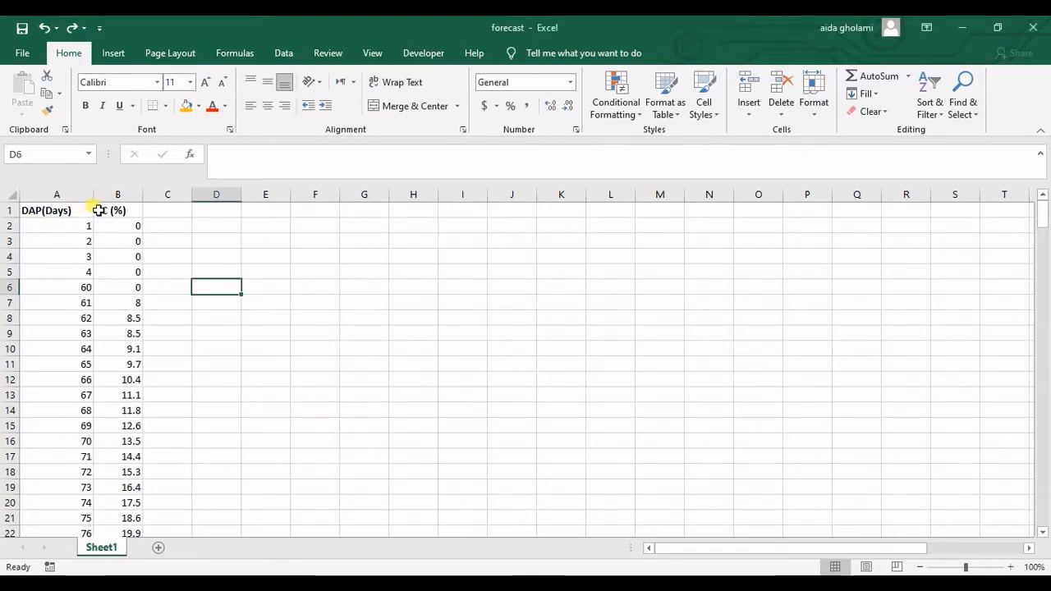
Examine the DAP(Days) and CC (%) columns down to about day 160 and return to the start of the data.
left_click(128, 215)
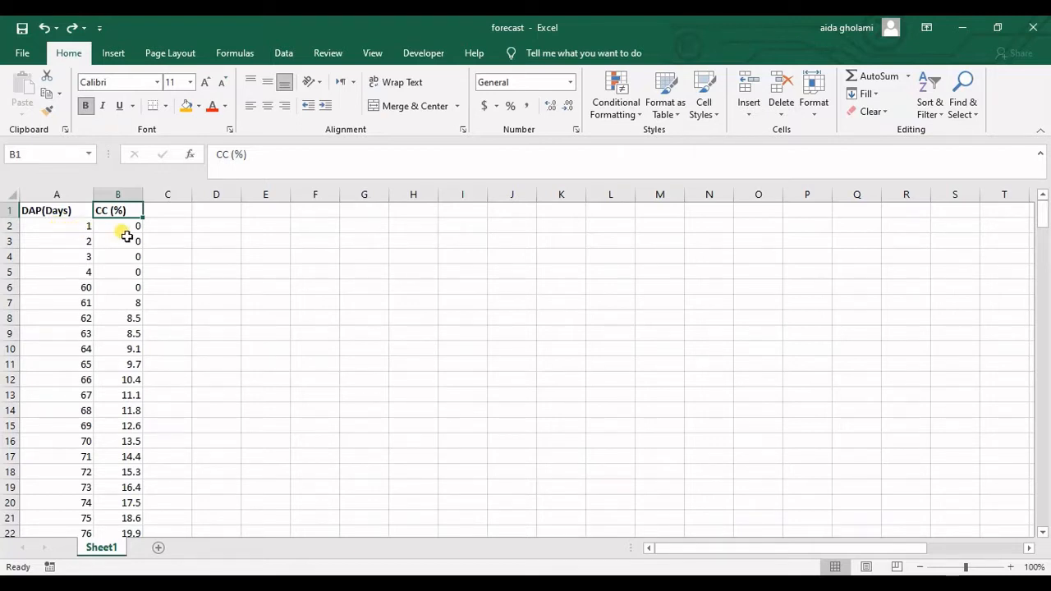
left_click(90, 228)
scroll(141, 272, "down", 1)
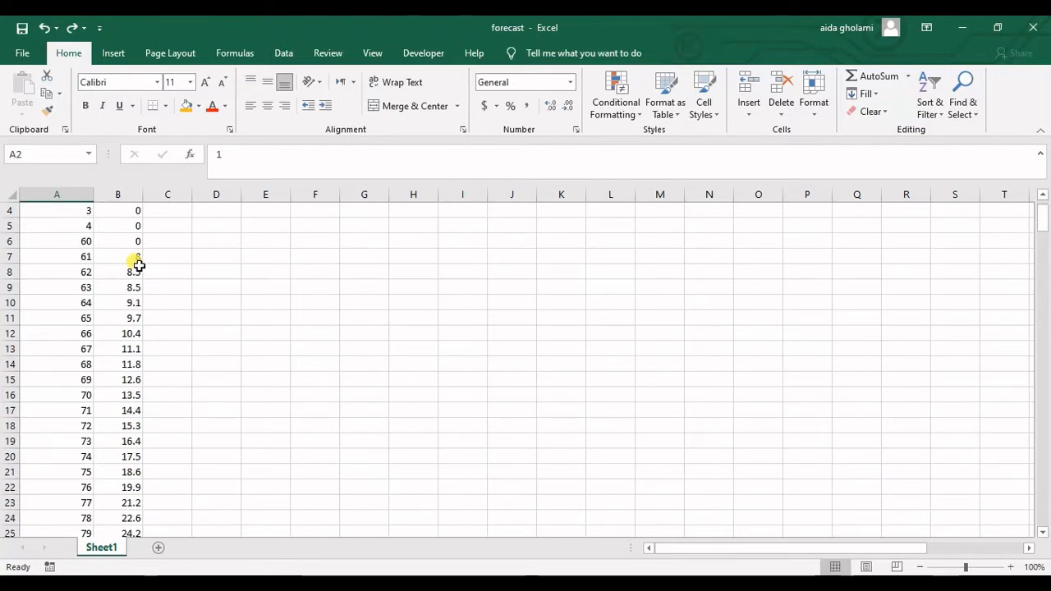
left_click_drag(136, 258, 142, 343)
scroll(141, 344, "down", 3)
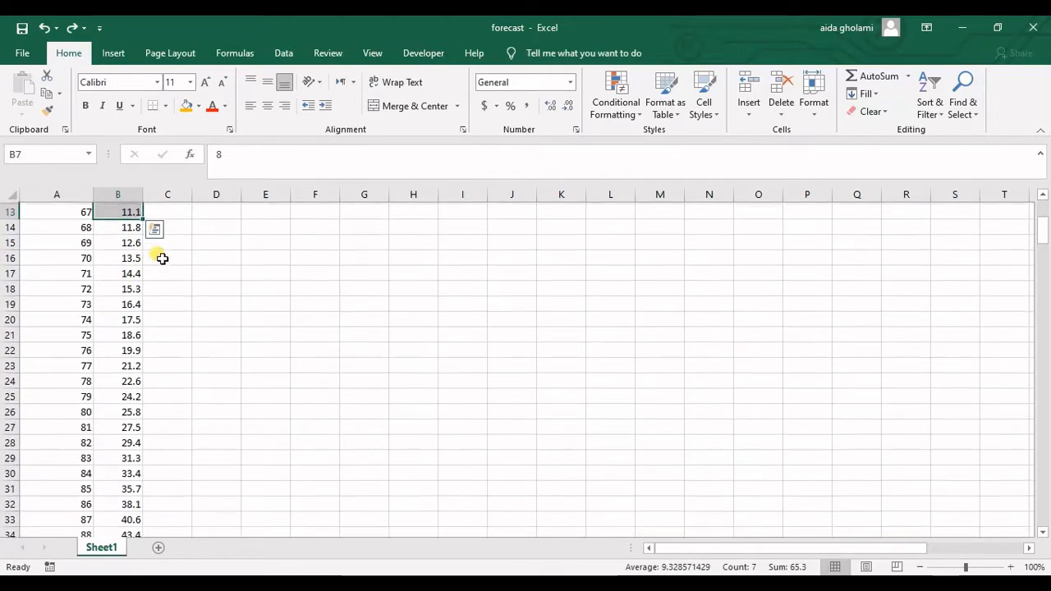
left_click_drag(129, 228, 137, 436)
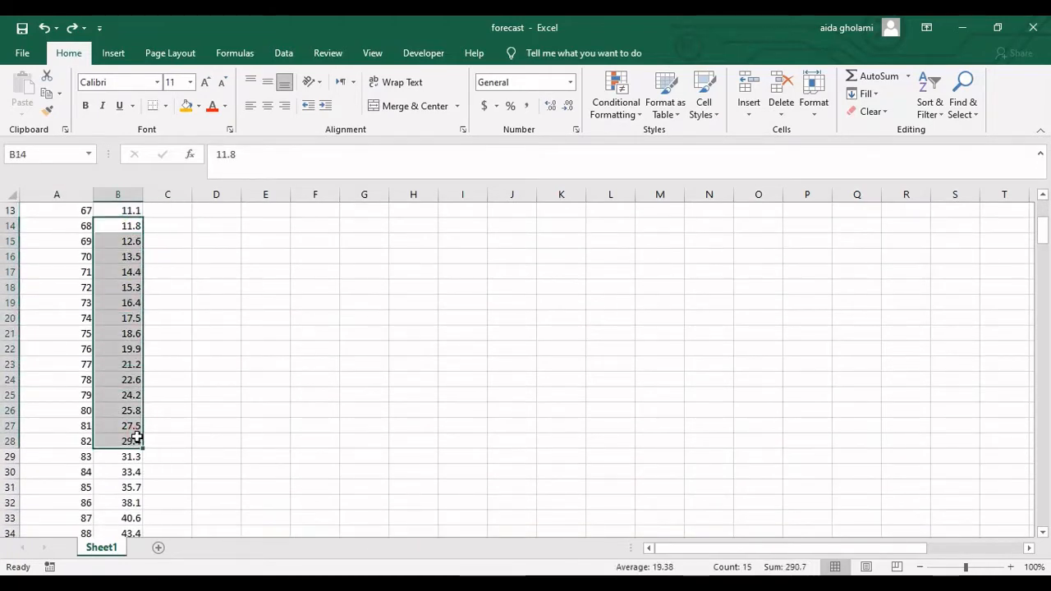
scroll(136, 431, "down", 7)
left_click_drag(125, 258, 142, 410)
scroll(140, 378, "down", 7)
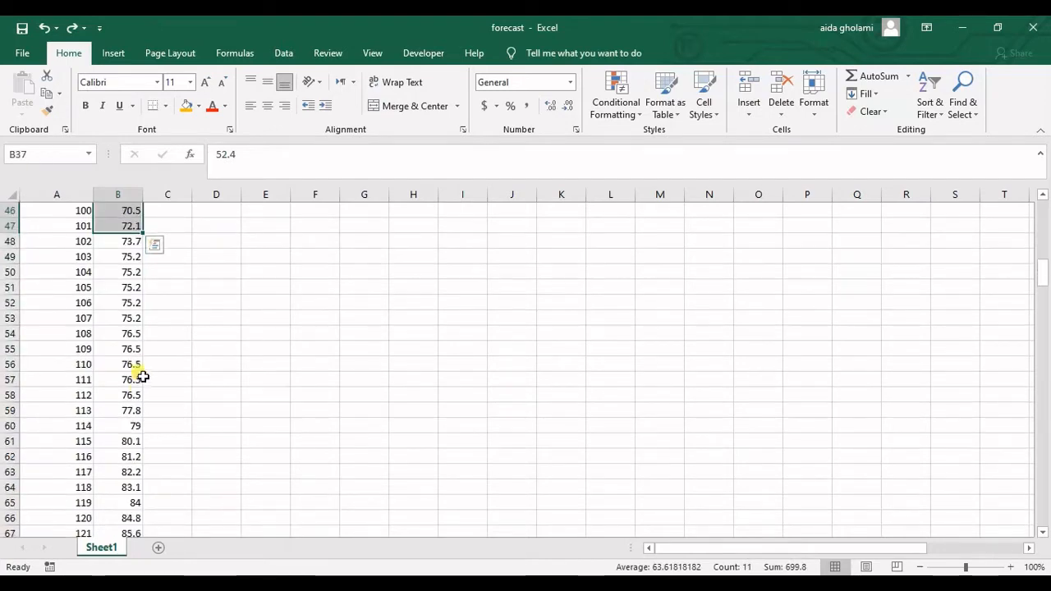
left_click_drag(136, 303, 141, 476)
scroll(138, 464, "down", 6)
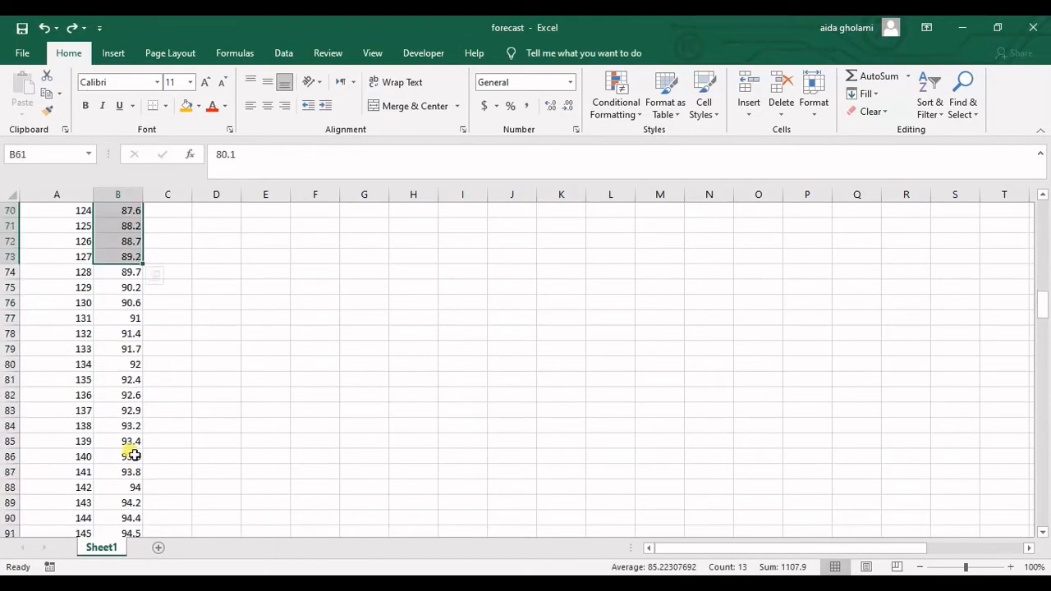
left_click_drag(72, 243, 130, 518)
scroll(124, 475, "down", 9)
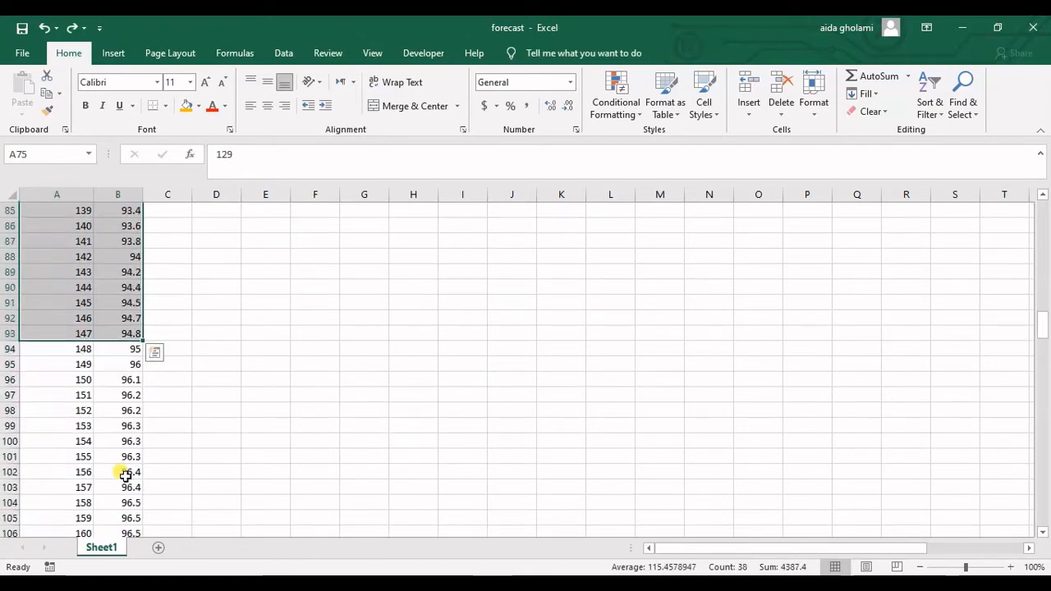
scroll(124, 471, "up", 6)
scroll(126, 468, "up", 20)
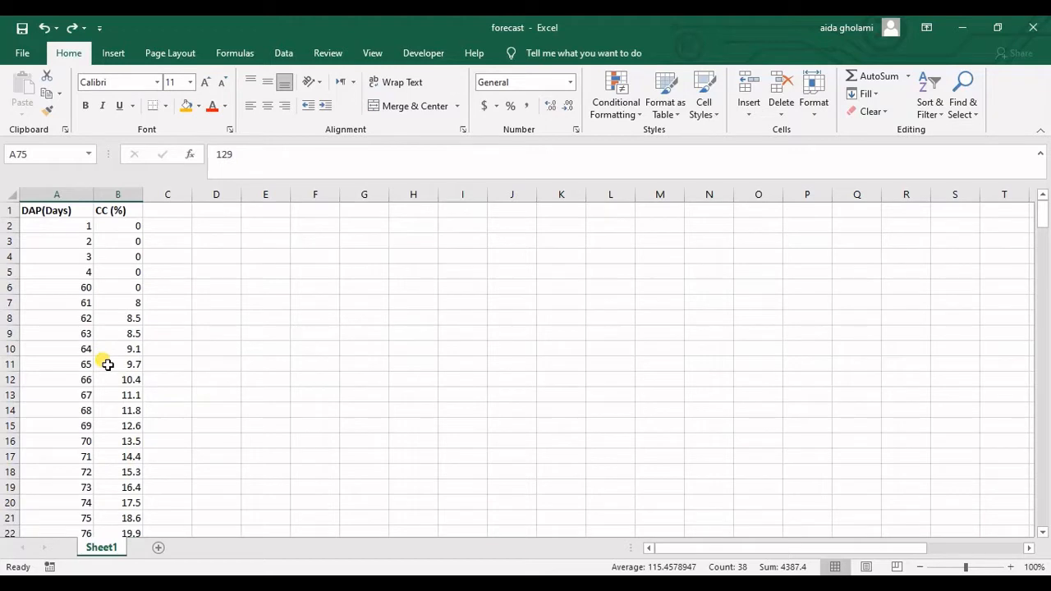
Insert two blank rows at row 17, between the records for days 70 and 71.
left_click(85, 402)
left_click(64, 456)
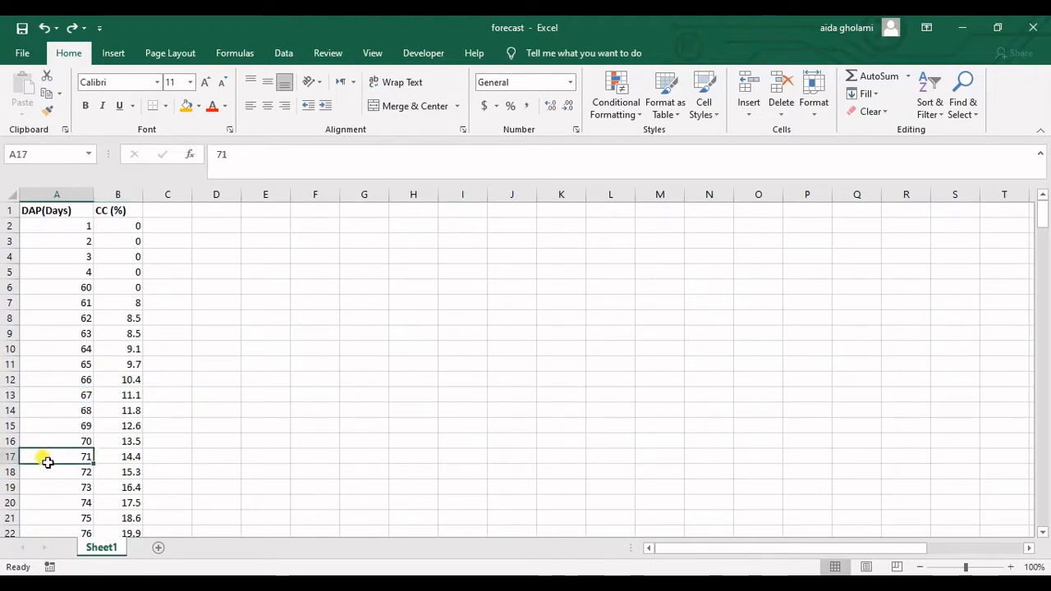
left_click(9, 456)
right_click(10, 457)
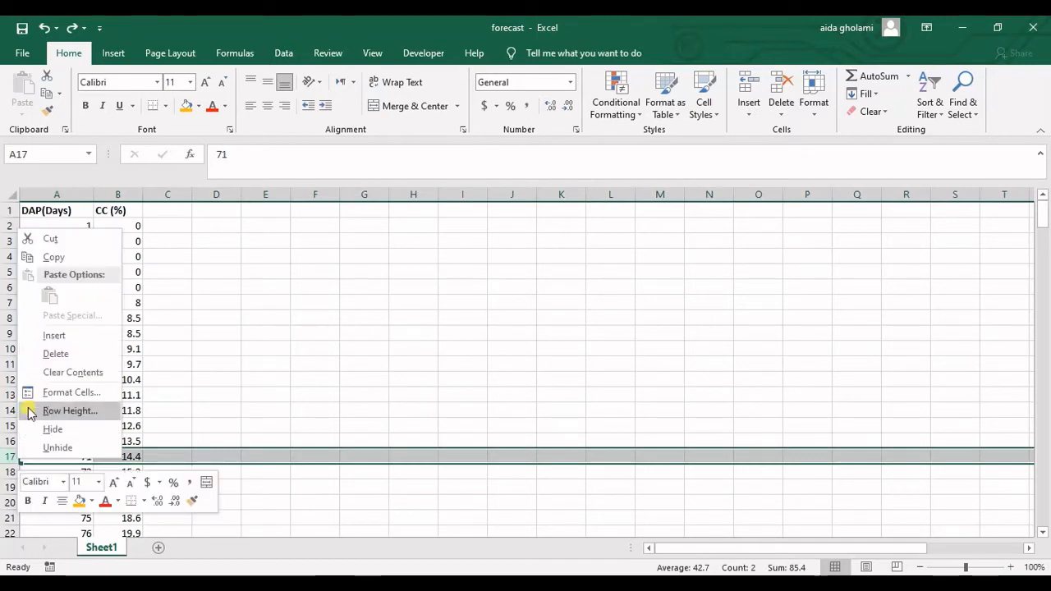
left_click(54, 335)
right_click(20, 457)
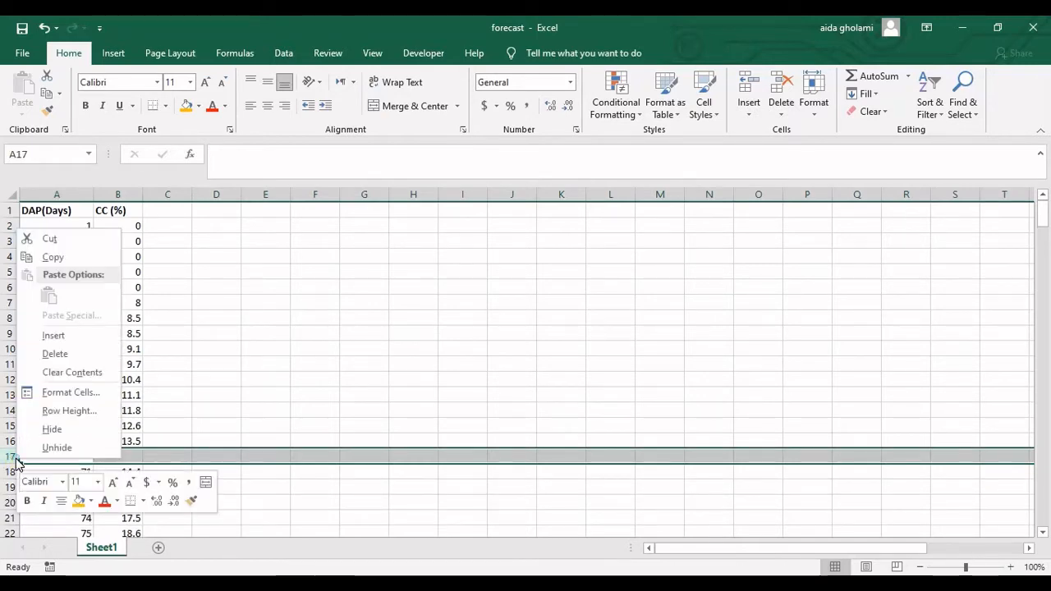
left_click(57, 335)
left_click(101, 457)
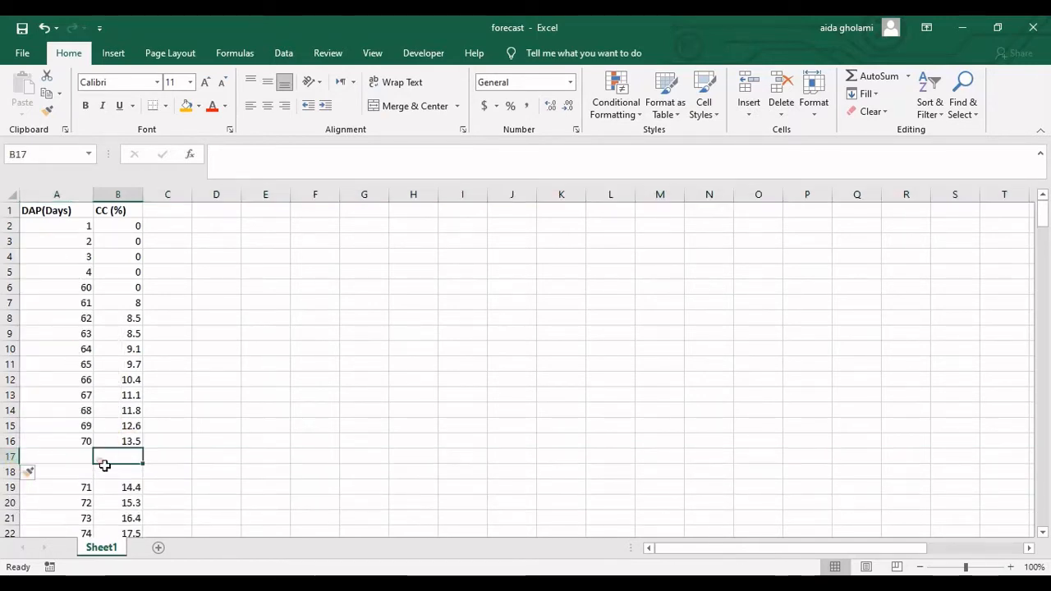
left_click(102, 473)
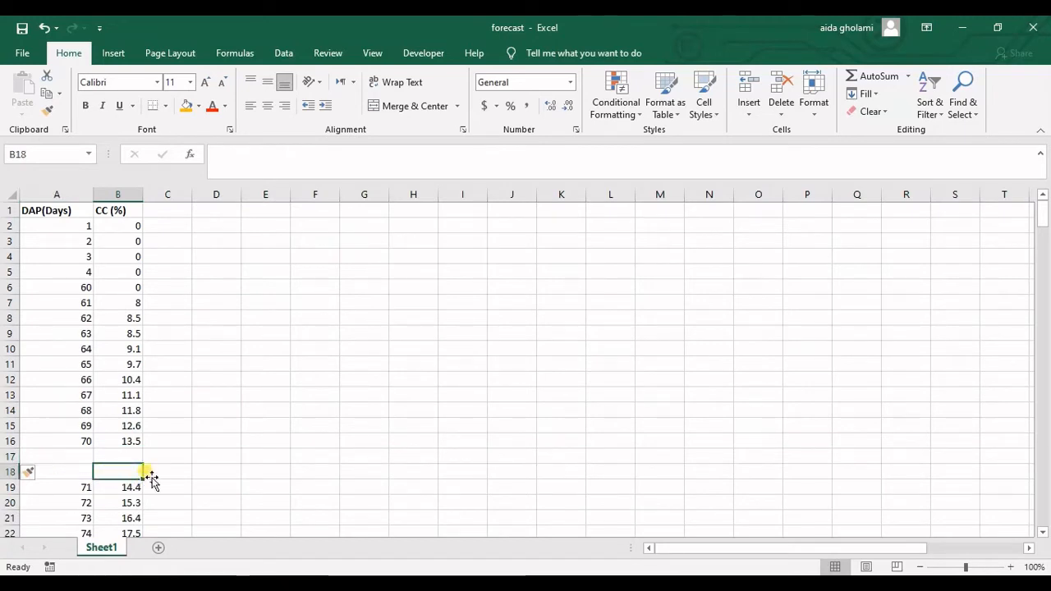
Enter 71 in cell A17 as the day to forecast and fill that cell with orange.
left_click(83, 455)
type("7")
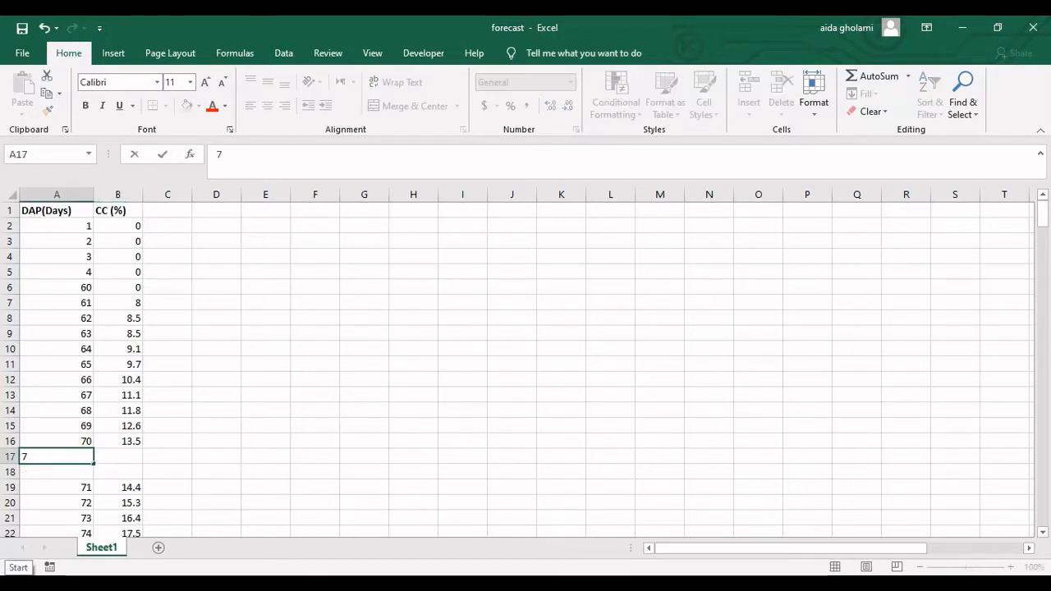
type("1")
left_click(176, 474)
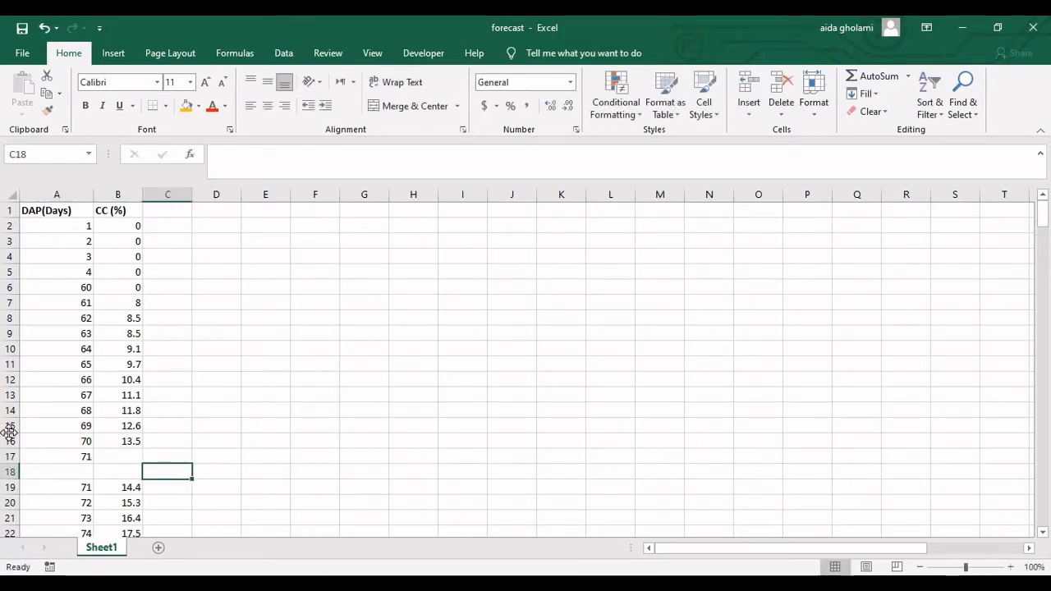
left_click(60, 458)
left_click(186, 106)
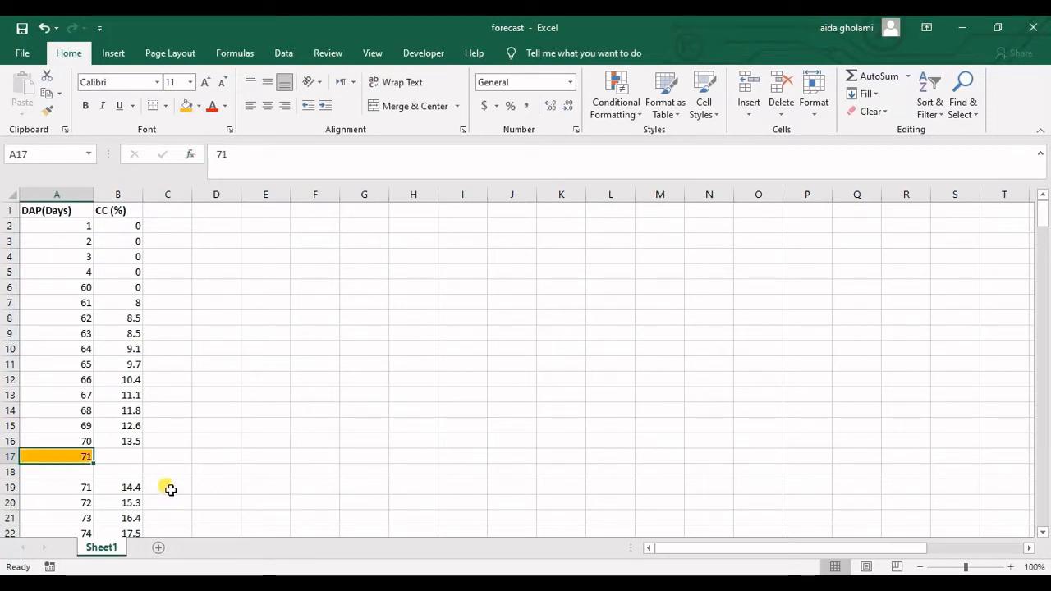
left_click(120, 457)
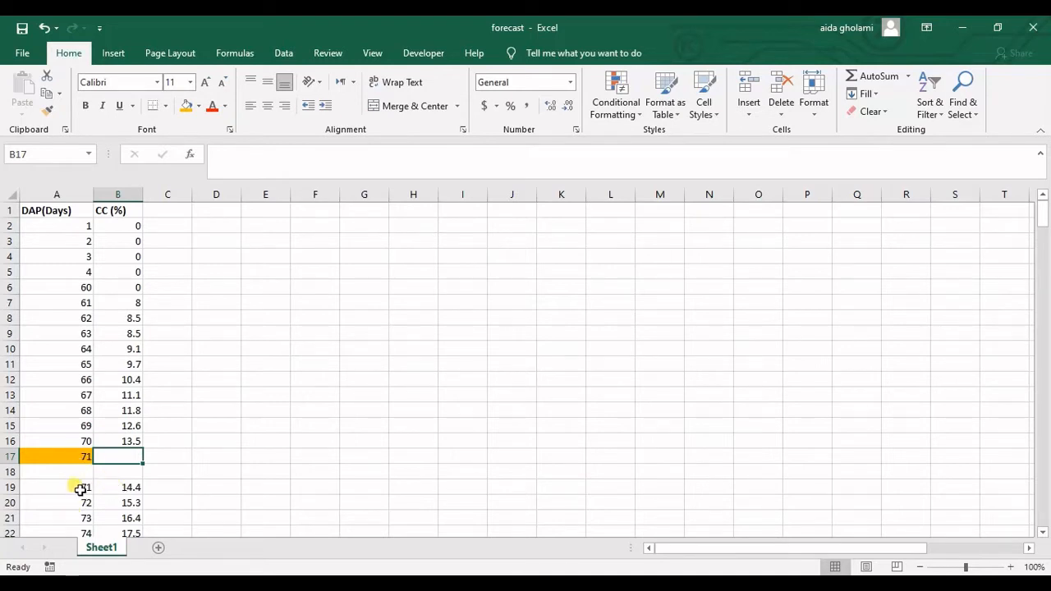
left_click_drag(79, 491, 129, 490)
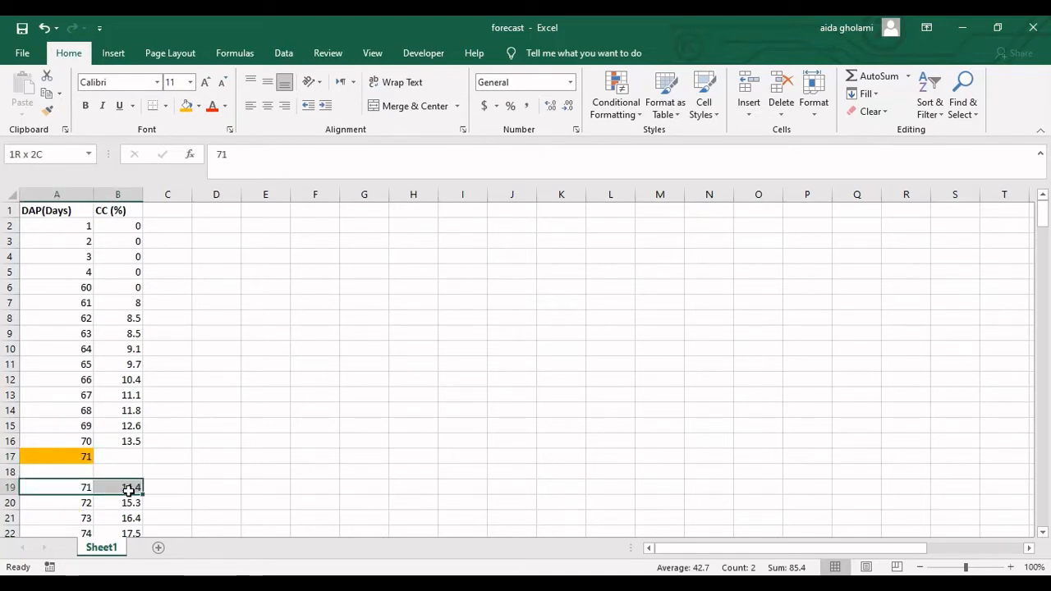
left_click(82, 489)
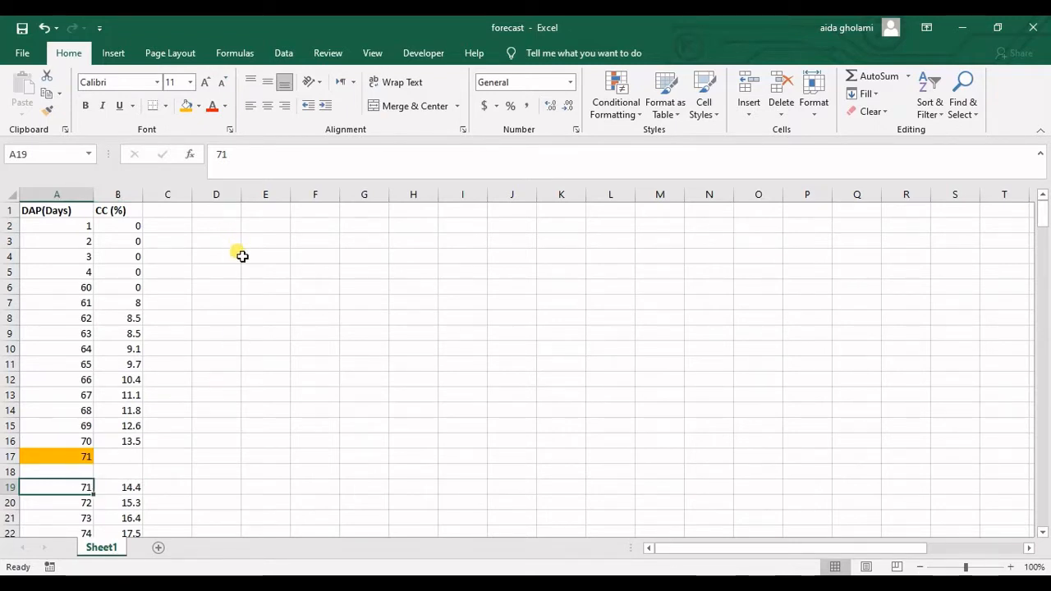
Start a FORECAST.ETS formula in cell D4 with A17 as the target date.
left_click(233, 262)
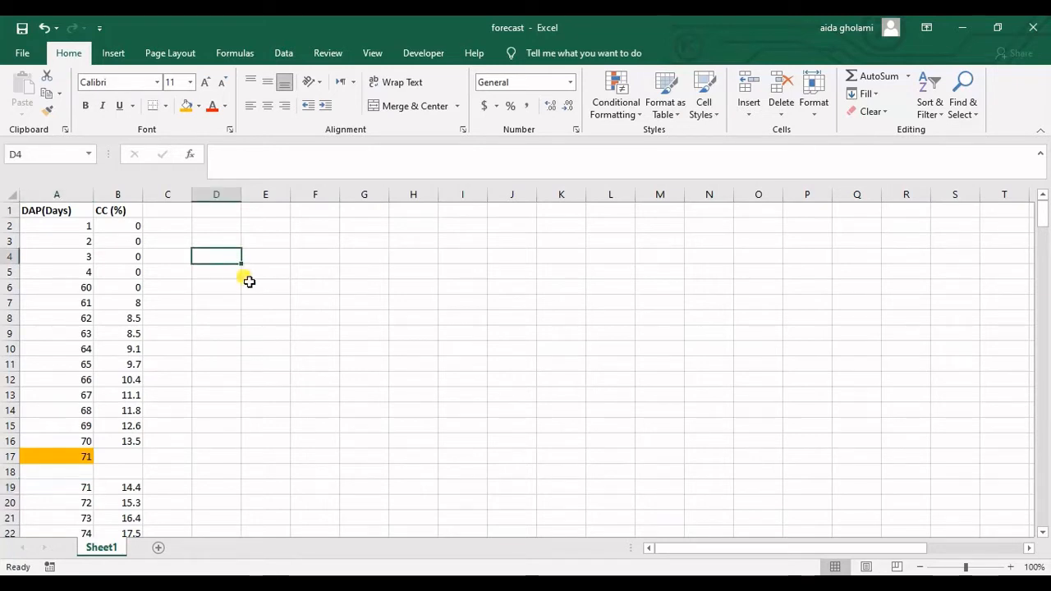
type("=")
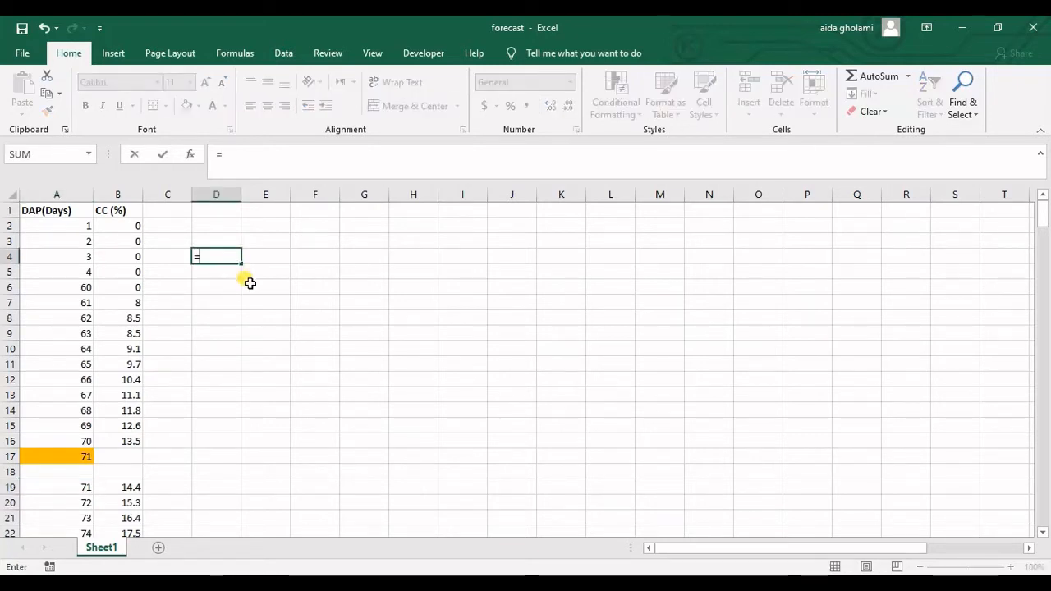
type("fore")
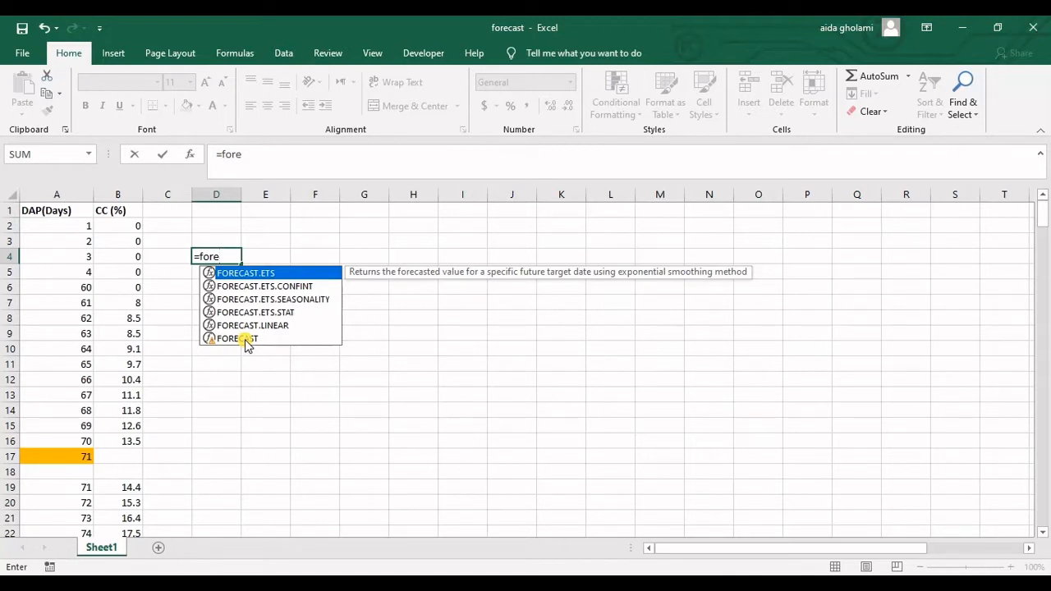
double_click(224, 277)
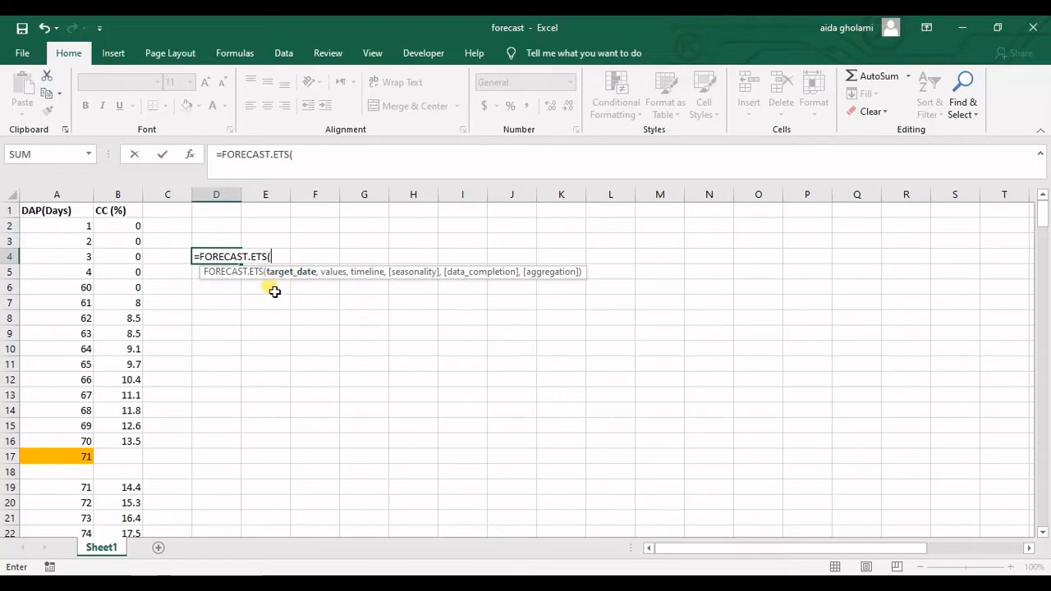
left_click(81, 461)
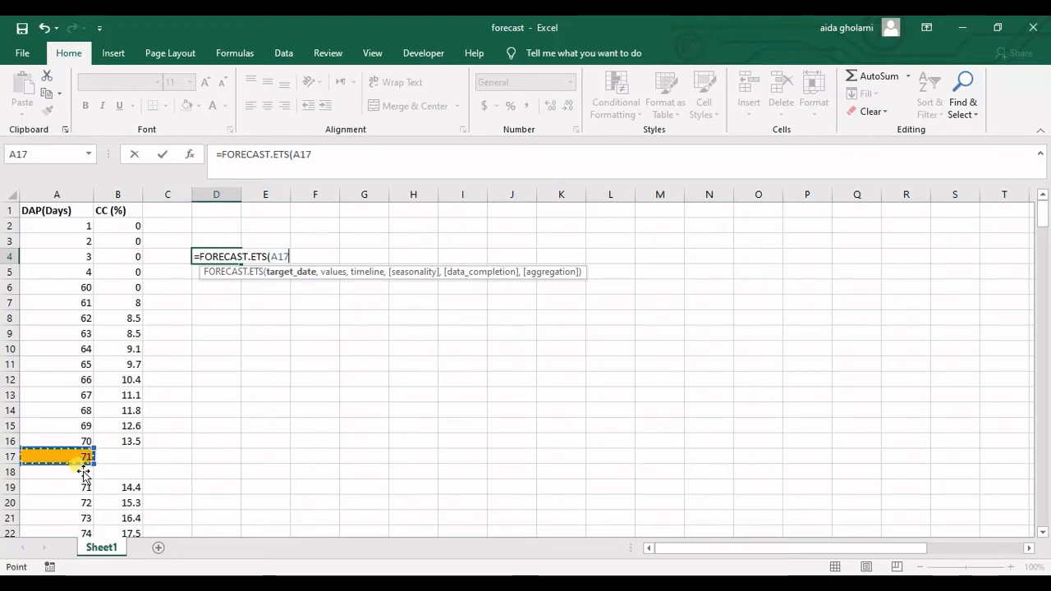
type(",")
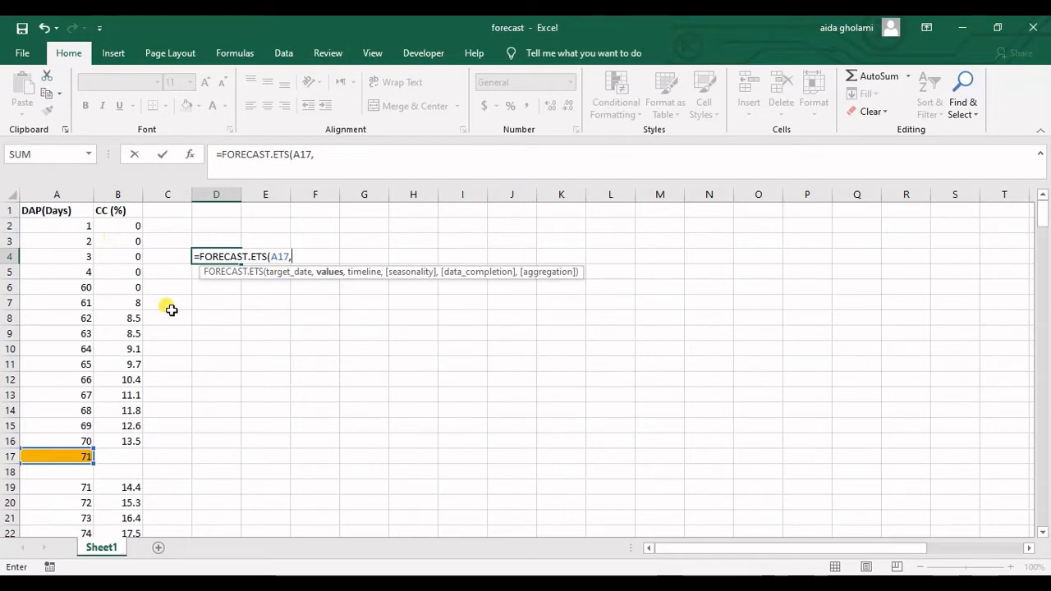
Complete the D4 formula with B6:B16 as the values and A6:A16 as the timeline.
left_click_drag(140, 304, 141, 441)
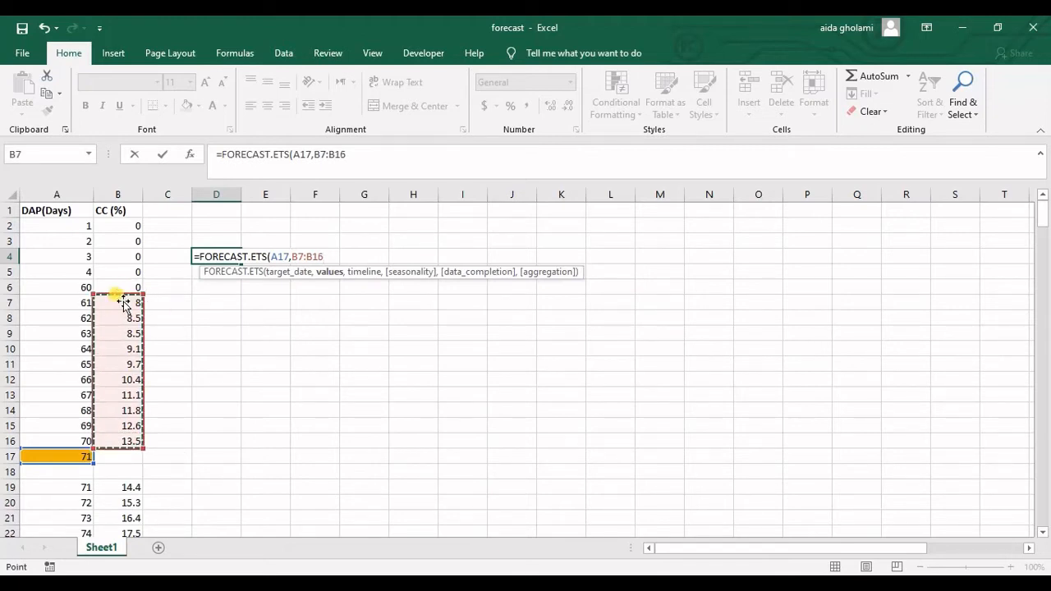
left_click_drag(106, 304, 102, 287)
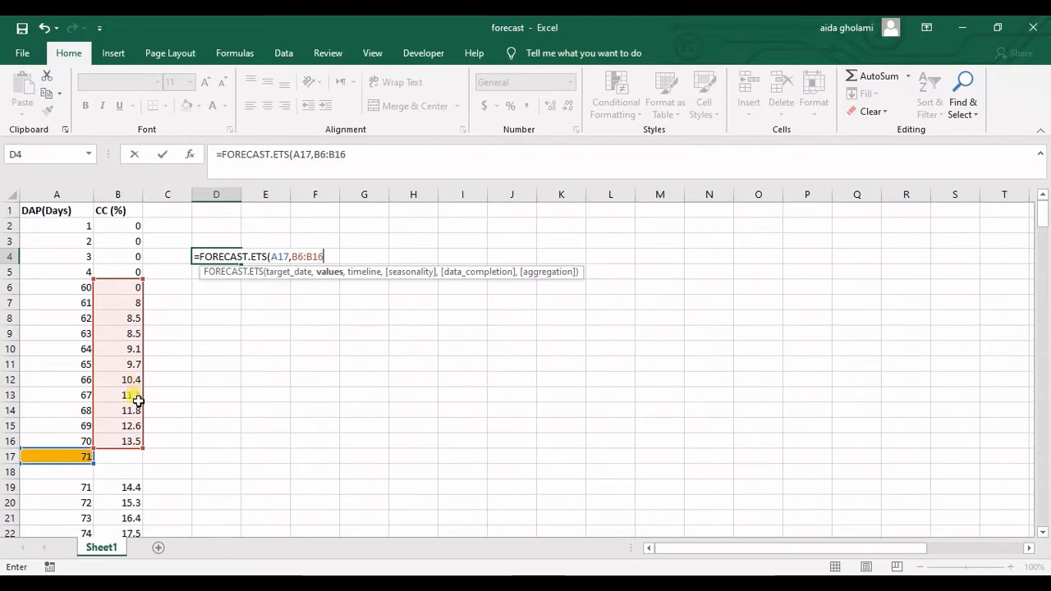
type(",")
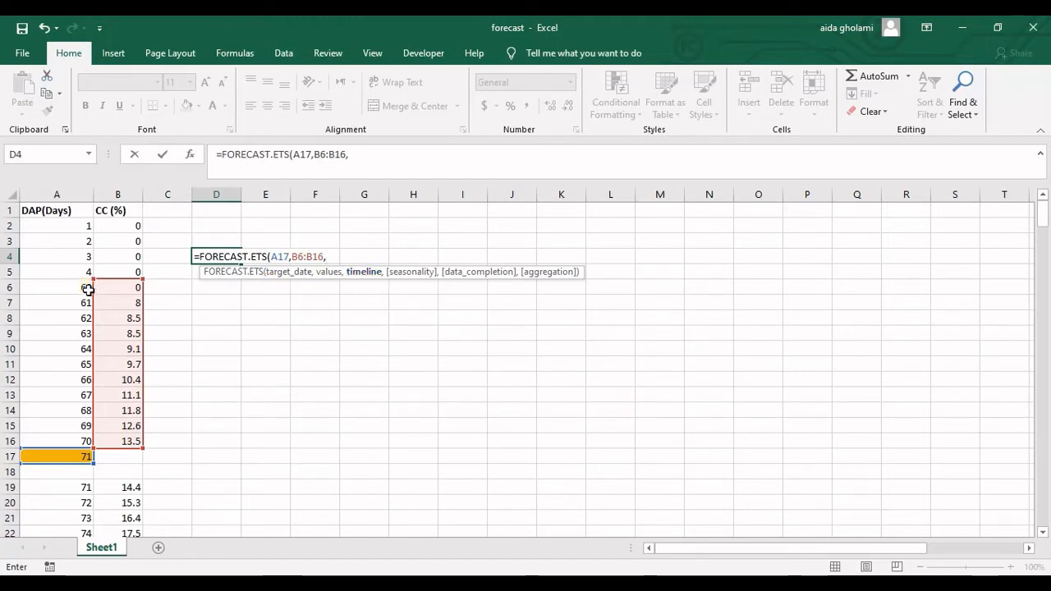
left_click_drag(91, 288, 82, 408)
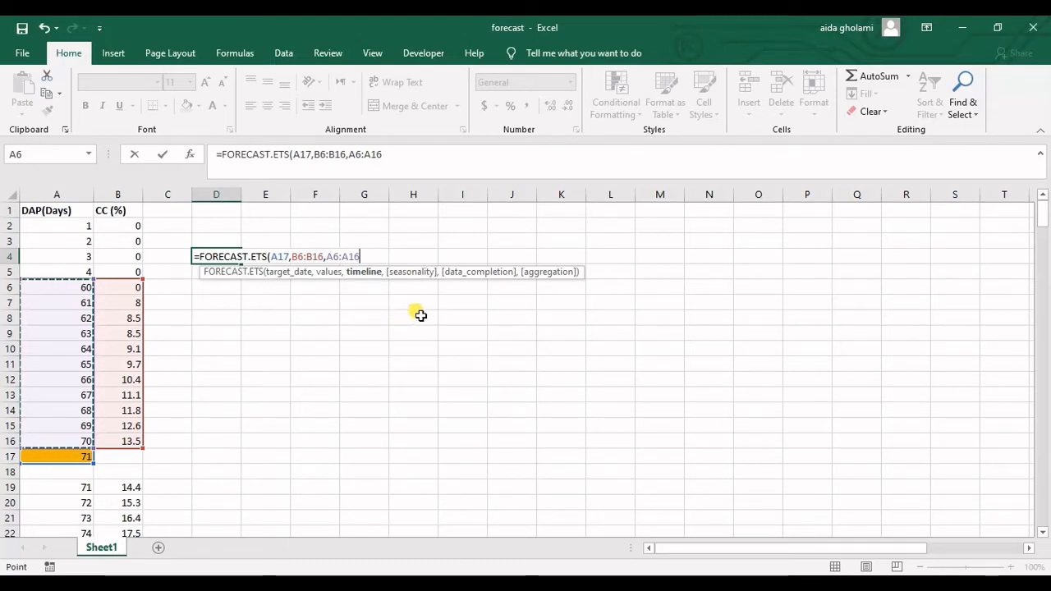
type(")")
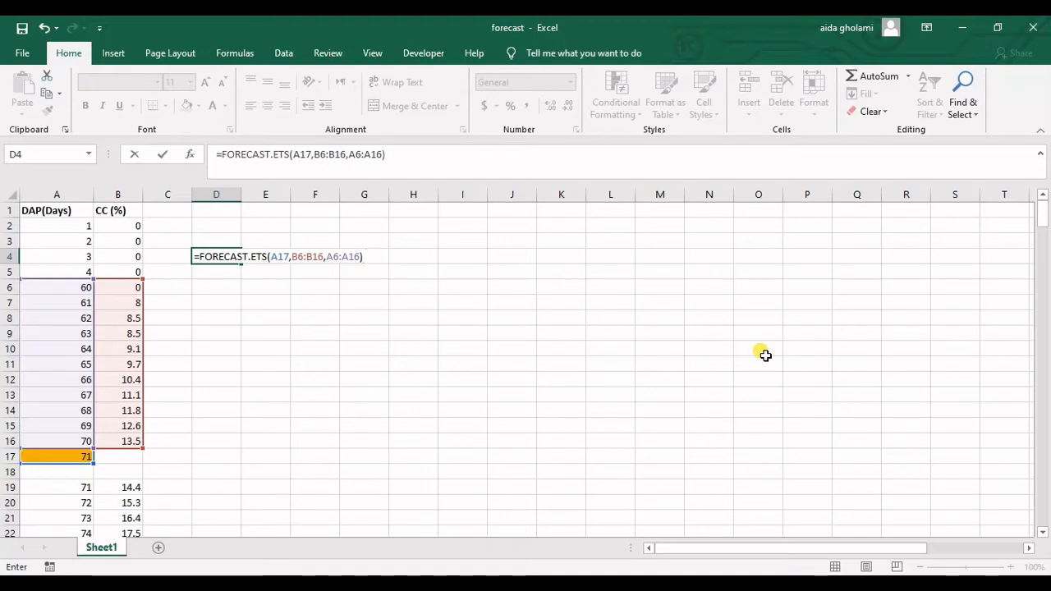
key("Return")
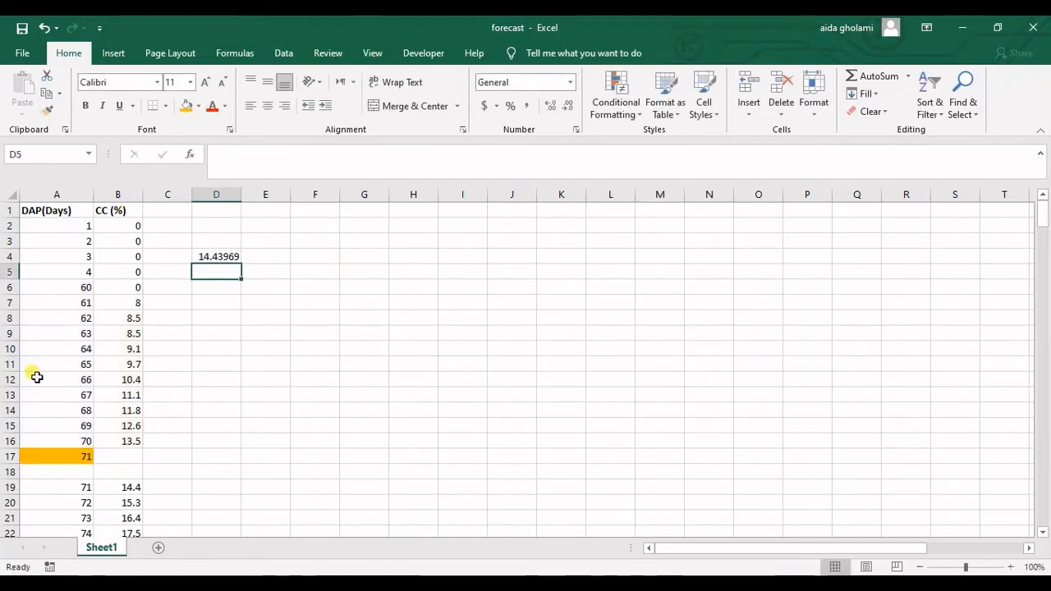
Compare the forecast in D4 with the recorded CC (%) for day 71 in cell B19.
scroll(74, 373, "up", 1)
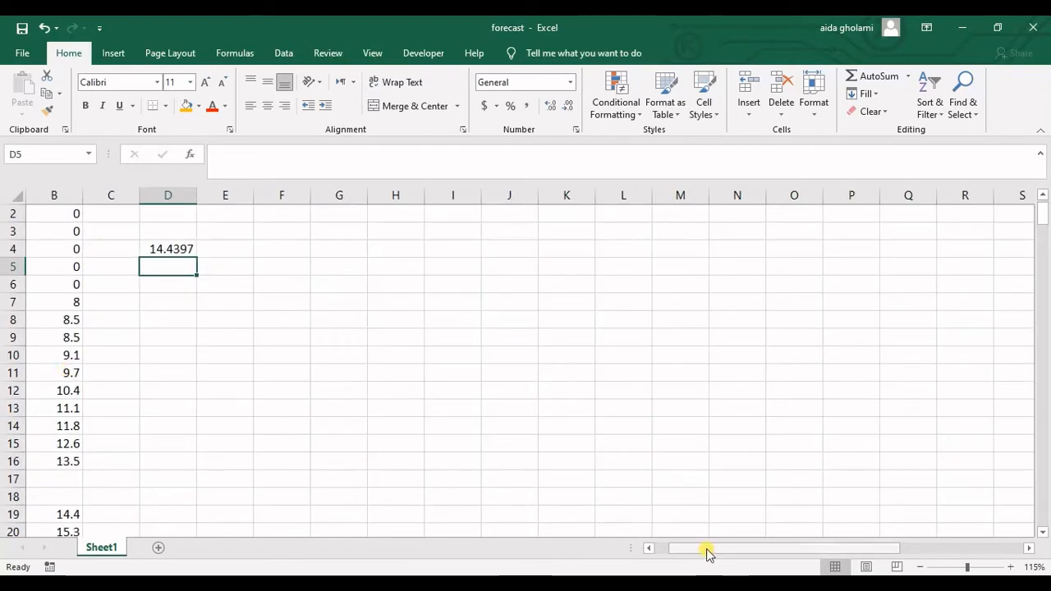
left_click_drag(704, 548, 556, 544)
scroll(197, 367, "up", 1)
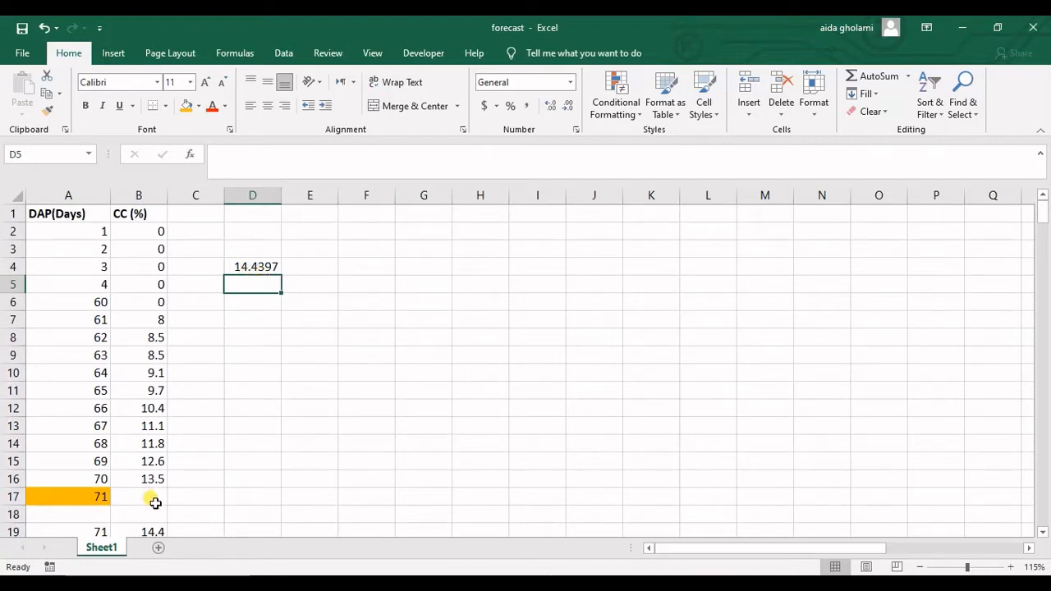
scroll(154, 502, "down", 1)
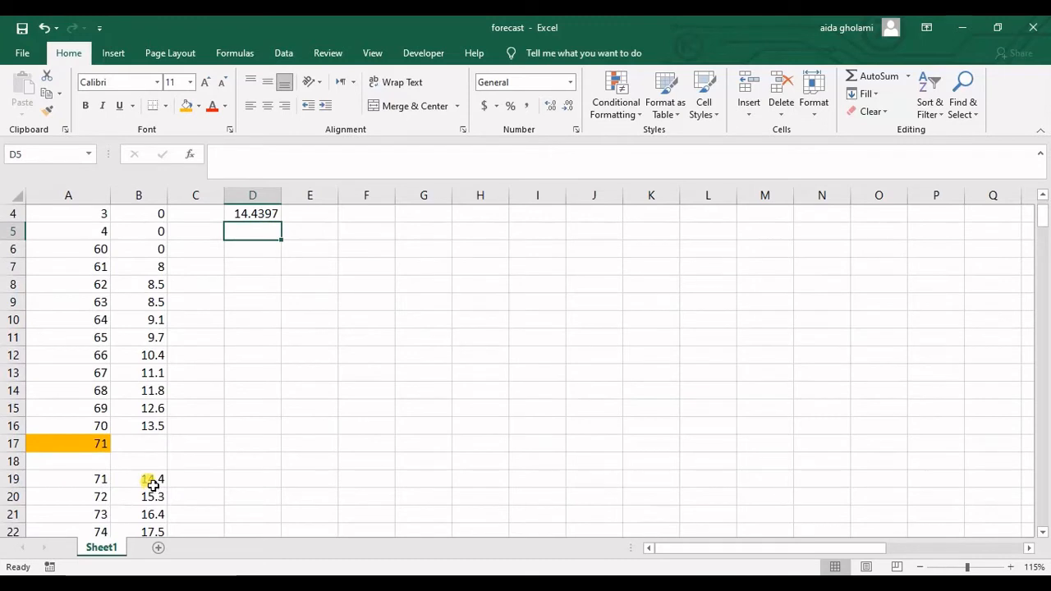
left_click(153, 487)
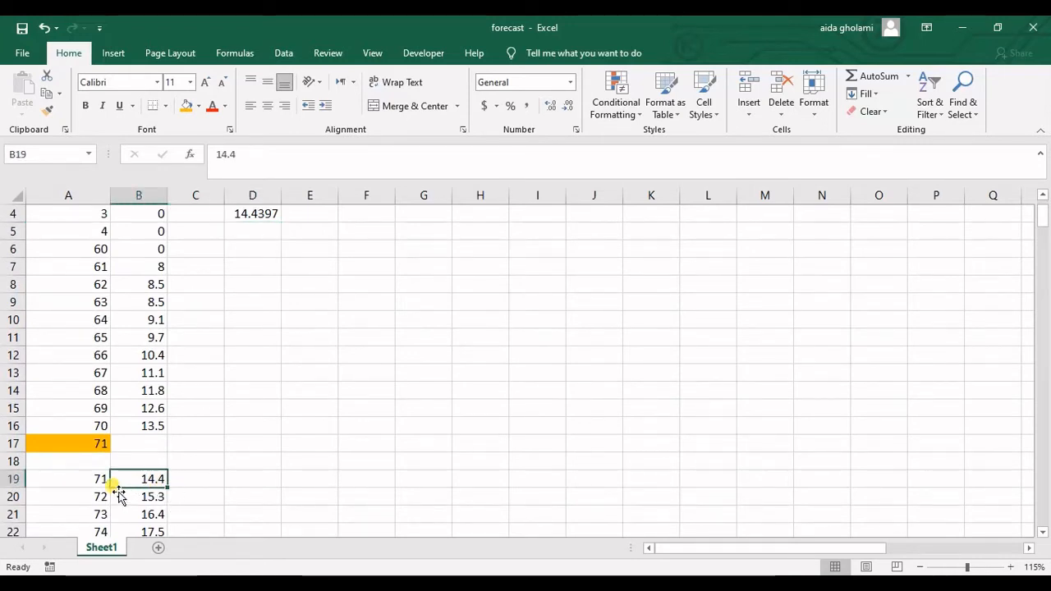
Review the arguments of the FORECAST.ETS formula in cell D4, including the optional seasonality argument.
scroll(117, 493, "up", 1)
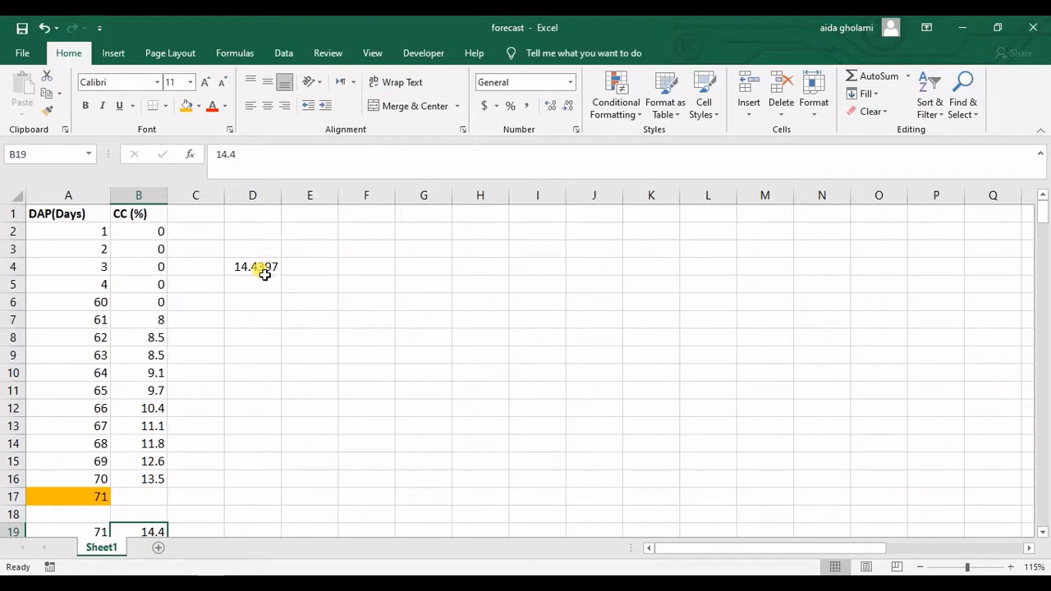
double_click(261, 267)
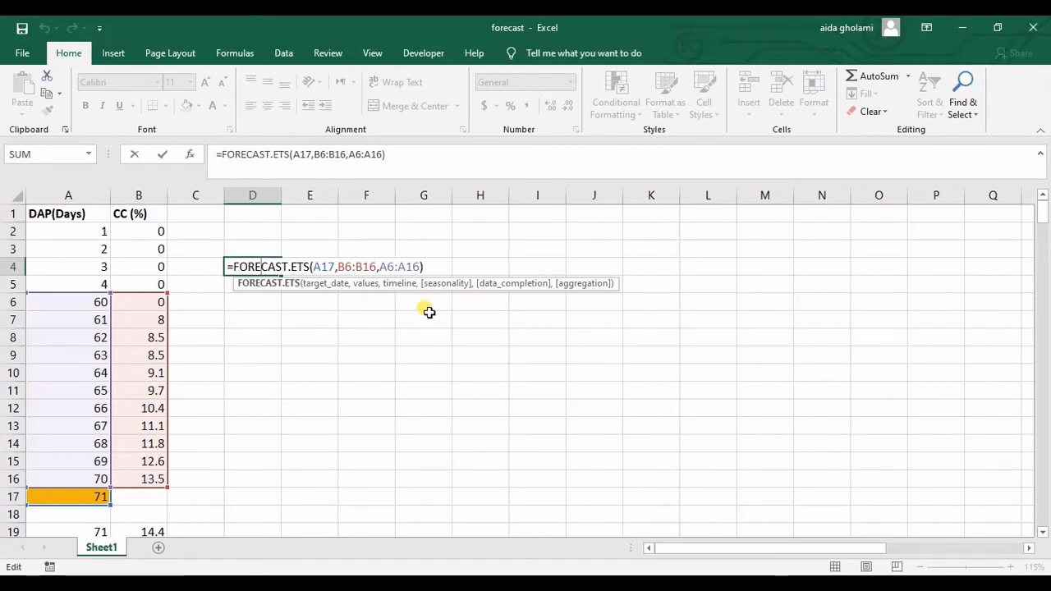
key("Return")
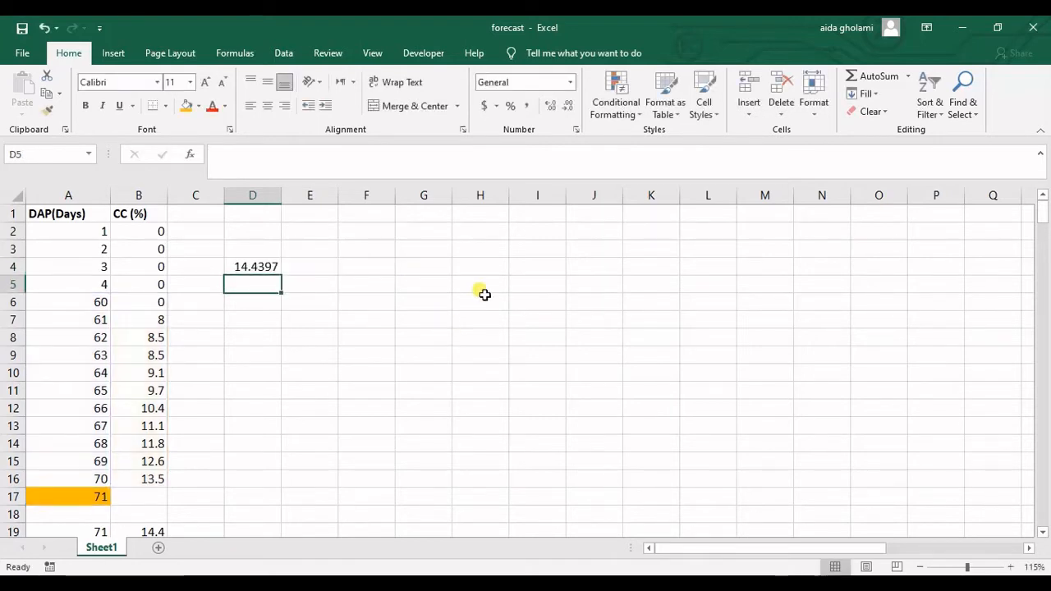
Enter the heading Seasonality in cell E1.
left_click(335, 218)
left_click(332, 219)
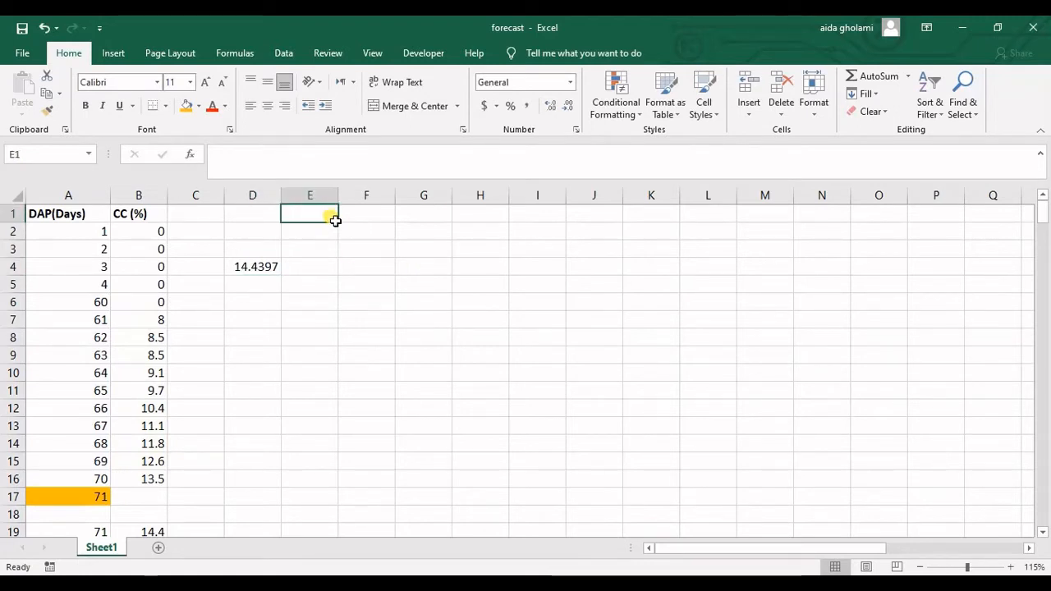
type("Se")
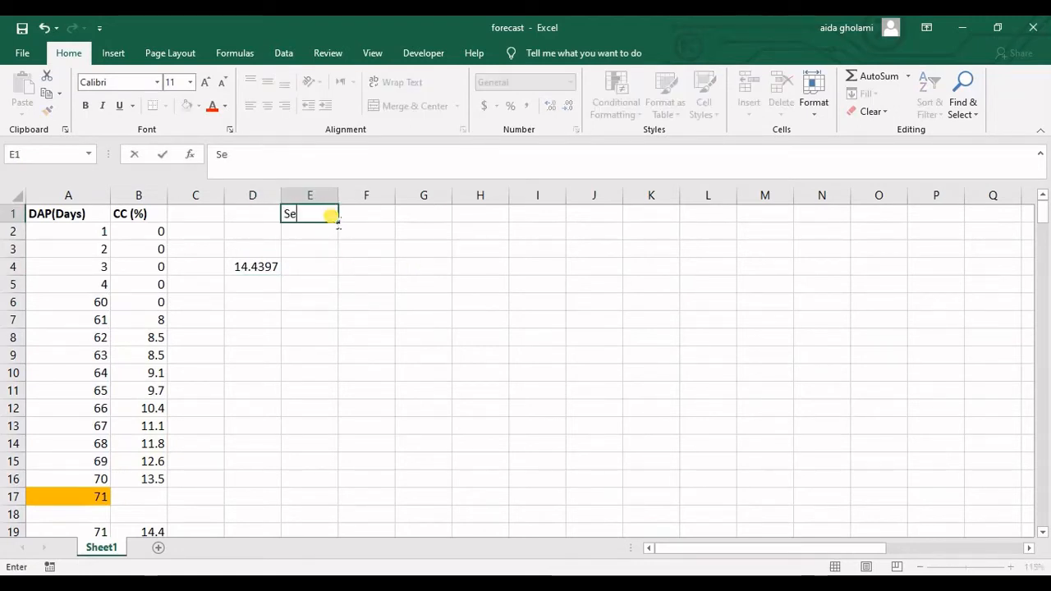
type("ason")
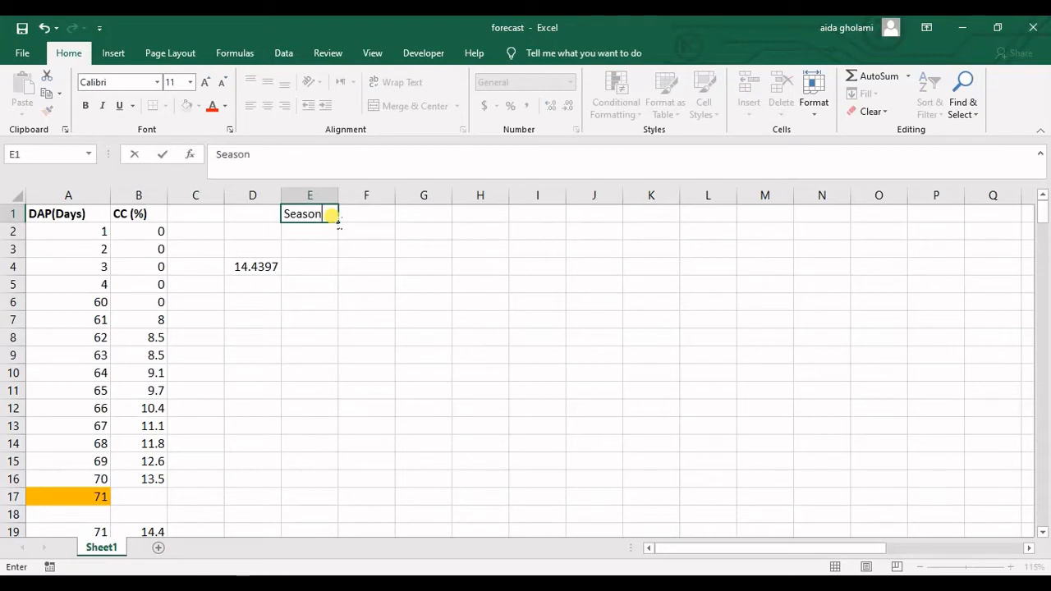
type("ality")
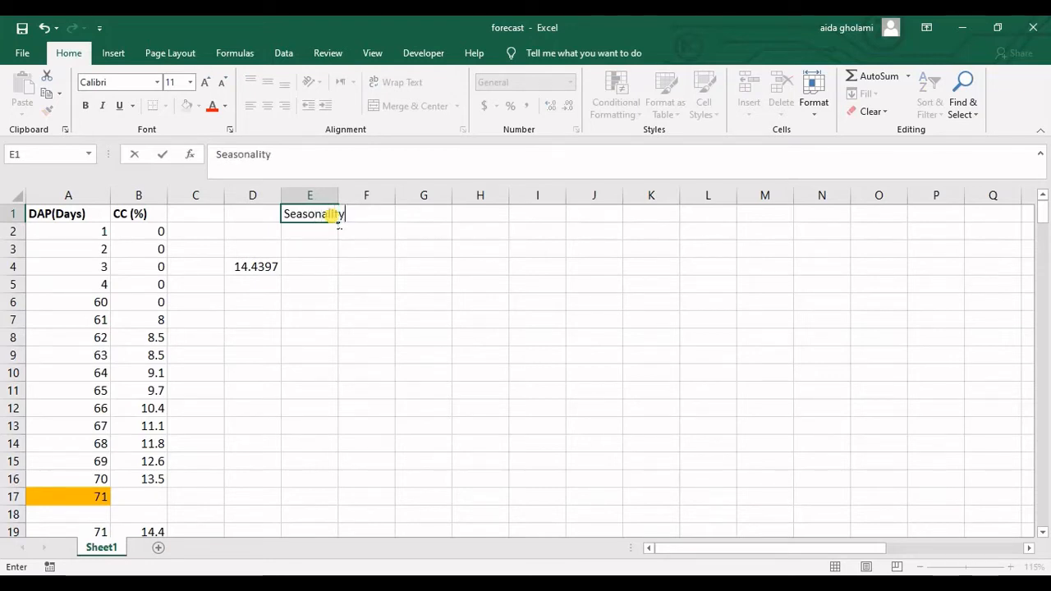
key("Return")
Fit column E to the width of its heading and make the Seasonality heading in E1 bold.
left_click(341, 199)
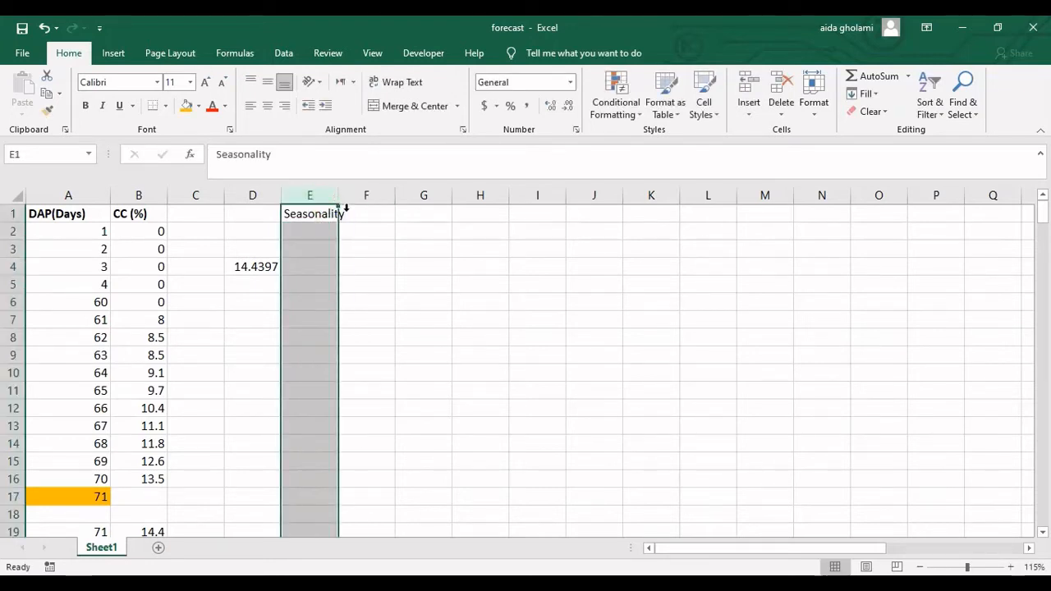
double_click(340, 202)
left_click(312, 265)
left_click(312, 214)
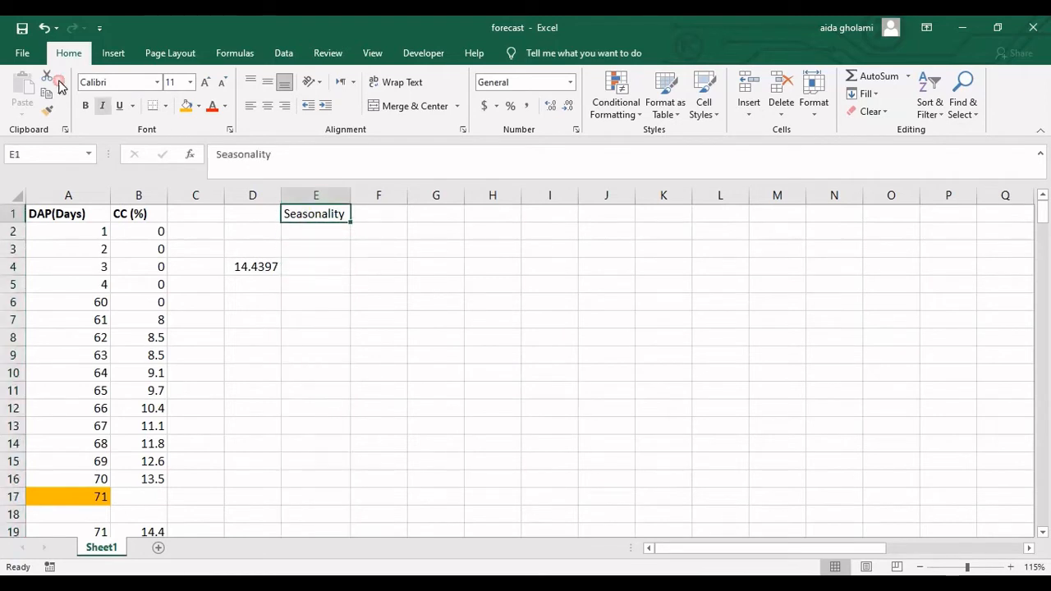
left_click(86, 105)
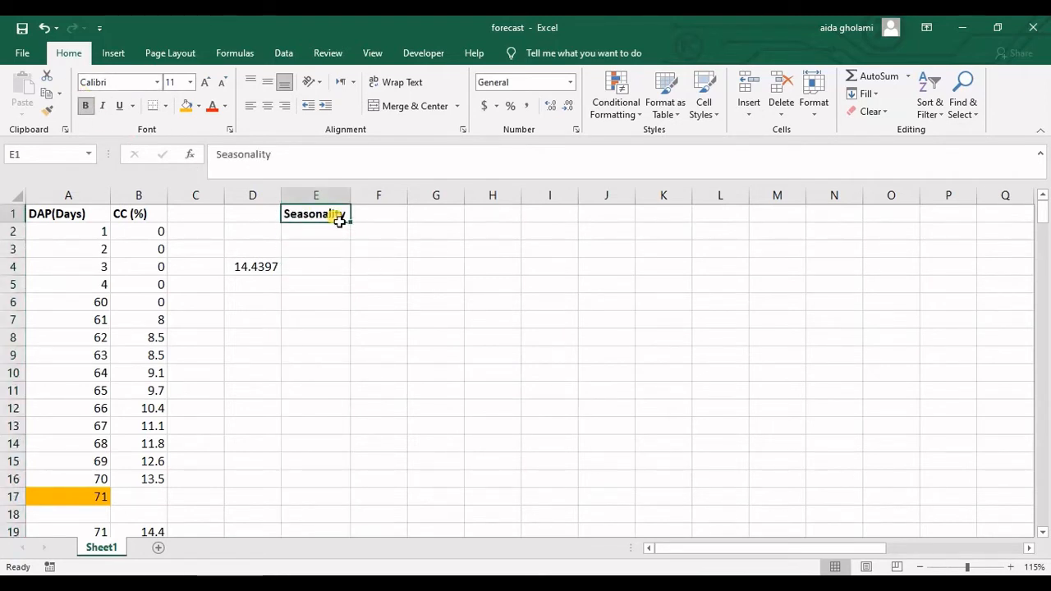
Fill E2:E16 under the Seasonality heading with the number series 1 to 15.
left_click(329, 233)
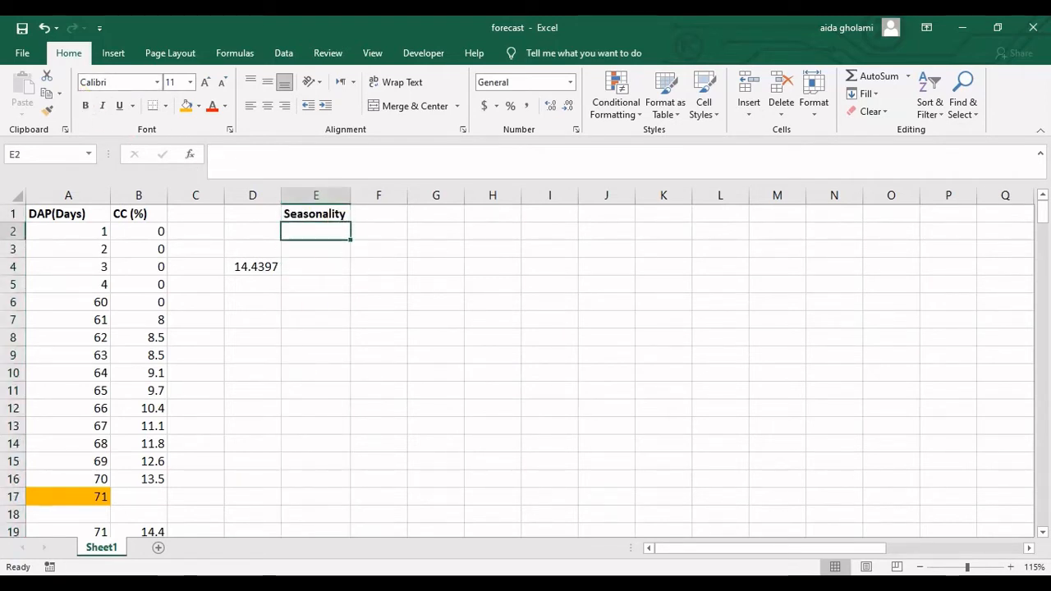
type("1")
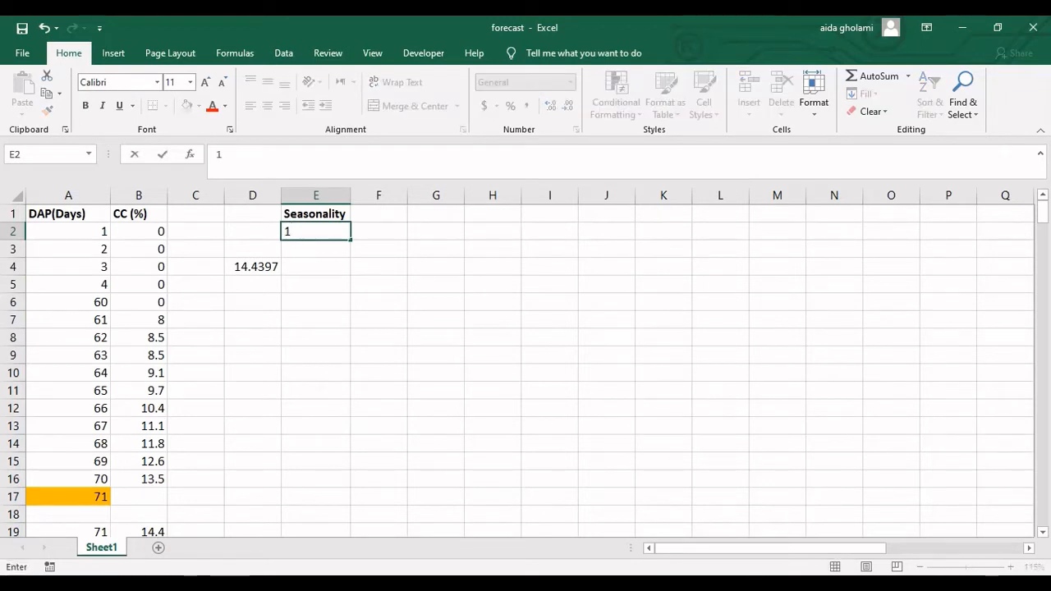
left_click_drag(351, 240, 353, 489)
left_click(361, 503)
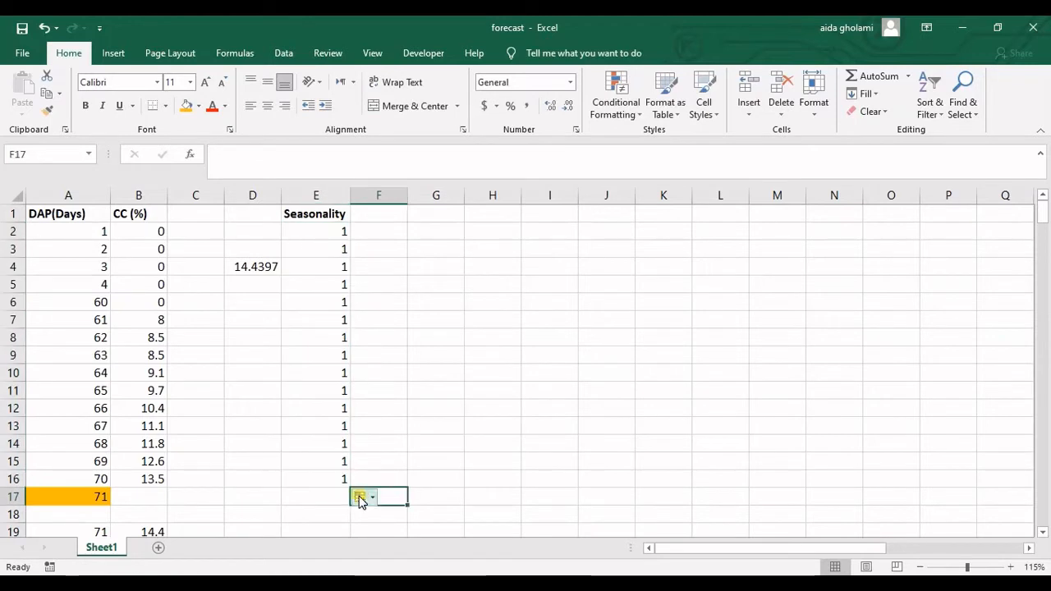
left_click(360, 499)
left_click(387, 427)
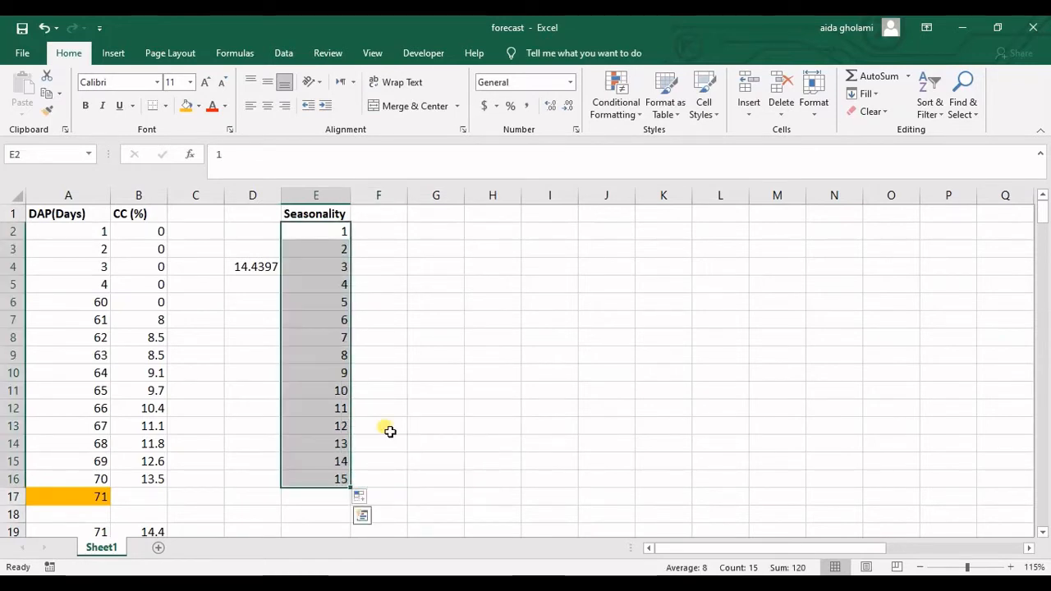
Enter the first cycle of sample values 2, 4, 6, 8 and 10 in cells F2:F6.
left_click(375, 307)
left_click(368, 232)
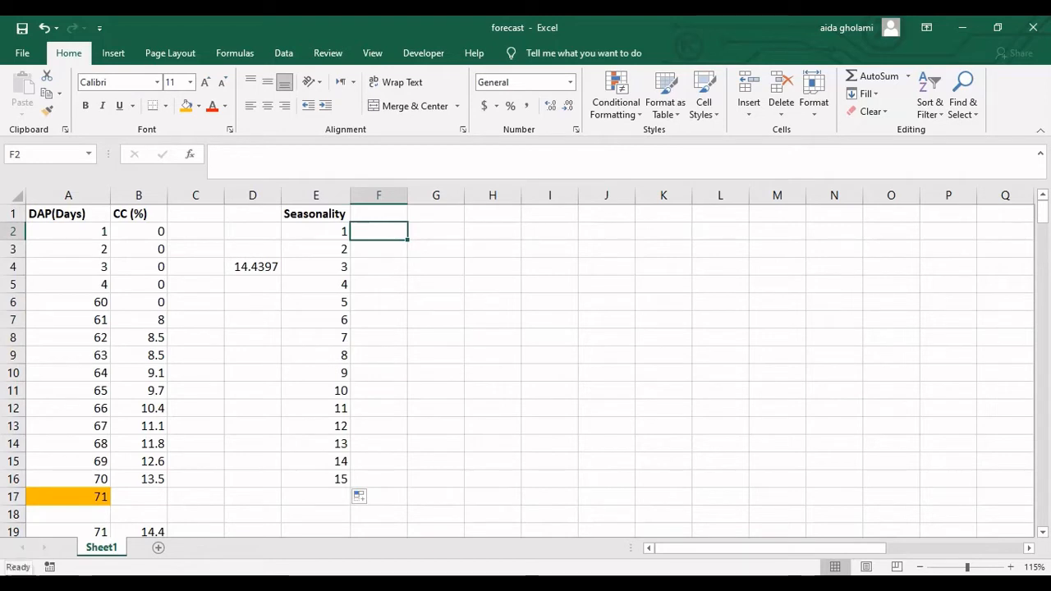
key("F2")
type("2")
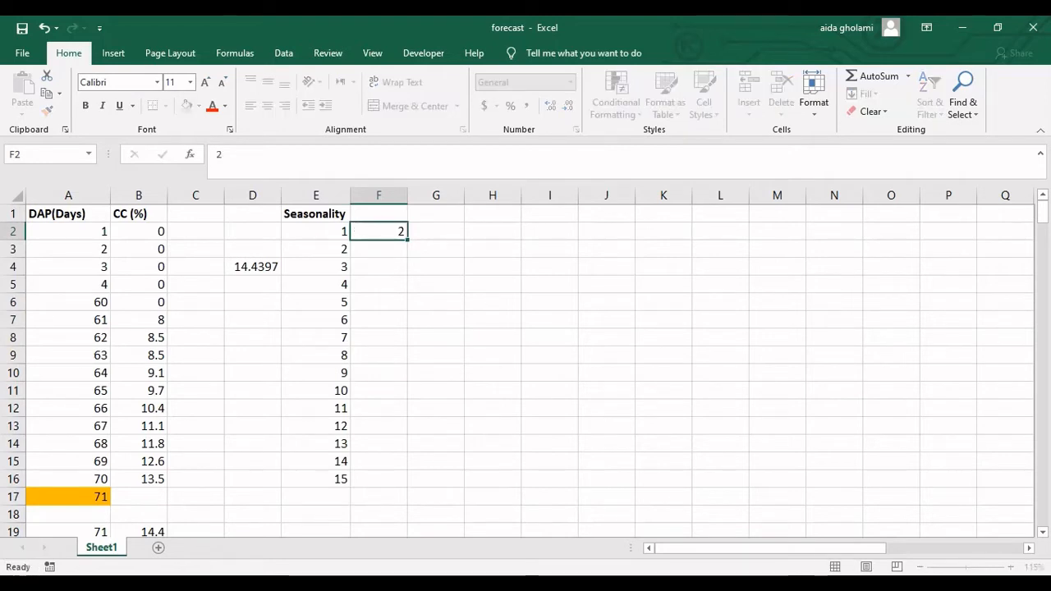
key("Return")
type("4")
key("Return")
type("6")
key("Return")
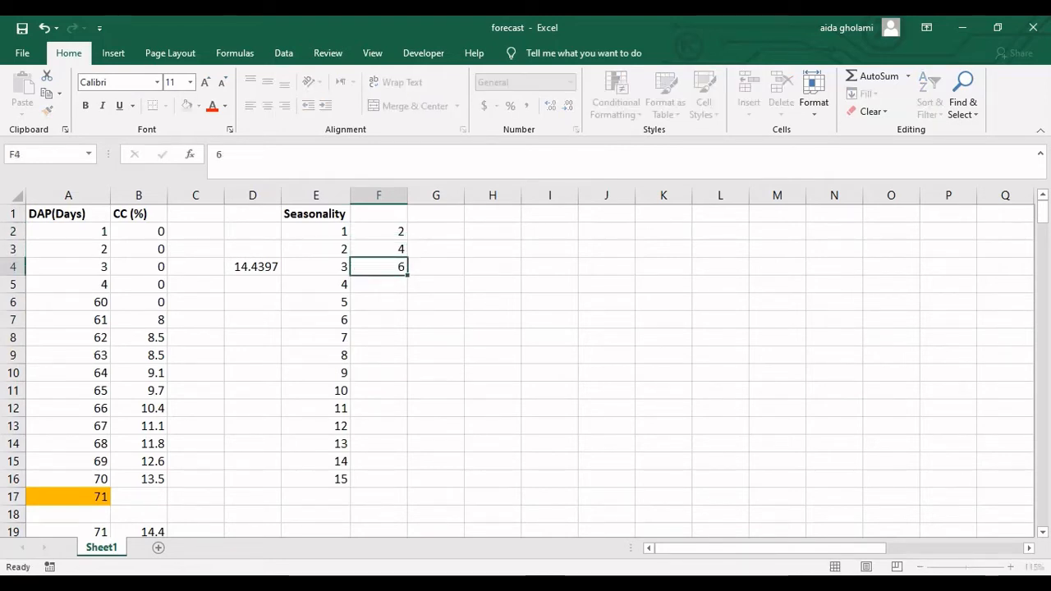
type("8")
key("Return")
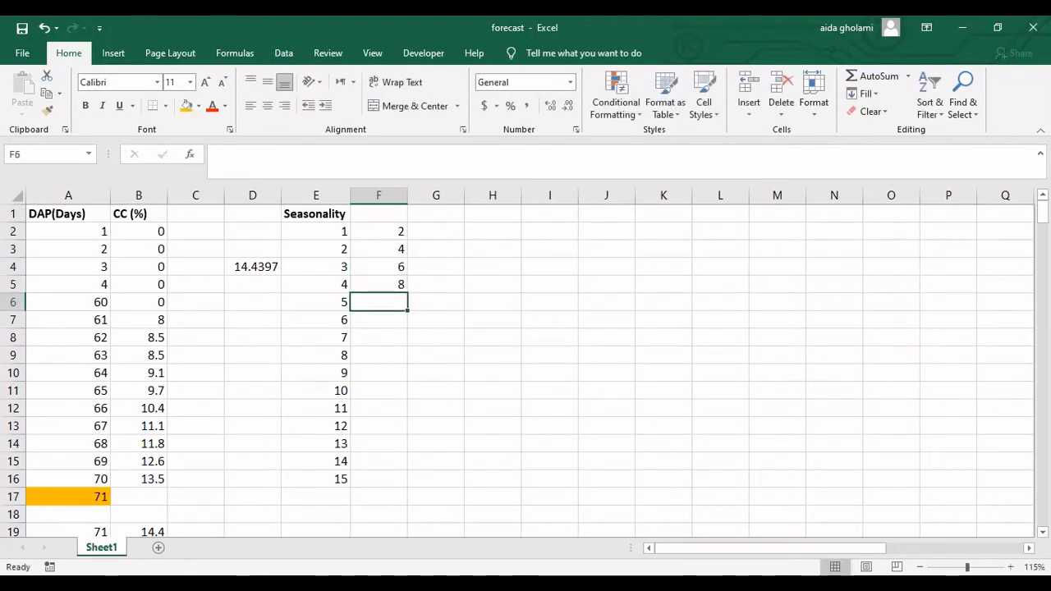
type("10")
key("Return")
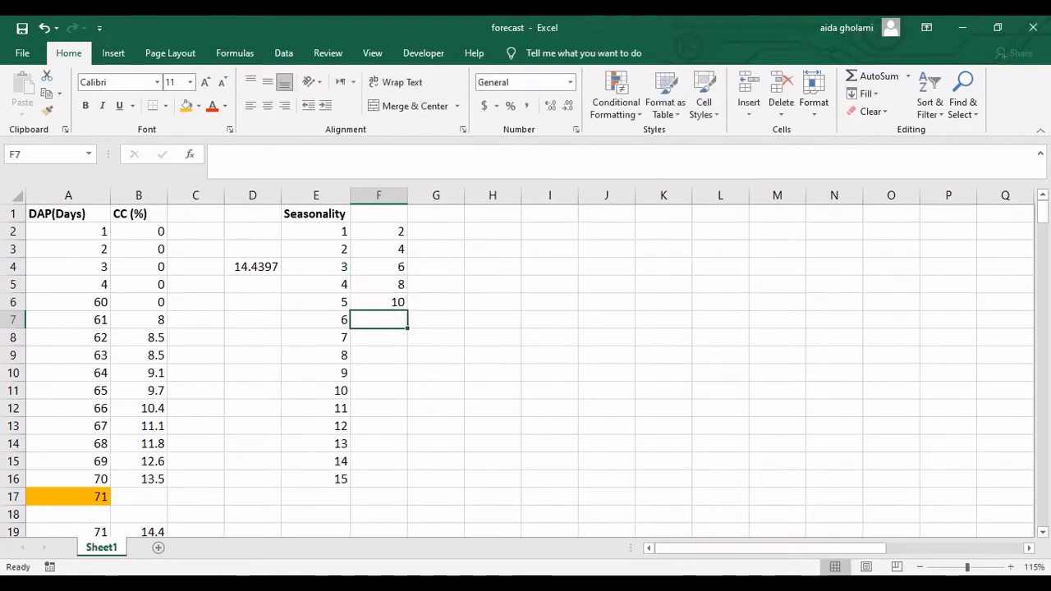
Enter the second cycle of sample values 3, 5, 7, 9 and 11 in cells F7:F11.
type("3")
key("Return")
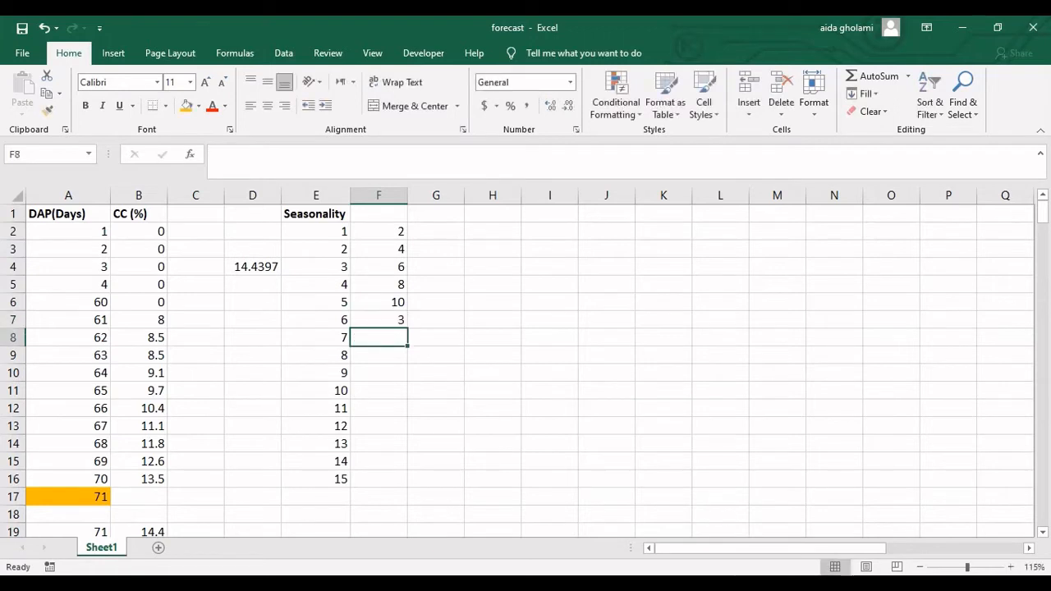
type("5")
key("Return")
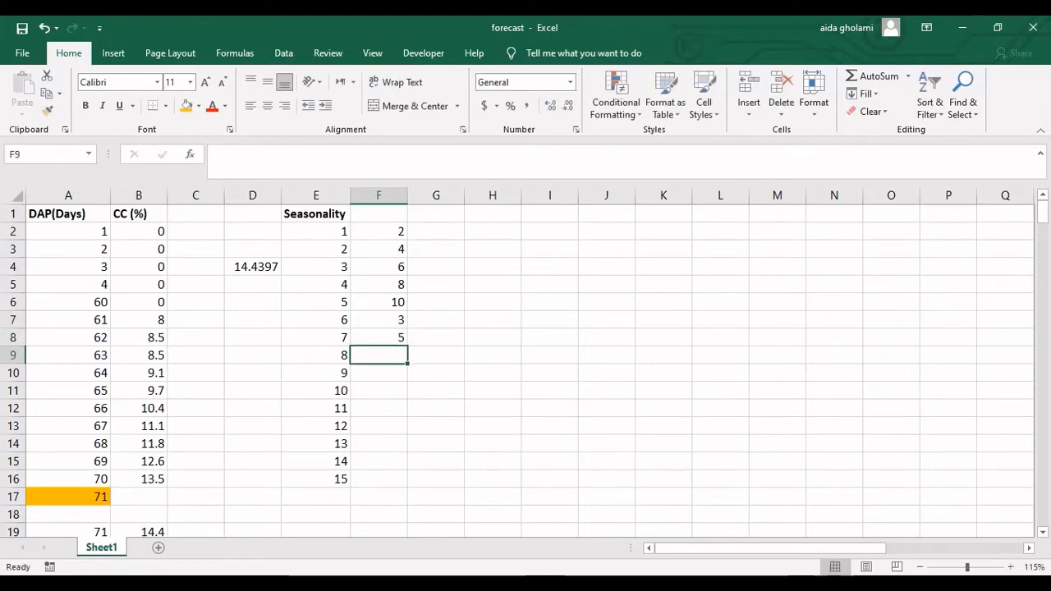
type("7")
key("Return")
type("9")
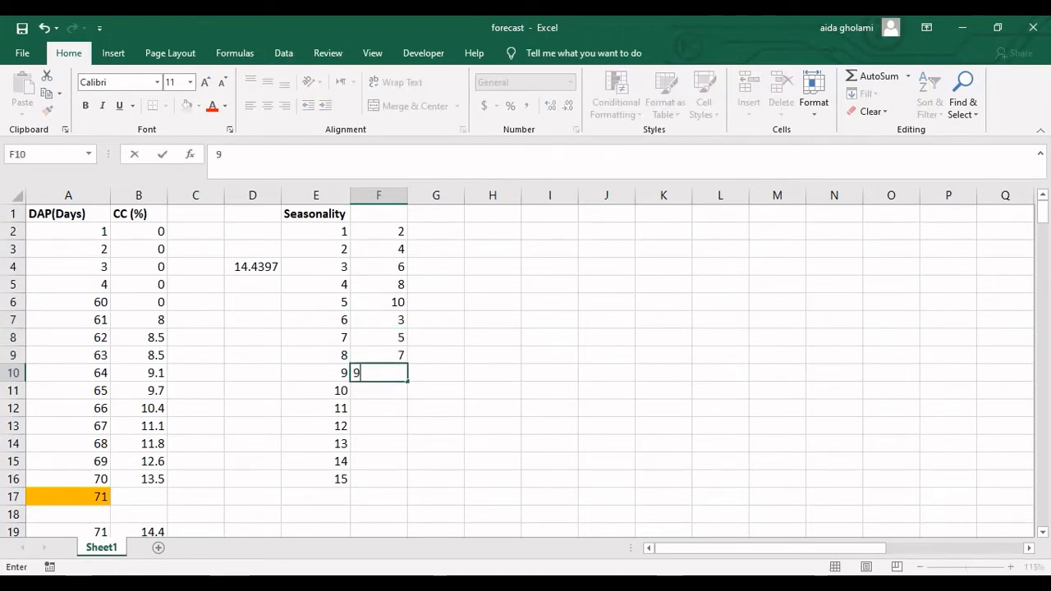
key("Return")
type("11")
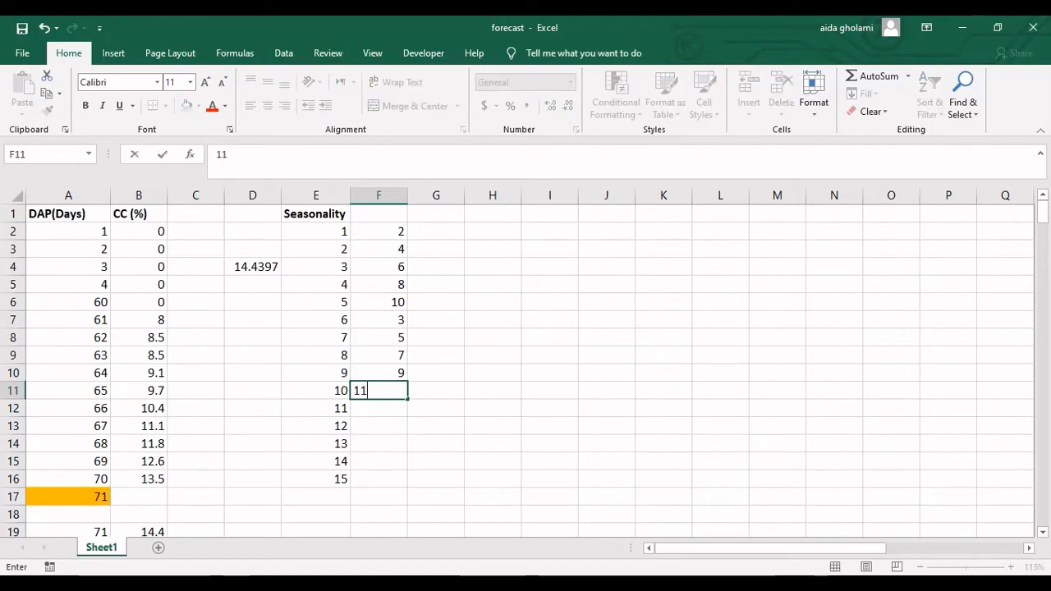
key("Return")
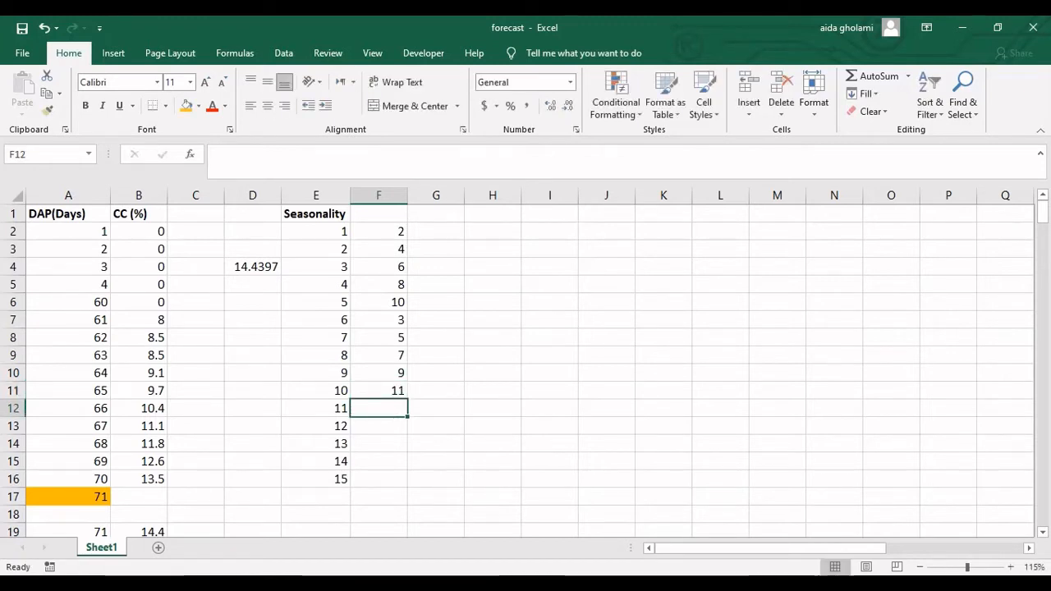
Enter the third cycle of sample values 4, 6, 8, 10 and 13 in cells F12:F16.
type("4")
key("Return")
type("6")
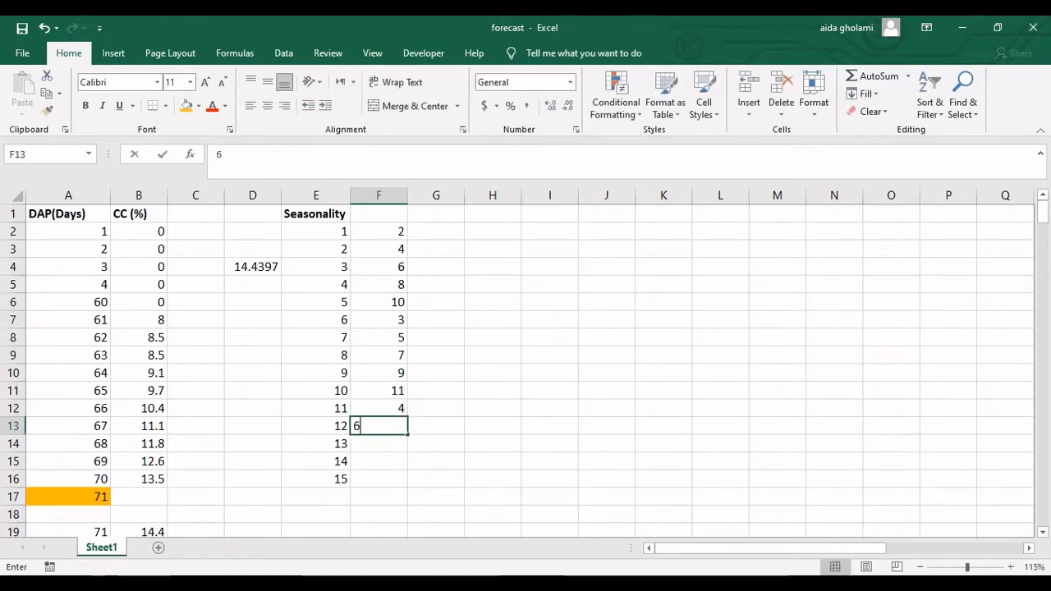
key("Return")
type("8")
key("Return")
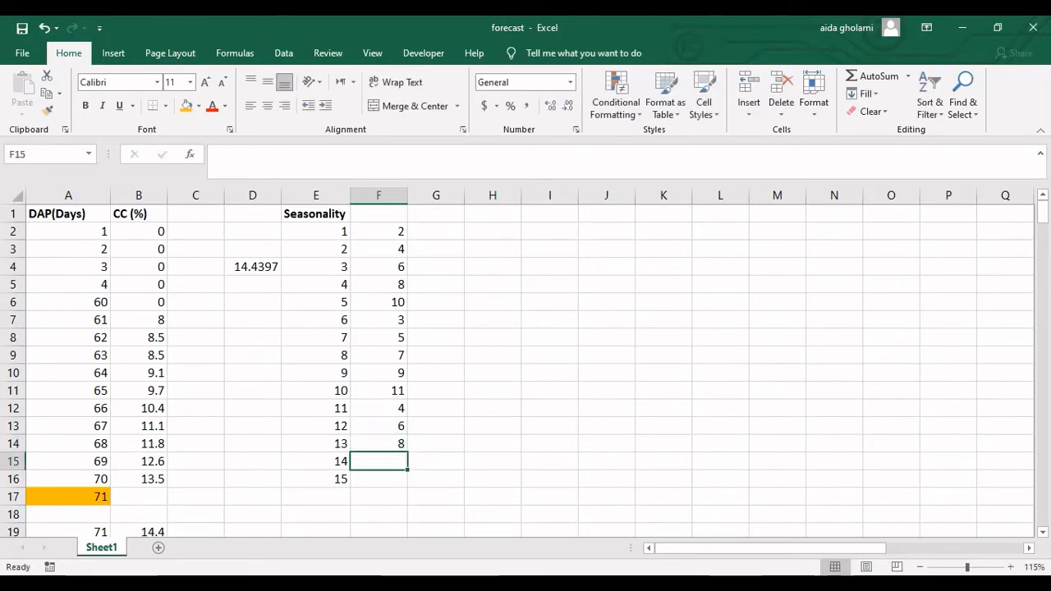
type("10")
key("Return")
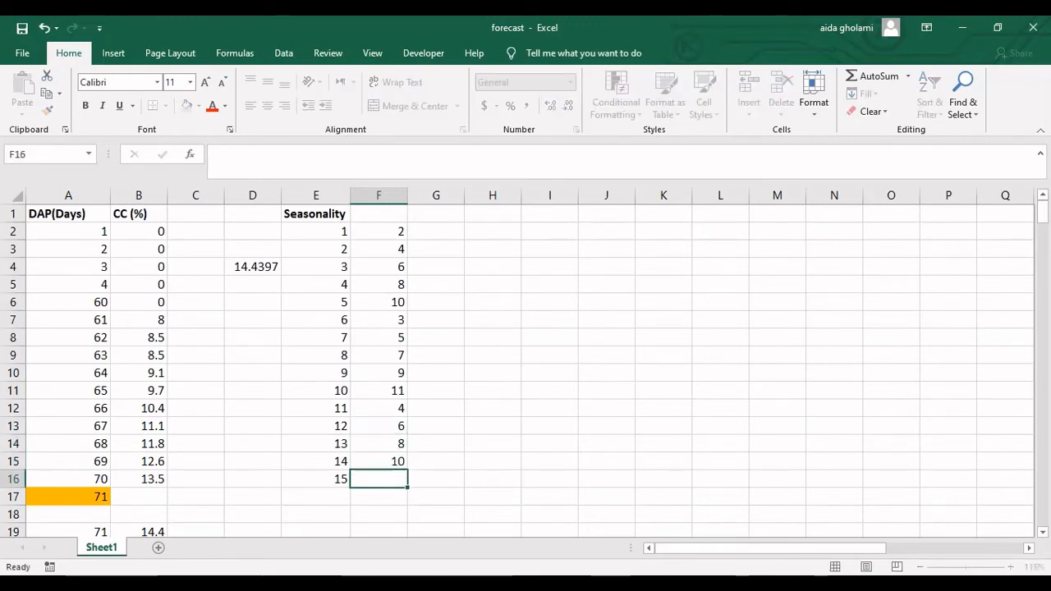
type("13")
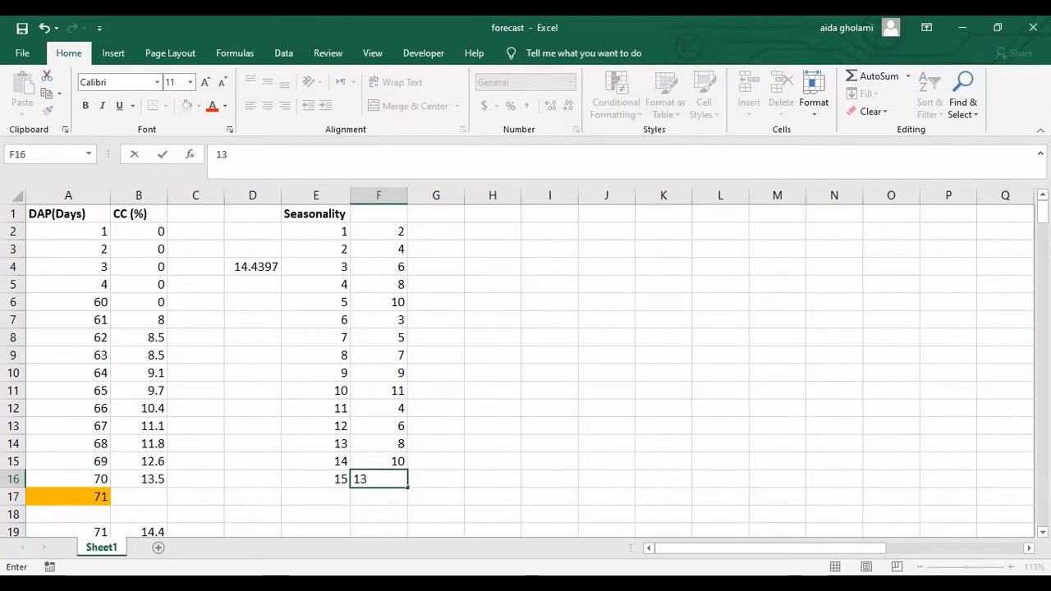
left_click(431, 231)
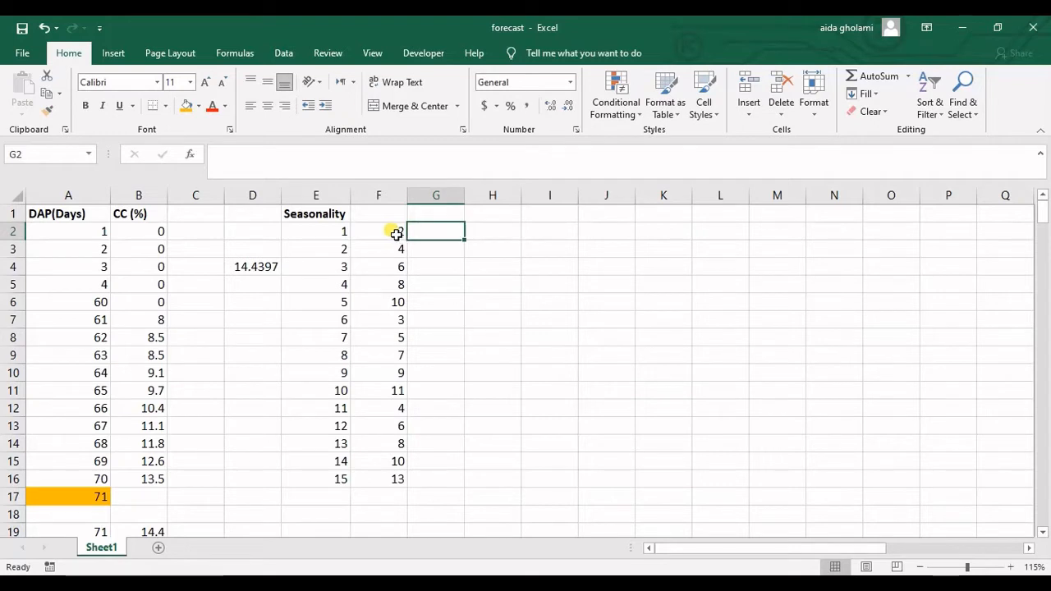
Examine the repeating five-row pattern by highlighting the blocks E2:F6, E7:F11 and E12:F16 in turn.
left_click(344, 239)
left_click_drag(344, 238, 332, 304)
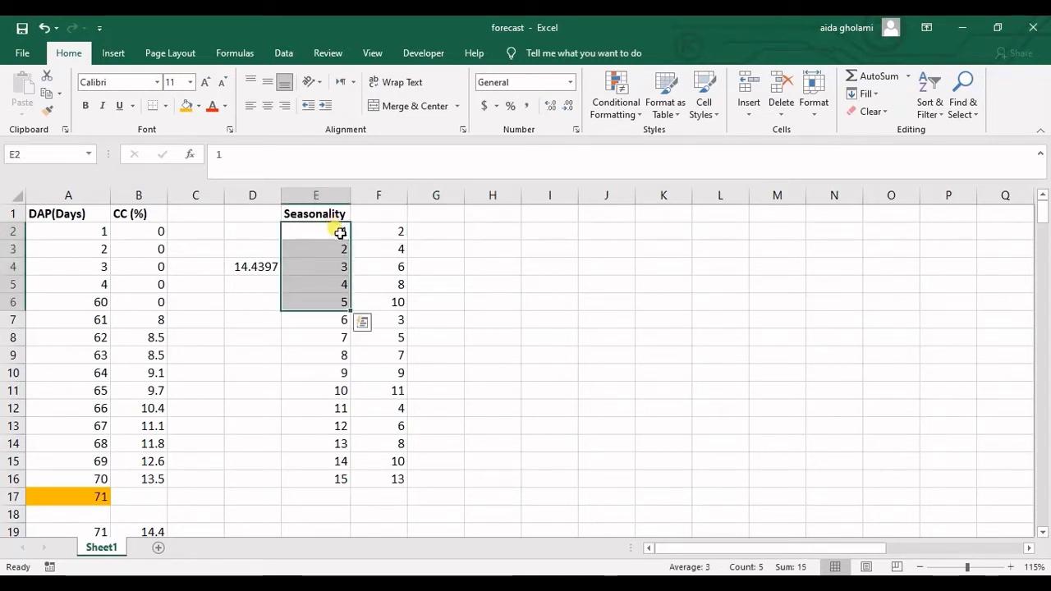
left_click_drag(340, 233, 372, 312)
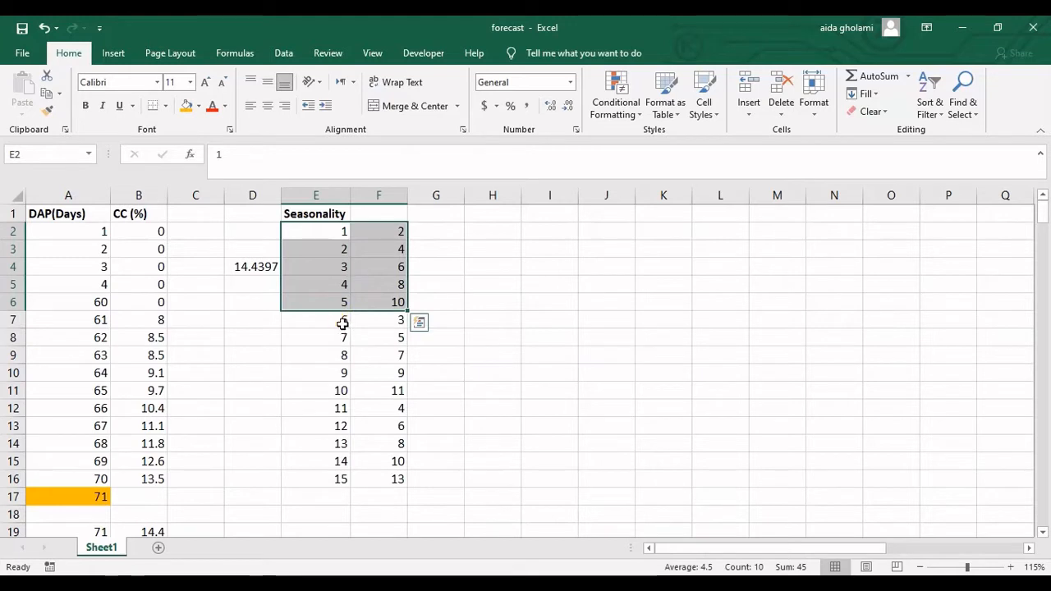
left_click_drag(342, 324, 372, 398)
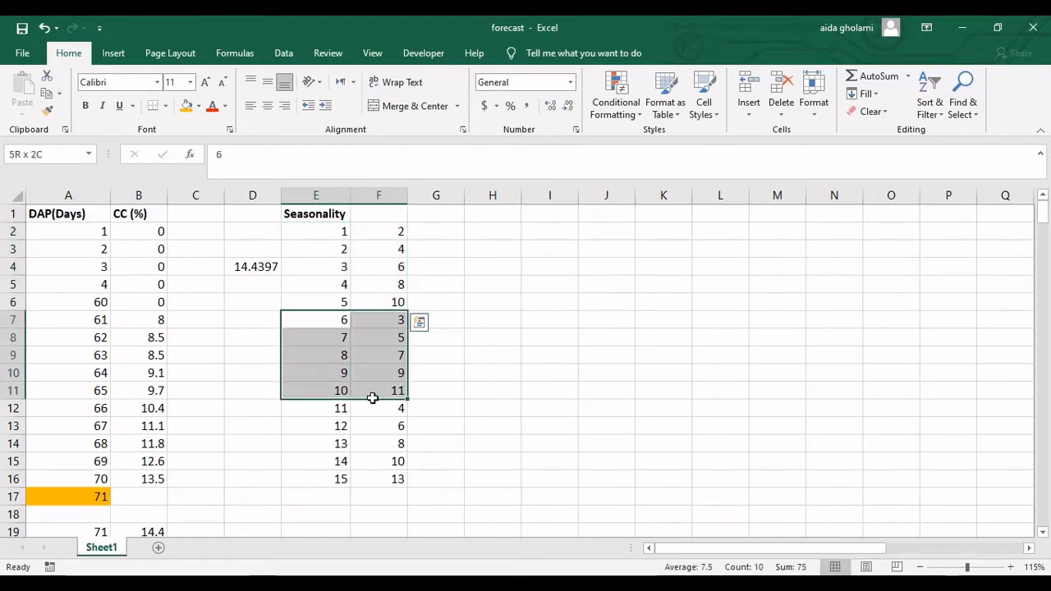
left_click(380, 410)
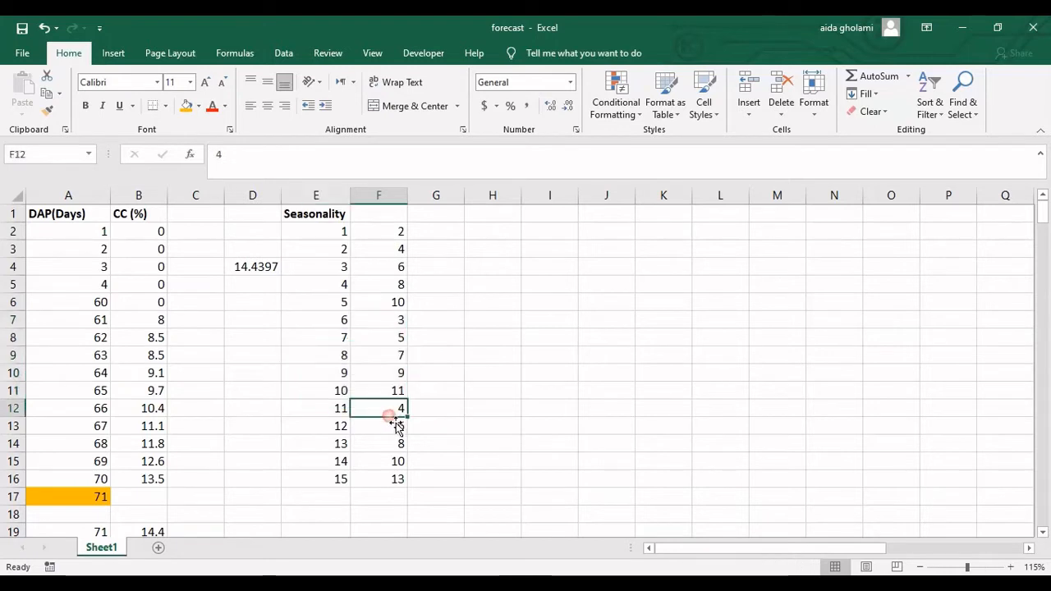
left_click_drag(338, 406, 370, 481)
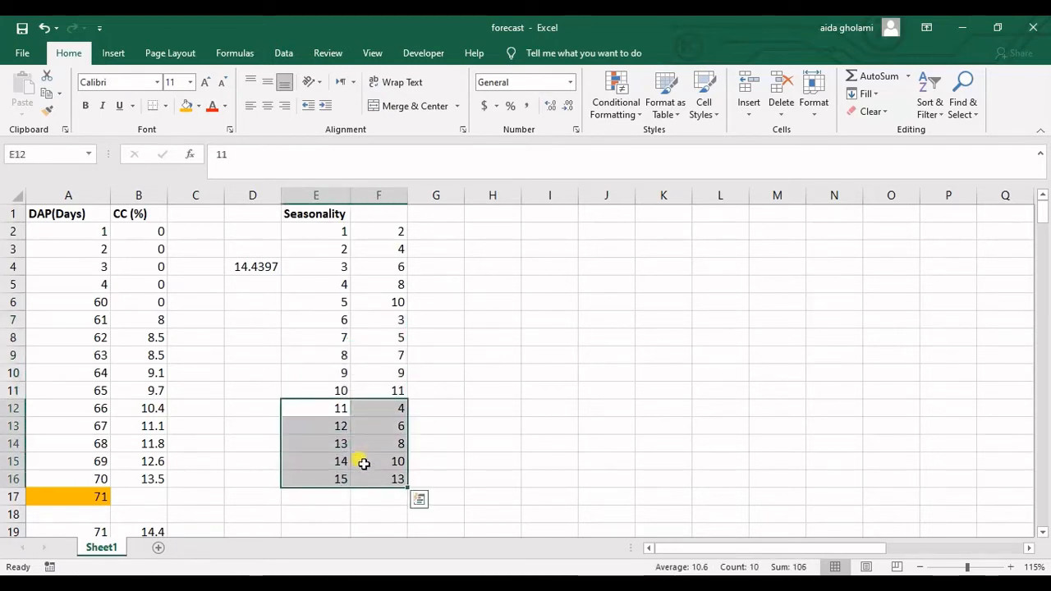
left_click(443, 234)
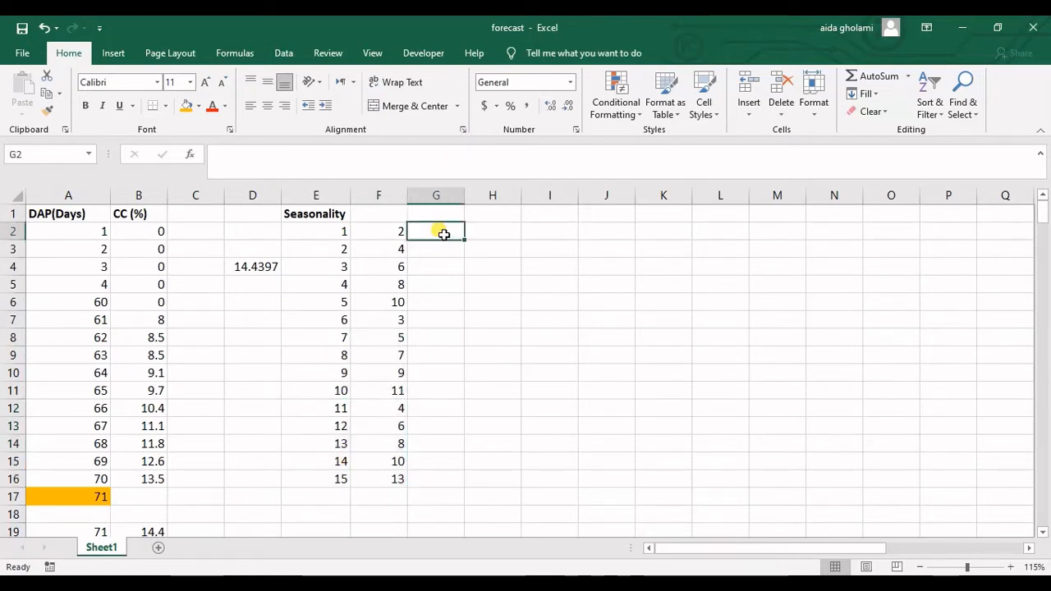
Enter the formula =FORECAST.ETS.SEASONALITY(F2:F16,E2:E16) in cell G2 to detect the length of the repeating pattern.
type("=f")
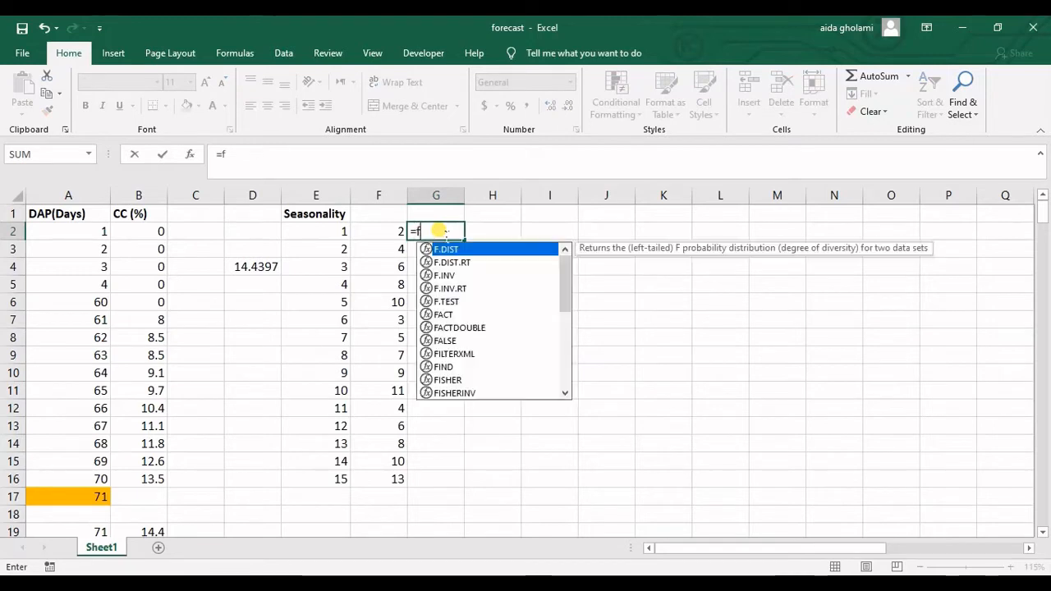
type("o")
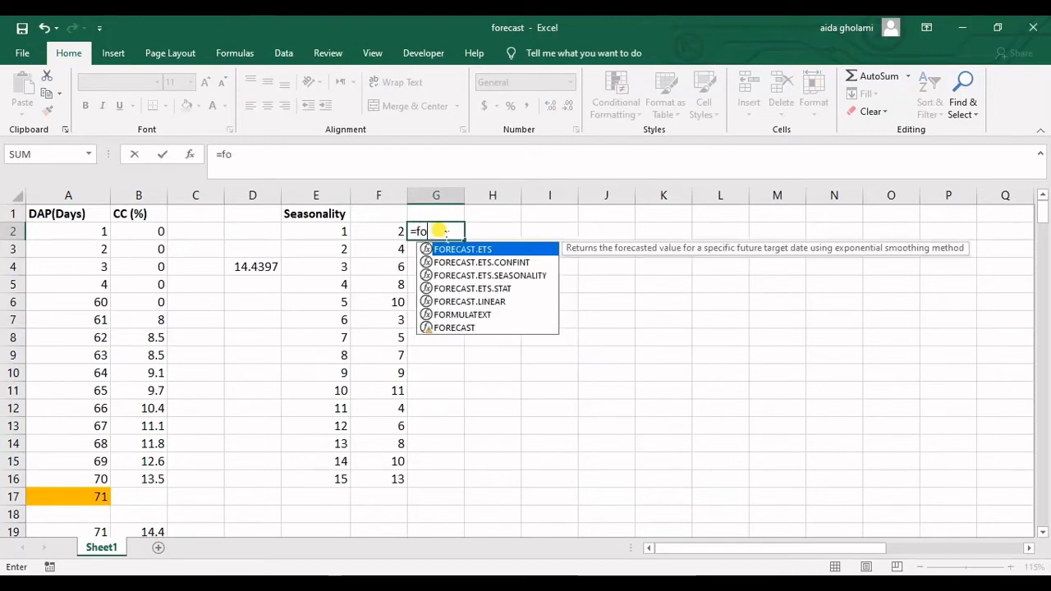
left_click(486, 280)
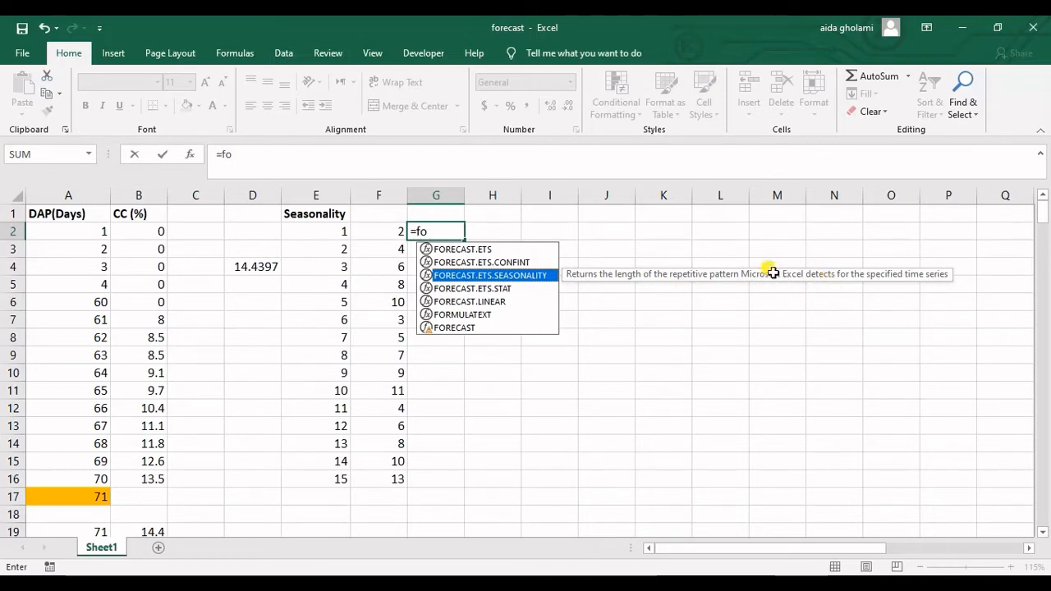
double_click(542, 276)
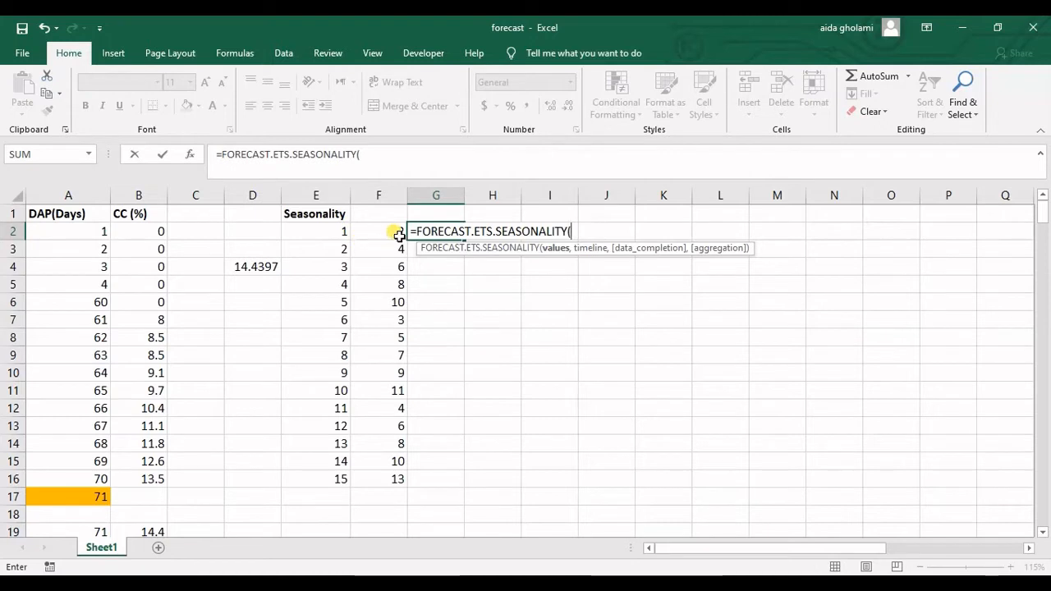
left_click_drag(391, 231, 392, 485)
type(",")
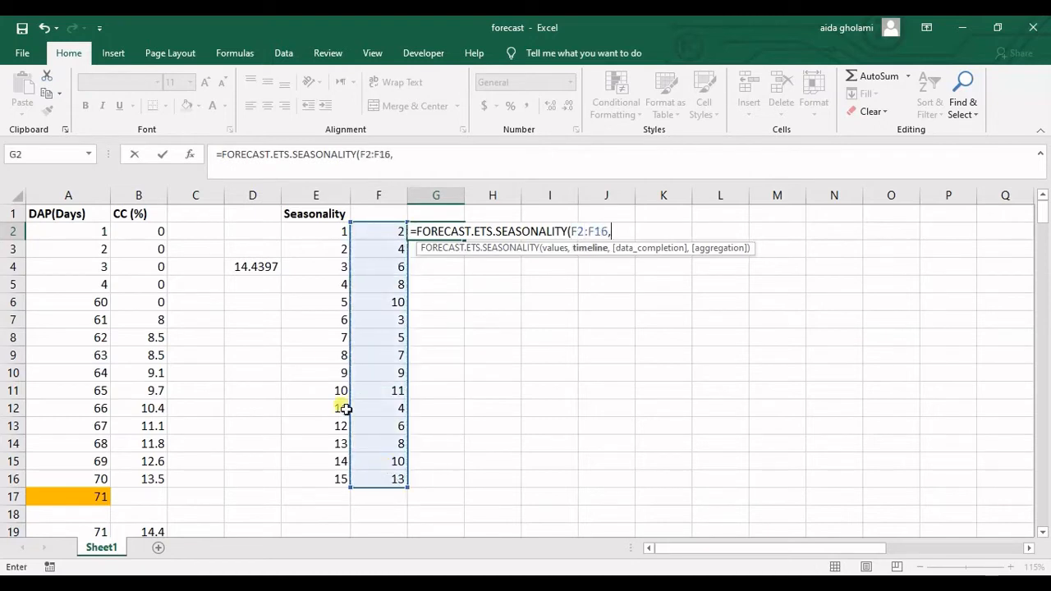
left_click_drag(343, 229, 341, 478)
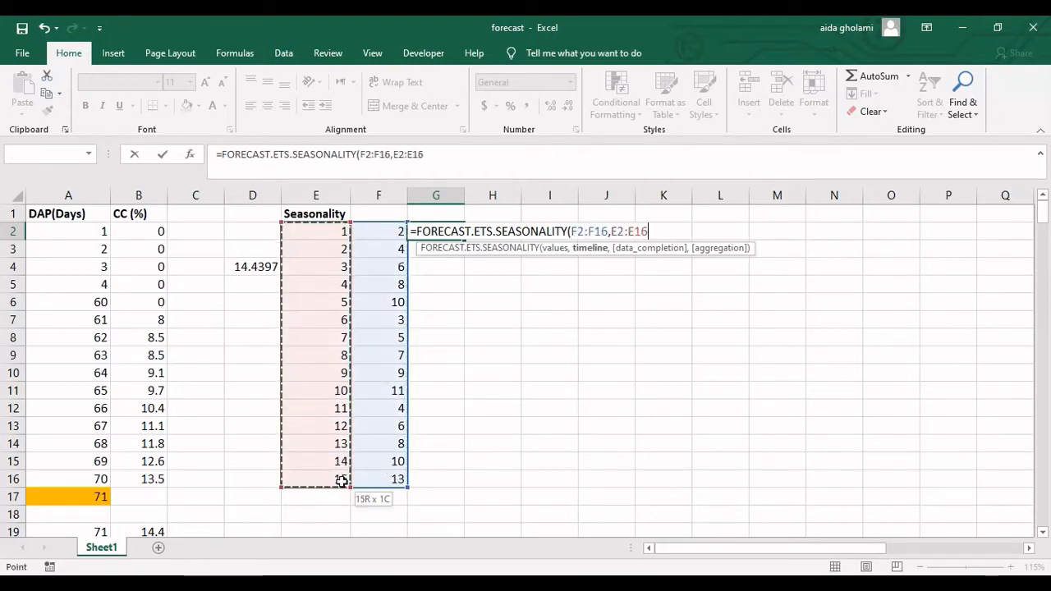
type(")")
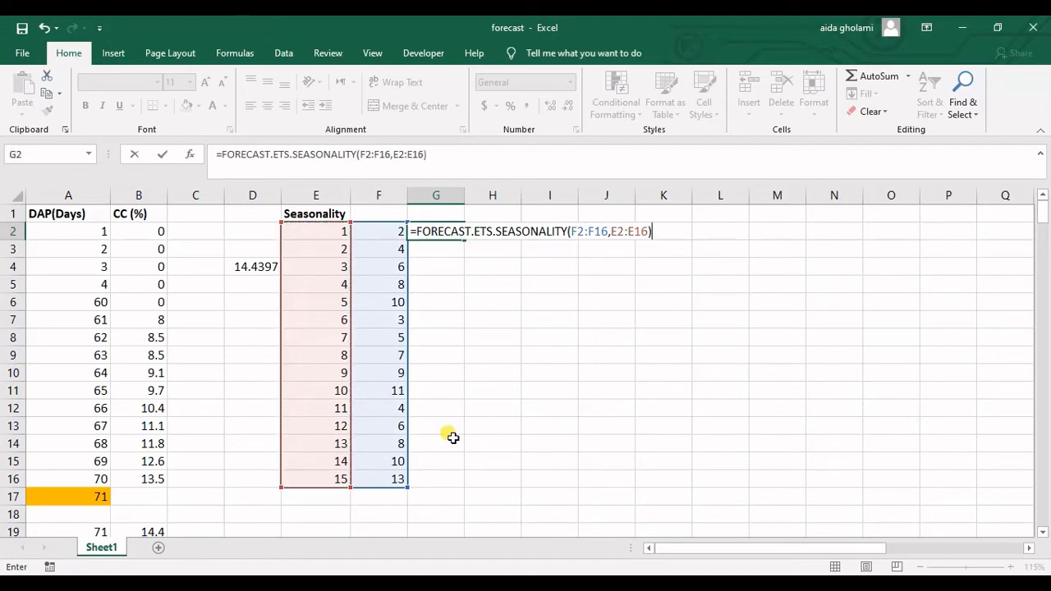
key("Return")
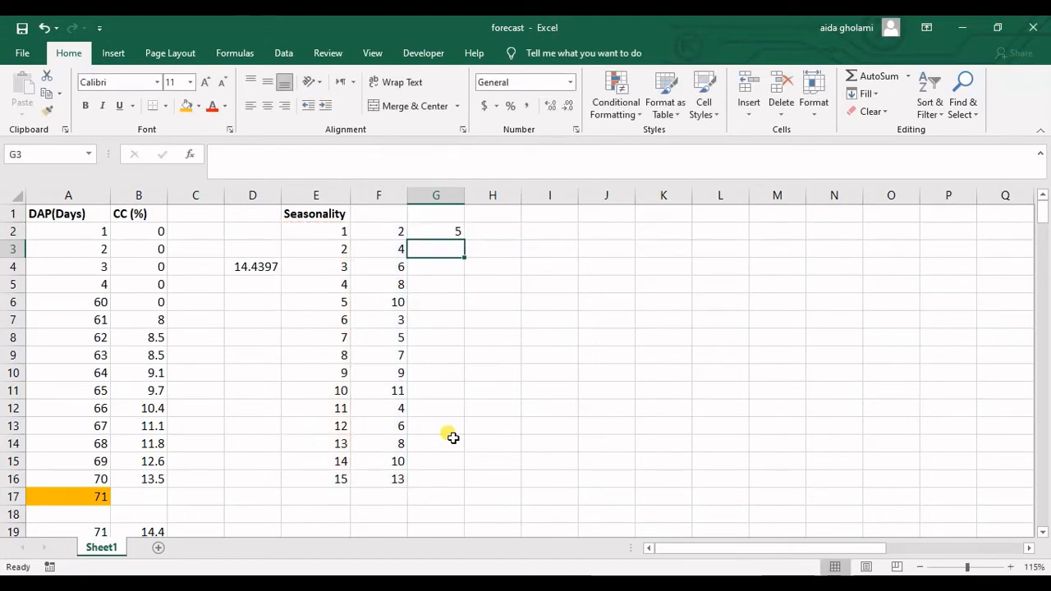
Review the seasonality formula in G2 and the arguments of the FORECAST.ETS formula in D4, leaving both as they are.
left_click(454, 233)
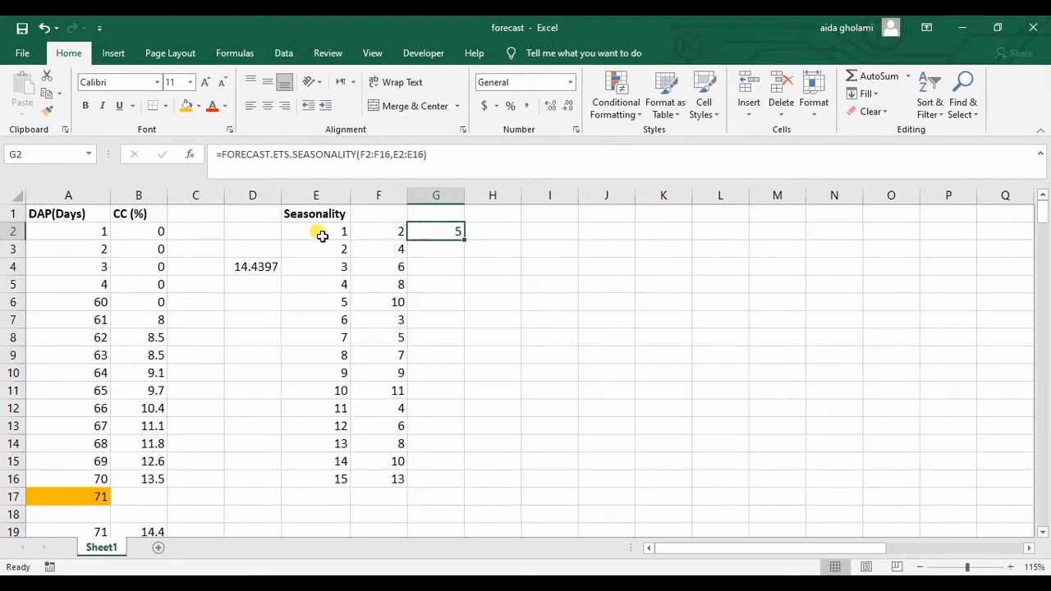
double_click(263, 269)
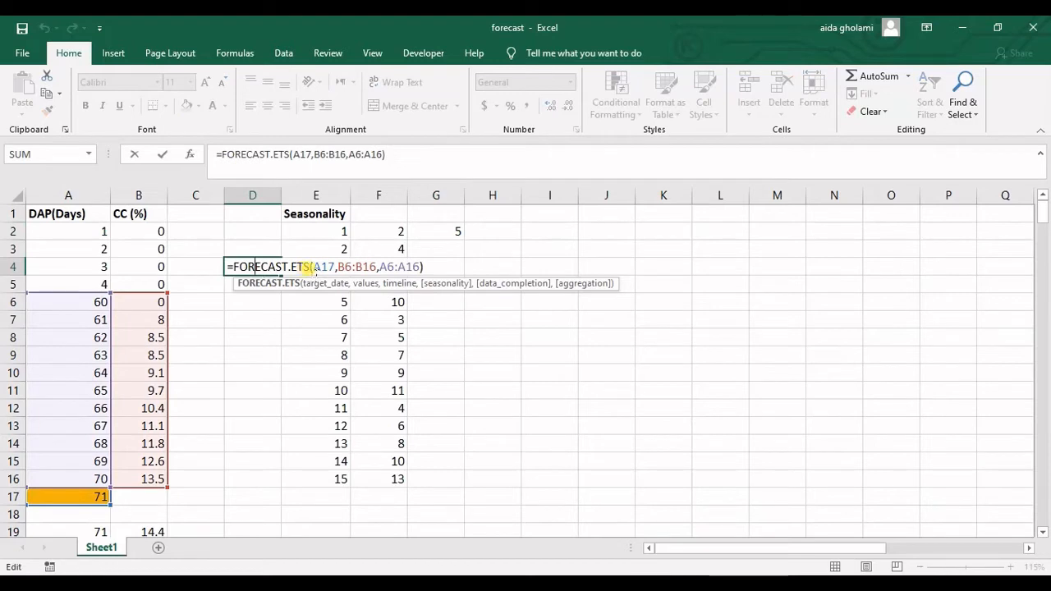
left_click(413, 267)
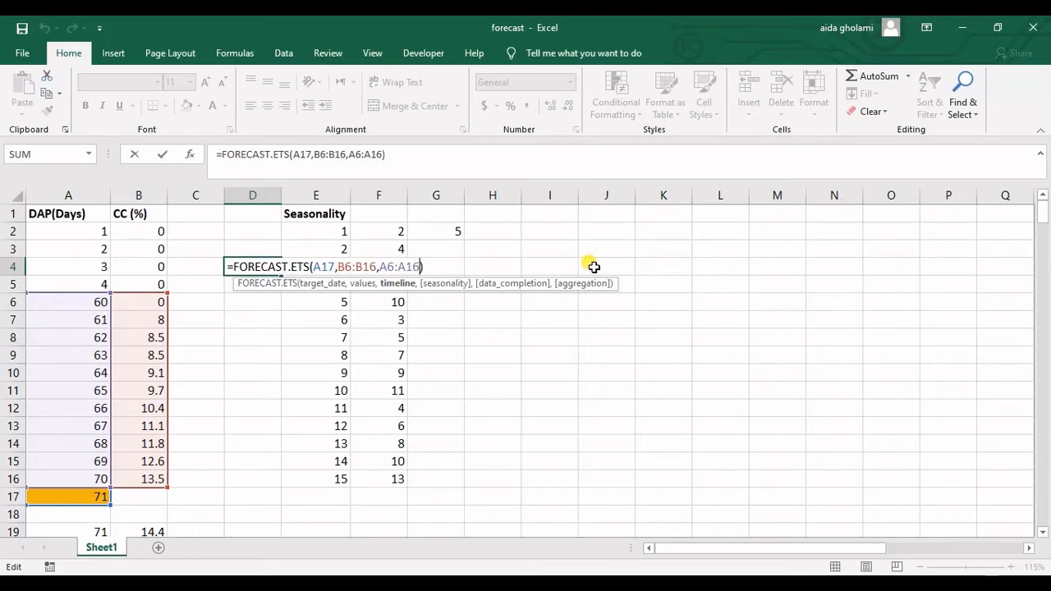
key("Return")
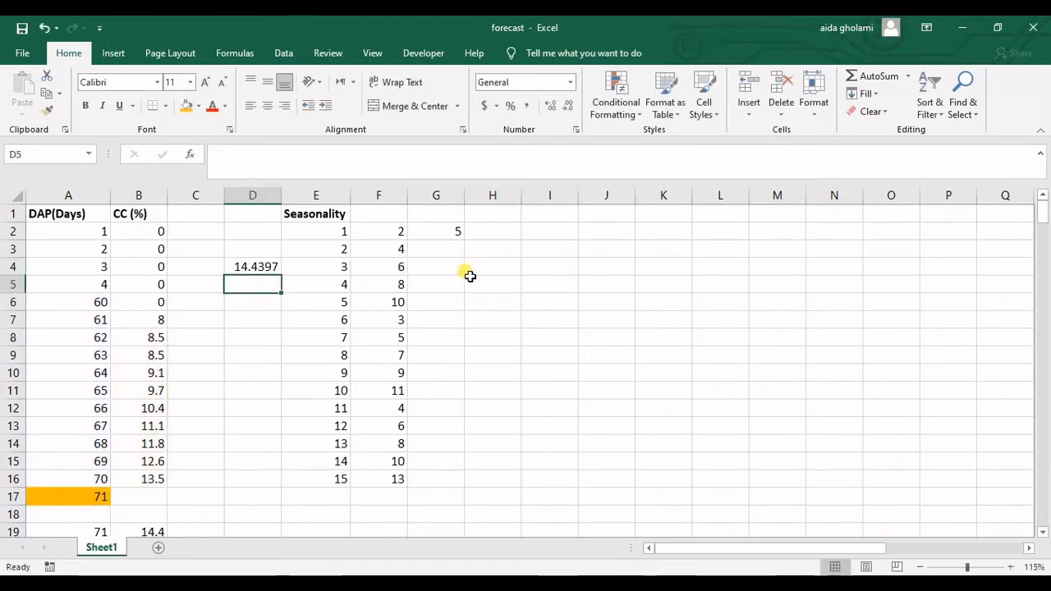
double_click(272, 288)
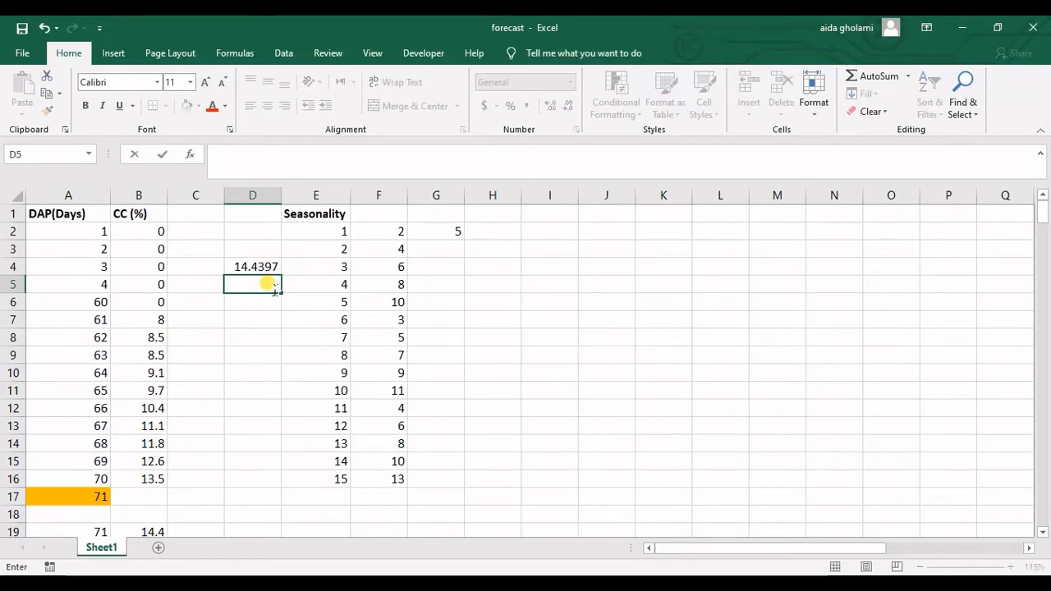
type("=f")
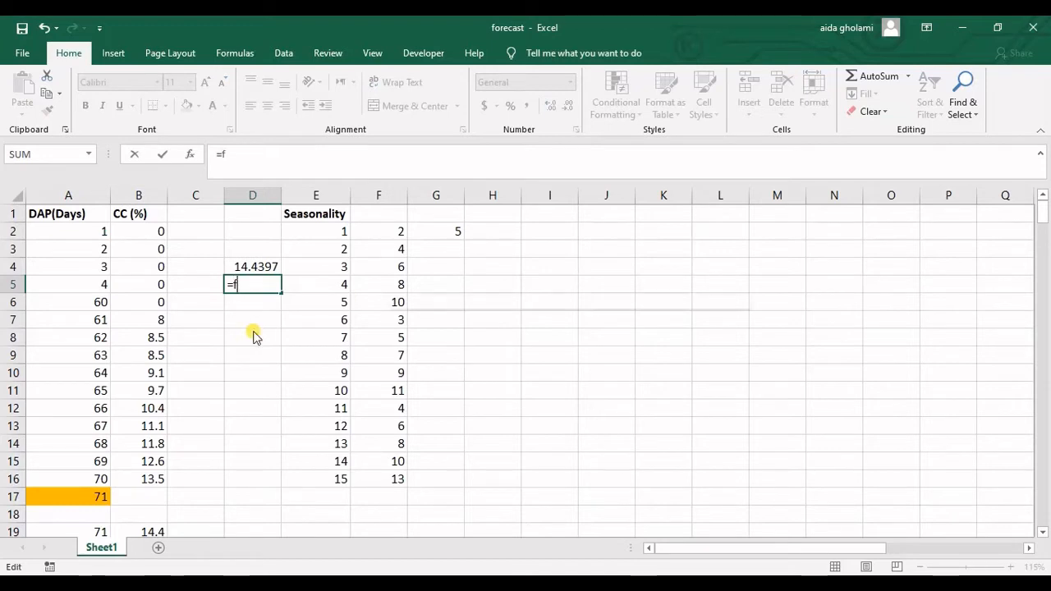
type("or")
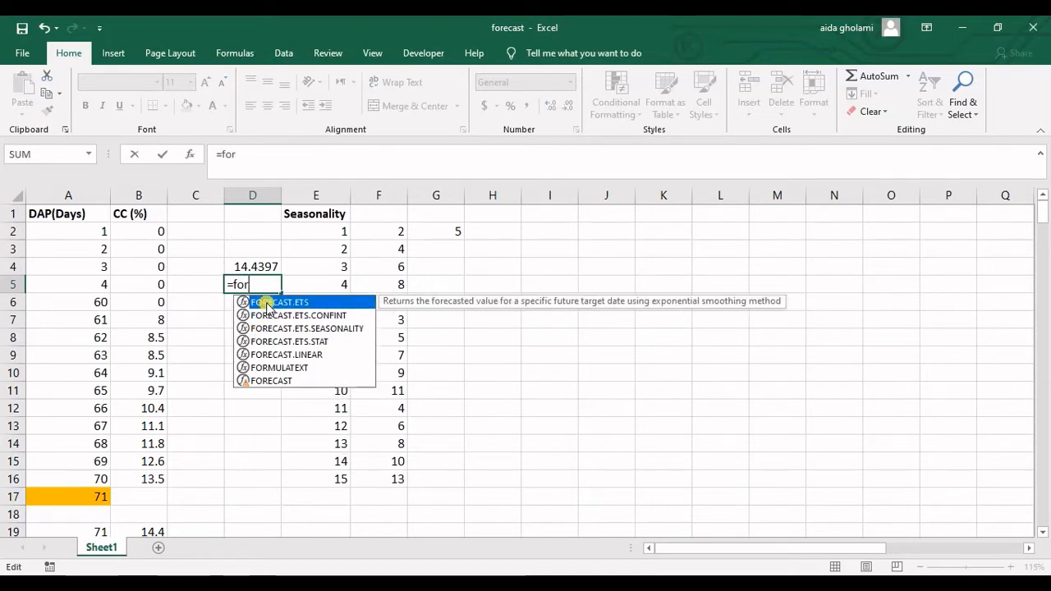
left_click(281, 318)
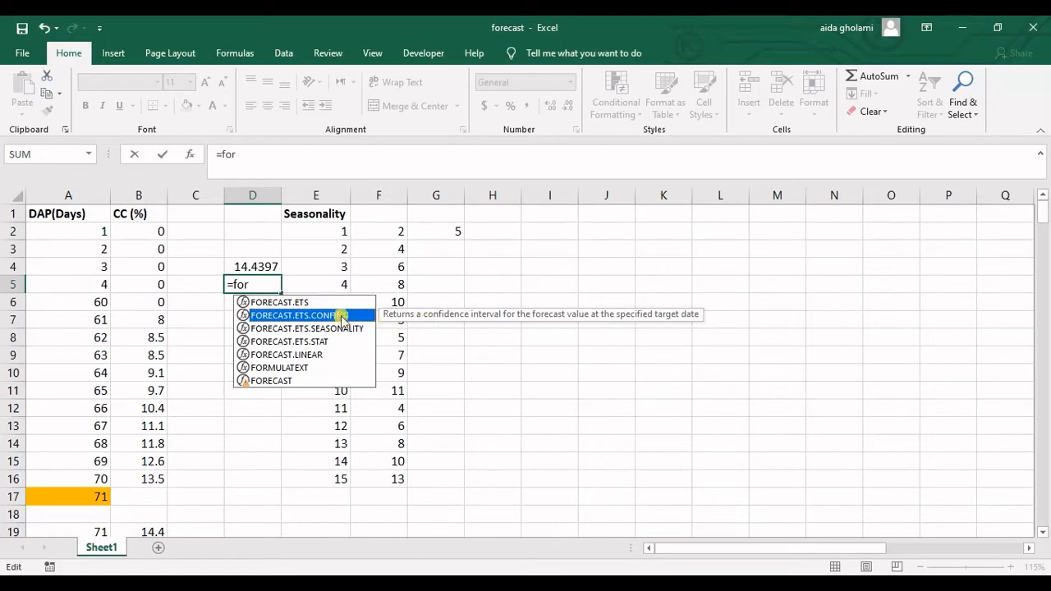
key("Escape")
key("Escape")
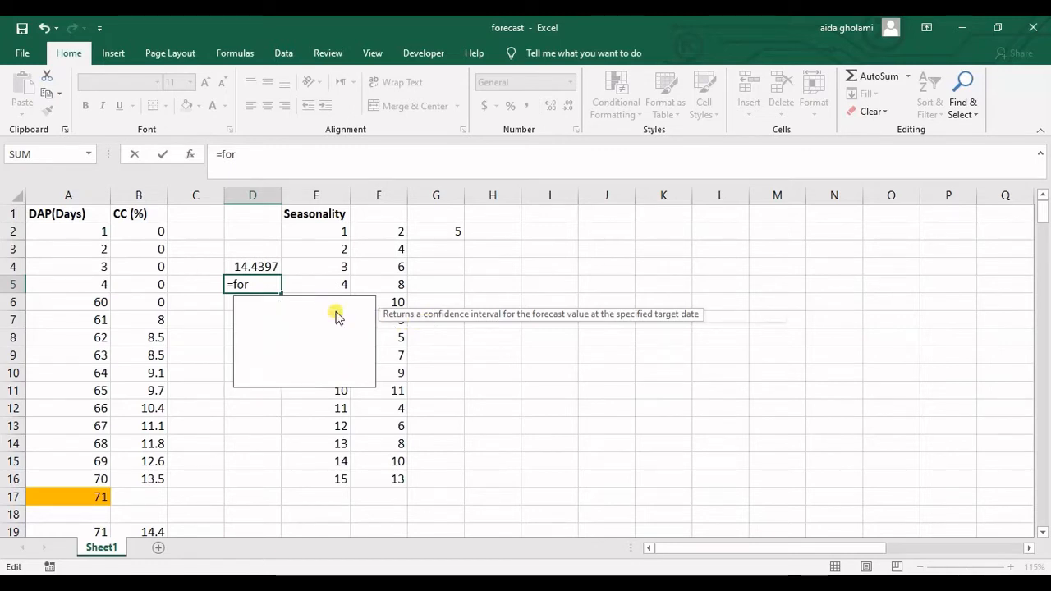
Enter the heading Forecast.ETS in cell D1.
left_click(244, 217)
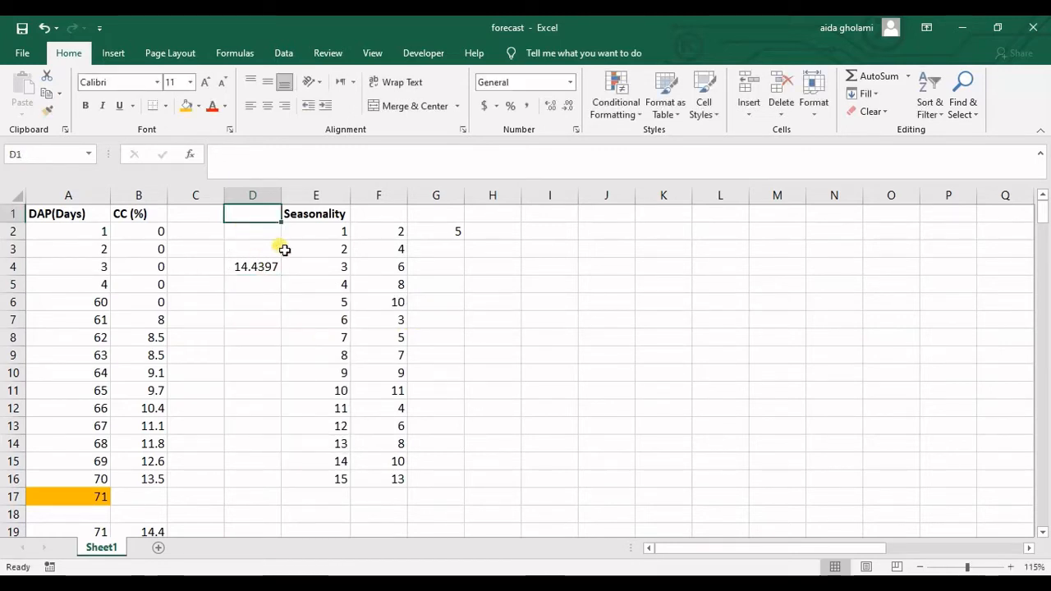
type("F")
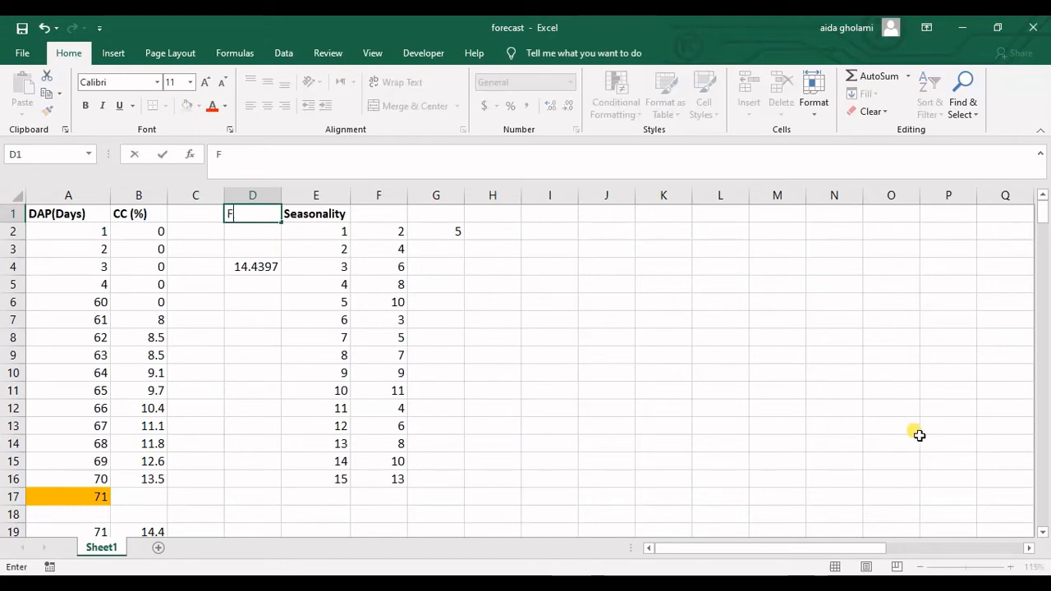
type("orca")
key("BackSpace")
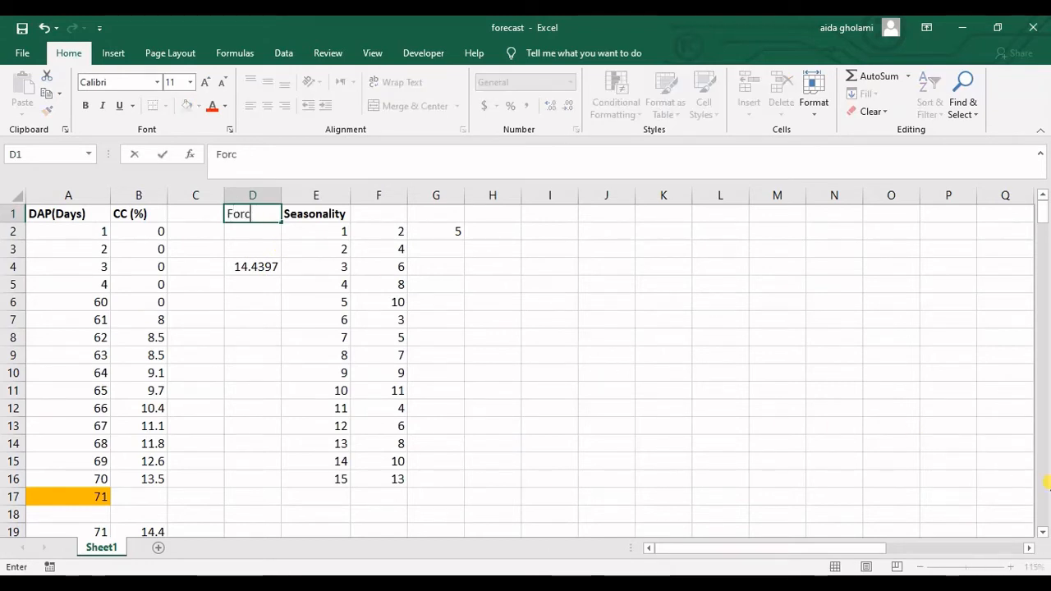
type("e")
key("BackSpace")
key("BackSpace")
type("ecast")
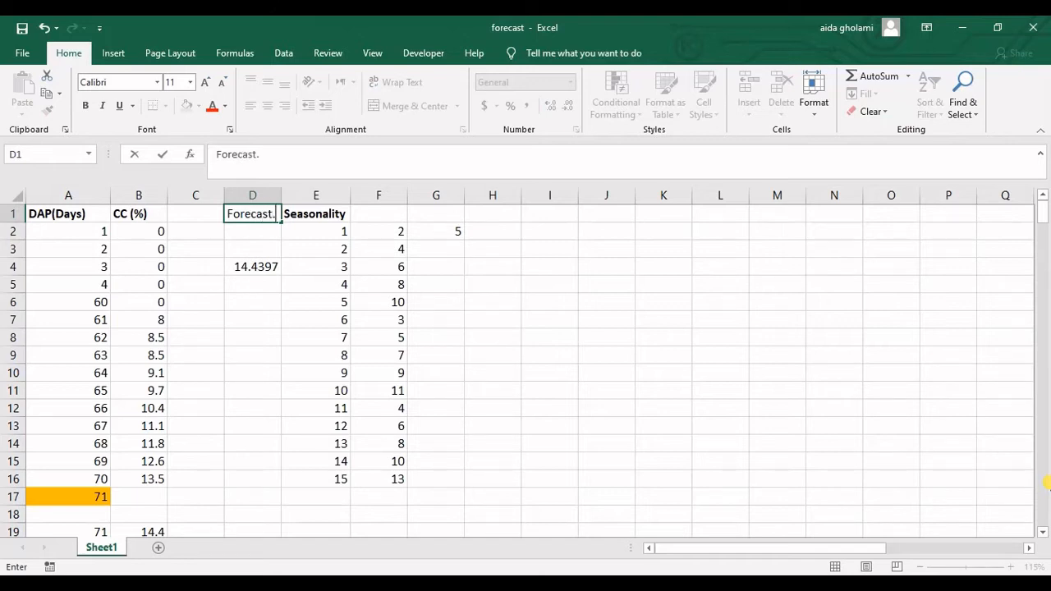
type(".ETS")
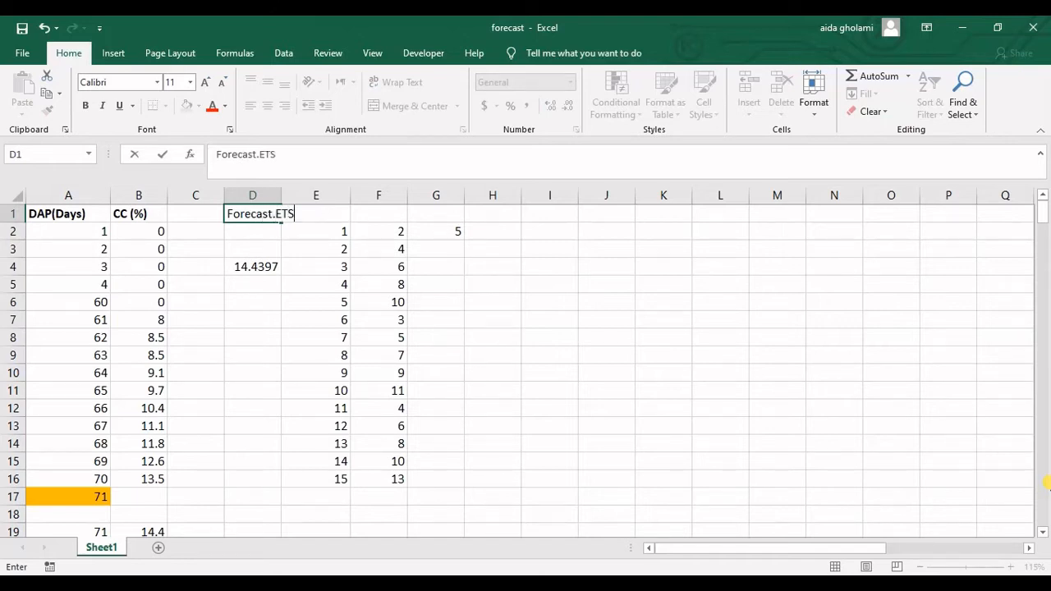
left_click(486, 375)
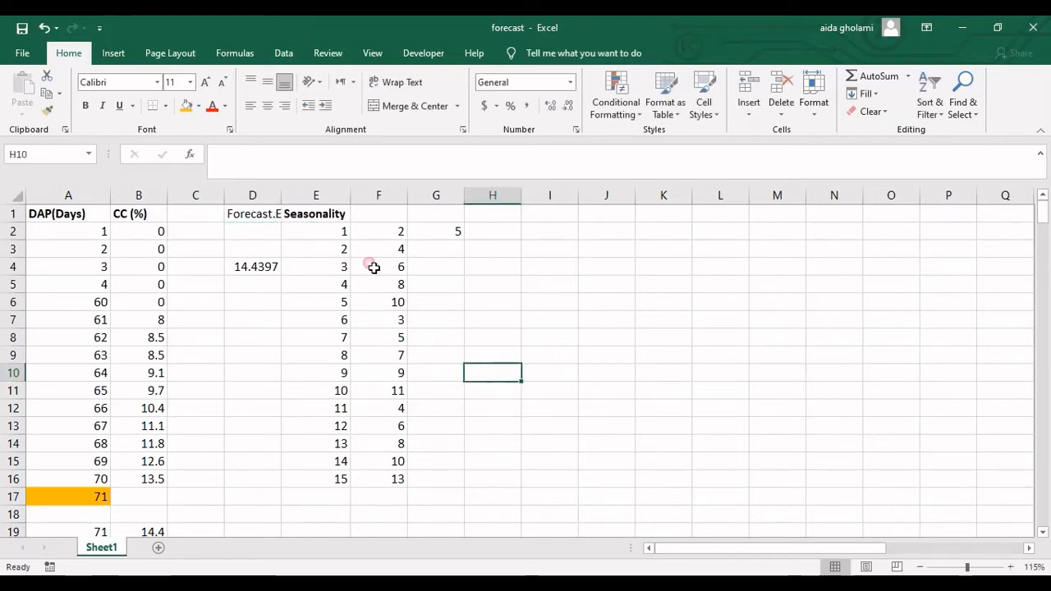
Auto-fit column D to its contents and make the Forecast.ETS heading in D1 bold.
double_click(282, 197)
left_click(276, 215)
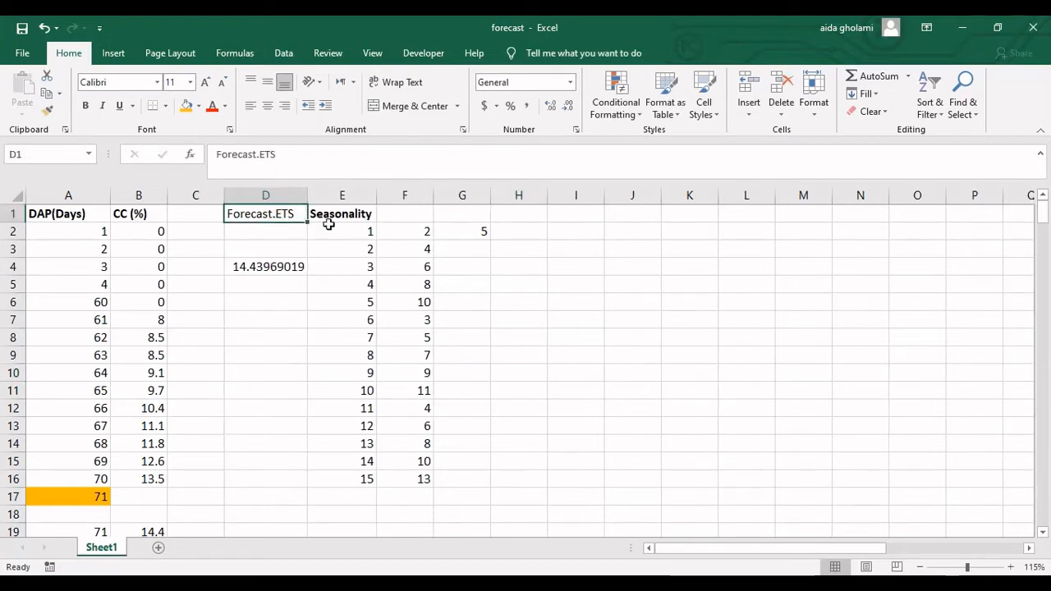
left_click(83, 105)
left_click(271, 249)
Move the FORECAST.ETS formula from D4 to D2, directly under its heading, and check its cell references.
left_click(234, 265)
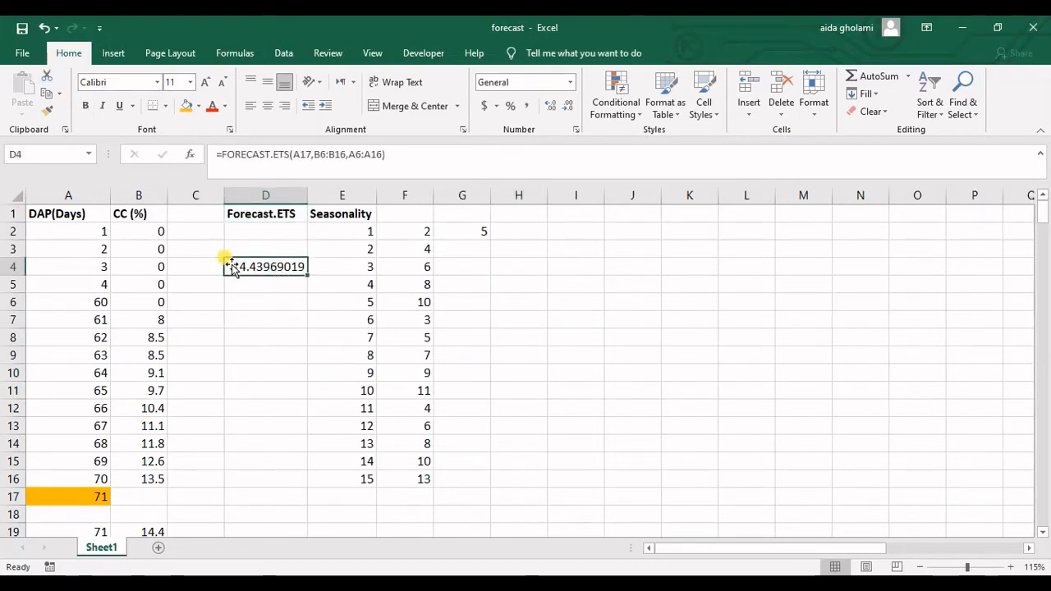
left_click_drag(232, 267, 237, 228)
double_click(248, 233)
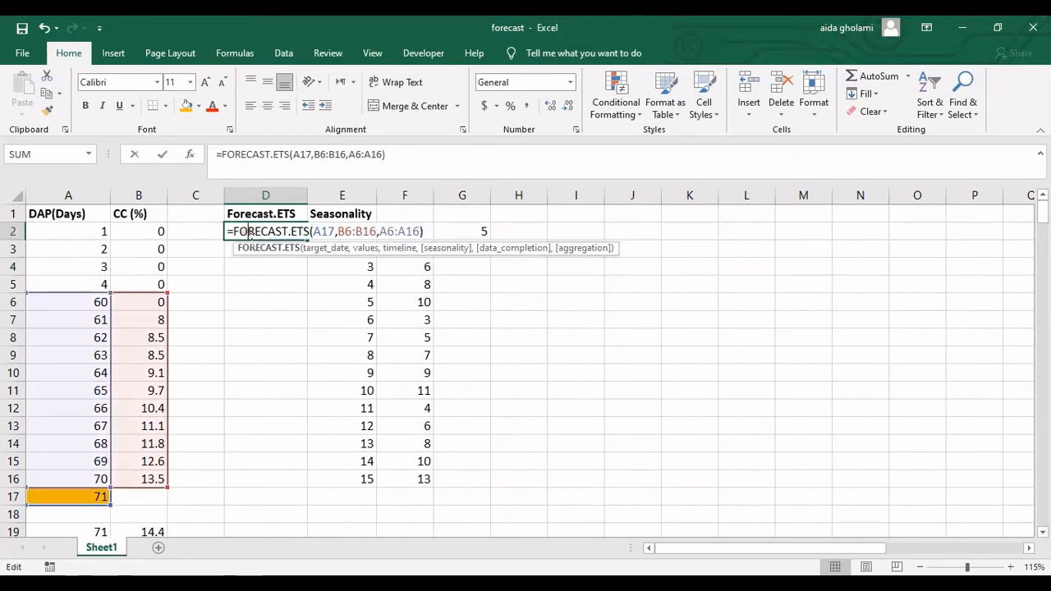
key("Return")
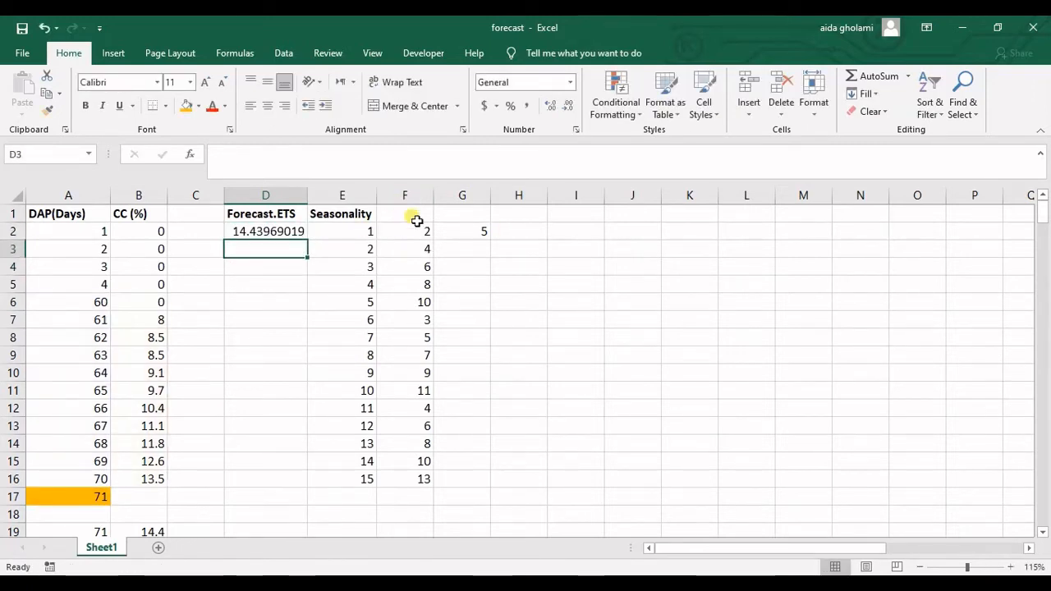
Merge and center the Seasonality heading across cells E1:G1.
left_click(369, 216)
left_click_drag(387, 221, 456, 222)
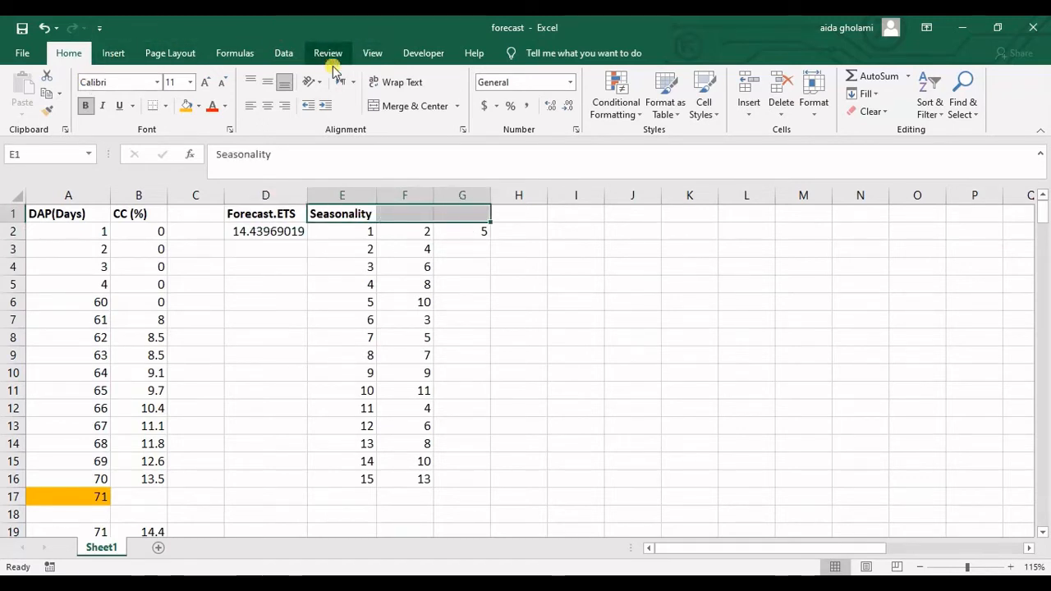
left_click(388, 105)
left_click(505, 288)
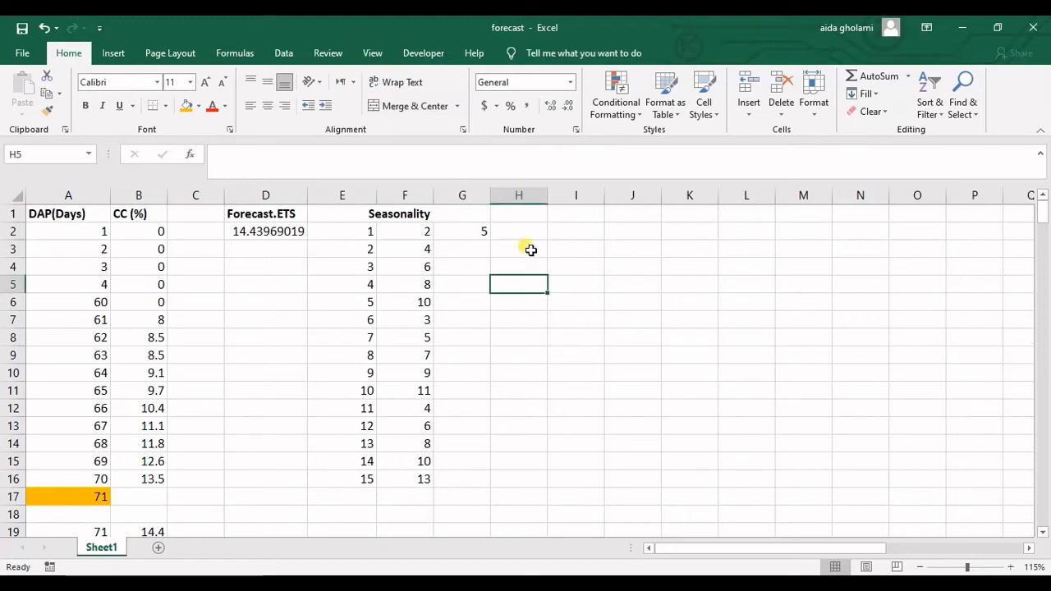
Enter the heading Forecast.ETS.confint in cell H1.
left_click(537, 218)
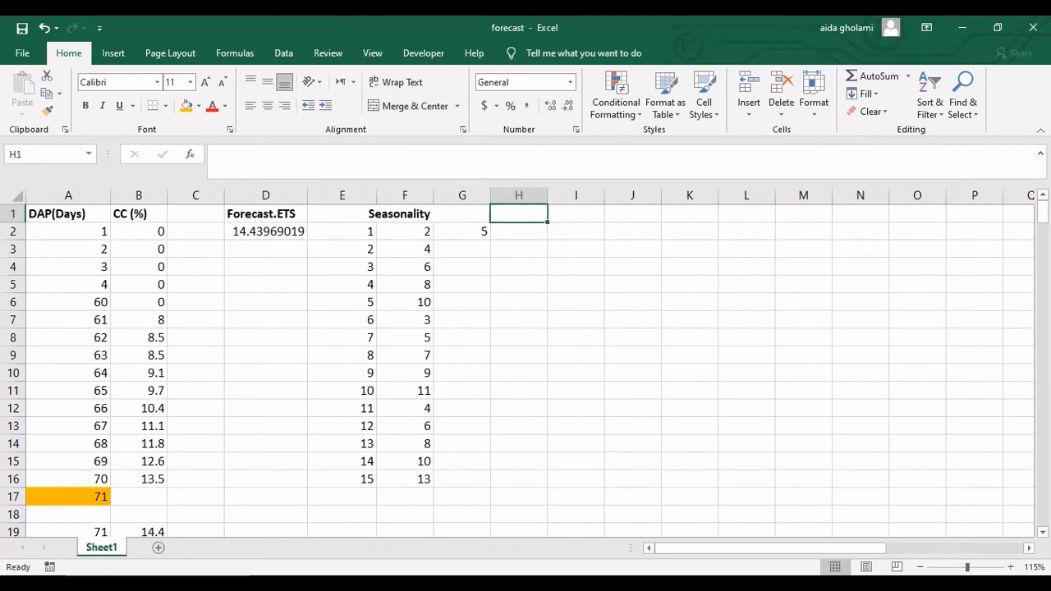
type("Fore")
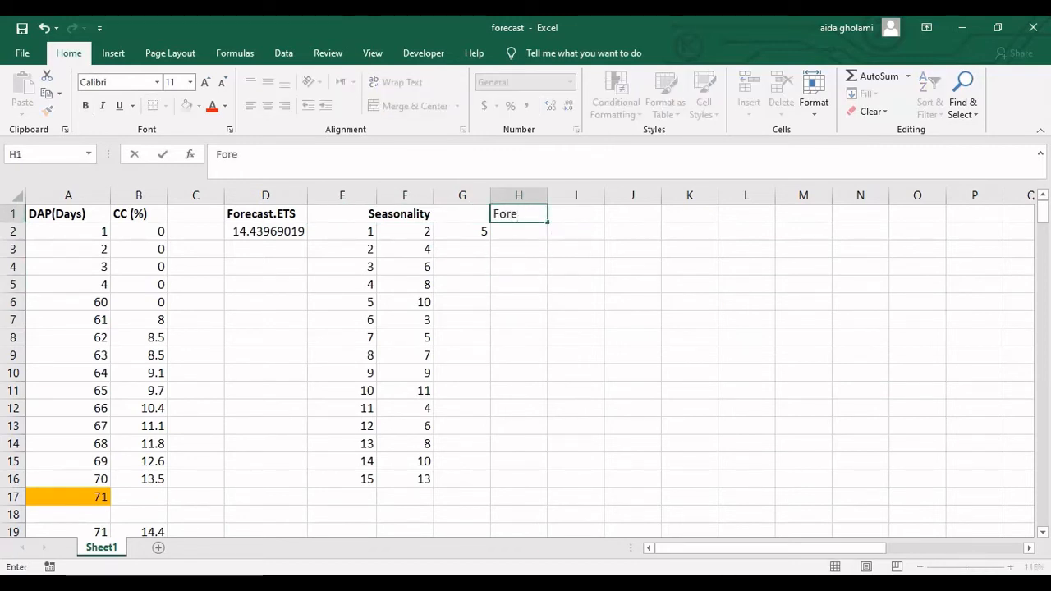
type("cast")
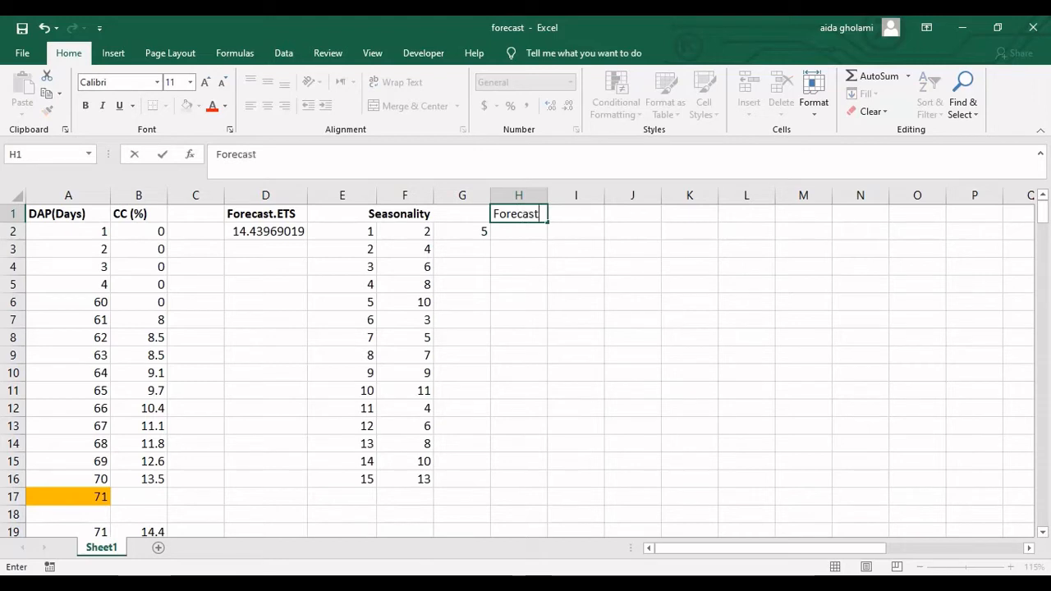
type(".ETS")
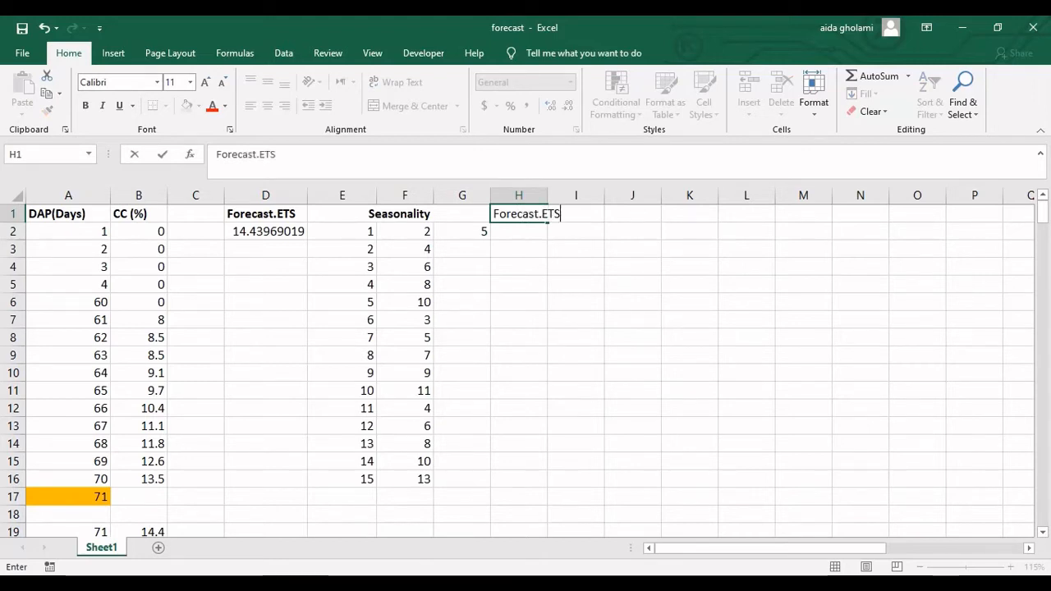
type(".con")
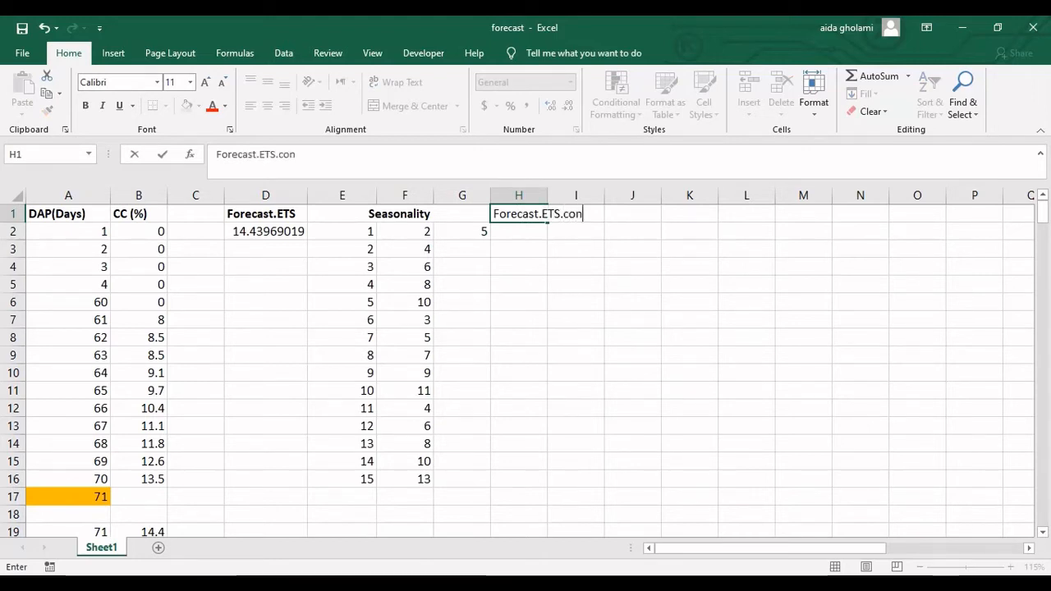
type("fint")
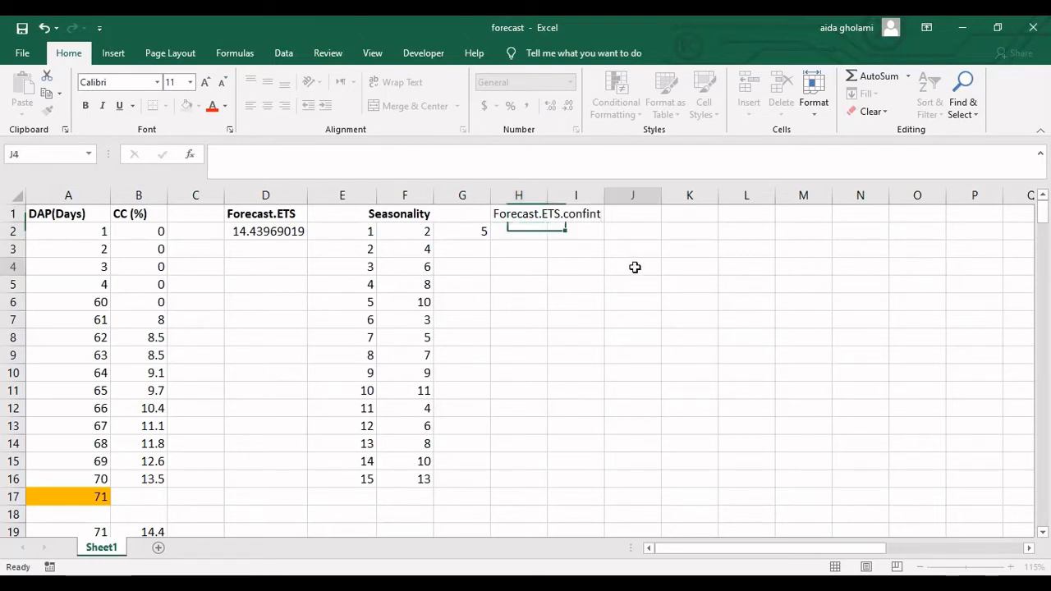
Widen column H to fit the Forecast.ETS.confint heading and make that heading bold.
left_click(633, 265)
left_click_drag(547, 197, 609, 197)
left_click(567, 274)
Enter =FORECAST.ETS.CONFINT(A17,B6:B16,A6:A16) in cell H2 and check its references.
left_click(547, 238)
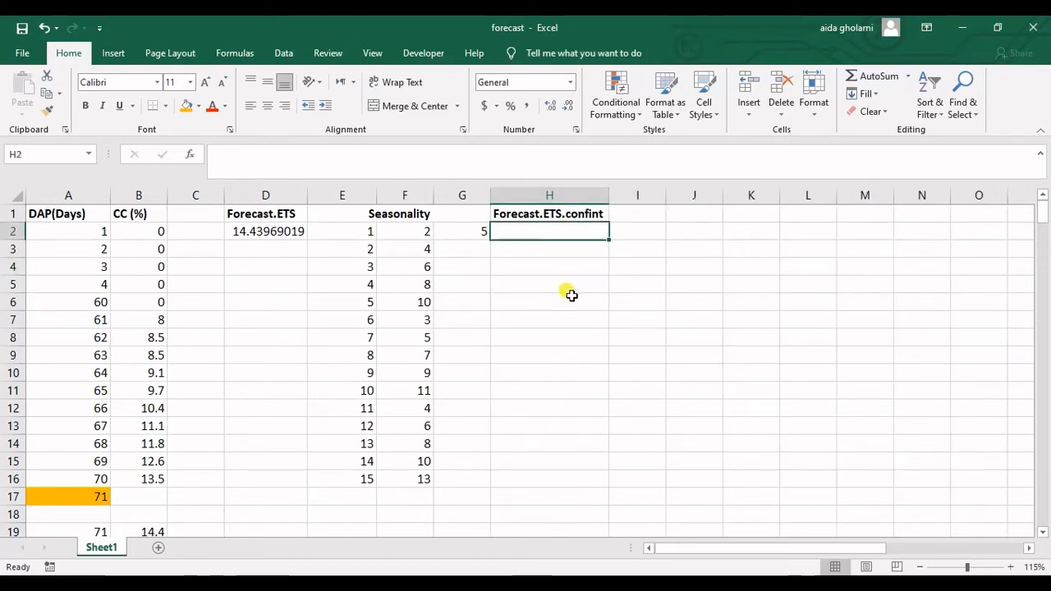
type("=")
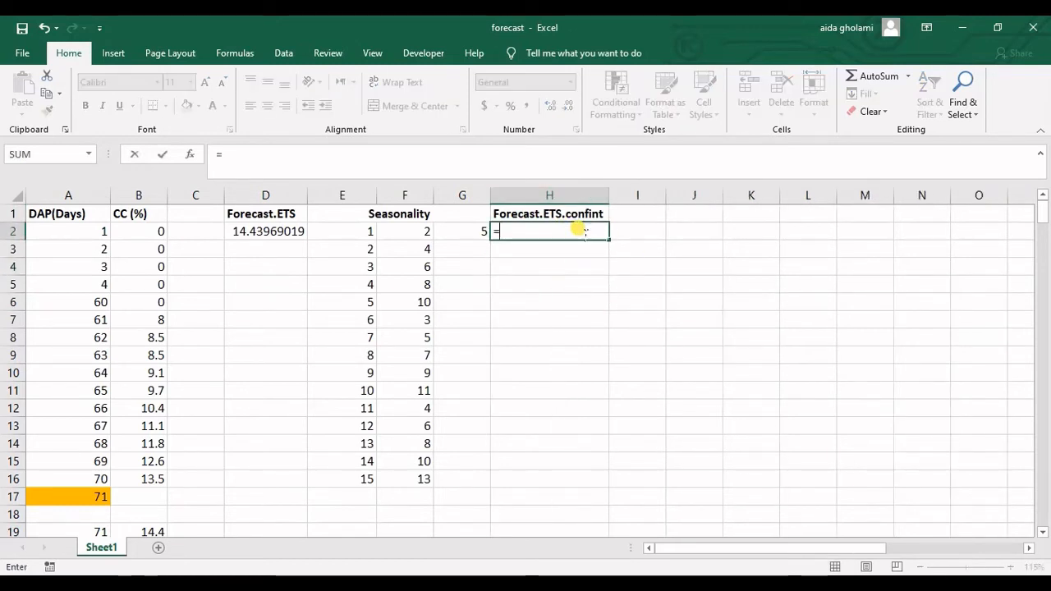
type("fore")
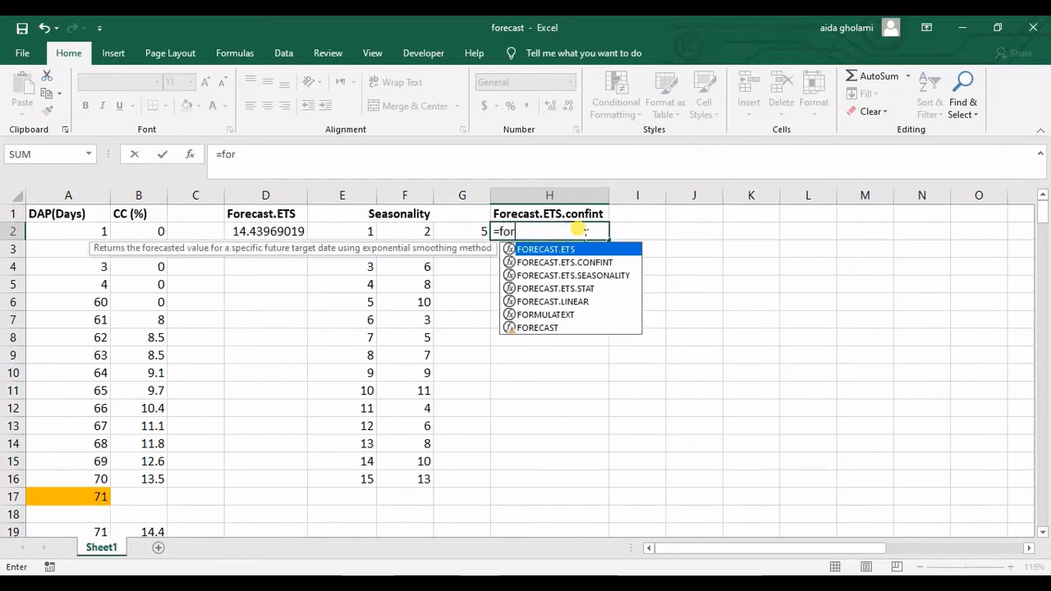
double_click(599, 262)
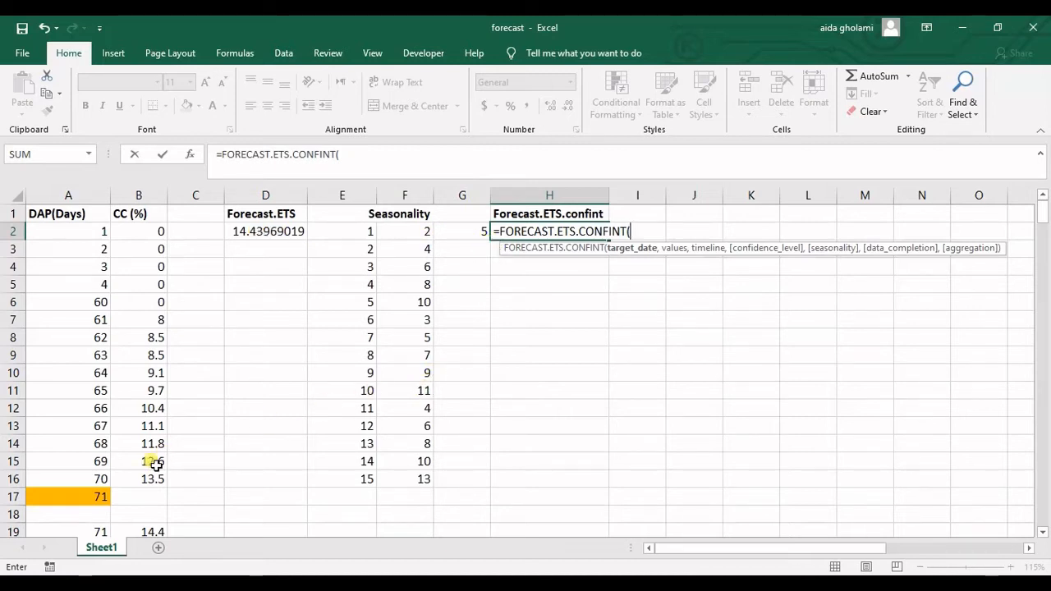
left_click(103, 497)
type(",")
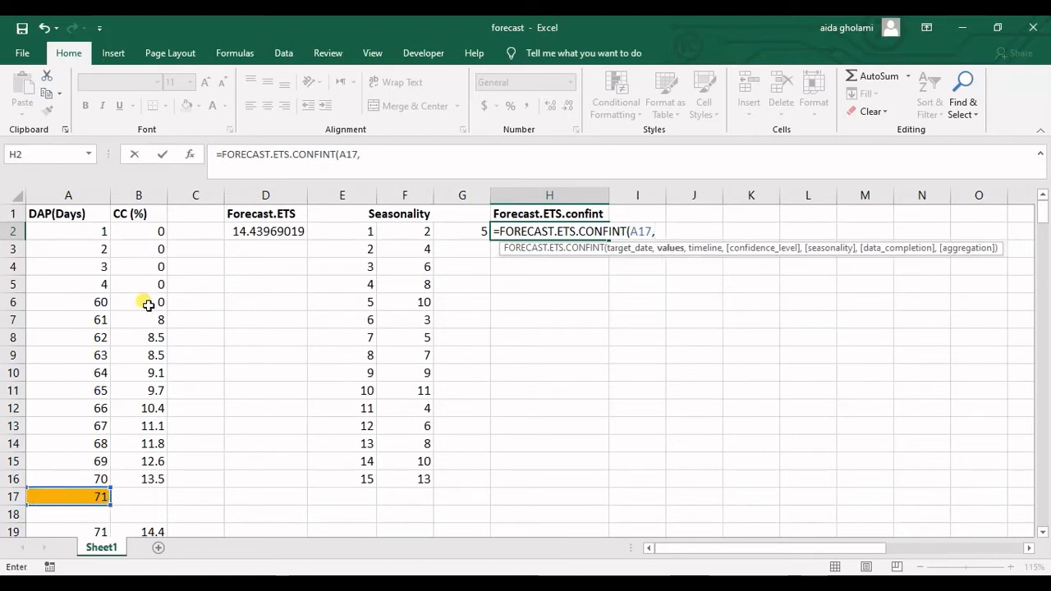
left_click_drag(146, 300, 151, 484)
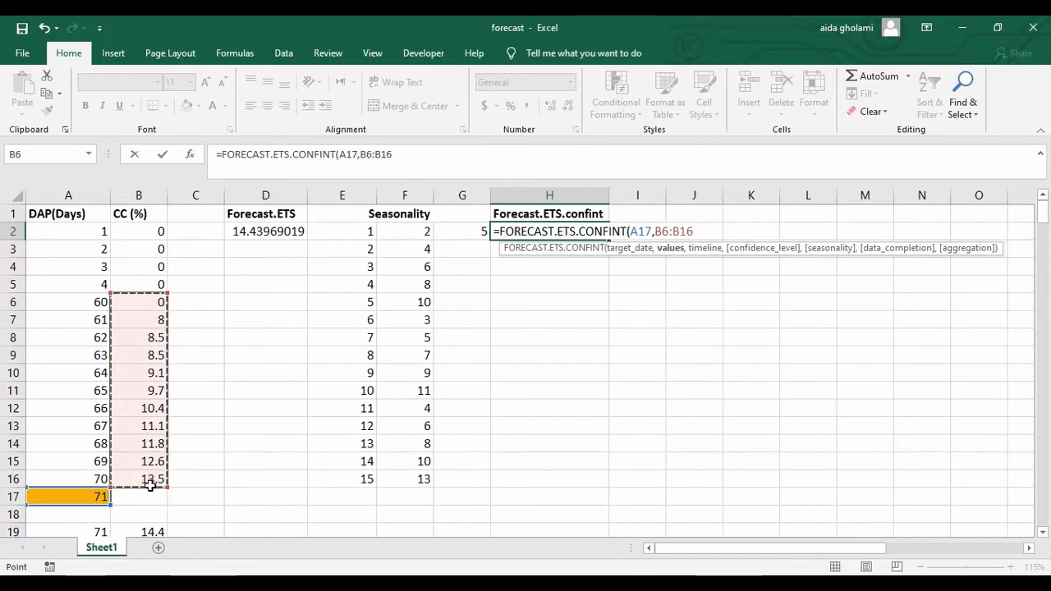
type(",")
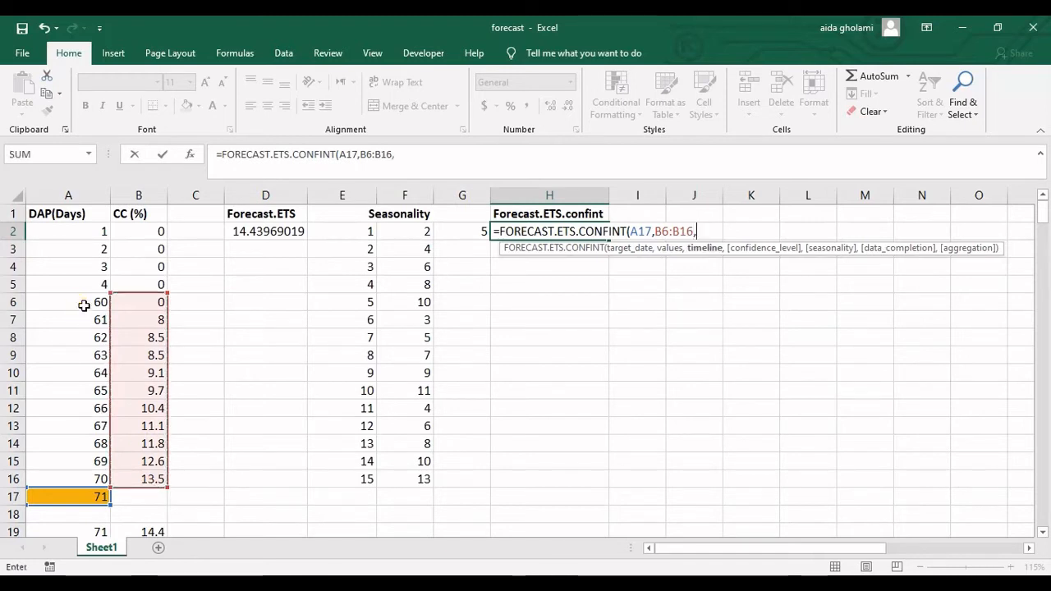
left_click_drag(85, 303, 90, 475)
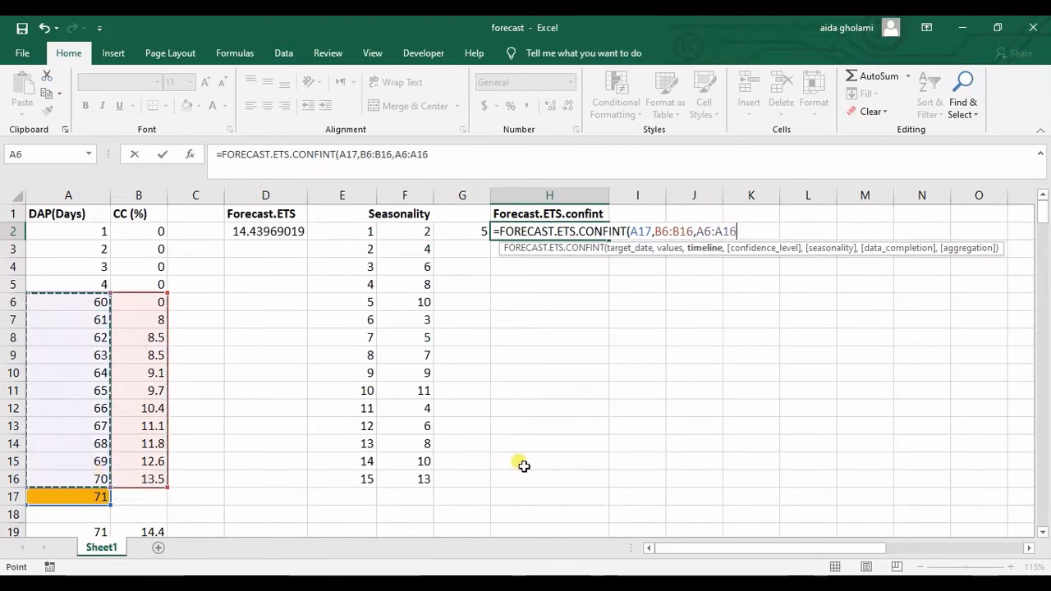
type(")")
key("Return")
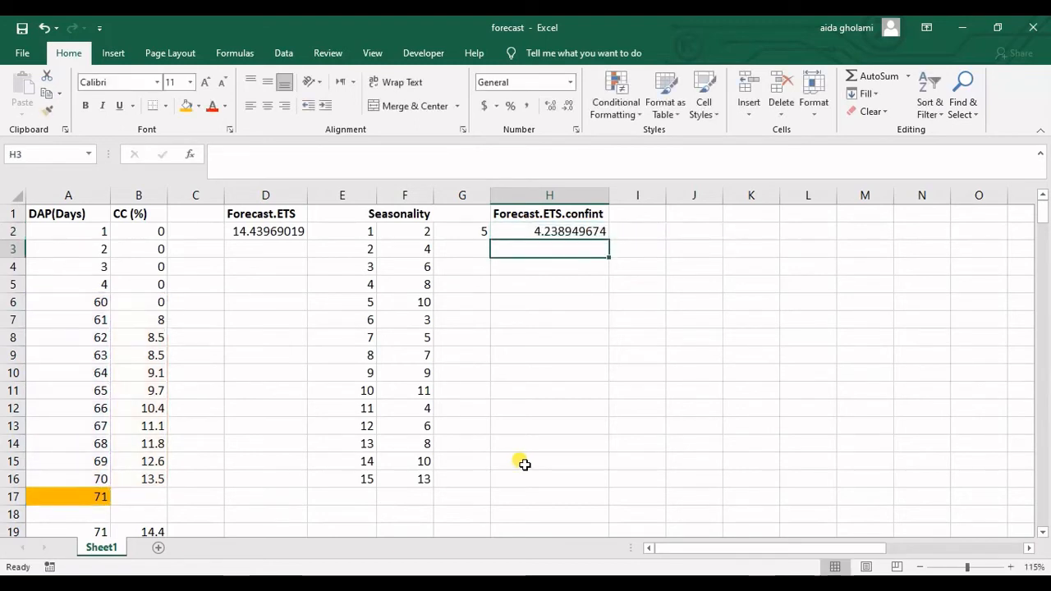
left_click(557, 232)
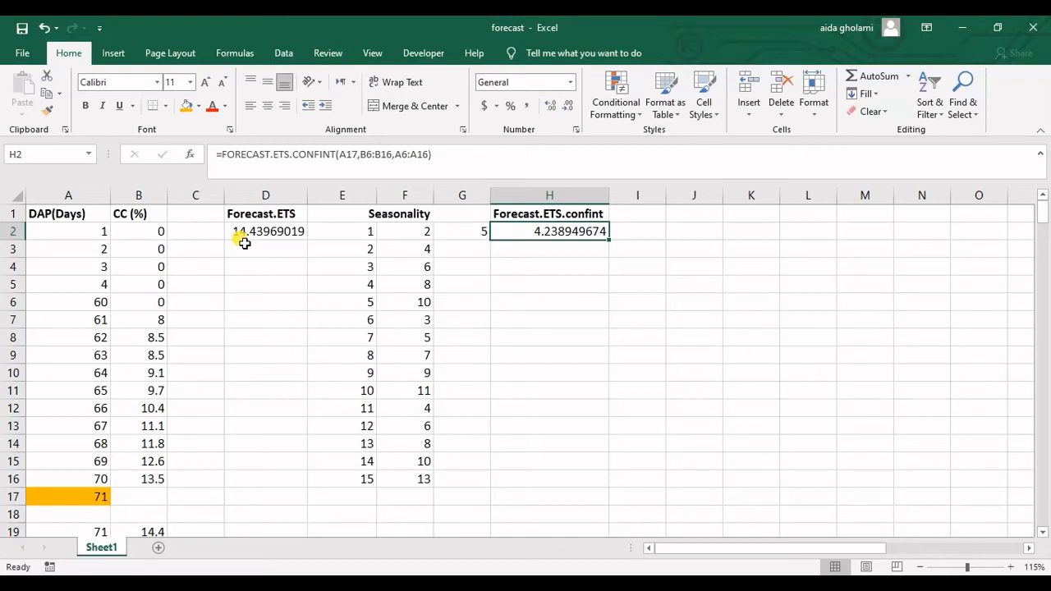
left_click(648, 284)
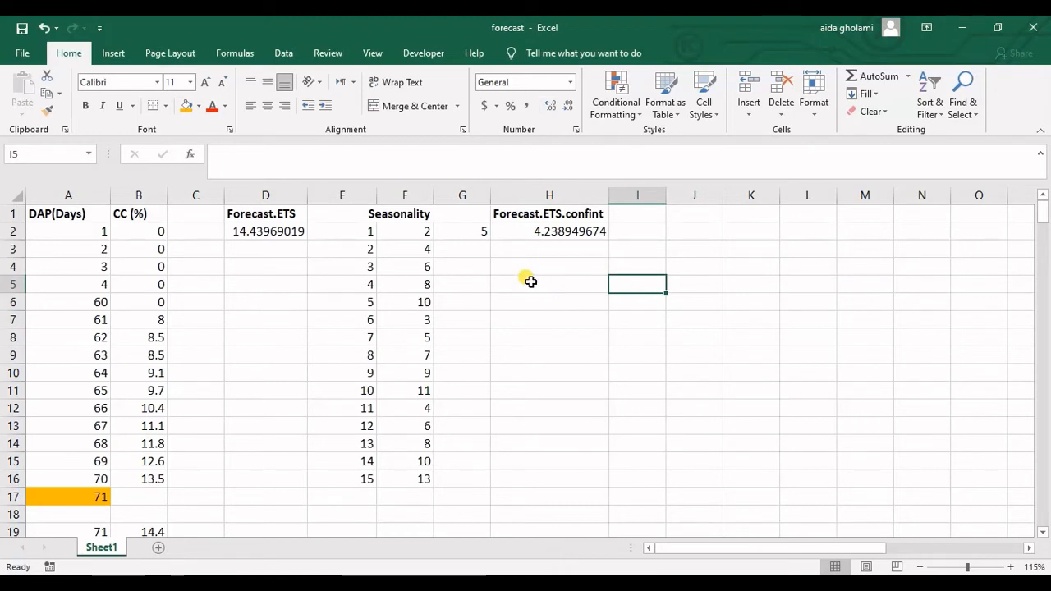
Insert a row below day 71 and enter days 72 and 73 in cells A18 and A19.
double_click(270, 233)
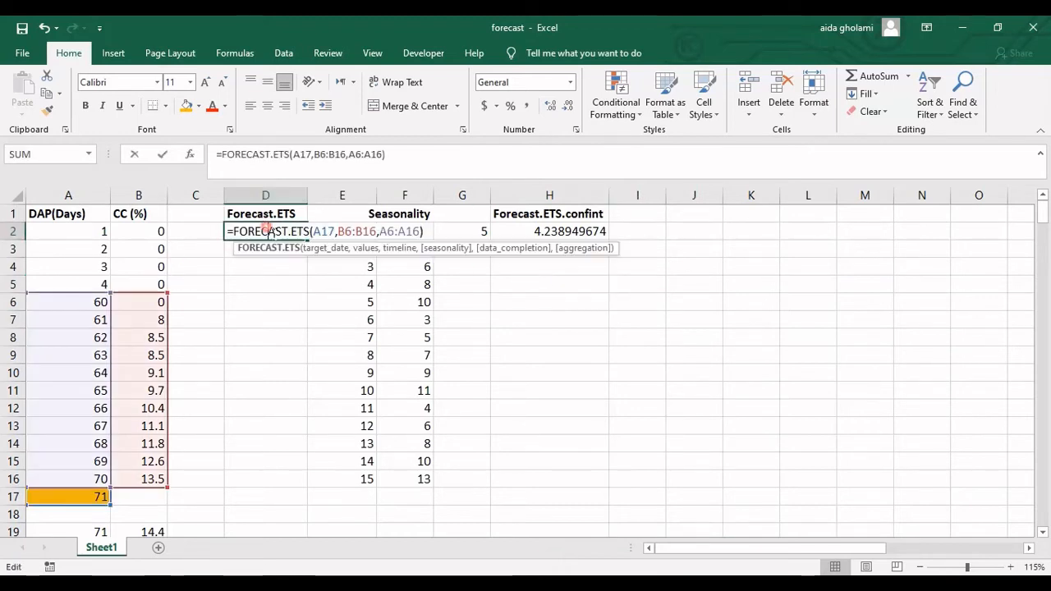
key("Return")
scroll(120, 479, "down", 1)
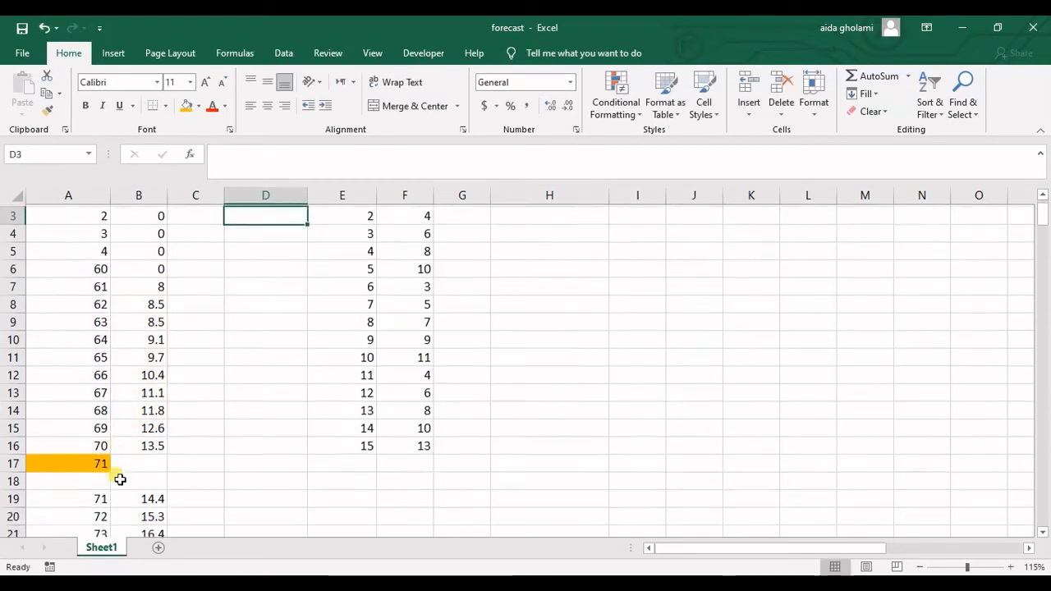
scroll(120, 479, "down", 1)
left_click(14, 461)
right_click(16, 461)
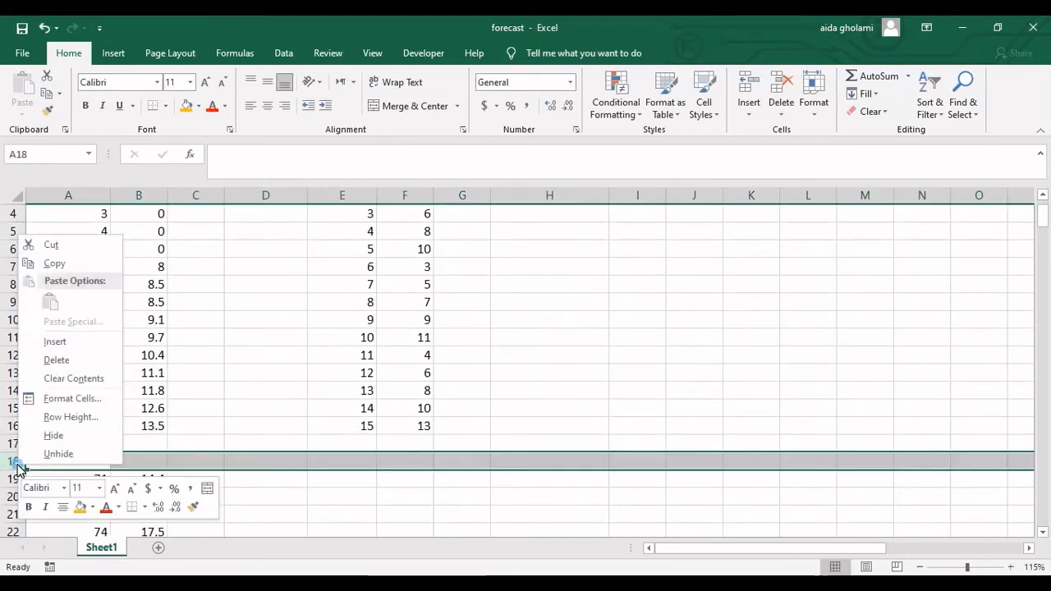
left_click(54, 341)
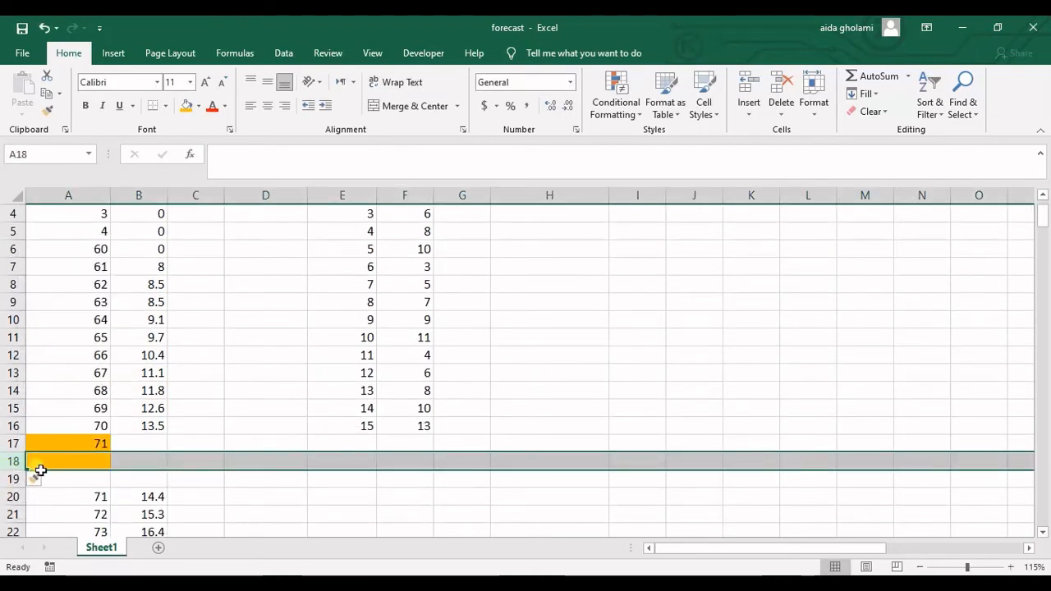
left_click(74, 465)
type("72")
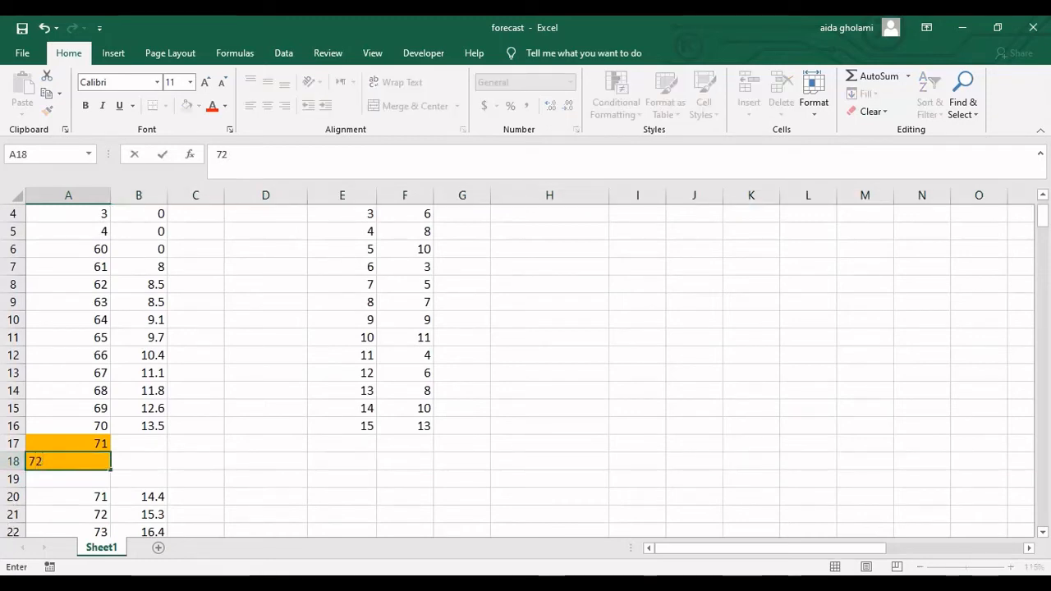
key("Return")
type("73")
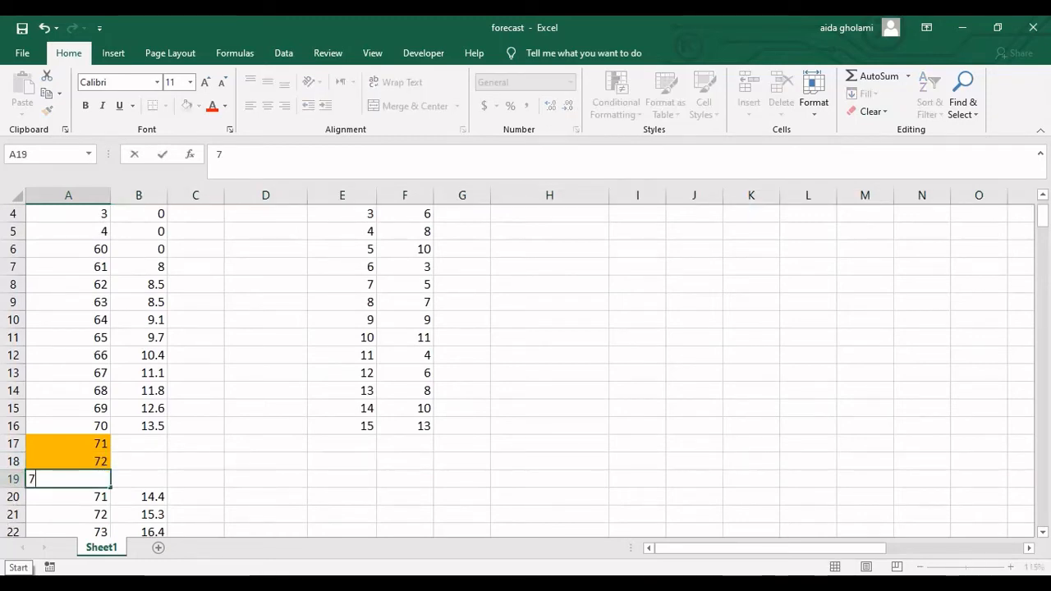
Insert four blank rows above row 20 to make room for more forecast days.
right_click(14, 497)
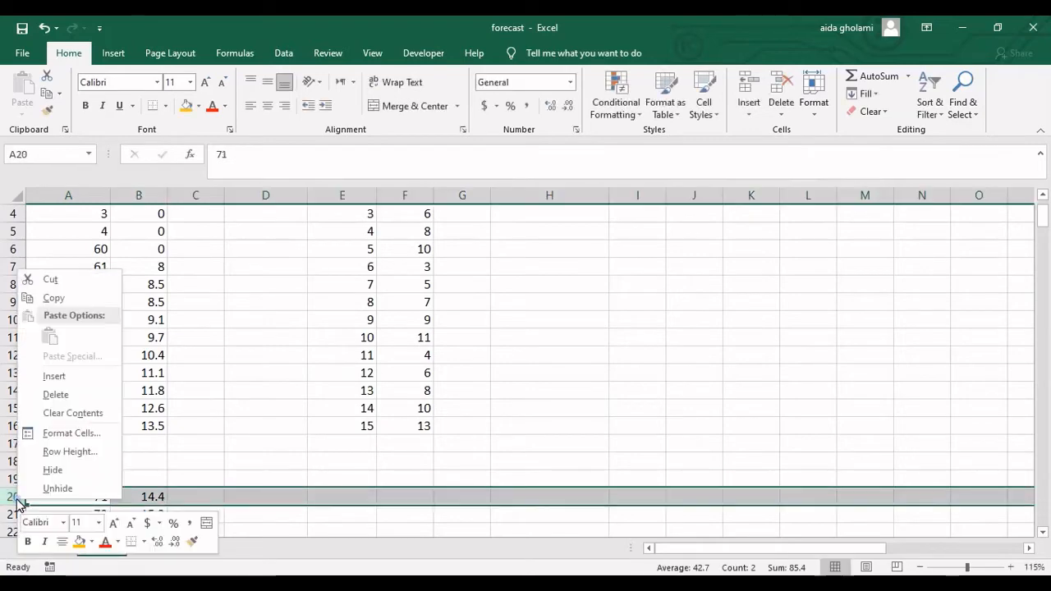
left_click(49, 372)
right_click(15, 496)
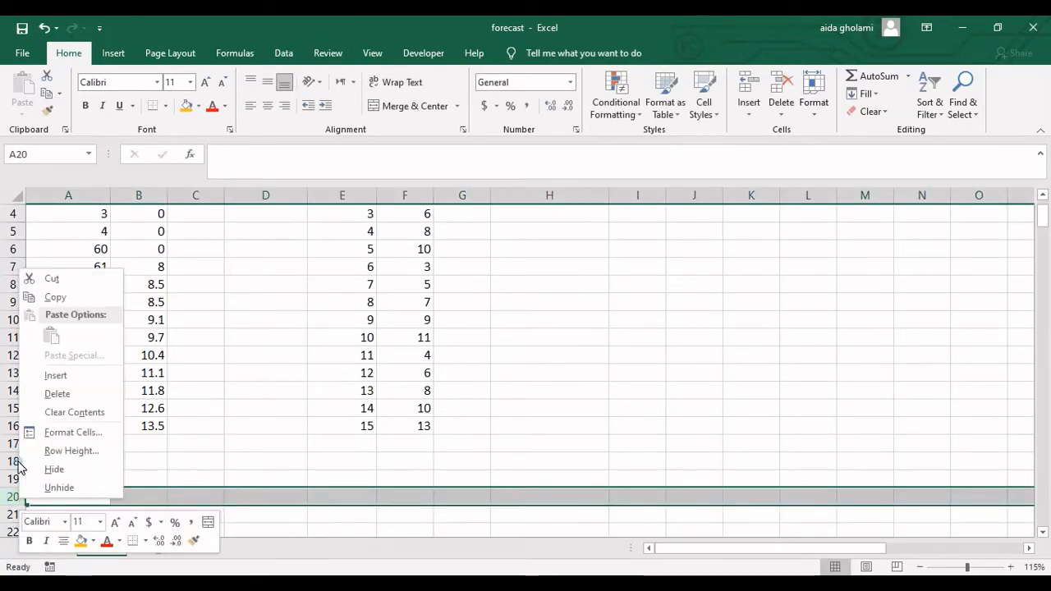
left_click(57, 373)
scroll(33, 427, "down", 2)
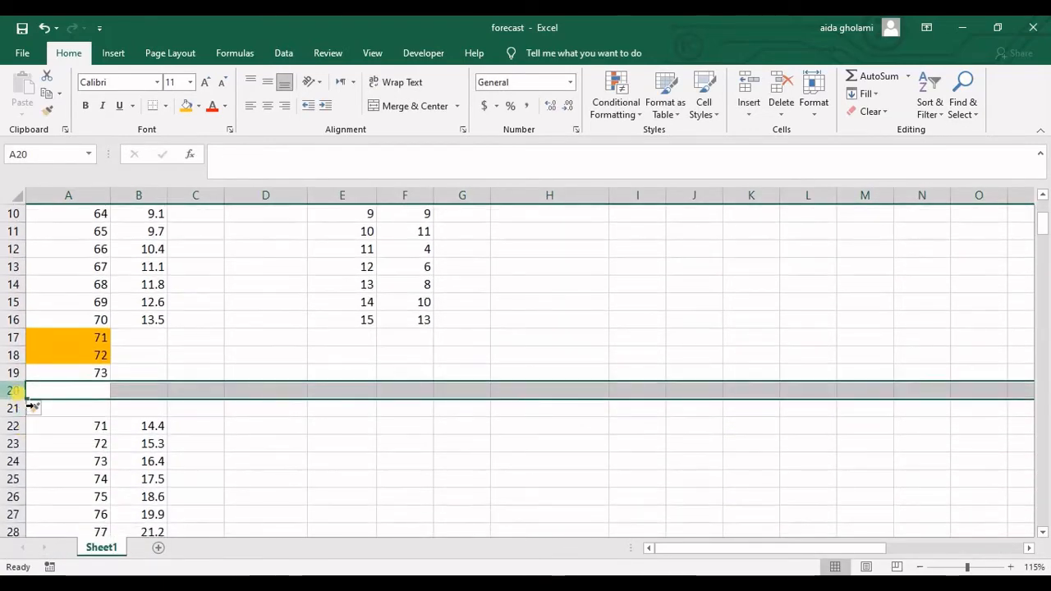
right_click(15, 391)
left_click(52, 271)
right_click(18, 391)
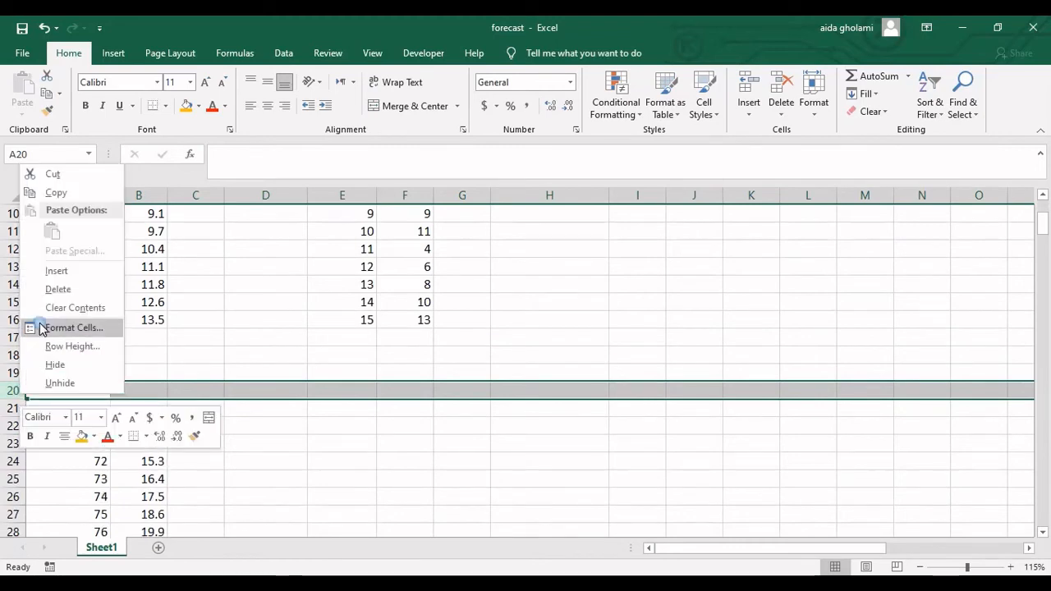
left_click(52, 271)
Extend day 73 from A19 down to A22 as a fill series ending at 76.
left_click(99, 373)
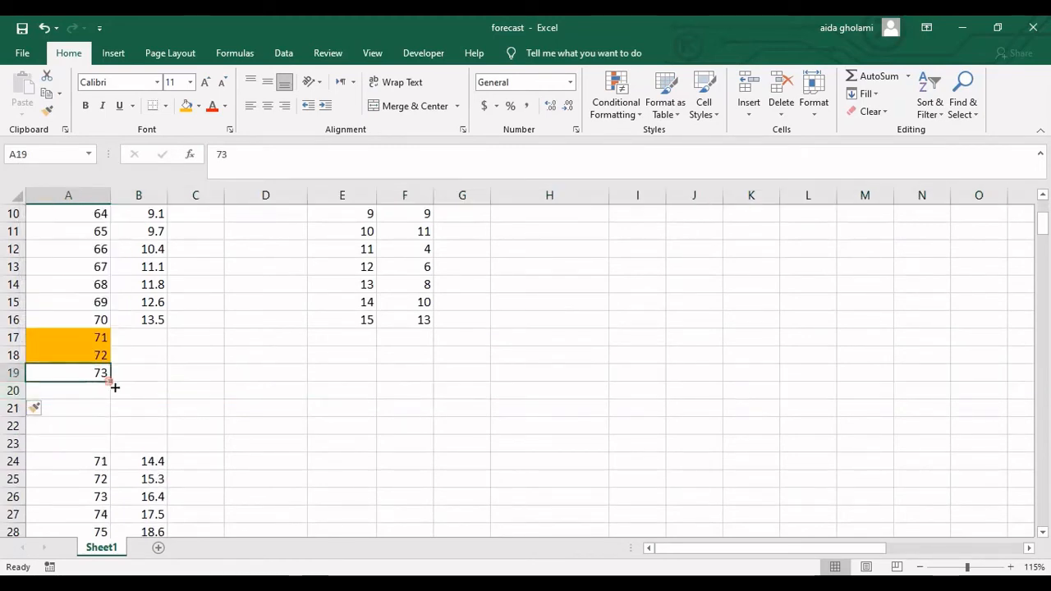
left_click_drag(110, 381, 120, 434)
left_click(121, 443)
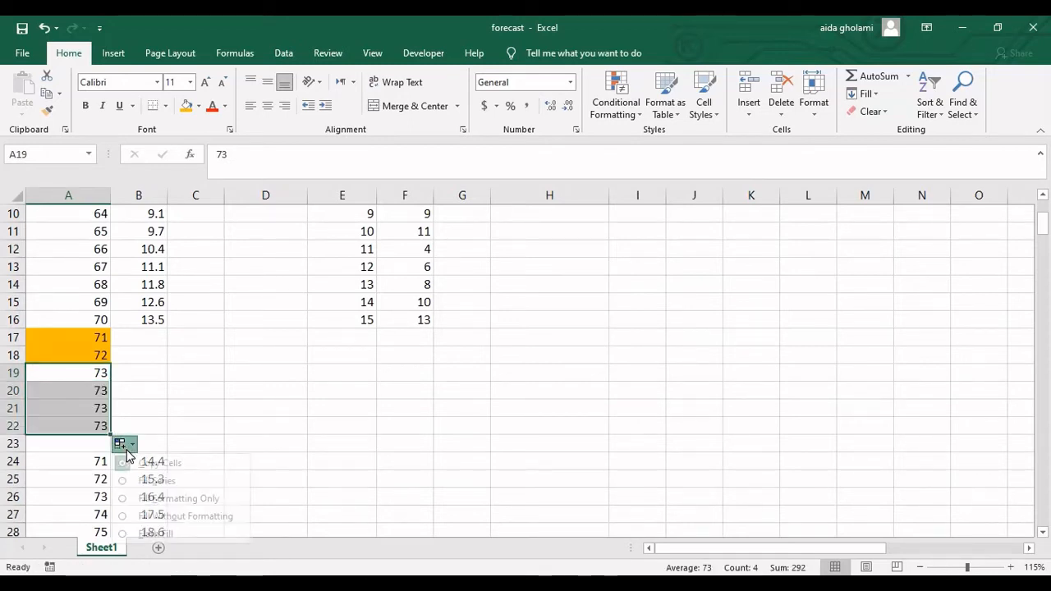
left_click(153, 481)
left_click(149, 391)
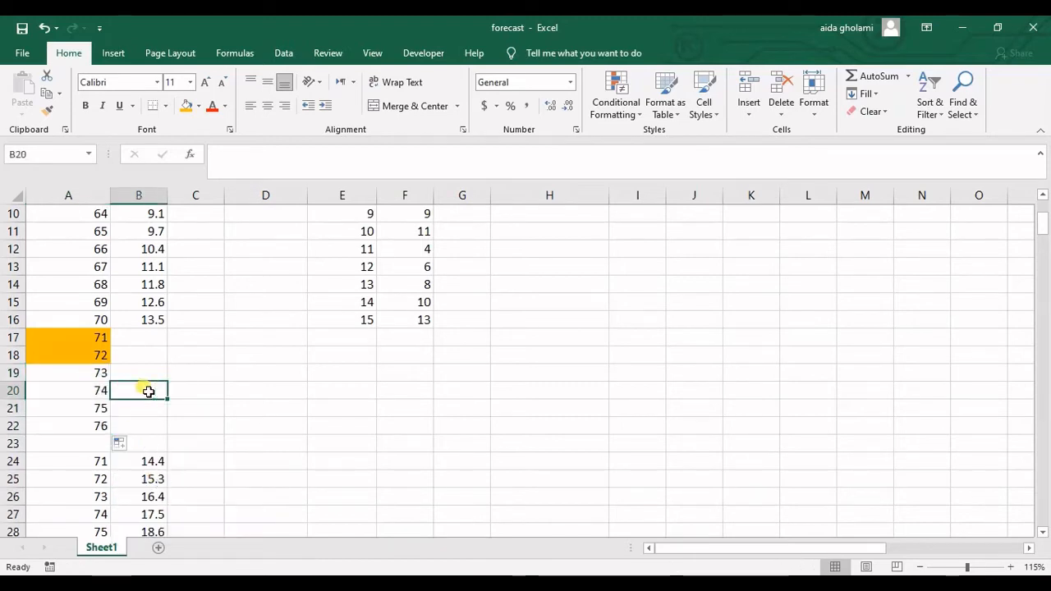
Apply the orange fill color to the forecast days in A17:A22.
left_click_drag(99, 337, 113, 431)
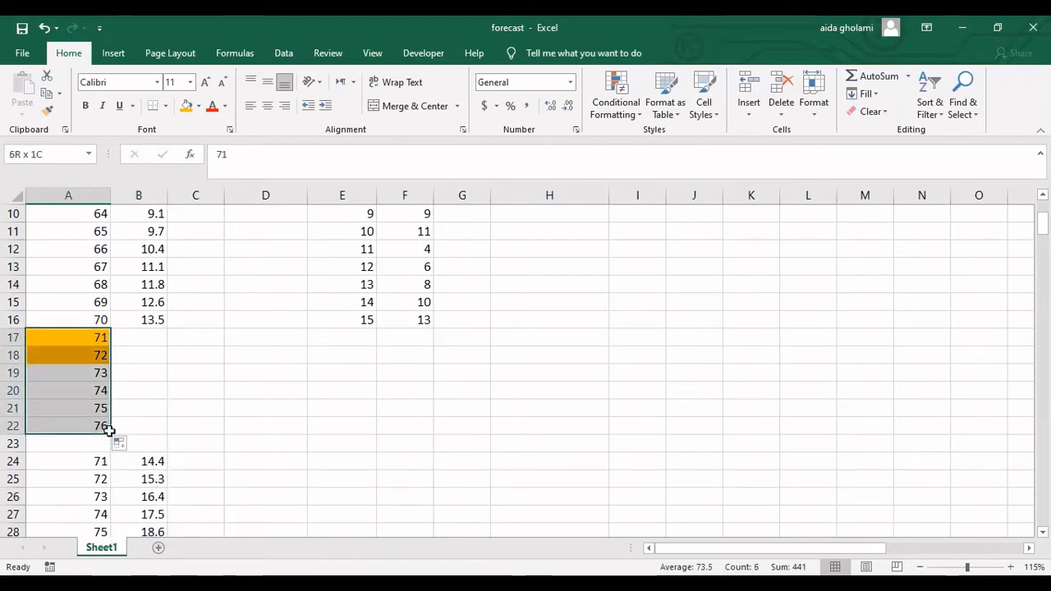
left_click(187, 105)
left_click(138, 426)
Make the values range in the FORECAST.ETS formula in D2 absolute as $B$6:$B$16.
scroll(143, 401, "up", 2)
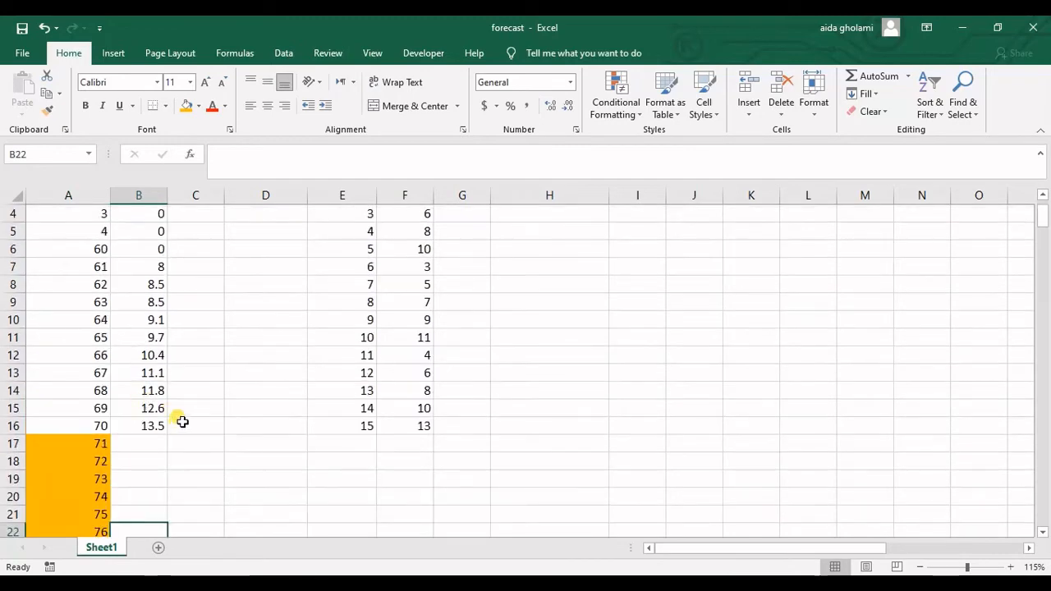
scroll(182, 423, "up", 1)
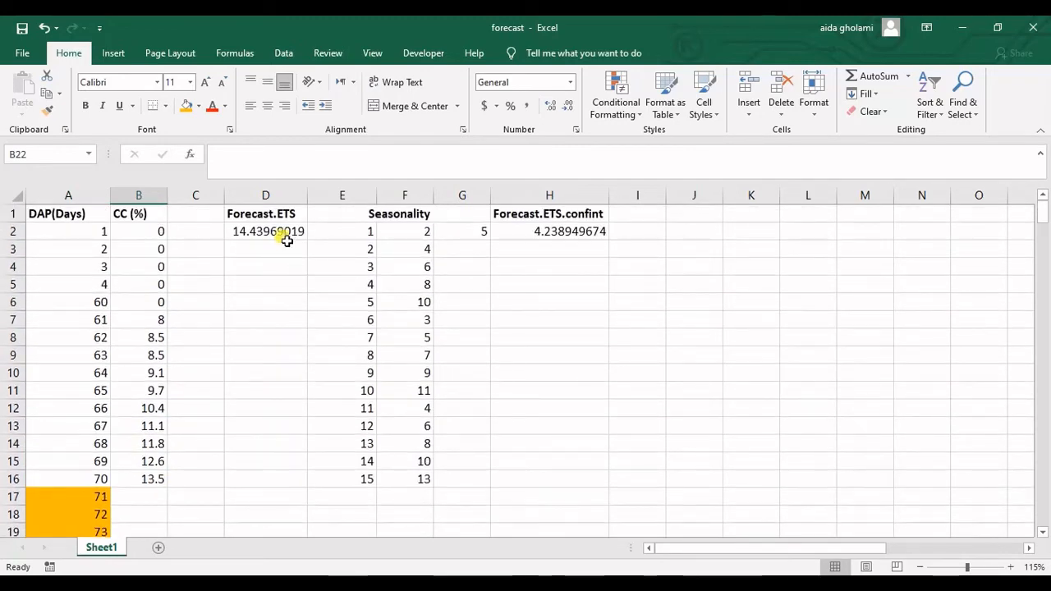
double_click(287, 240)
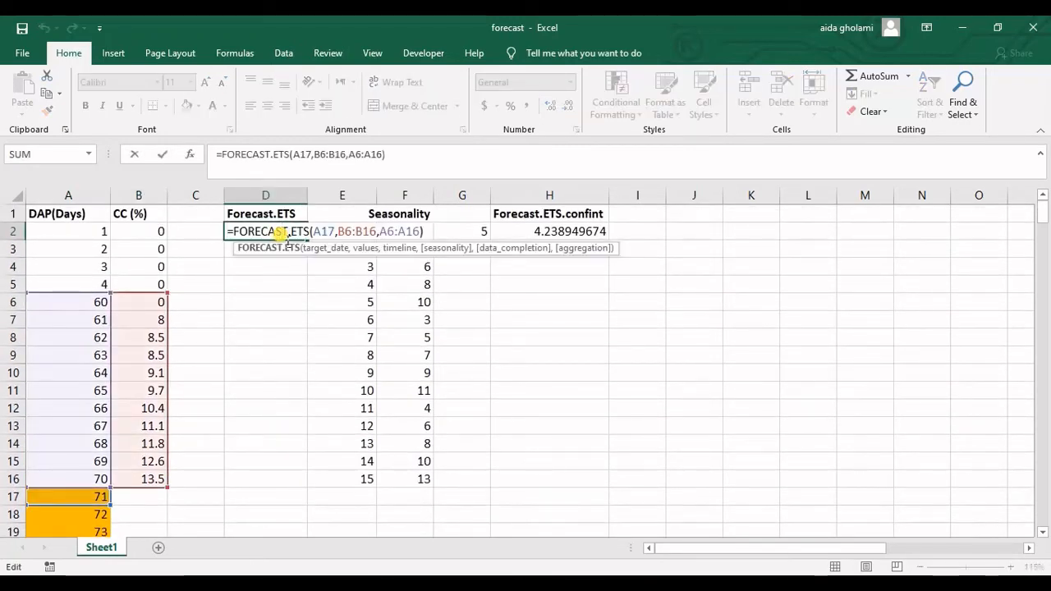
key("Return")
left_click(366, 217)
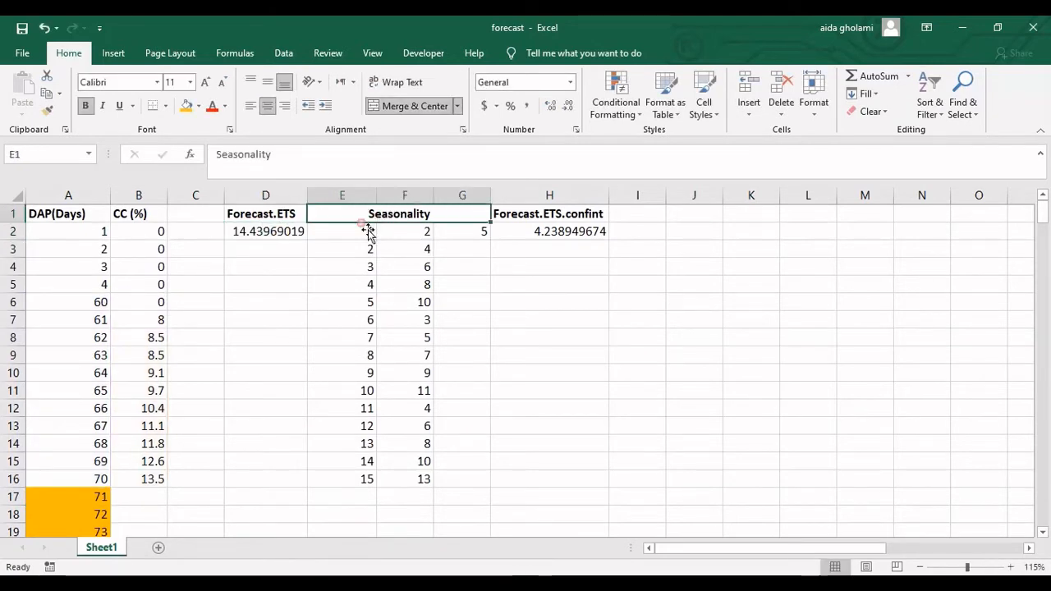
left_click(301, 235)
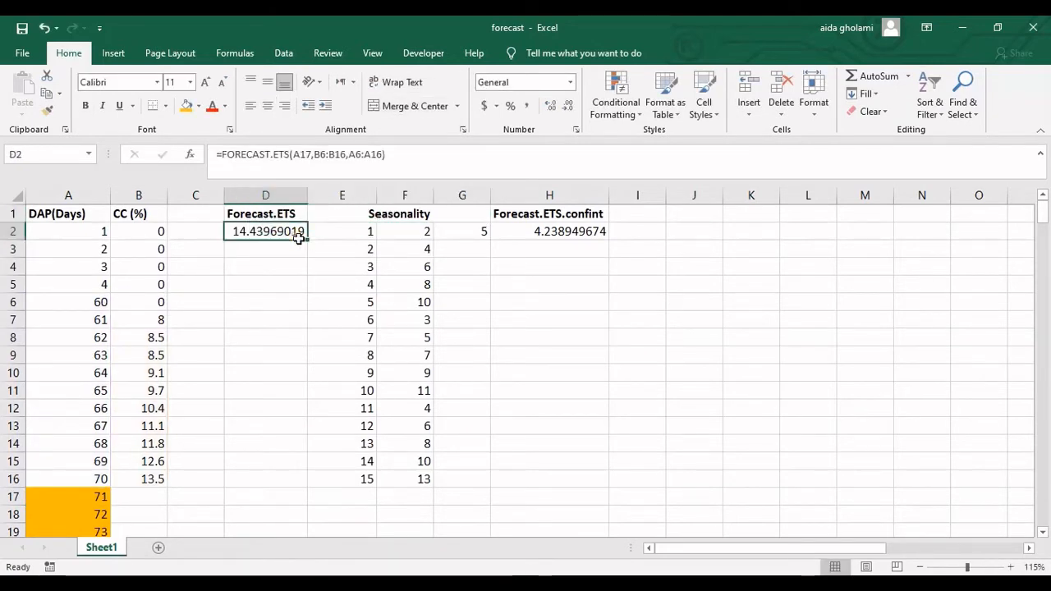
double_click(303, 235)
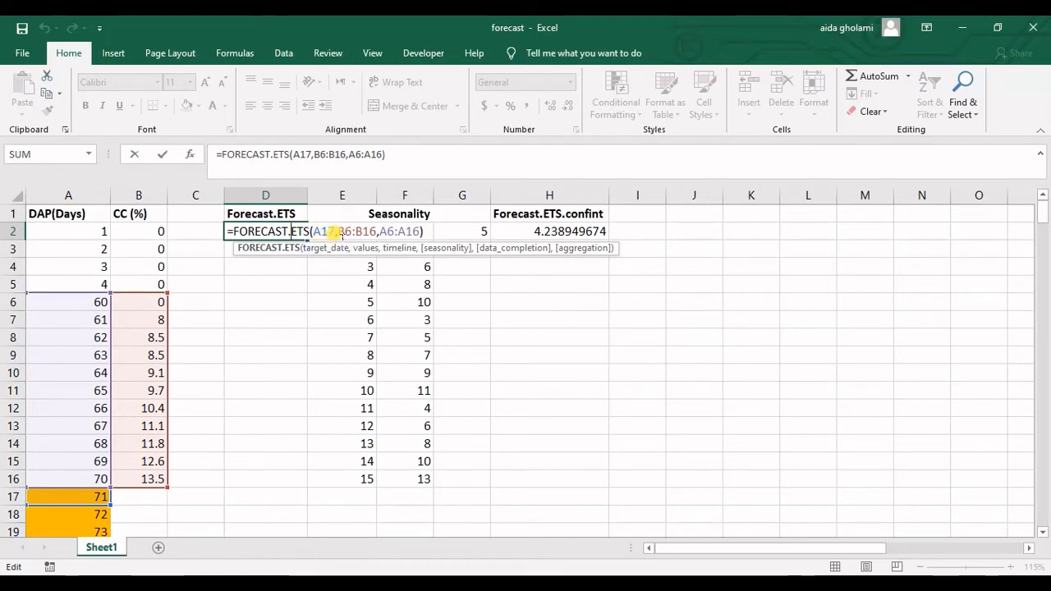
left_click(338, 231)
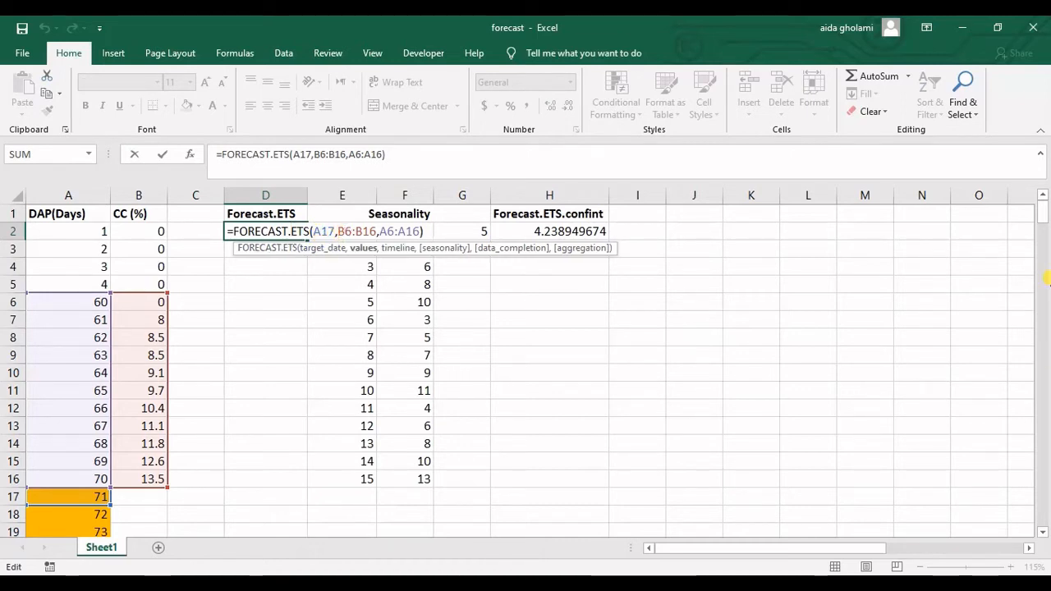
type("$")
key("Right")
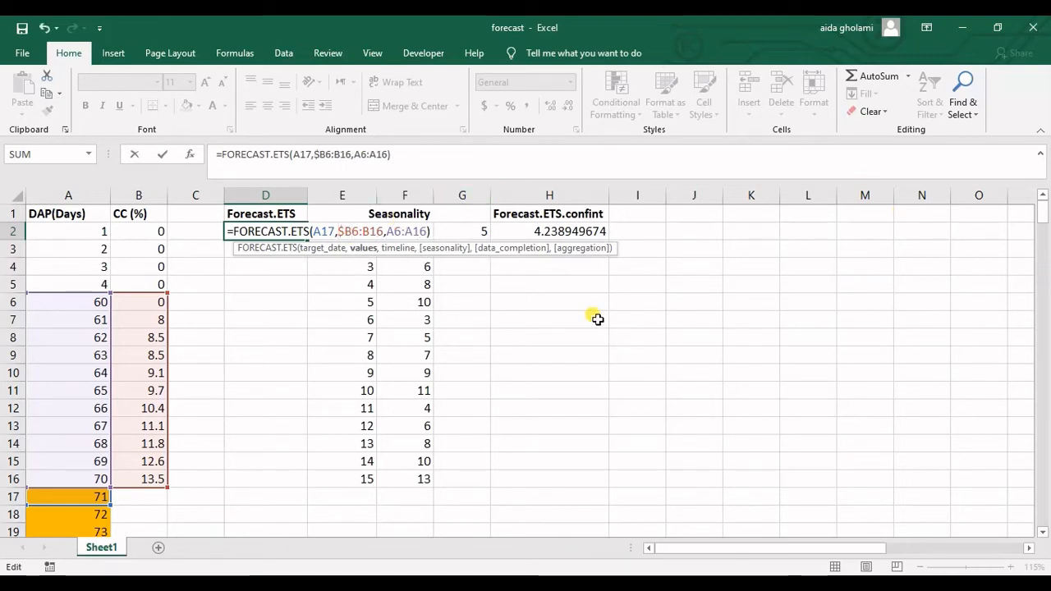
type("$")
left_click(370, 234)
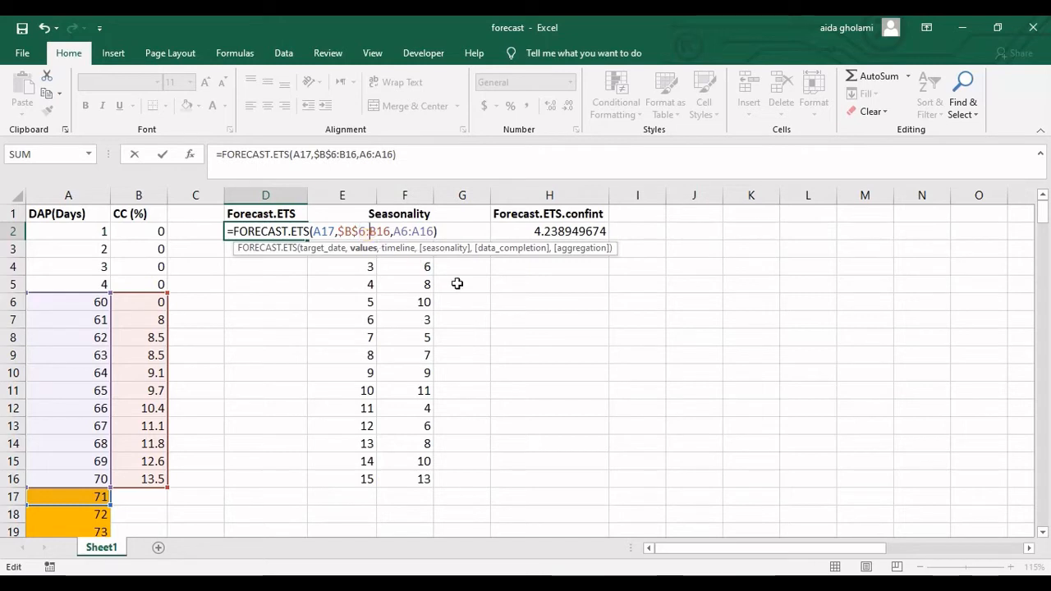
type("$B")
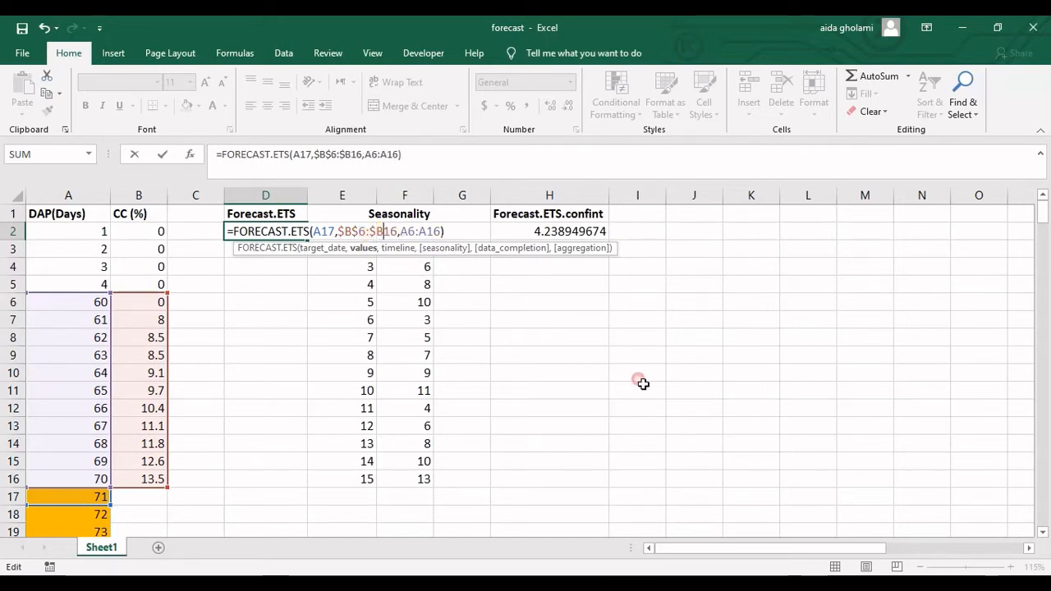
type("$")
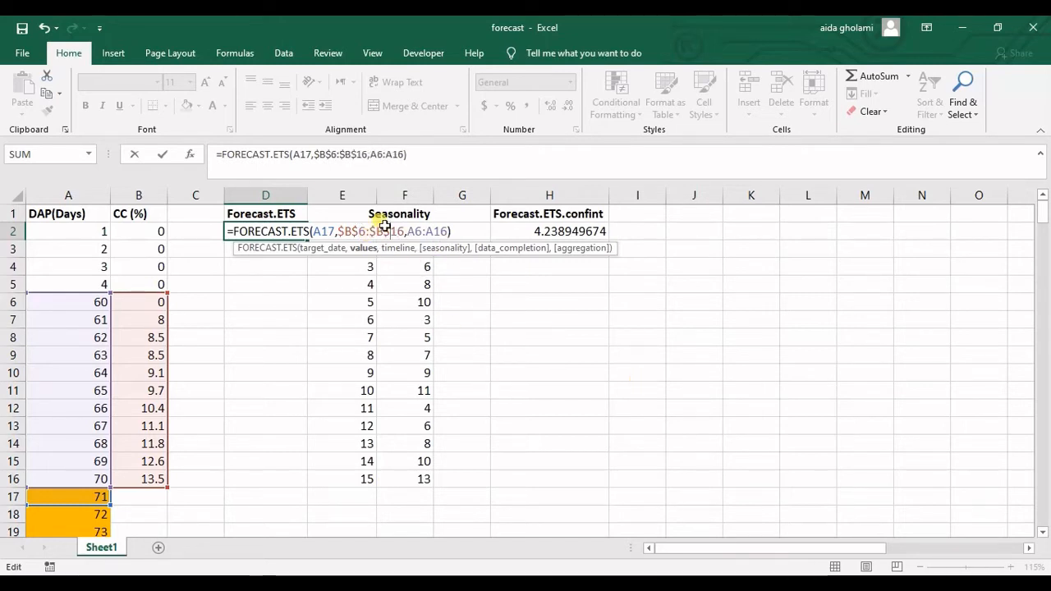
Make the timeline range in the D2 formula absolute as $A$6:$A$16 and commit the formula.
left_click(406, 231)
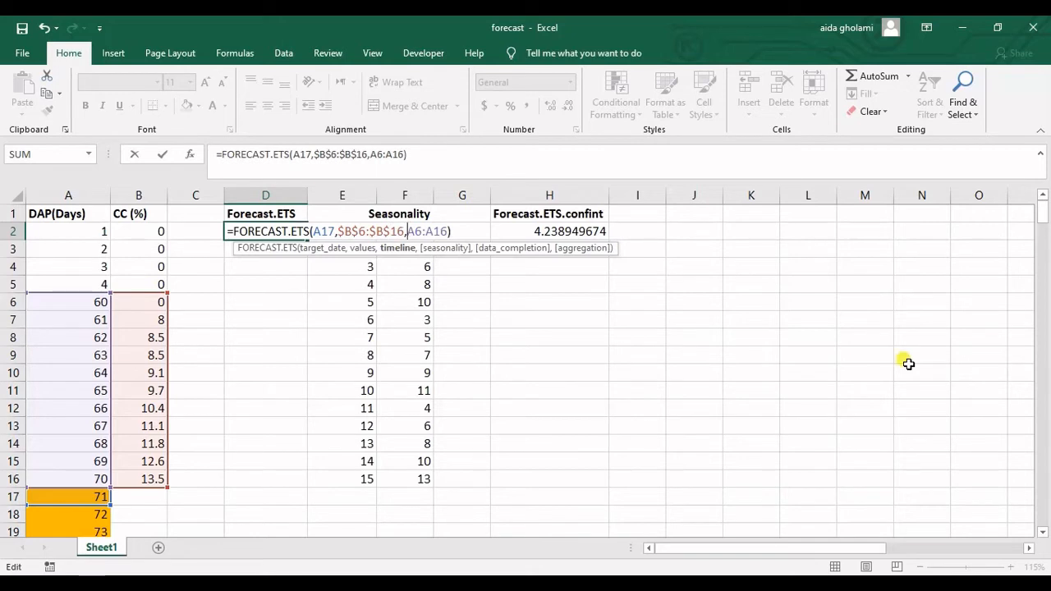
type("$A$")
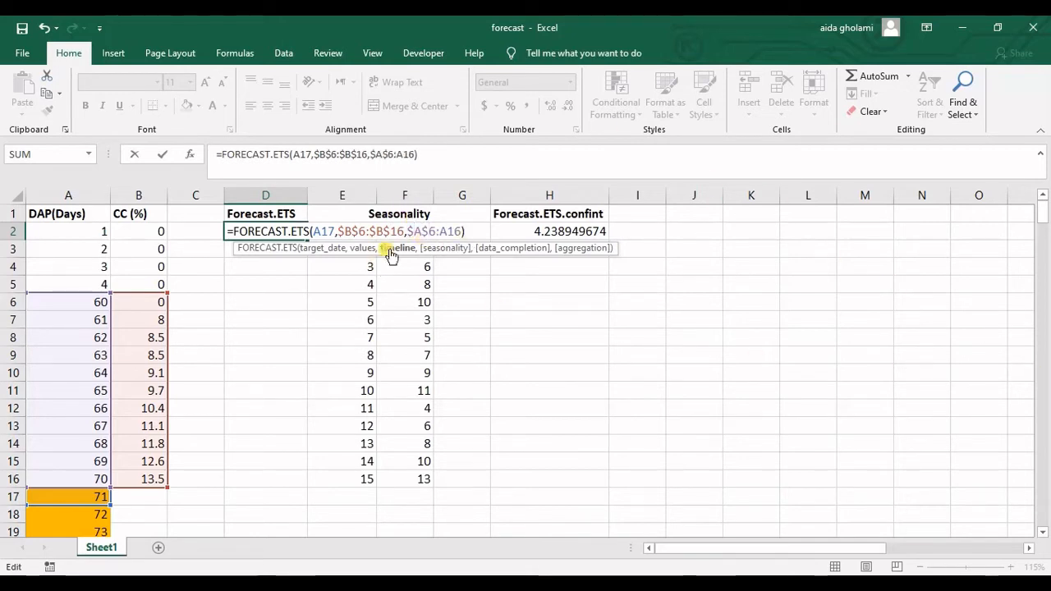
left_click(427, 231)
type("$B$")
left_click(457, 231)
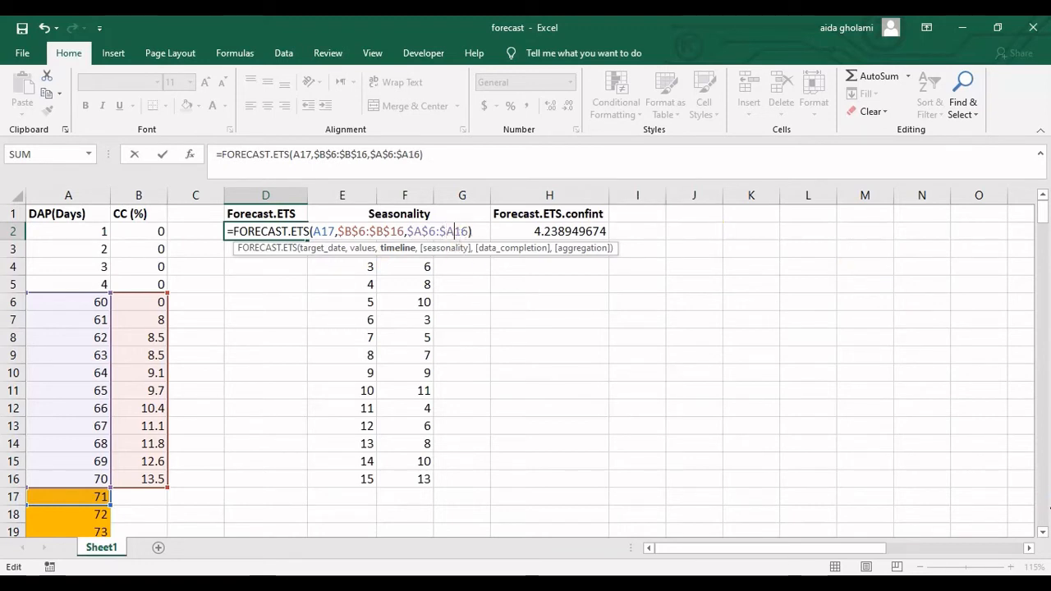
type("$")
key("Return")
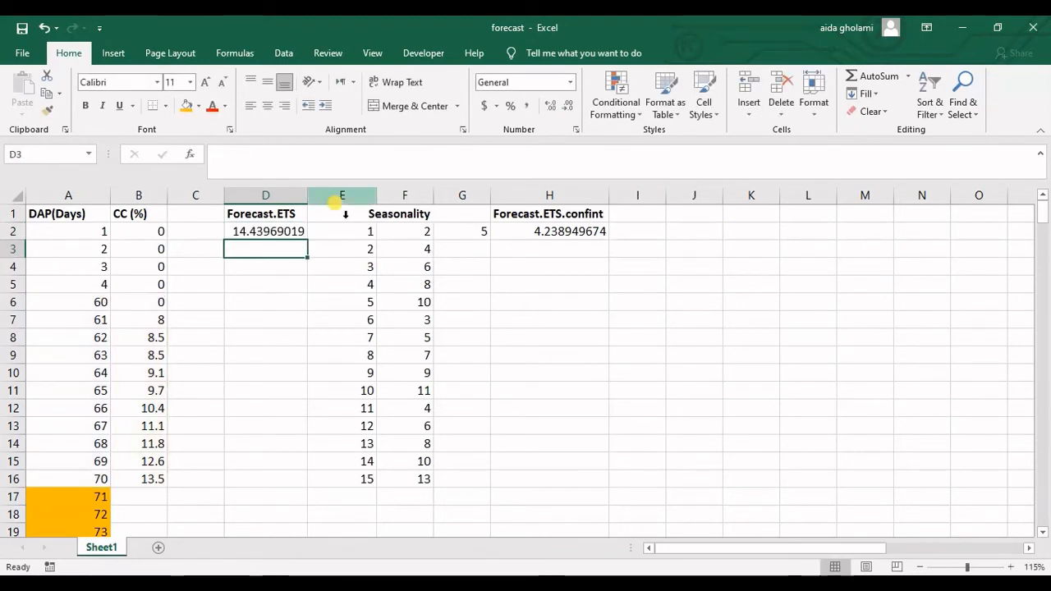
Fill the forecast formula from D2 down to D5 and check the target date reference in D3.
left_click(289, 232)
left_click_drag(312, 243, 307, 301)
left_click(266, 253)
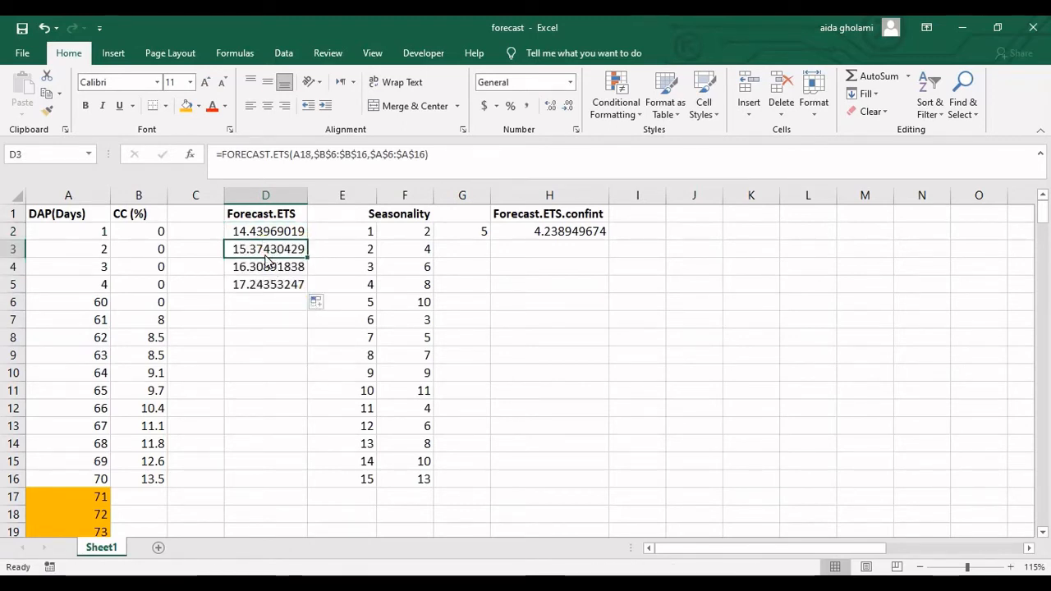
double_click(268, 253)
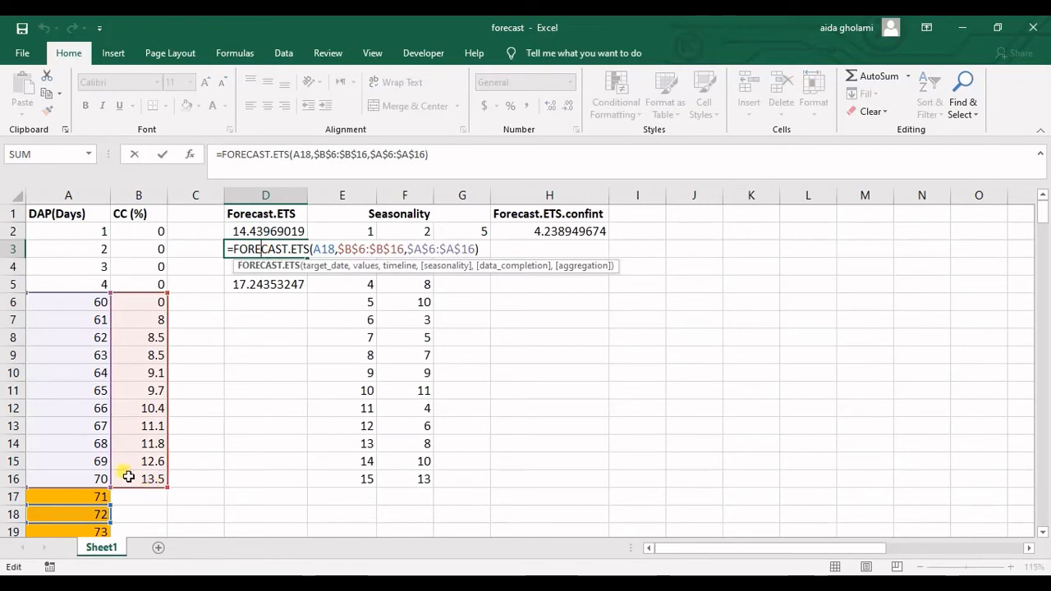
scroll(123, 451, "down", 1)
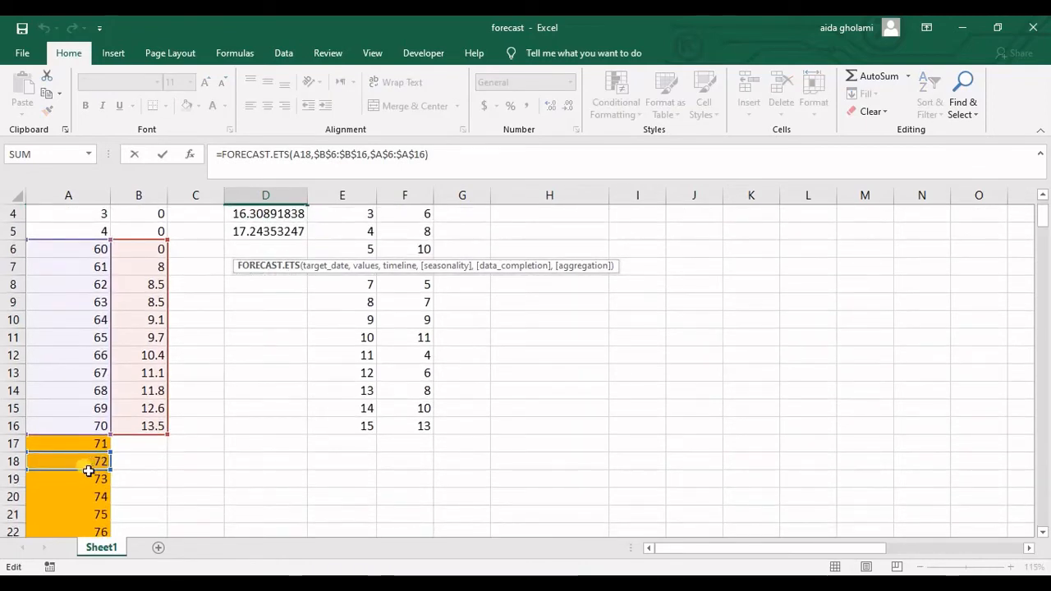
key("Return")
scroll(284, 333, "up", 1)
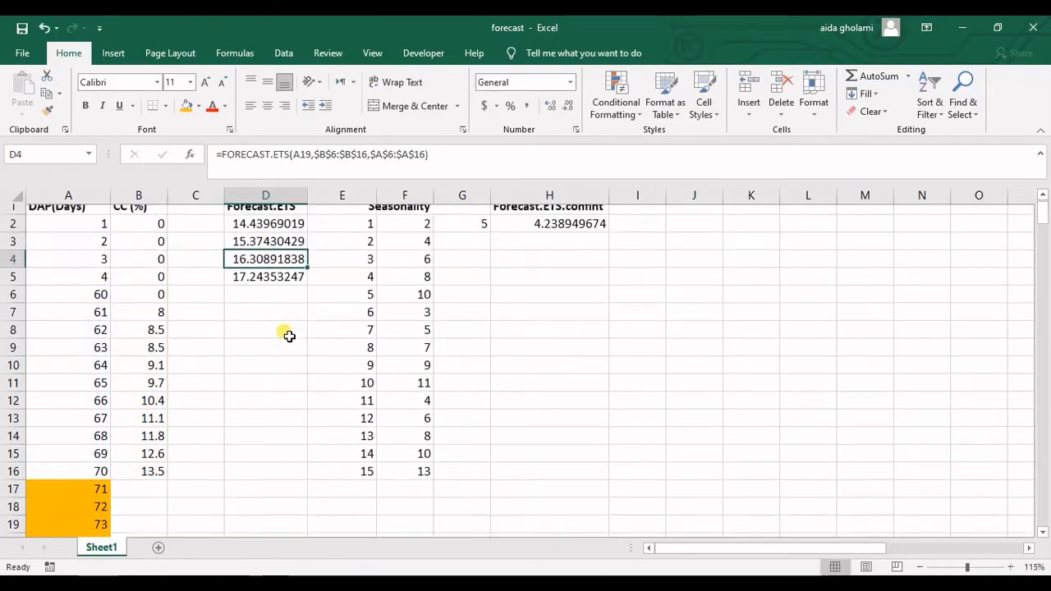
Check the target date and range references in the forecast formulas in D2 through D5.
double_click(271, 233)
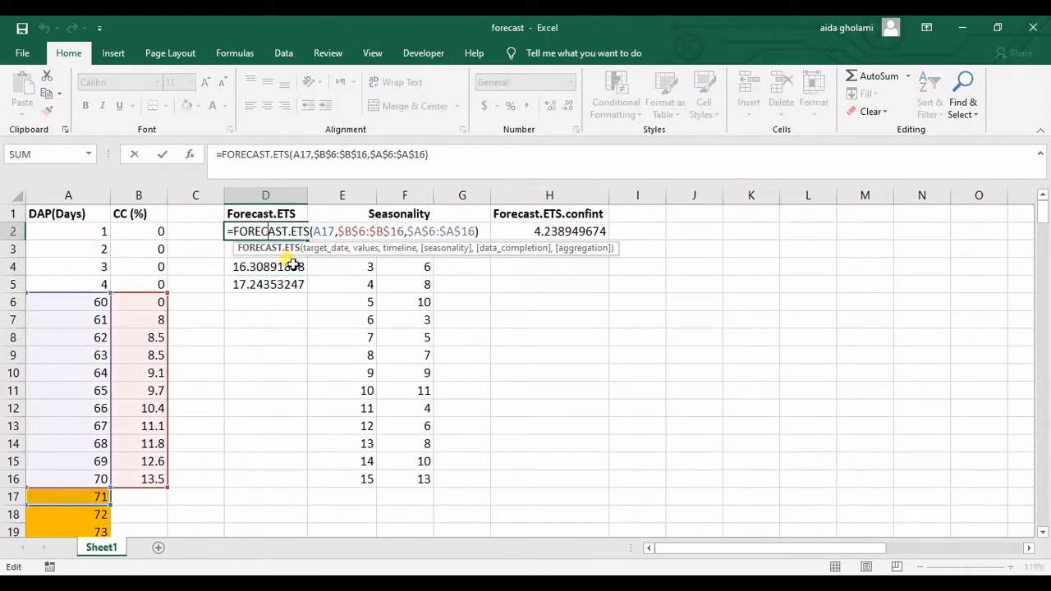
key("Return")
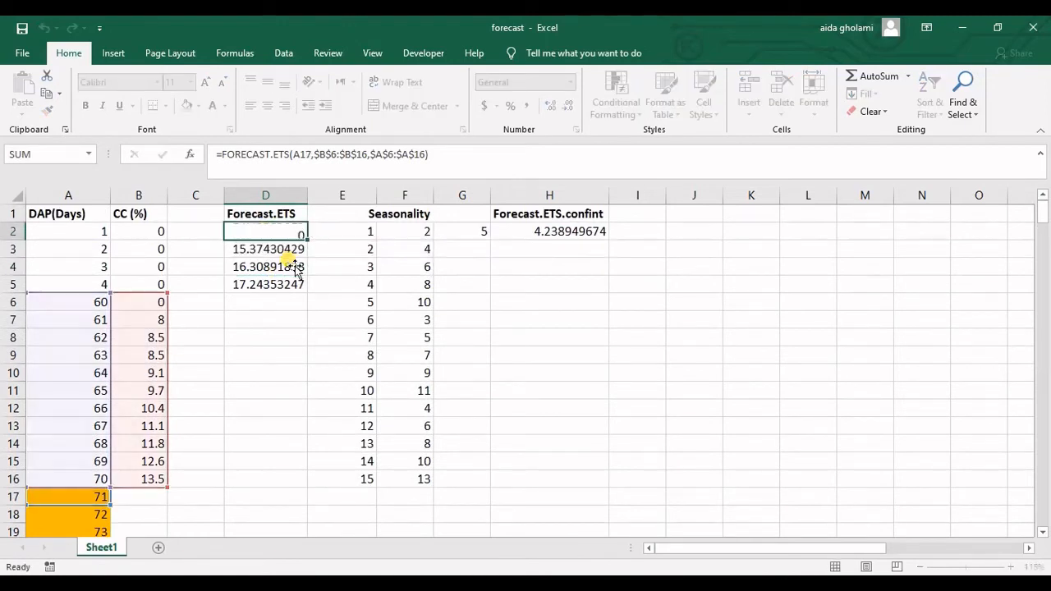
double_click(277, 248)
key("Return")
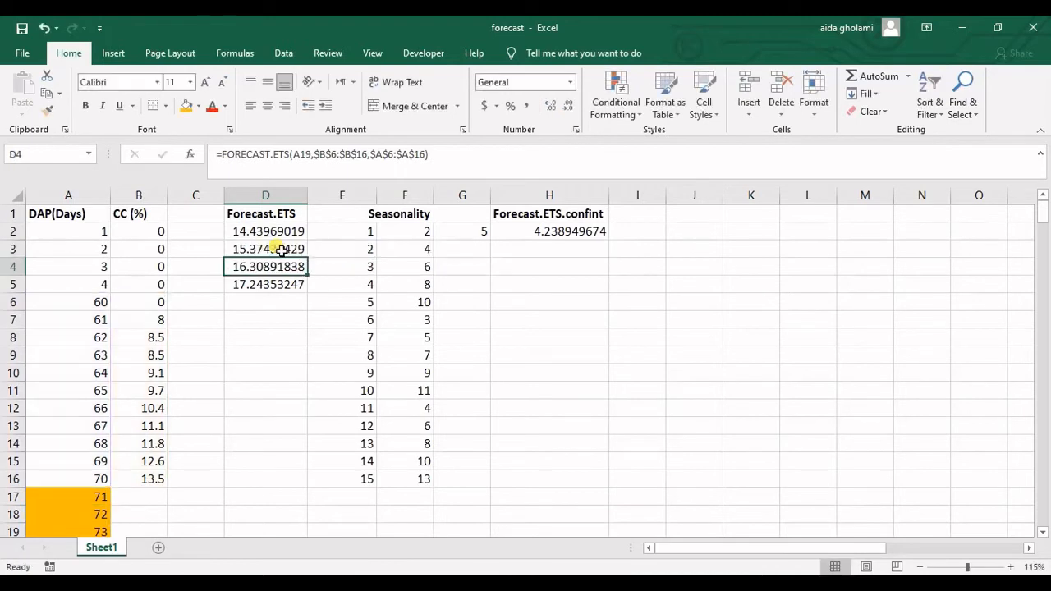
double_click(276, 266)
key("Return")
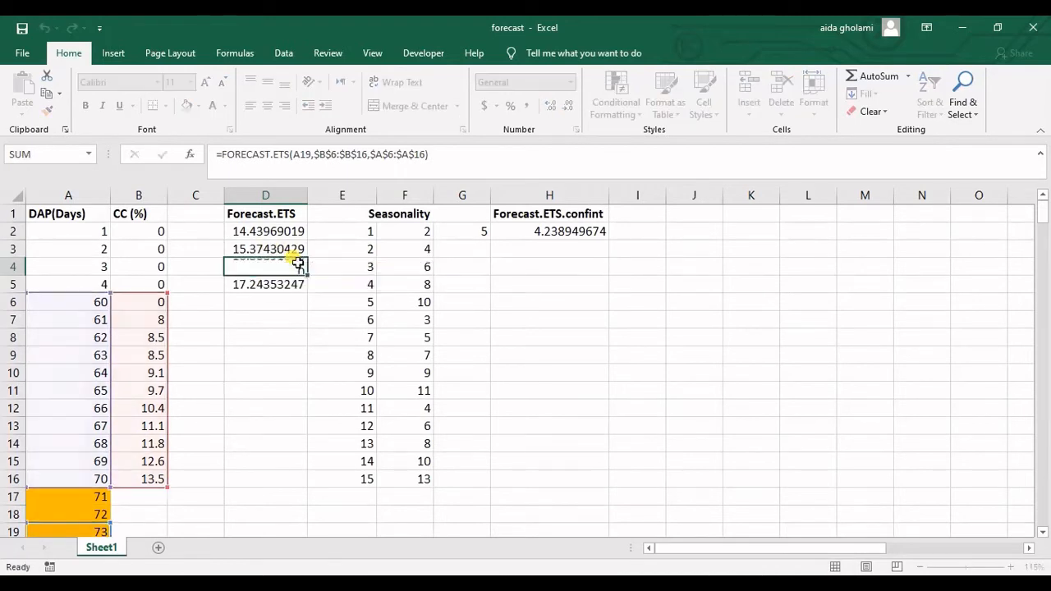
double_click(287, 284)
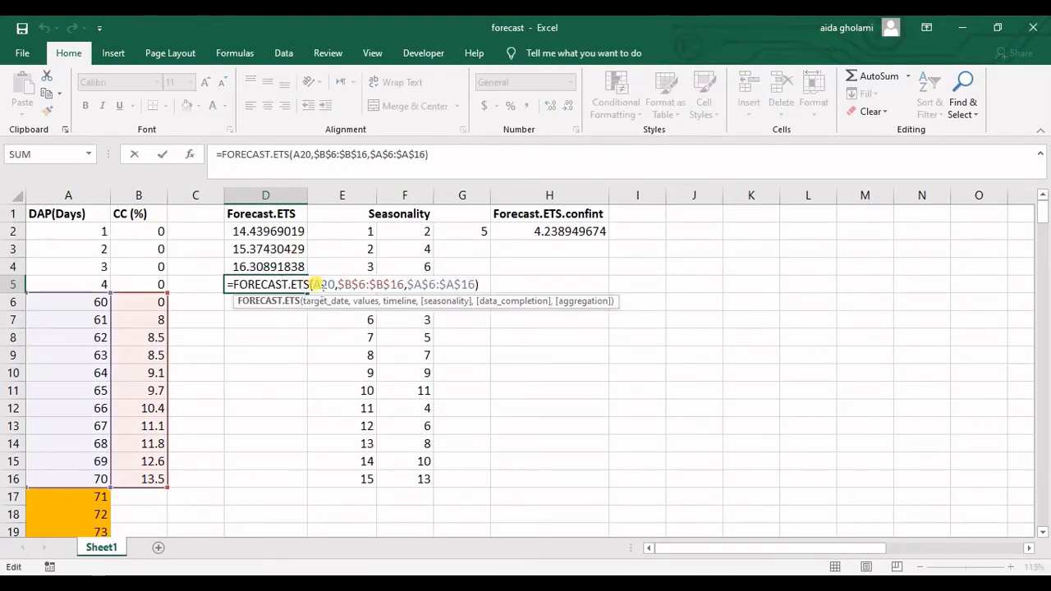
scroll(316, 319, "down", 1)
key("Return")
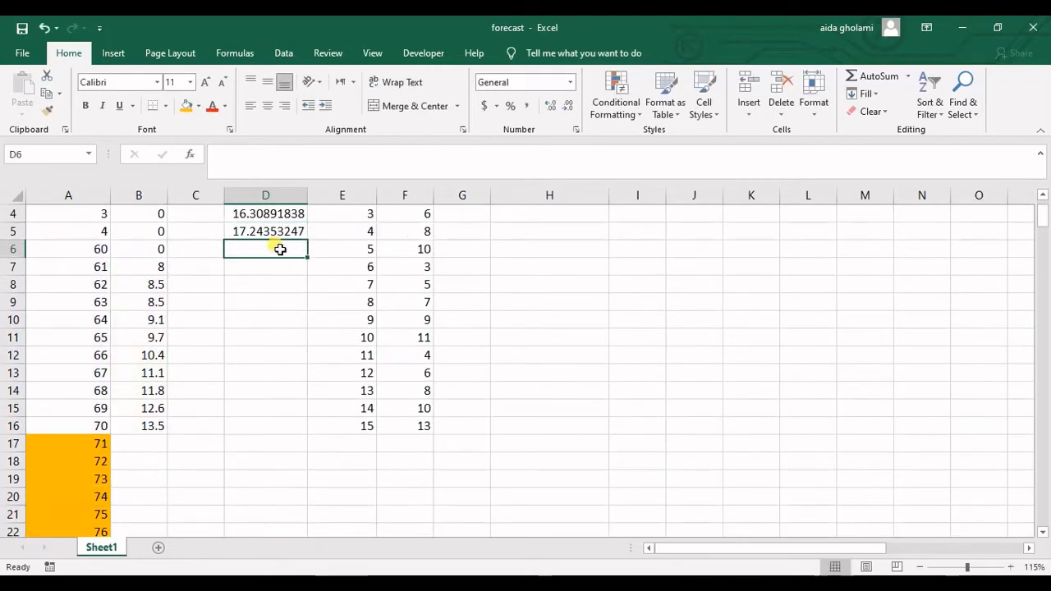
Extend the forecast formula from D5 down to D7 and check the target date reference in D7.
key("Up")
left_click_drag(312, 247, 310, 272)
scroll(279, 328, "down", 1)
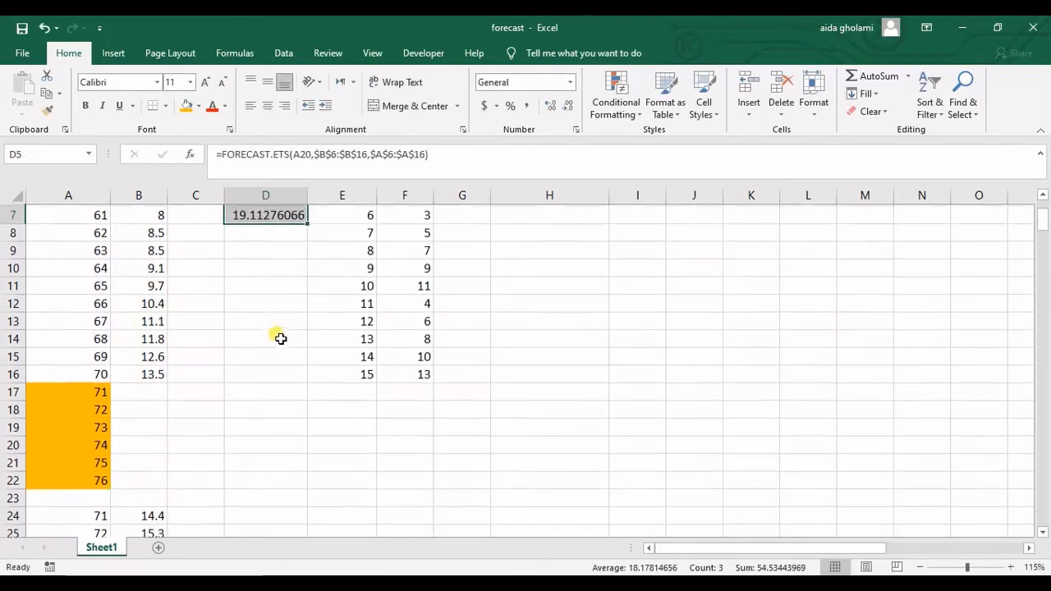
left_click(272, 224)
double_click(270, 218)
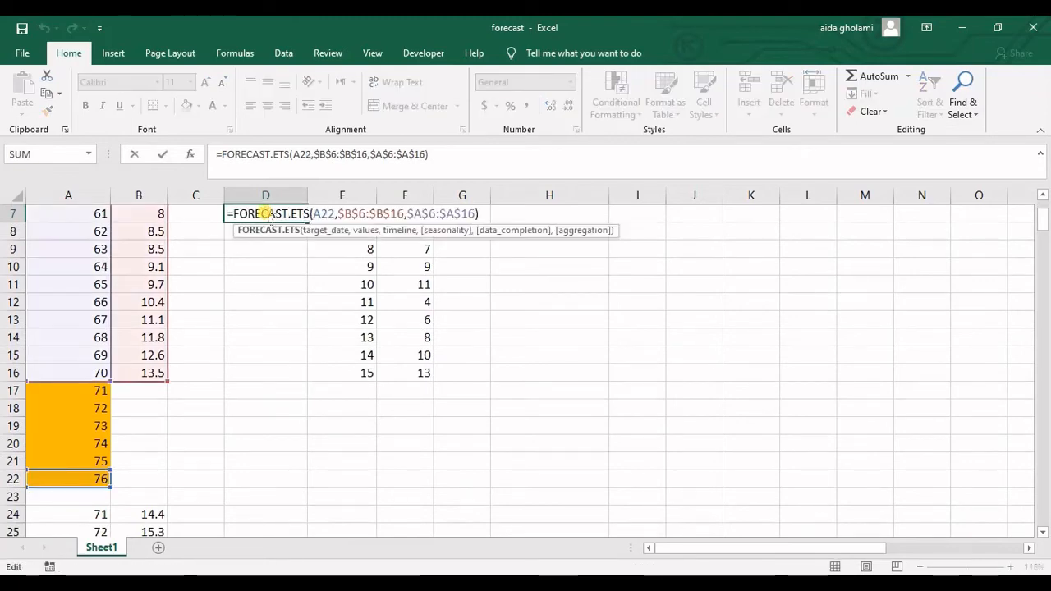
key("Return")
scroll(236, 307, "up", 2)
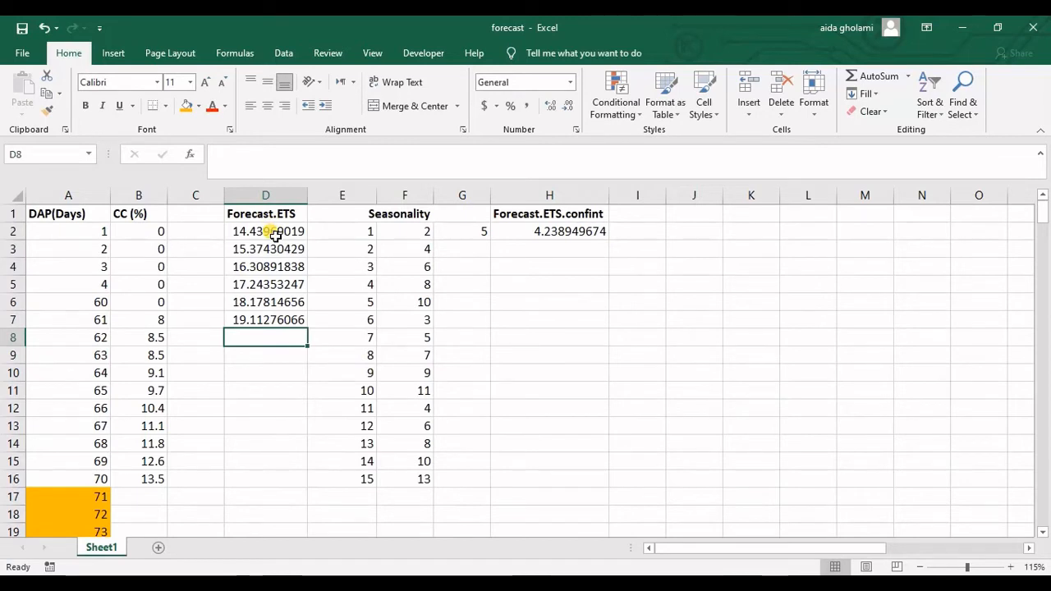
Copy the forecast results in D2:D7.
left_click_drag(275, 234, 262, 329)
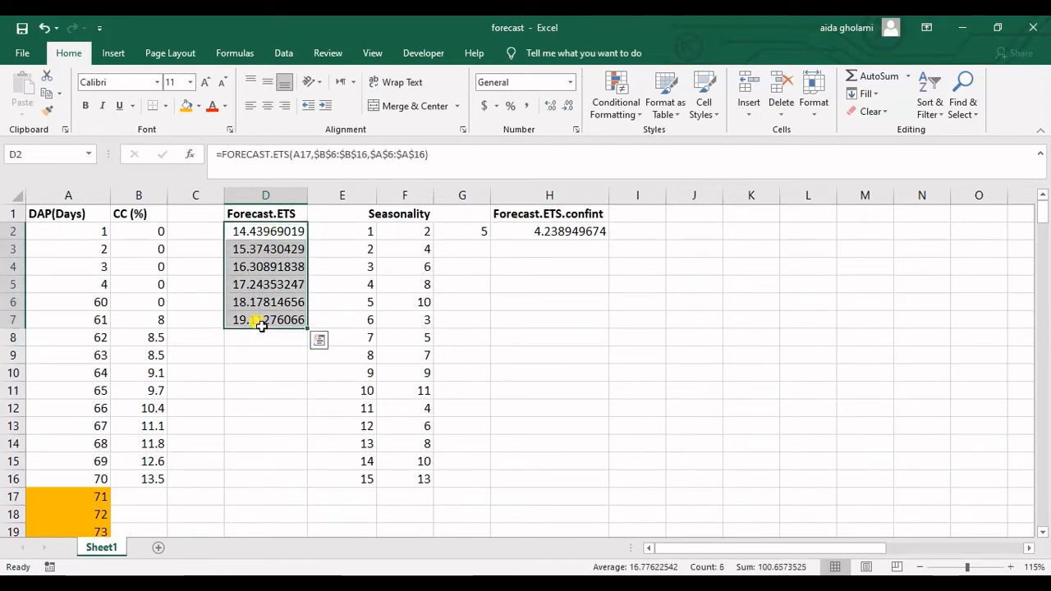
key("ctrl+c")
left_click(649, 234)
key("ctrl+v")
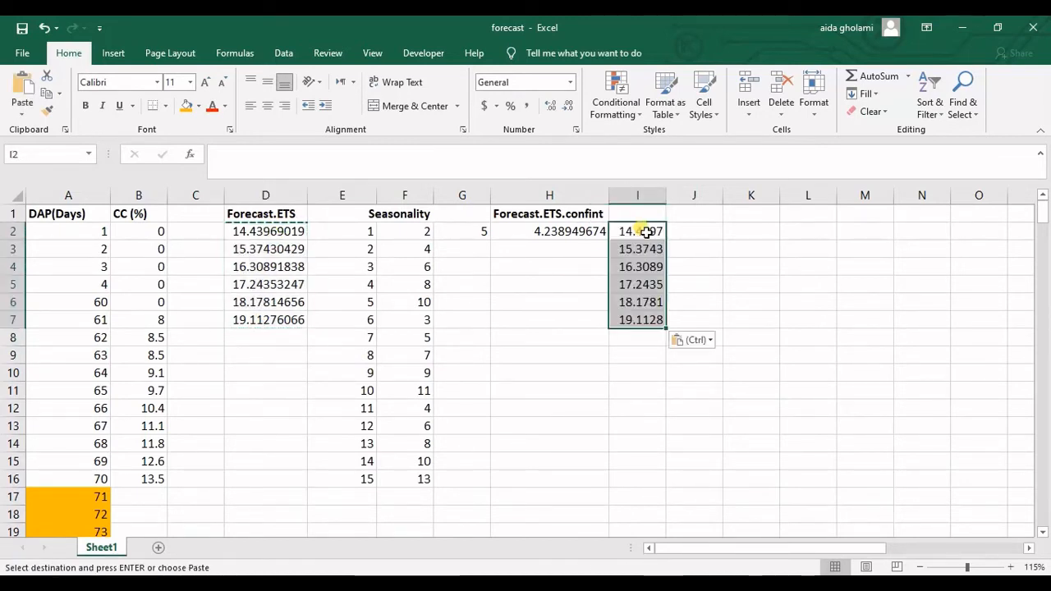
key("Up")
key("ctrl+z")
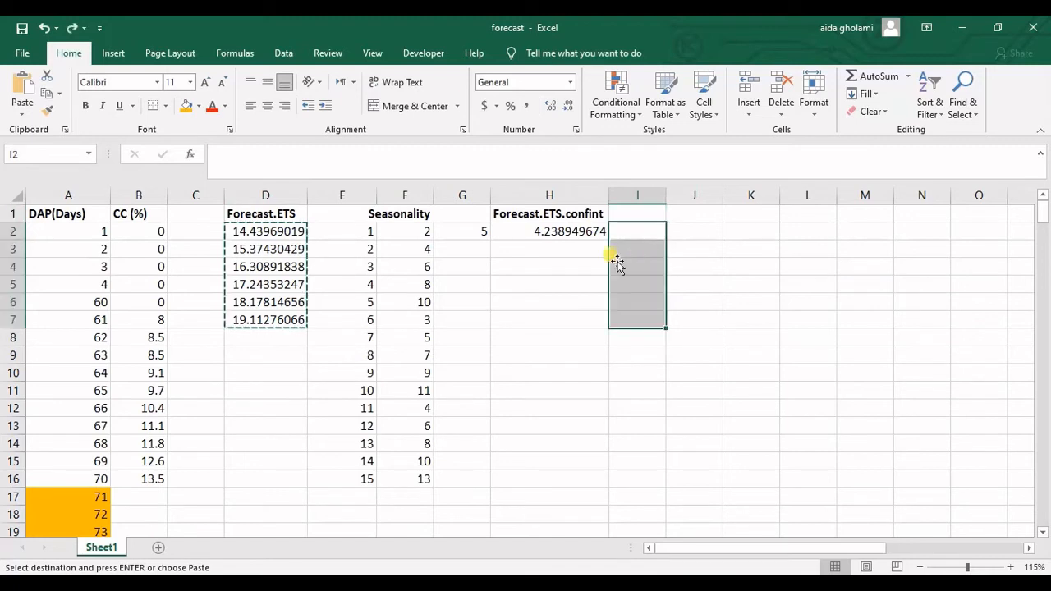
Paste the copied forecasts as values only into I2:I7.
left_click(629, 232)
right_click(629, 232)
left_click(675, 293)
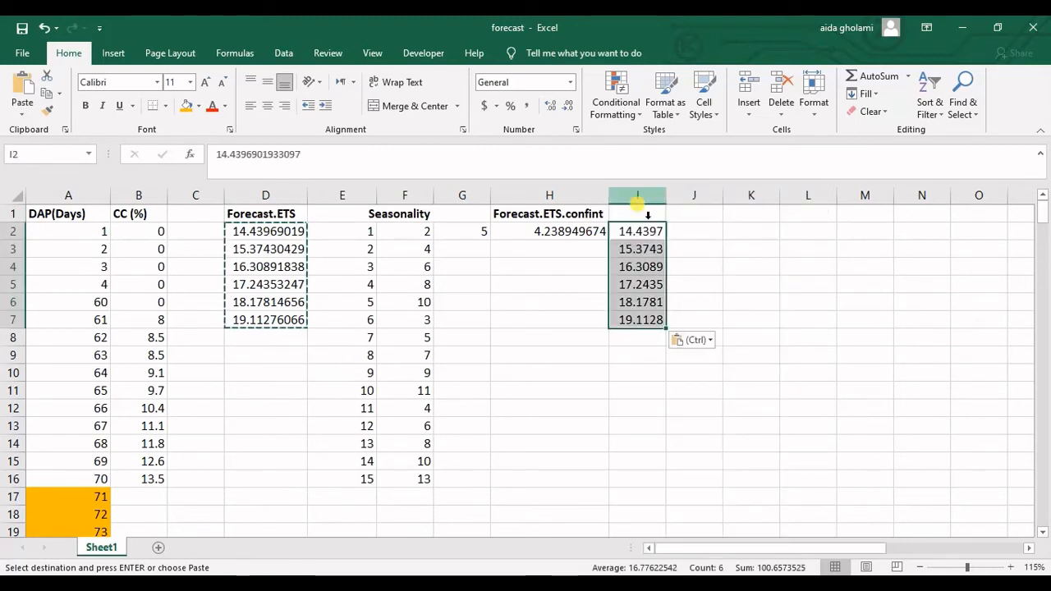
Enter the header "forcasted by forecast.ets" in I1 and fit column I to its contents.
left_click(639, 200)
left_click(648, 216)
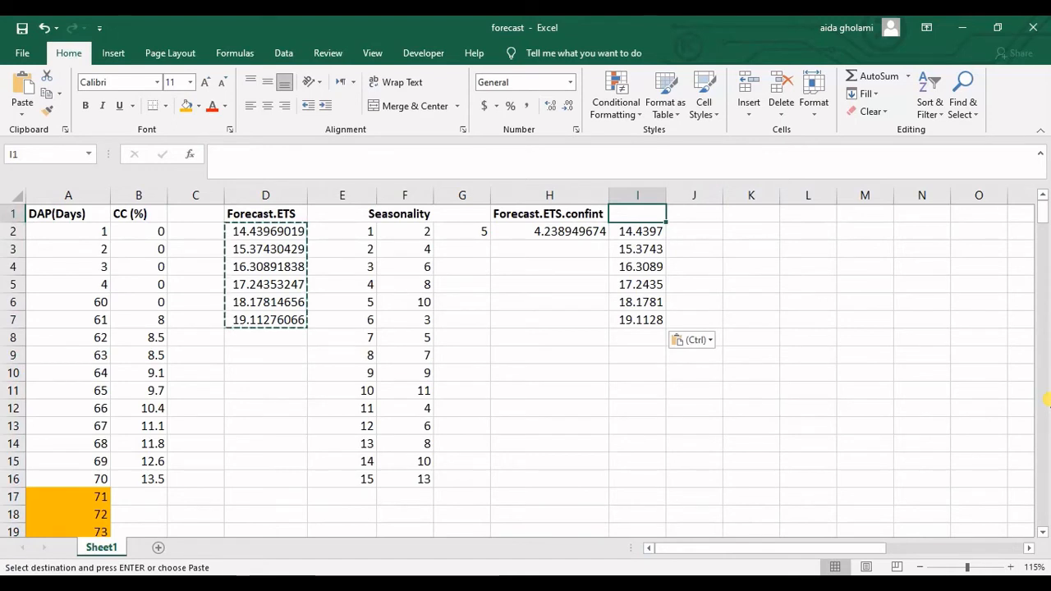
type("for")
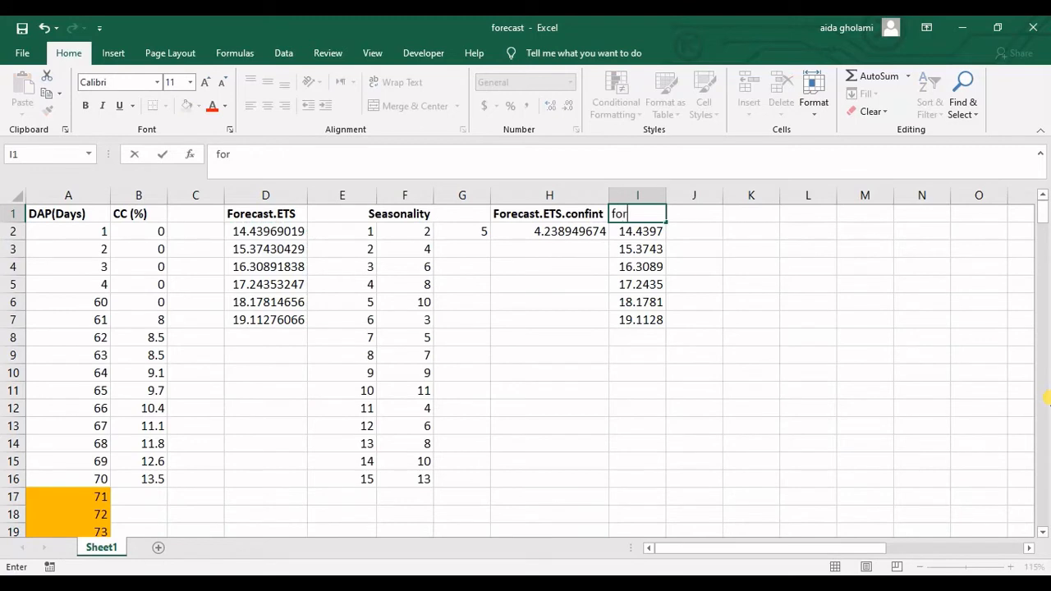
type("casted")
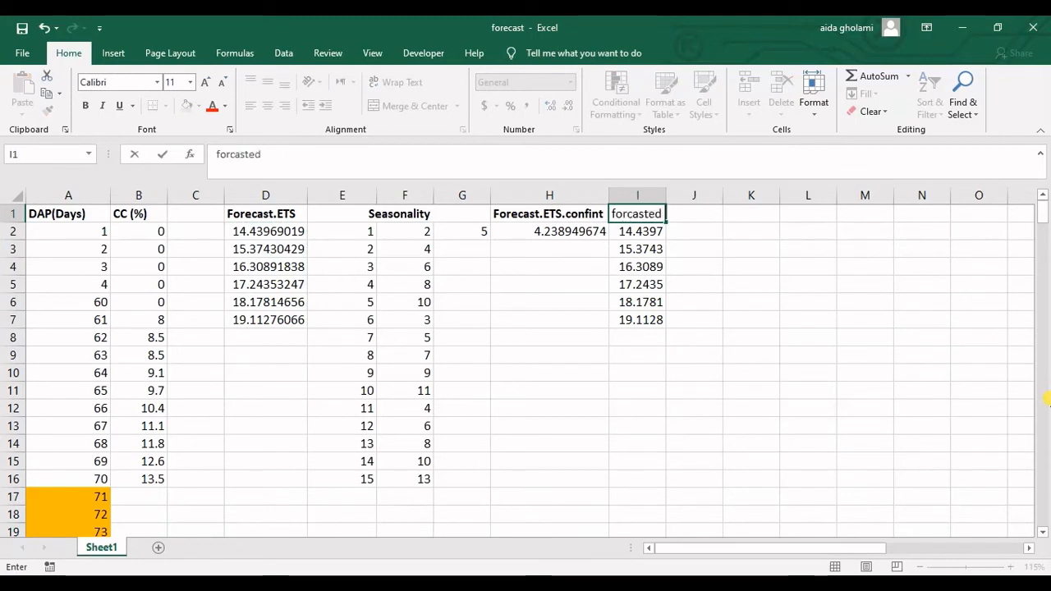
type(" by forecas")
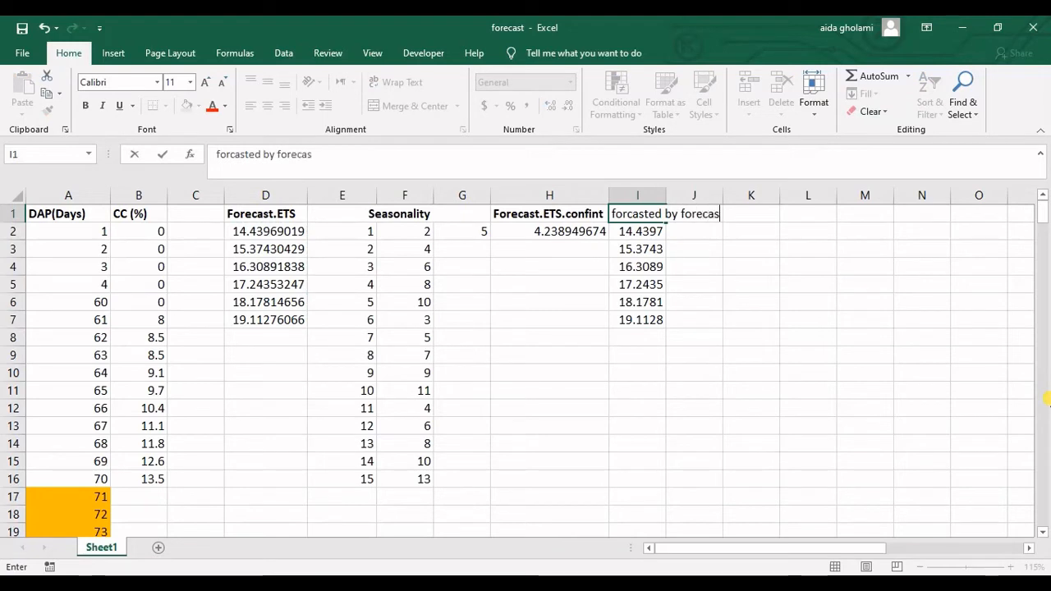
type("t.ets")
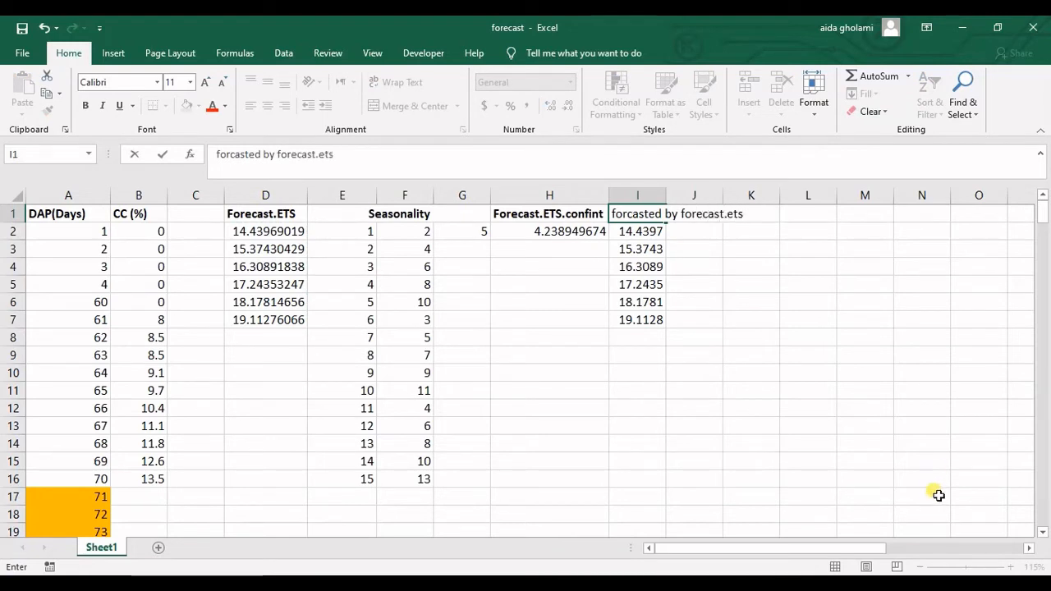
left_click(694, 269)
double_click(674, 203)
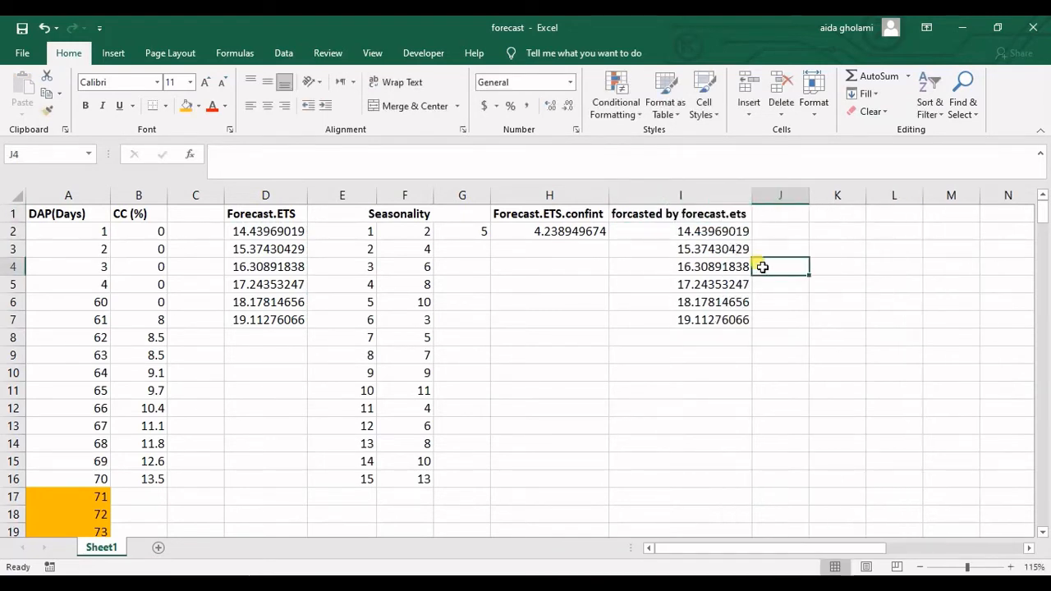
left_click(718, 236)
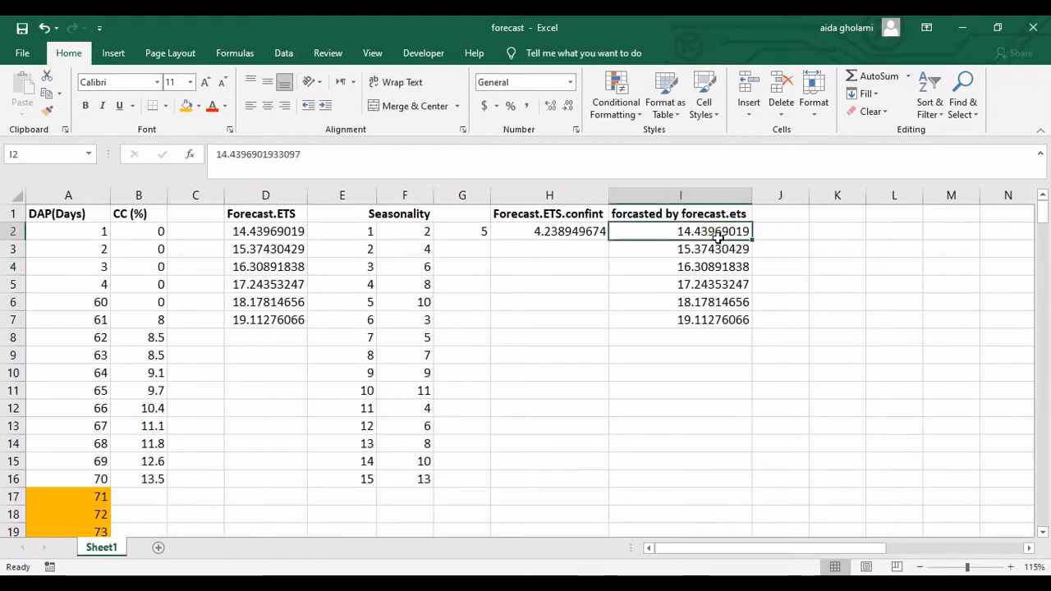
Make the values range in the H2 confidence interval formula absolute as $B$6:$B$16.
left_click(578, 234)
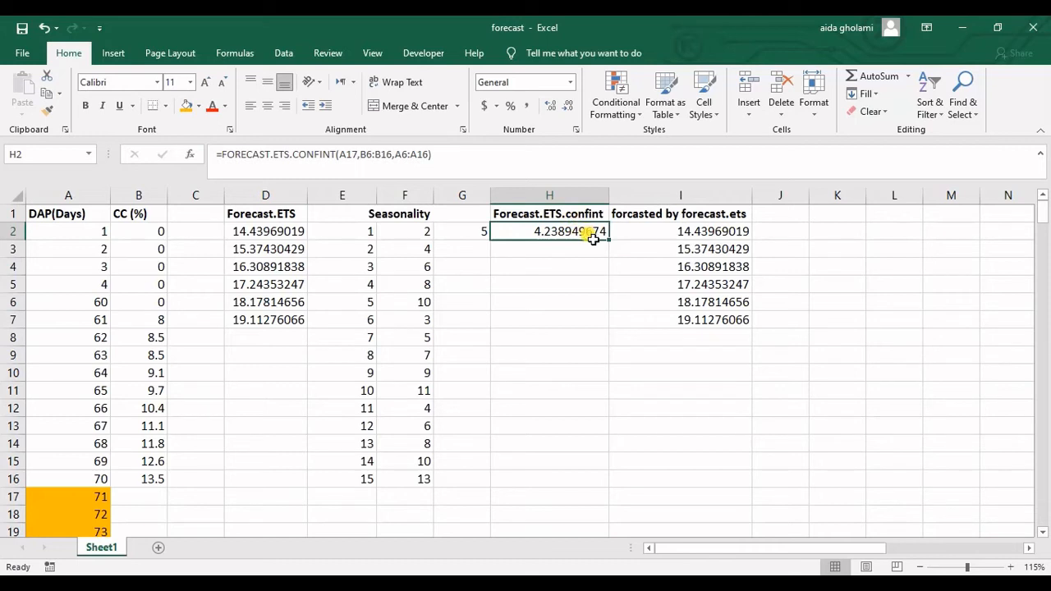
double_click(586, 233)
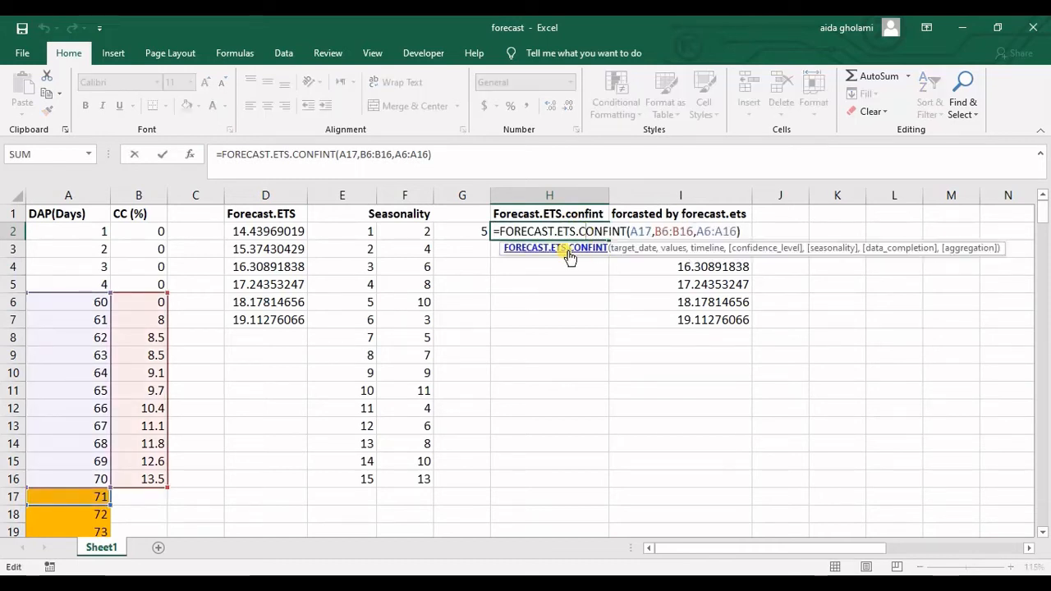
left_click(663, 245)
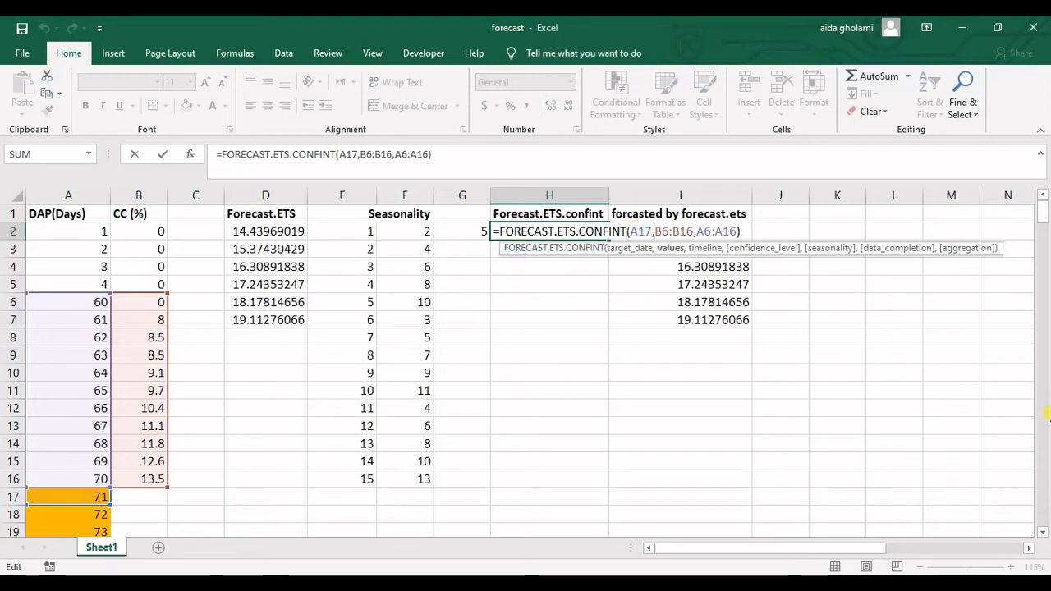
type("4")
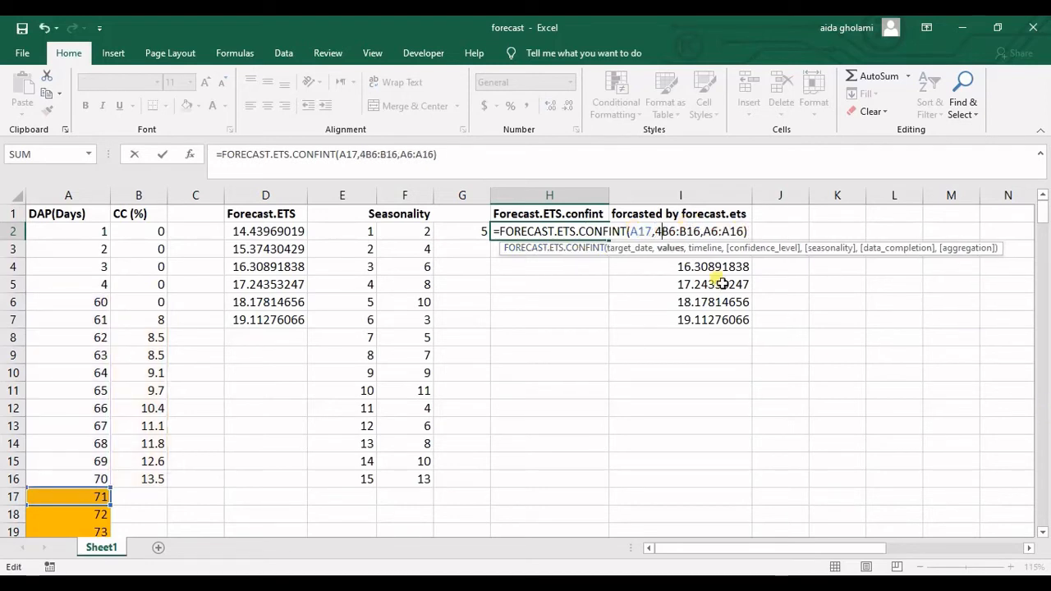
key("BackSpace")
type("$")
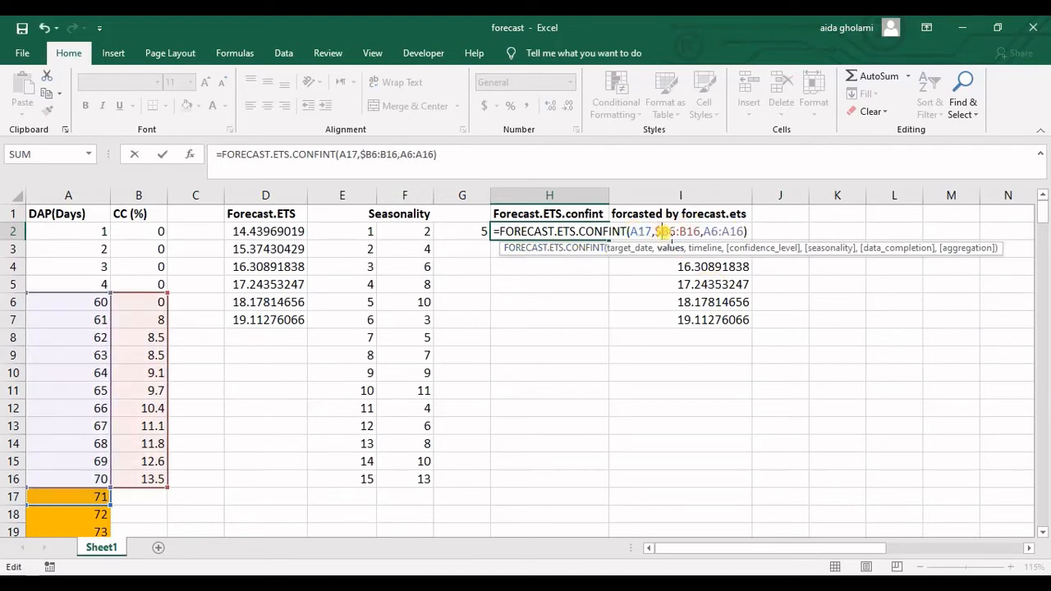
key("Right")
type("$B")
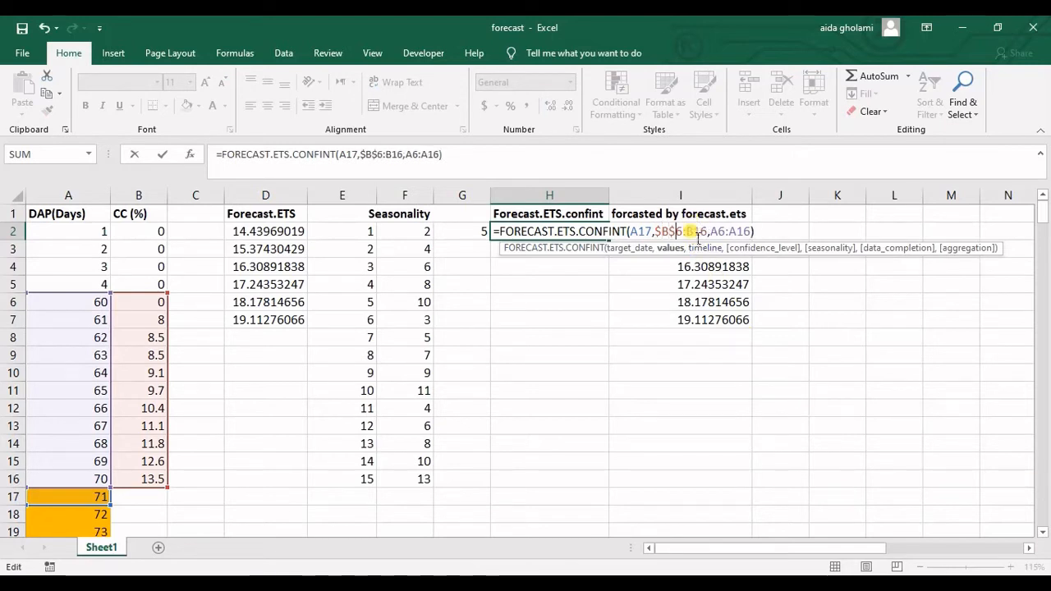
type("$6:")
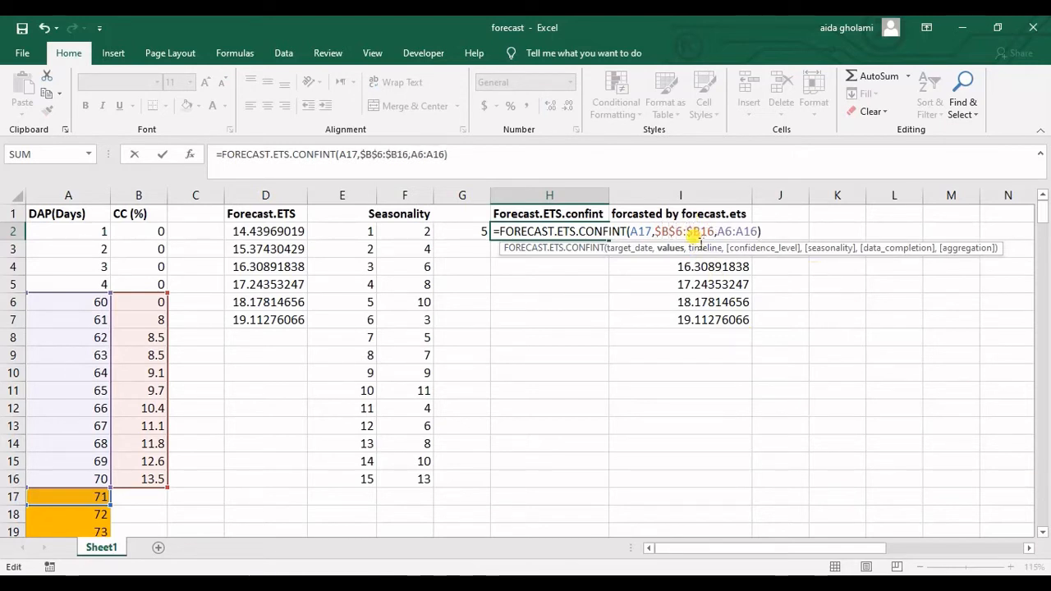
type("$")
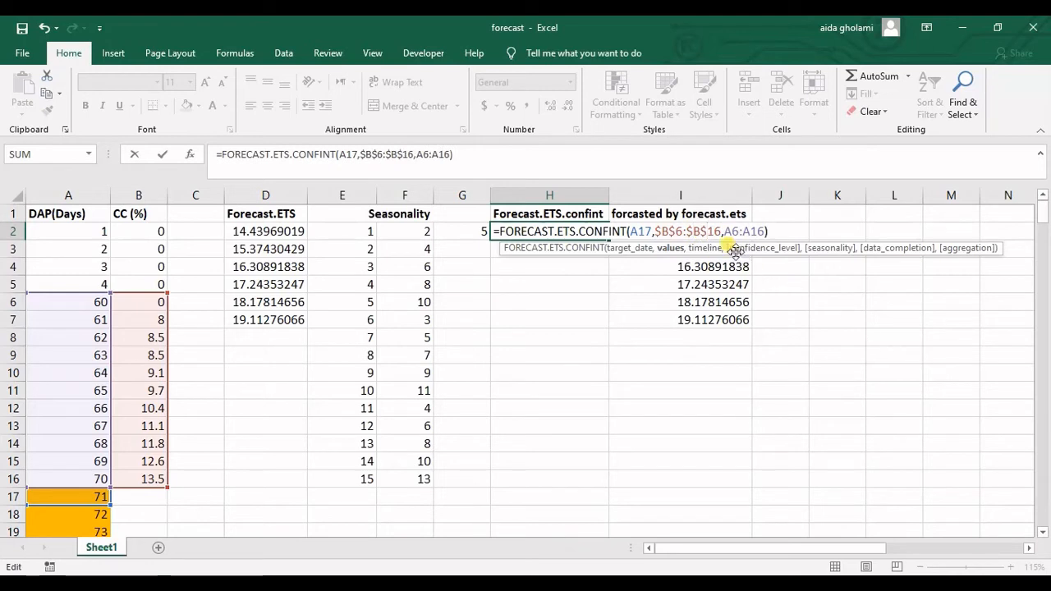
Make the timeline range in the H2 formula absolute as $A$6:$A$16 and commit the formula.
key("Right")
key("Right")
key("Right")
type("$")
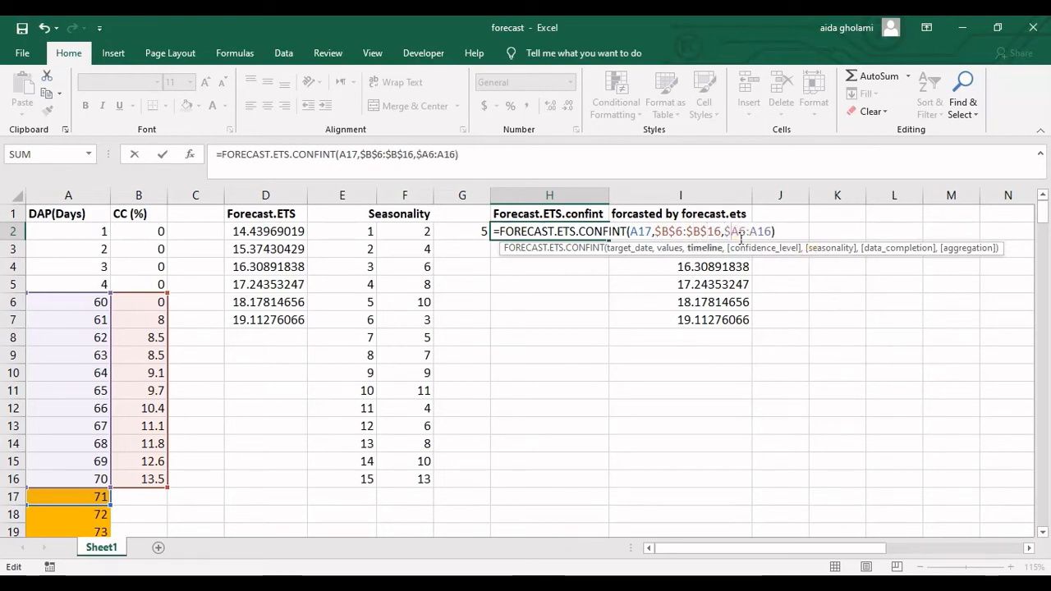
key("Right")
type("$B")
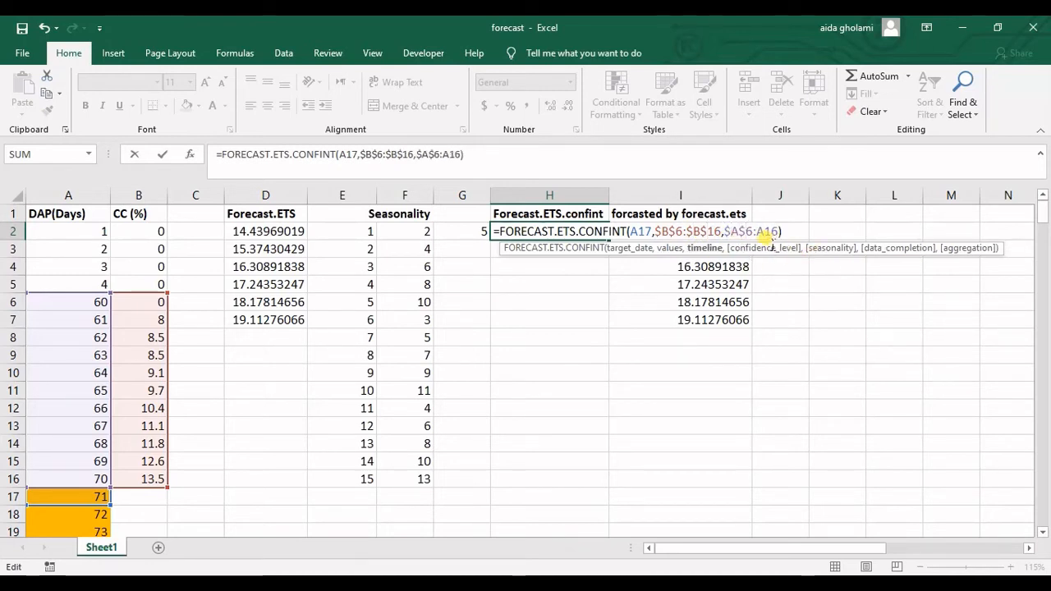
type("$A$")
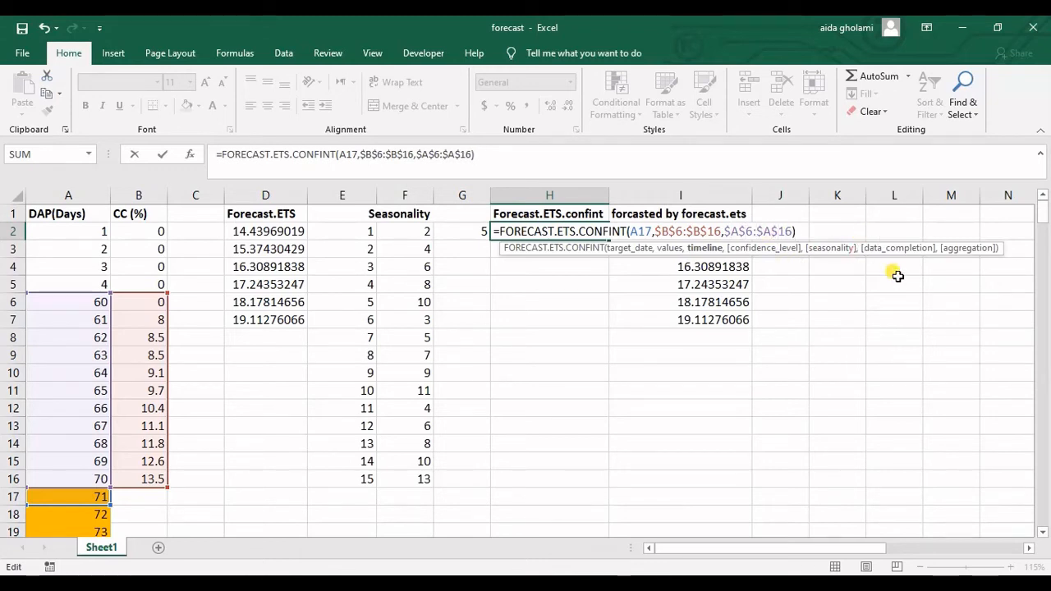
key("Return")
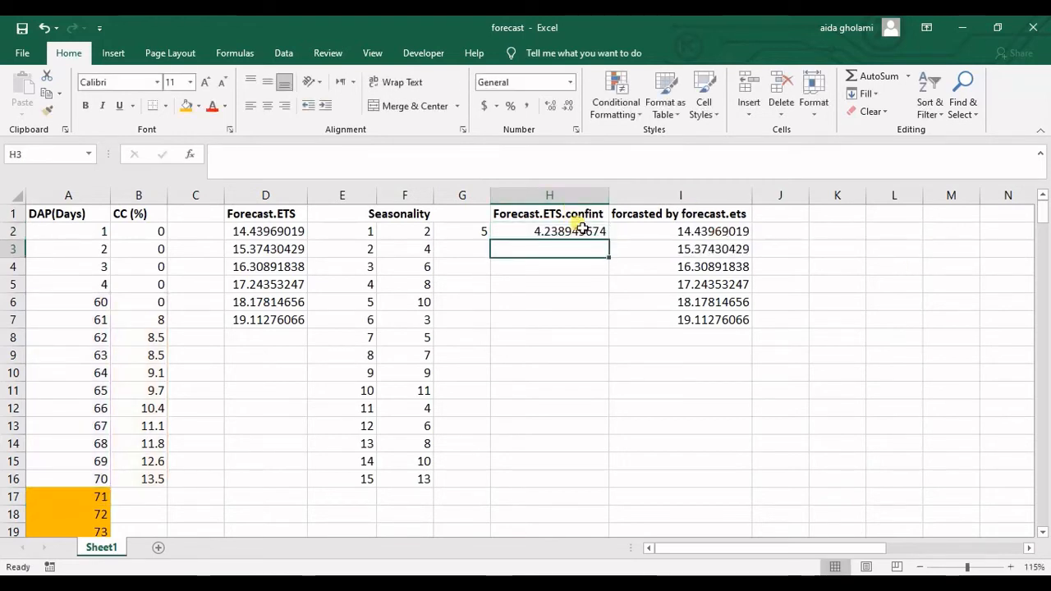
Extend the confidence interval formula from H2 down to H7.
left_click(580, 230)
double_click(603, 236)
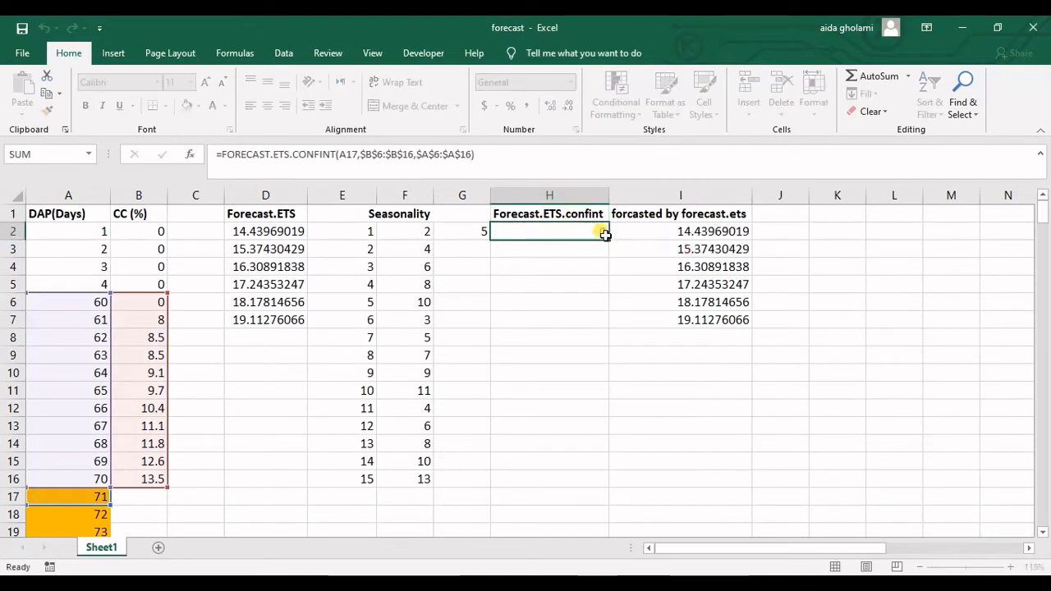
key("Return")
left_click(605, 236)
left_click_drag(607, 238, 608, 326)
Check the cell references in H7's formula and review the forecasts in I2:I7 against the confidence interval in H2.
left_click(599, 323)
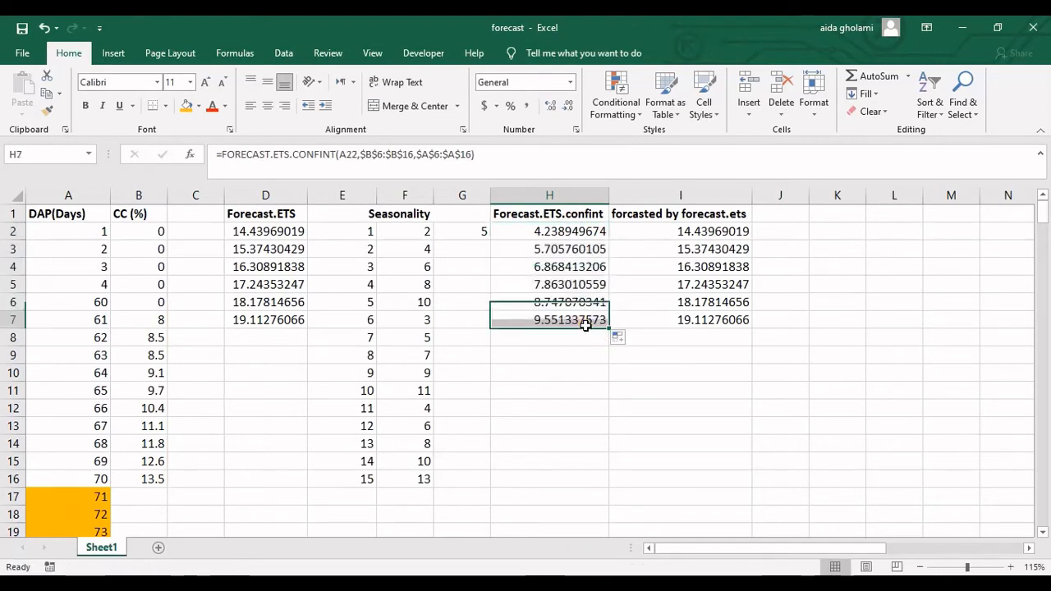
double_click(579, 320)
scroll(533, 391, "down", 3)
scroll(529, 390, "up", 4)
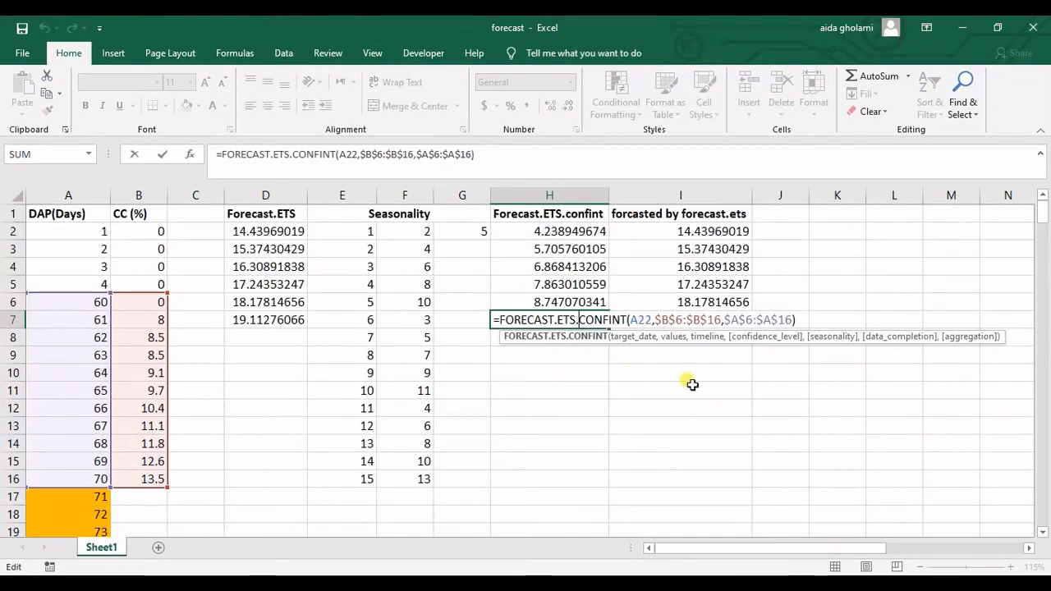
key("Return")
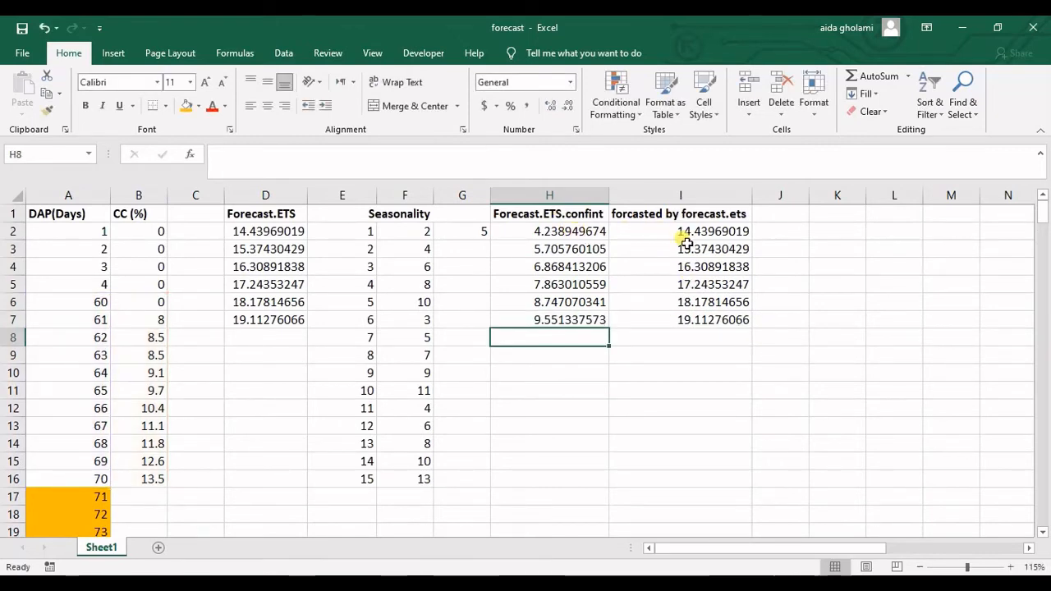
left_click_drag(685, 233, 690, 321)
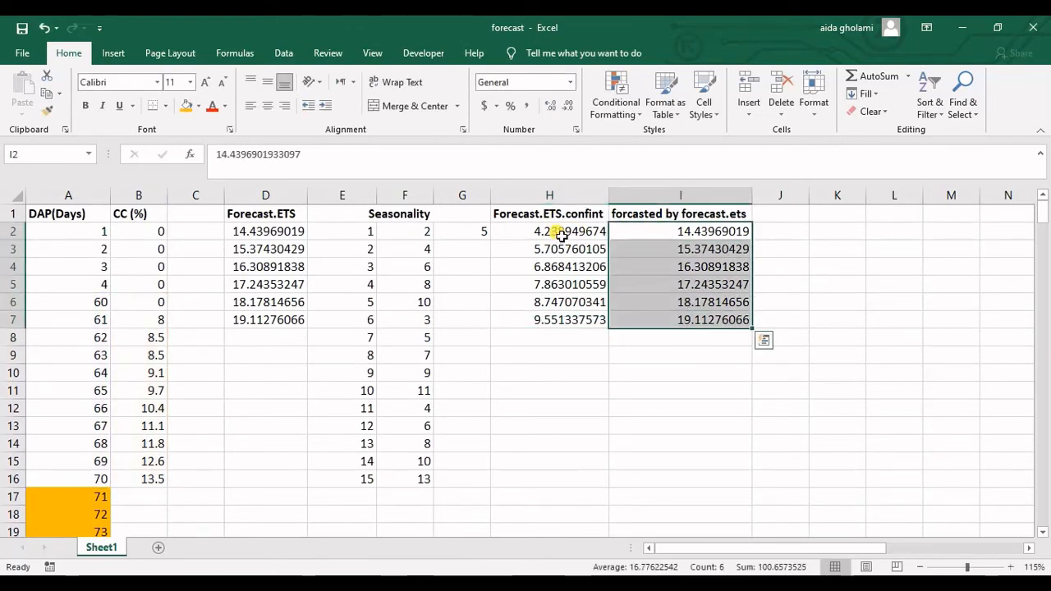
left_click(560, 233)
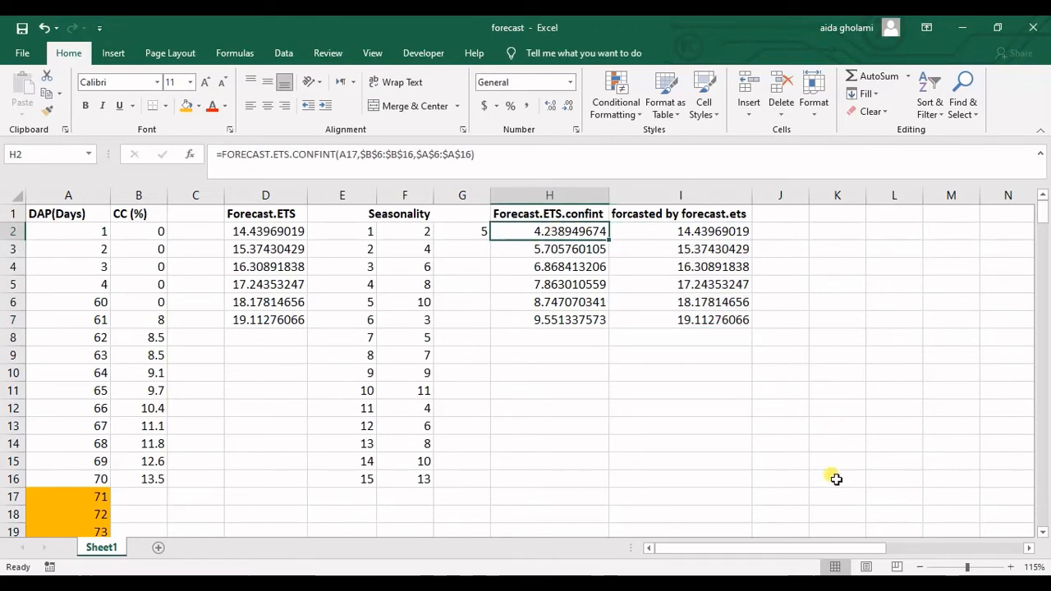
Enter the header "lowest confidence level" in J1 and fit column J to its contents.
left_click_drag(840, 548, 866, 552)
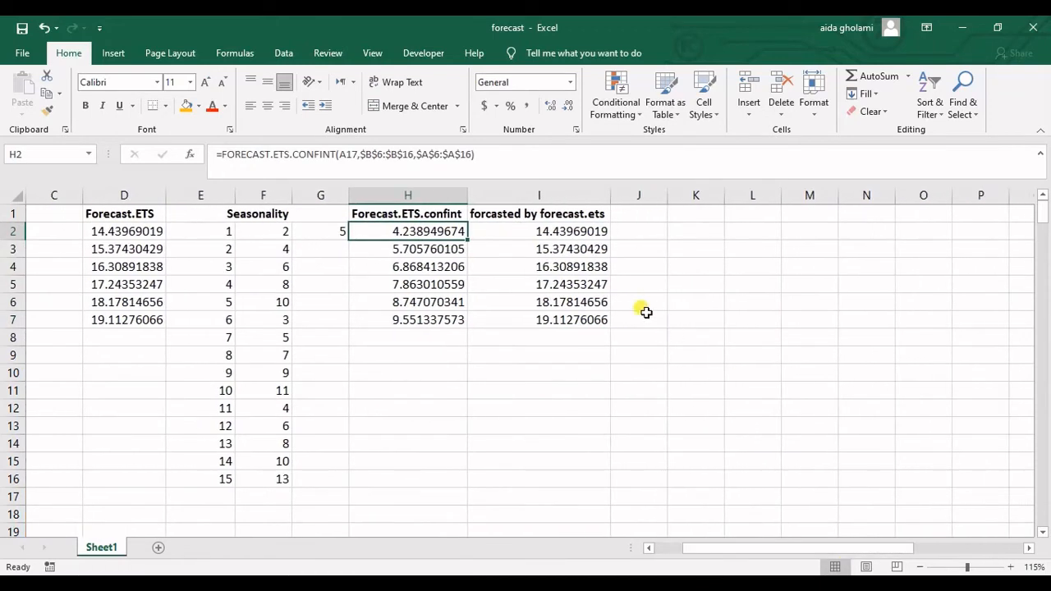
left_click(647, 235)
left_click(645, 216)
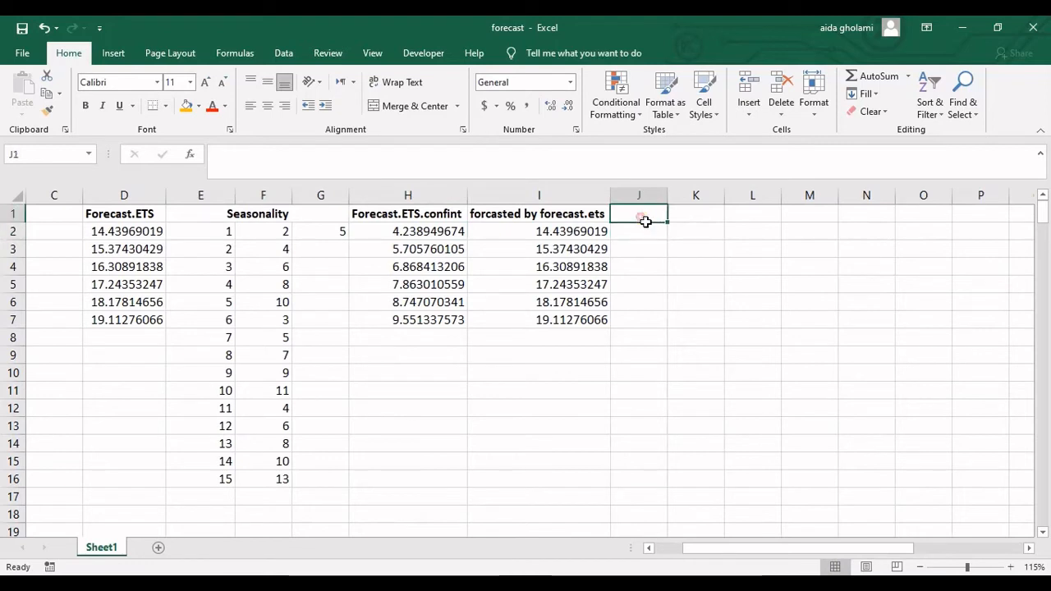
type("lowe")
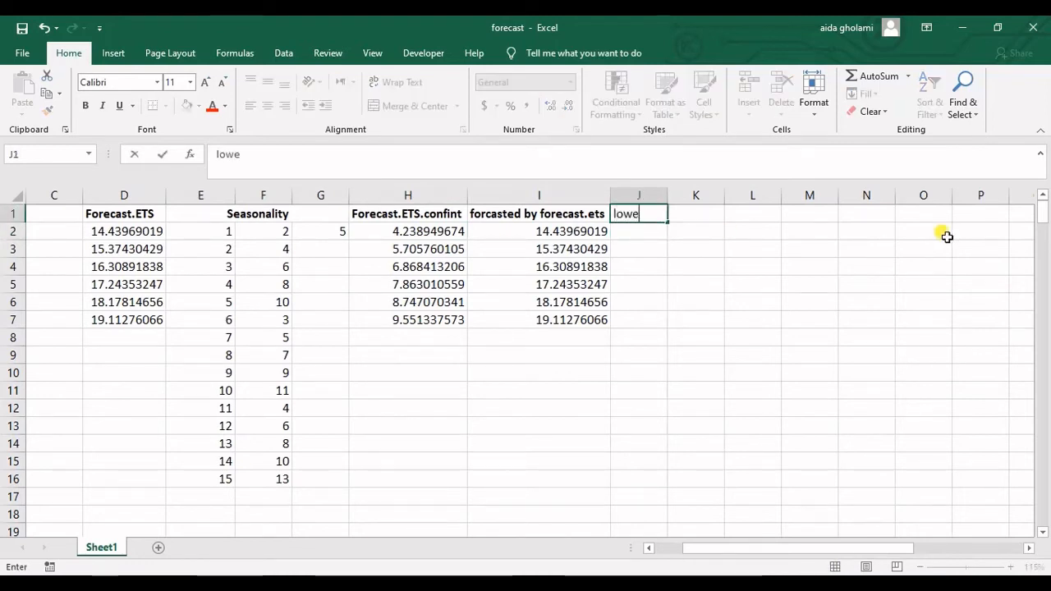
type("st co")
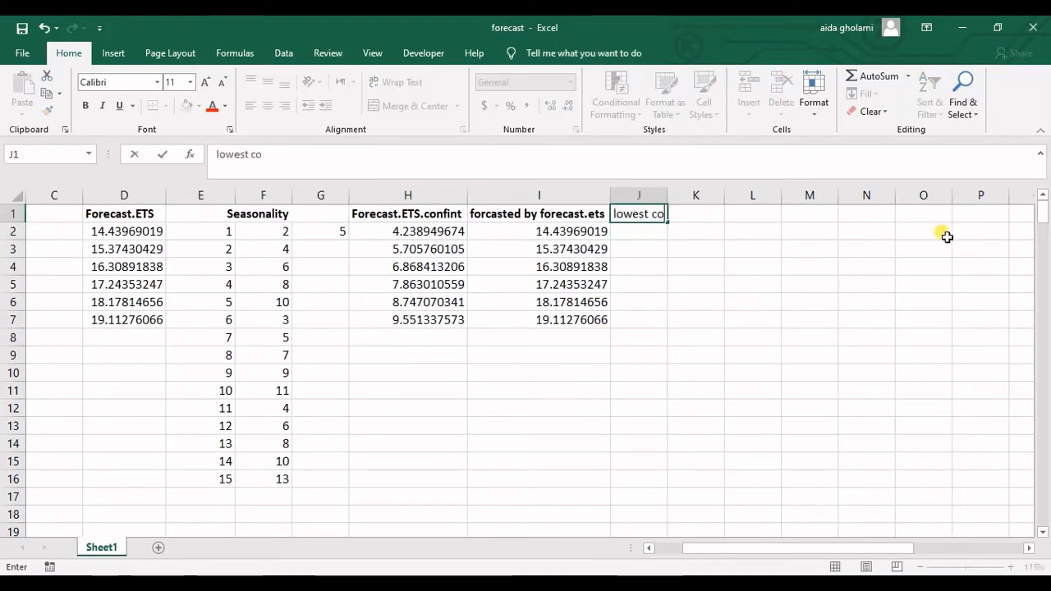
type("nfiden")
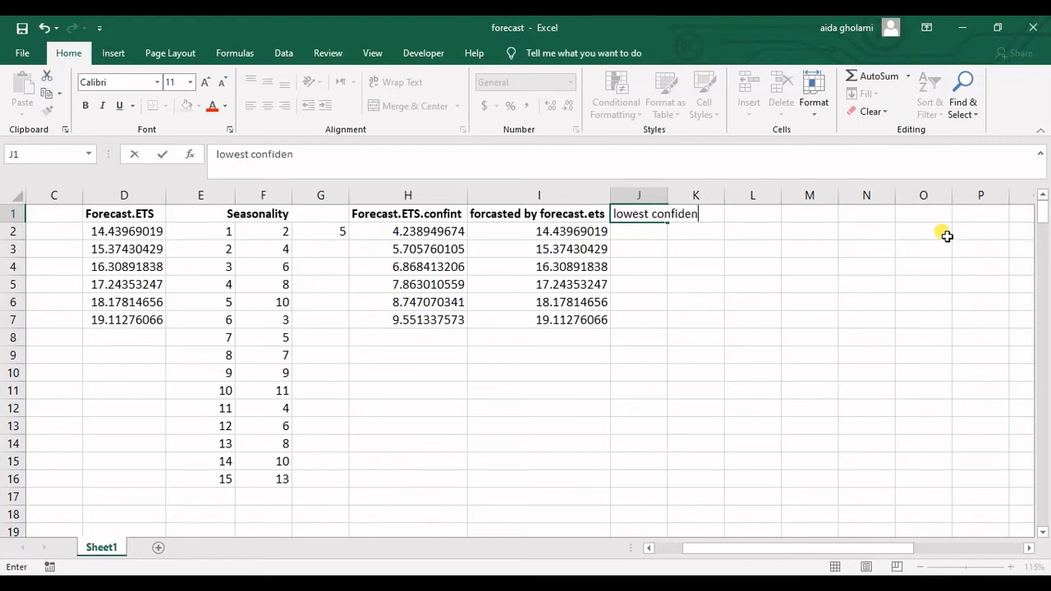
type("ce level")
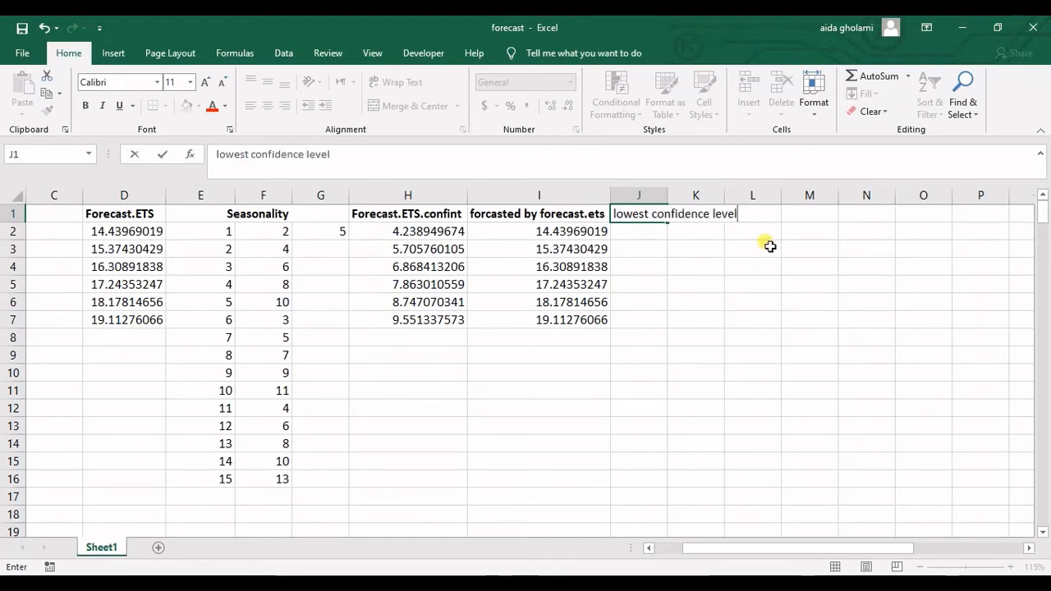
left_click(694, 288)
double_click(667, 195)
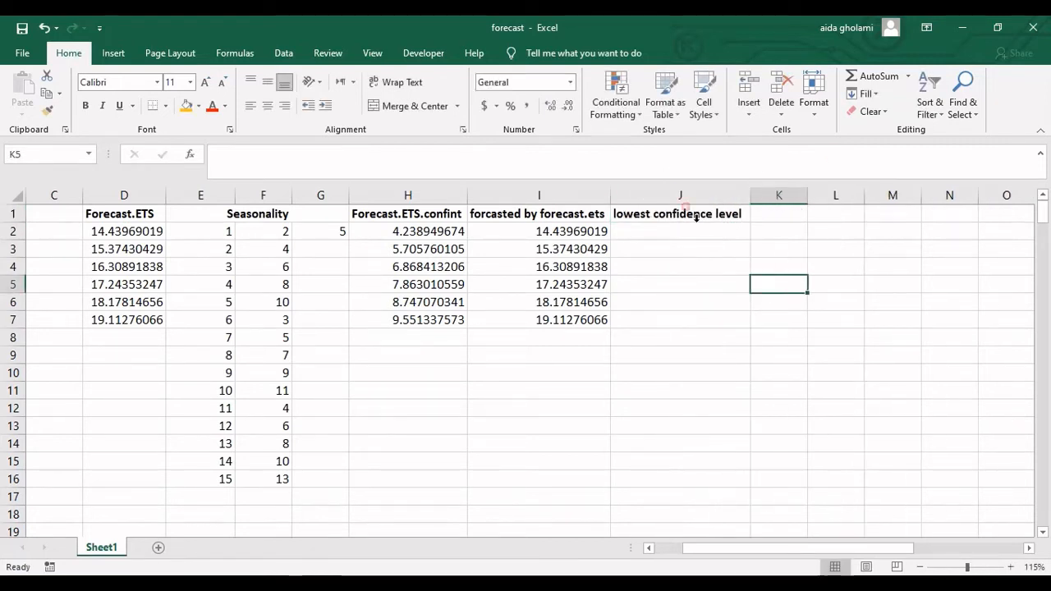
Enter the header "Upper confidence level" in K1.
left_click(785, 221)
type("Upper con")
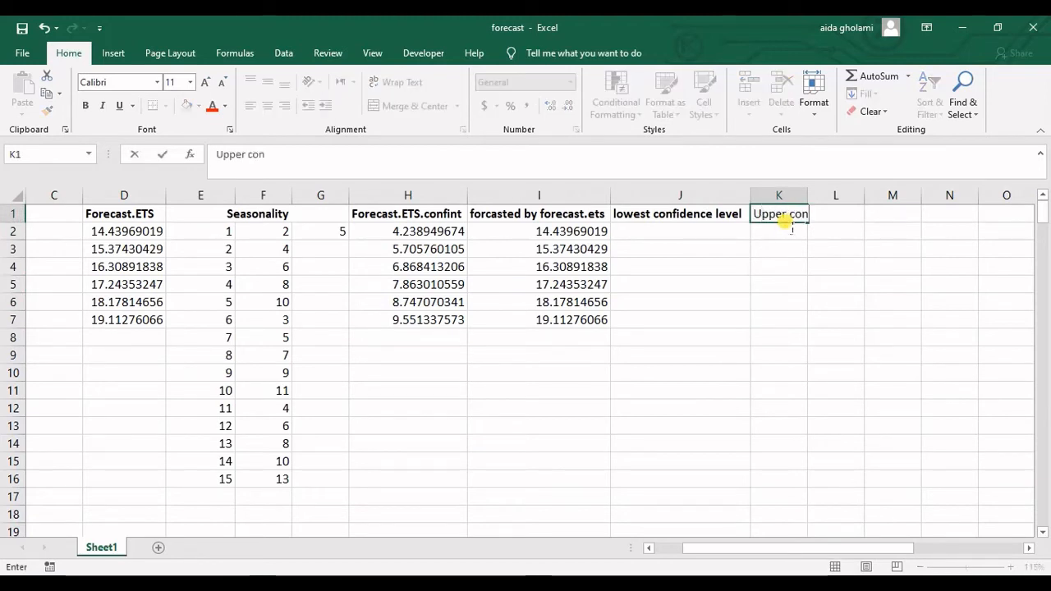
type("fidence level")
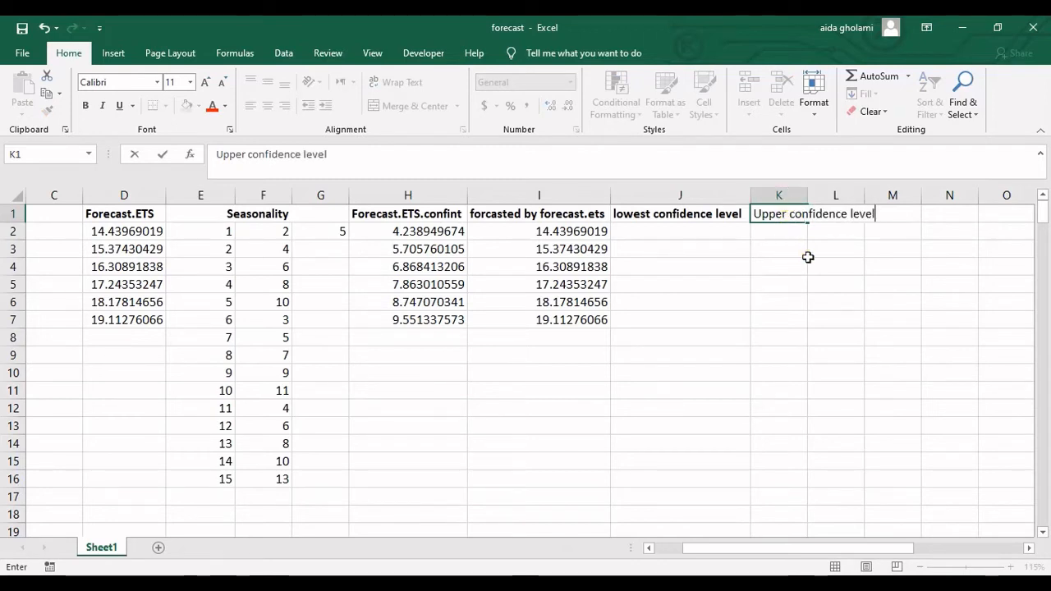
key("Return")
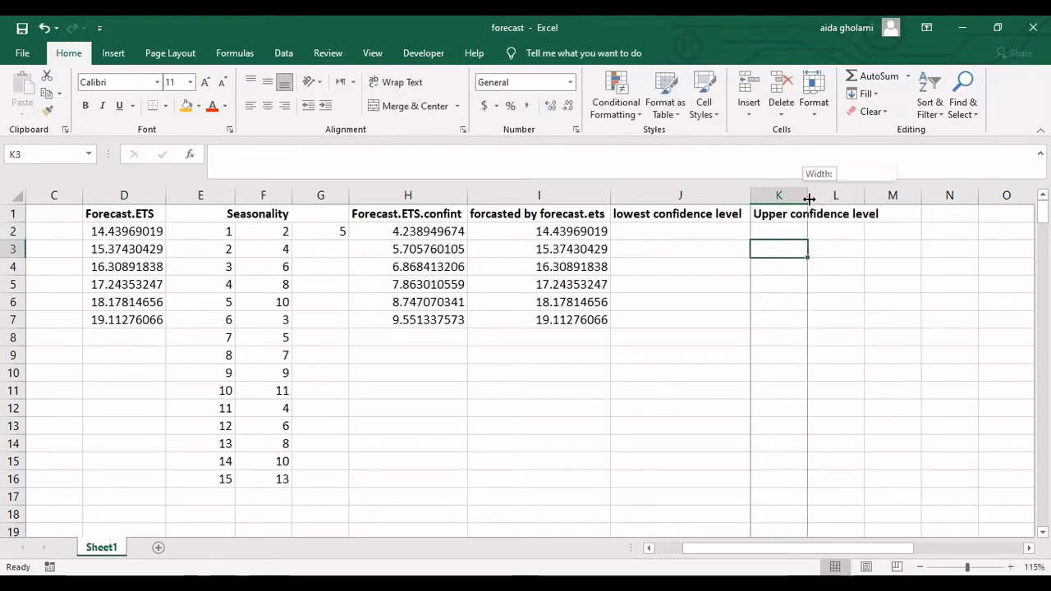
Fit column K to its header and change the header in J1 to "lower confidence level".
double_click(807, 196)
left_click(652, 222)
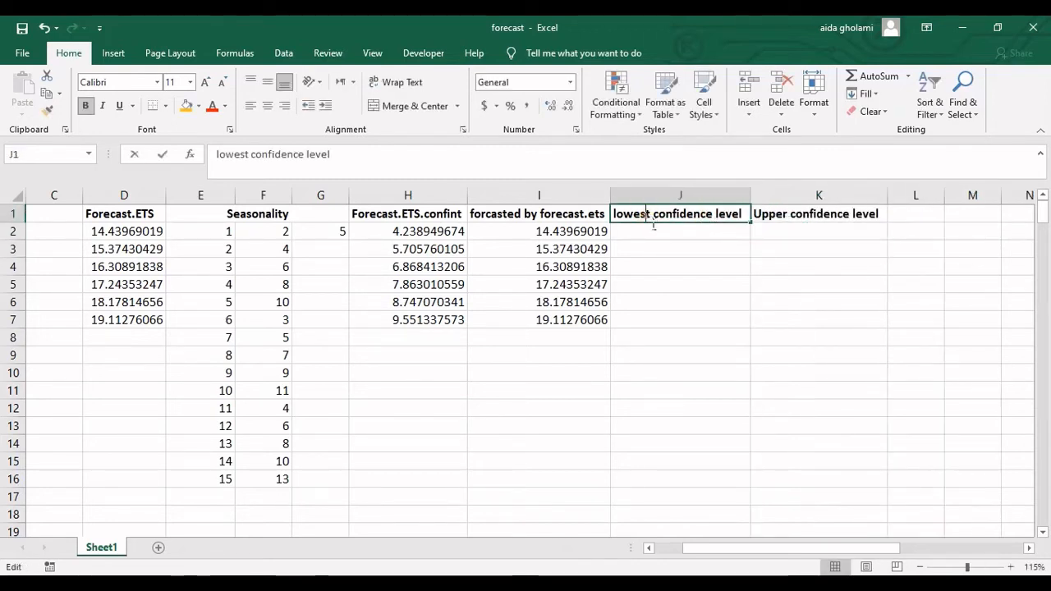
double_click(652, 220)
key("BackSpace")
key("BackSpace")
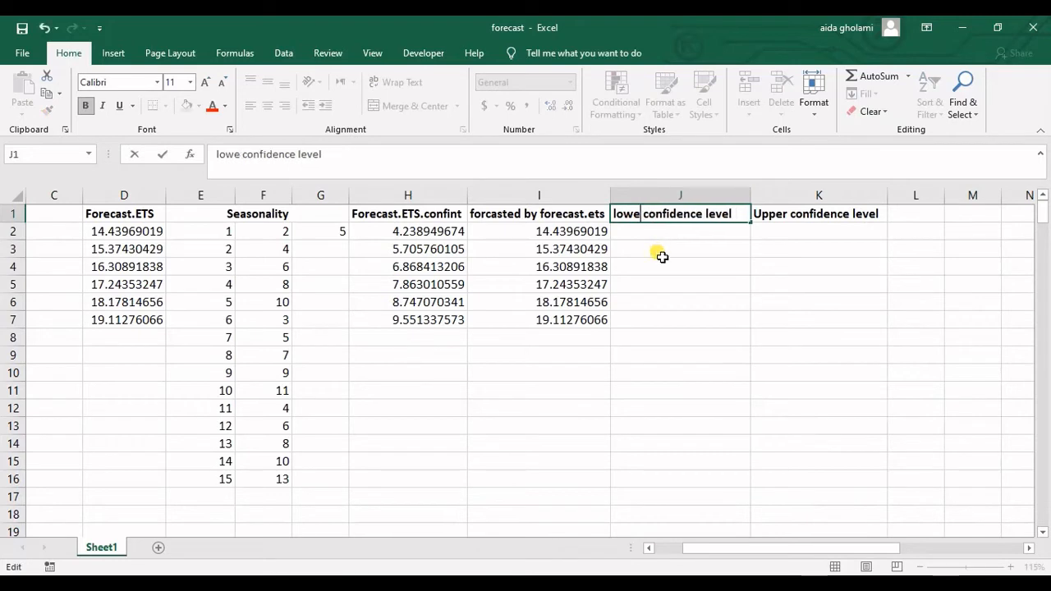
type("r")
left_click(741, 252)
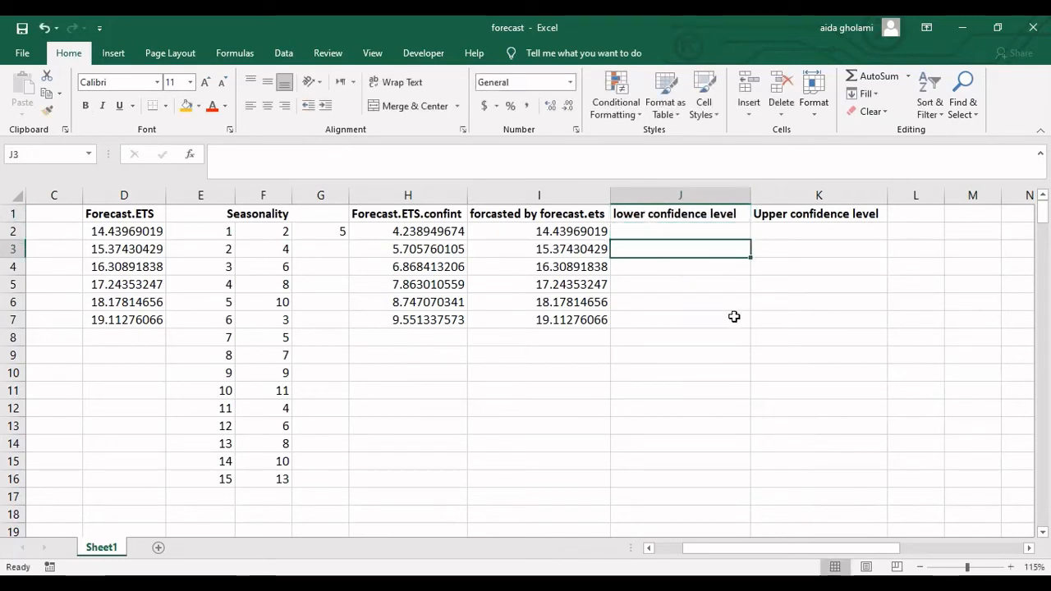
Calculate the lower confidence level in J2 with =I2-H2 and extend the formula down to J7.
left_click(684, 231)
type("=")
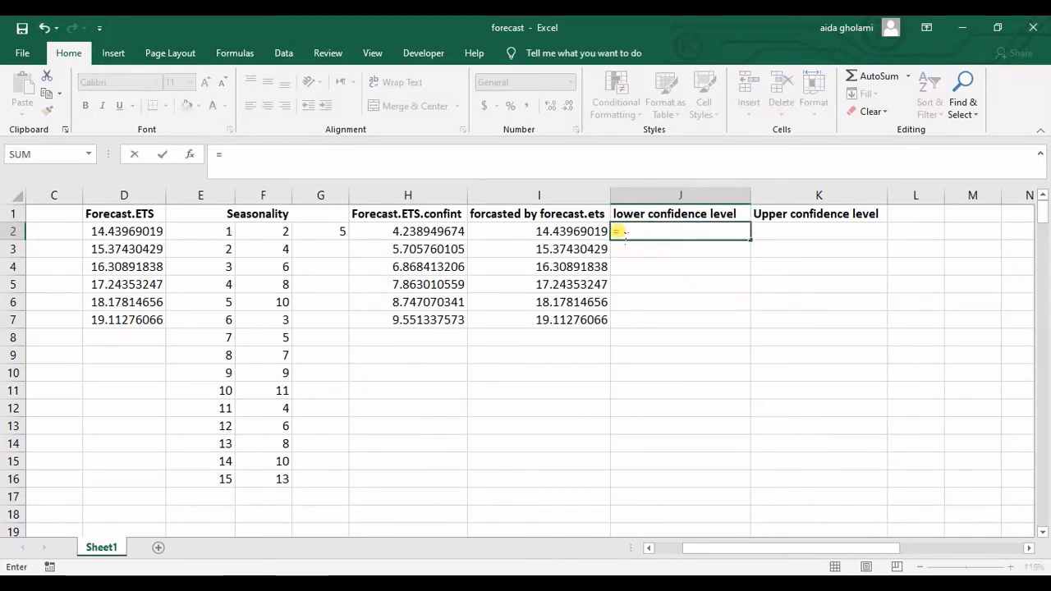
left_click(600, 233)
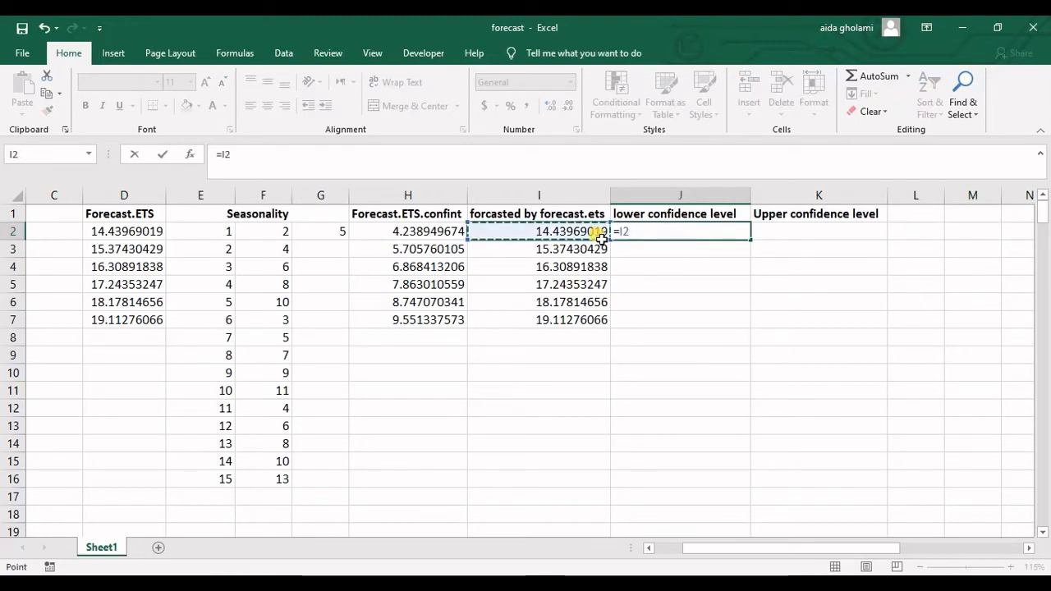
type("-")
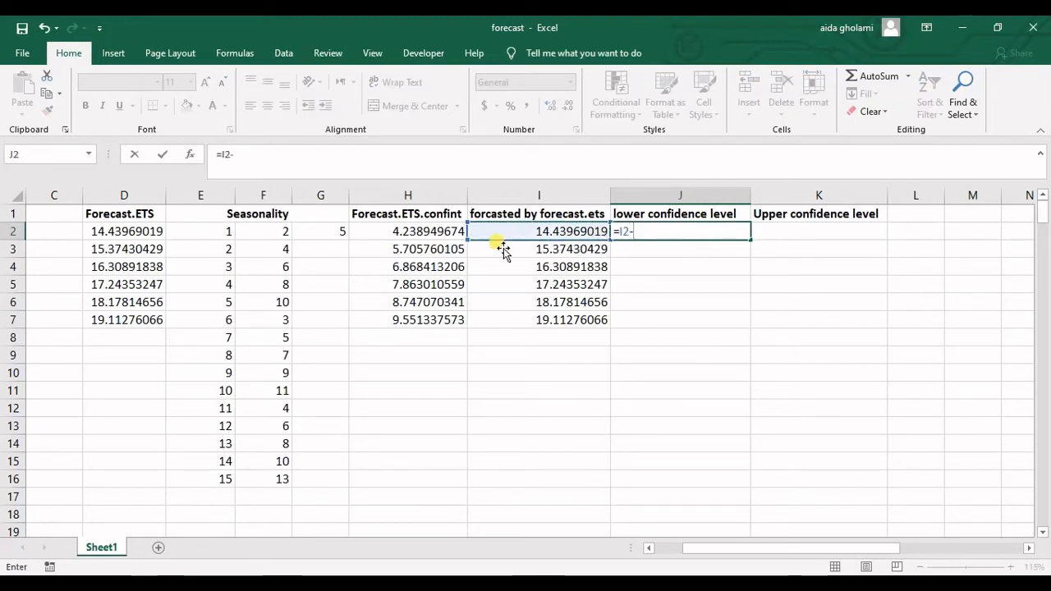
left_click(444, 234)
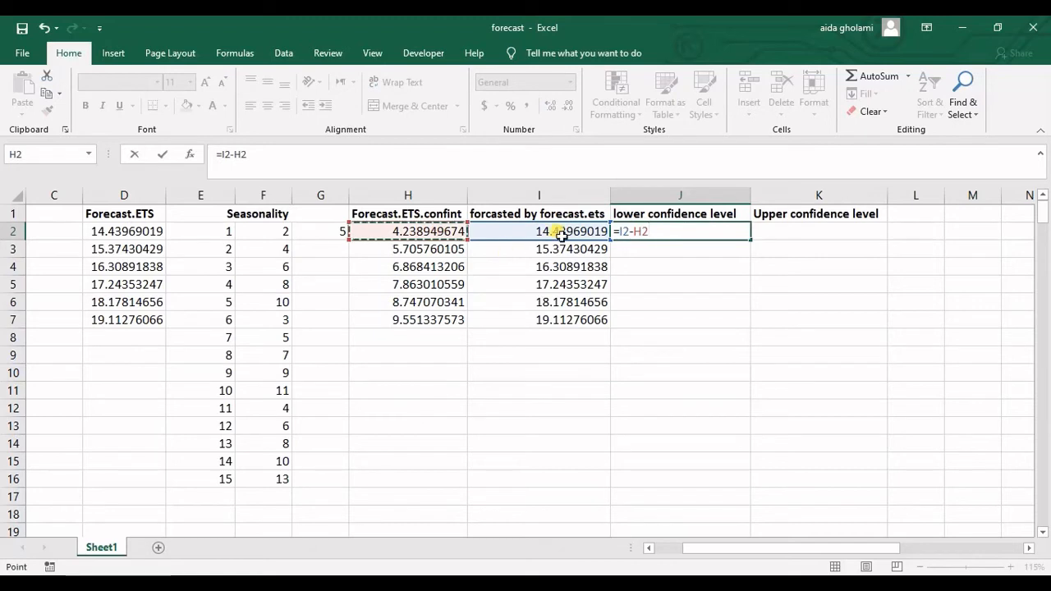
key("Return")
key("Up")
left_click_drag(749, 242, 750, 324)
Check the cell references in the lower confidence level formulas in J7, J3, J4 and J5.
double_click(661, 322)
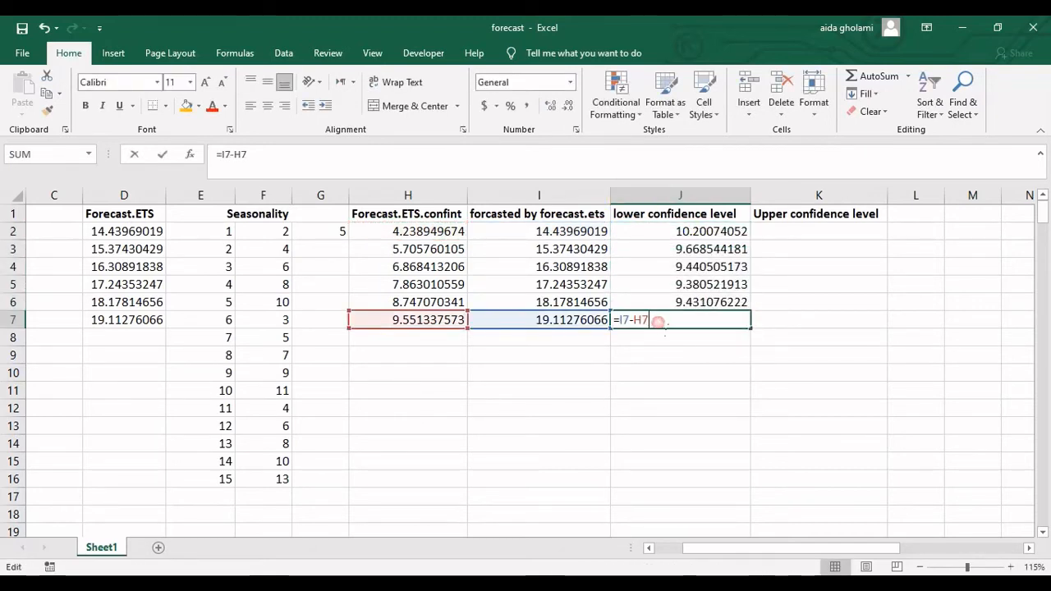
key("Return")
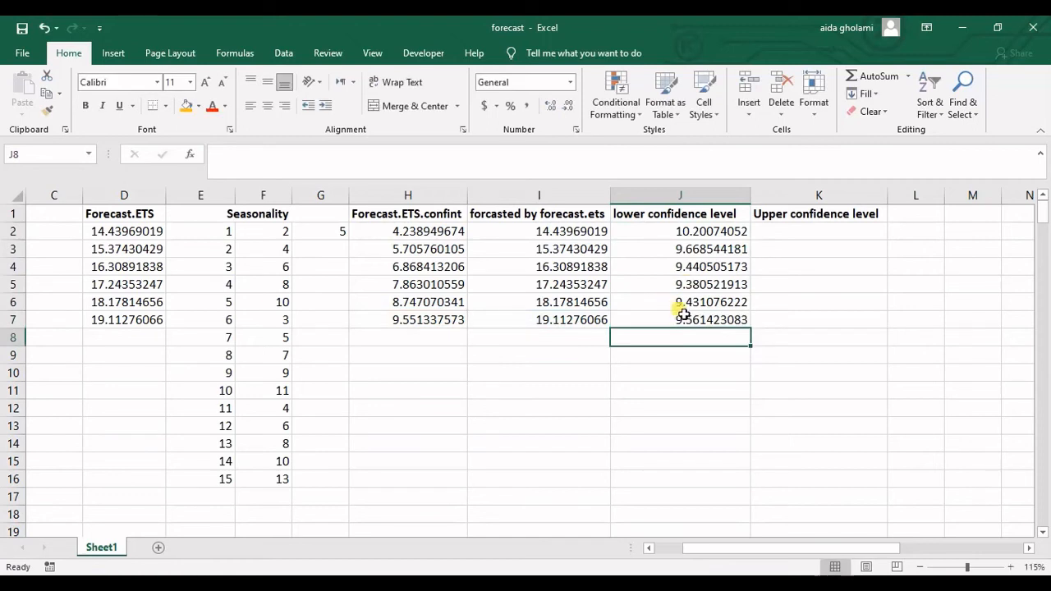
left_click(703, 256)
double_click(702, 257)
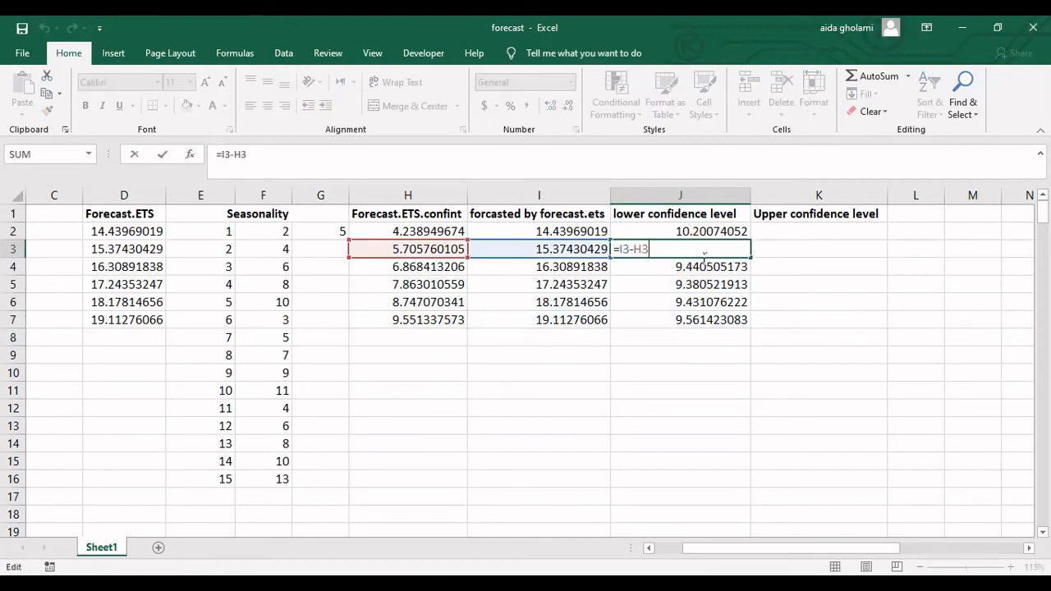
key("Return")
double_click(700, 264)
key("Return")
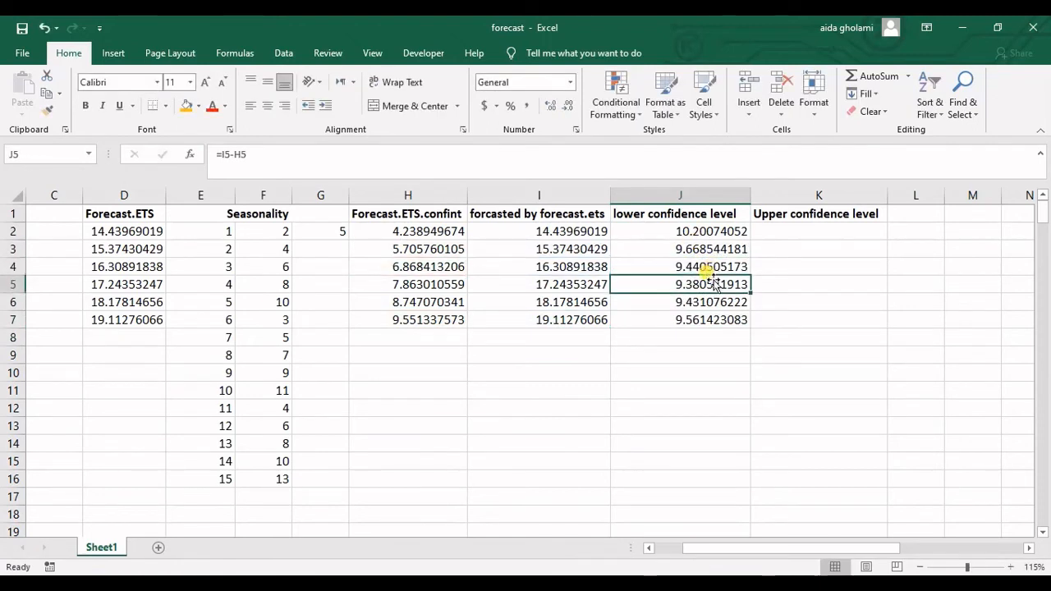
double_click(713, 284)
key("Return")
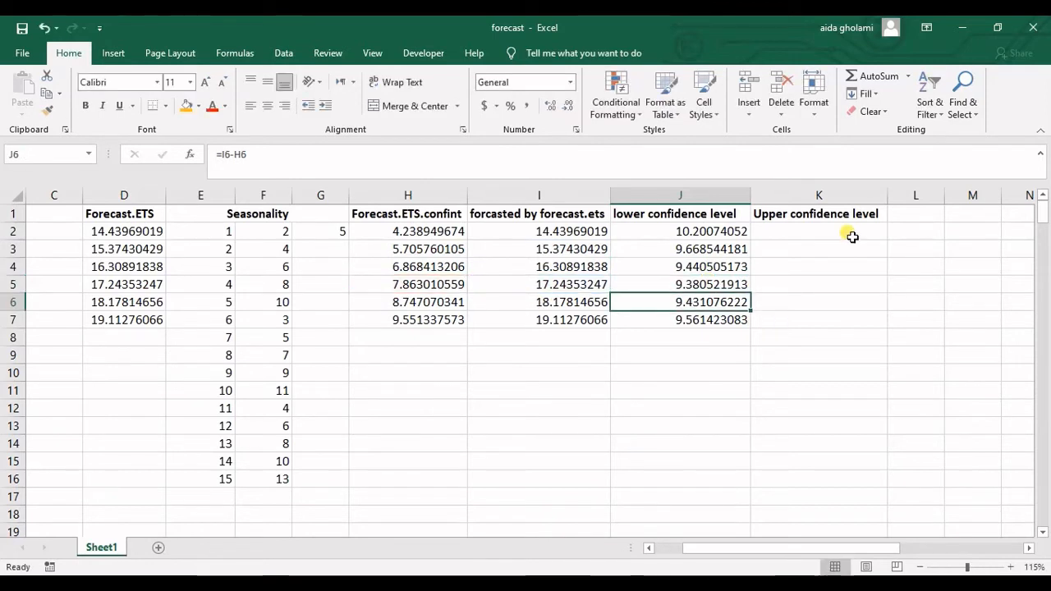
Calculate the upper confidence level in K2 with =I2+H2 and extend the formula down to K7.
left_click(845, 231)
type("=")
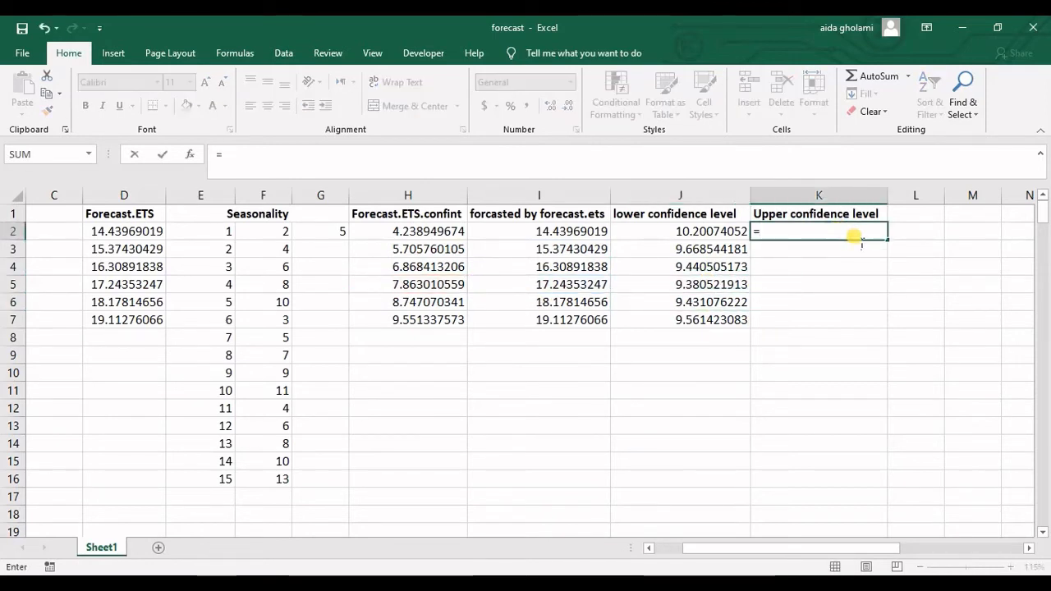
left_click(575, 235)
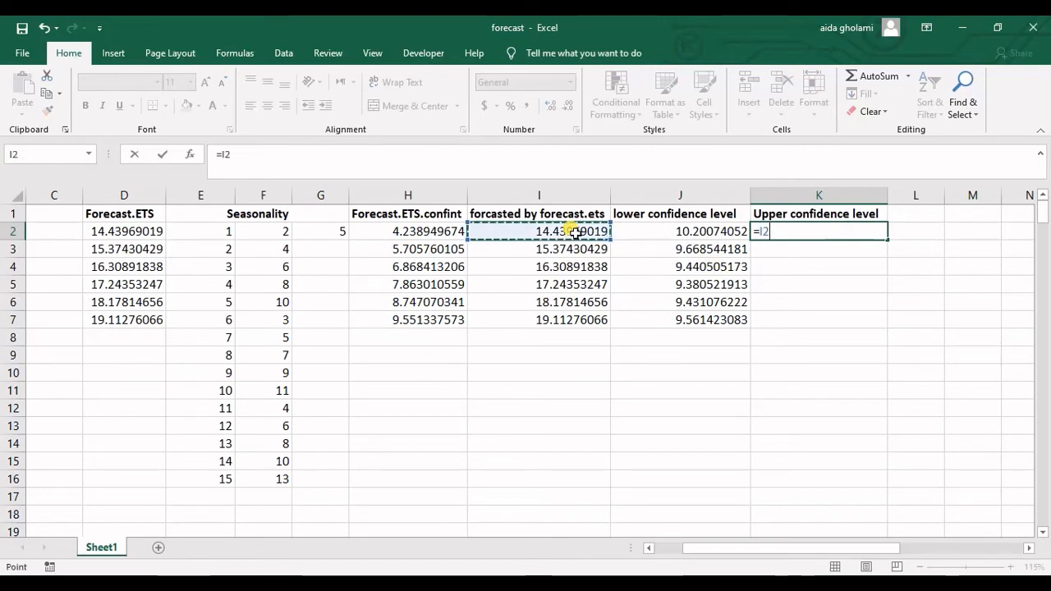
type("+")
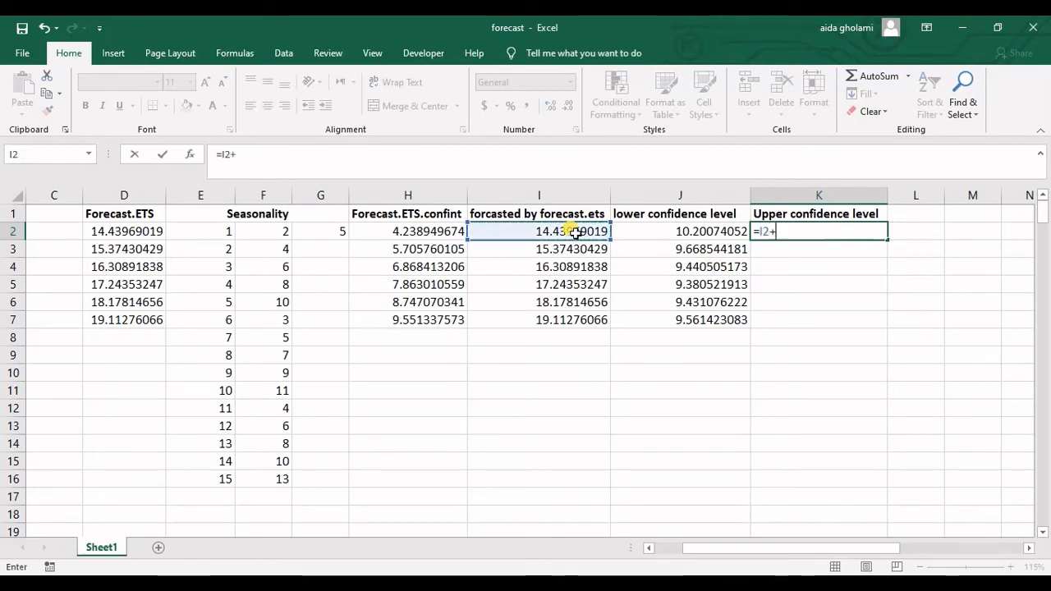
left_click(444, 236)
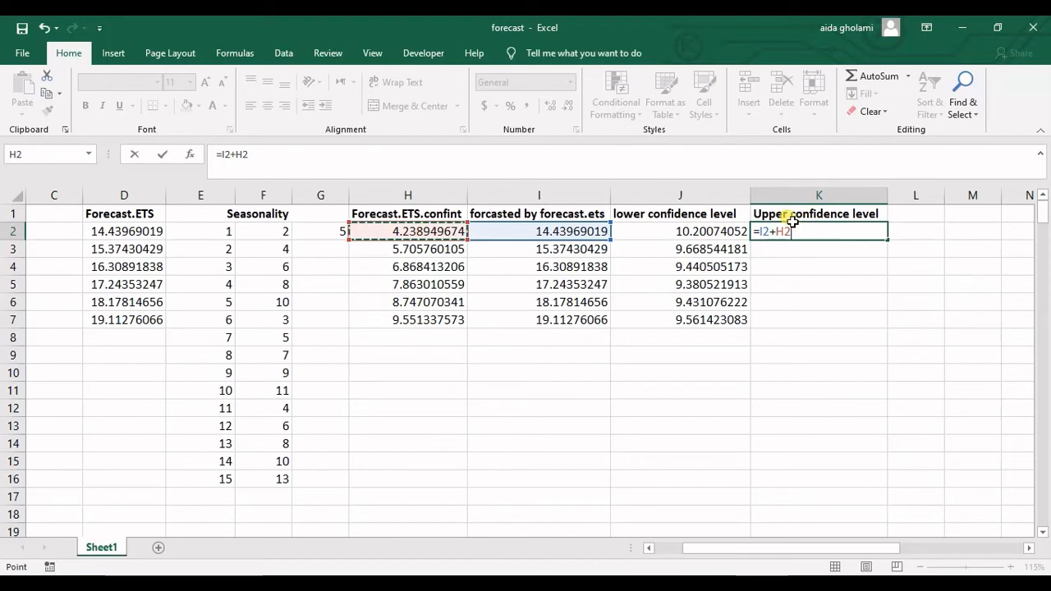
key("Return")
left_click(876, 236)
left_click_drag(893, 245, 886, 331)
left_click(595, 413)
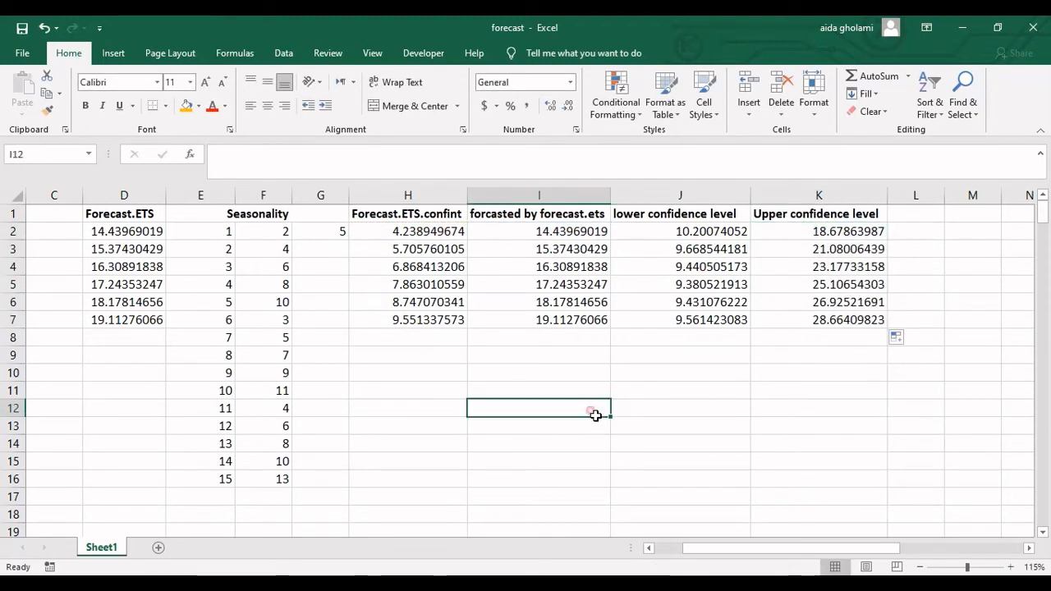
left_click(554, 358)
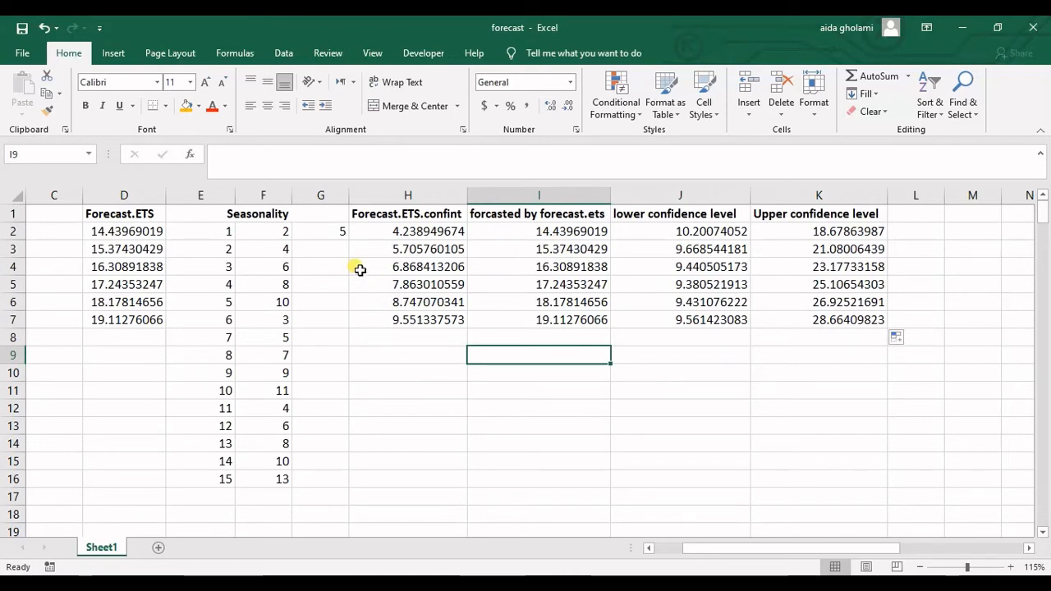
Insert a blank column before the Forecast.ETS.confint column.
scroll(246, 312, "down", 4)
scroll(242, 370, "up", 4)
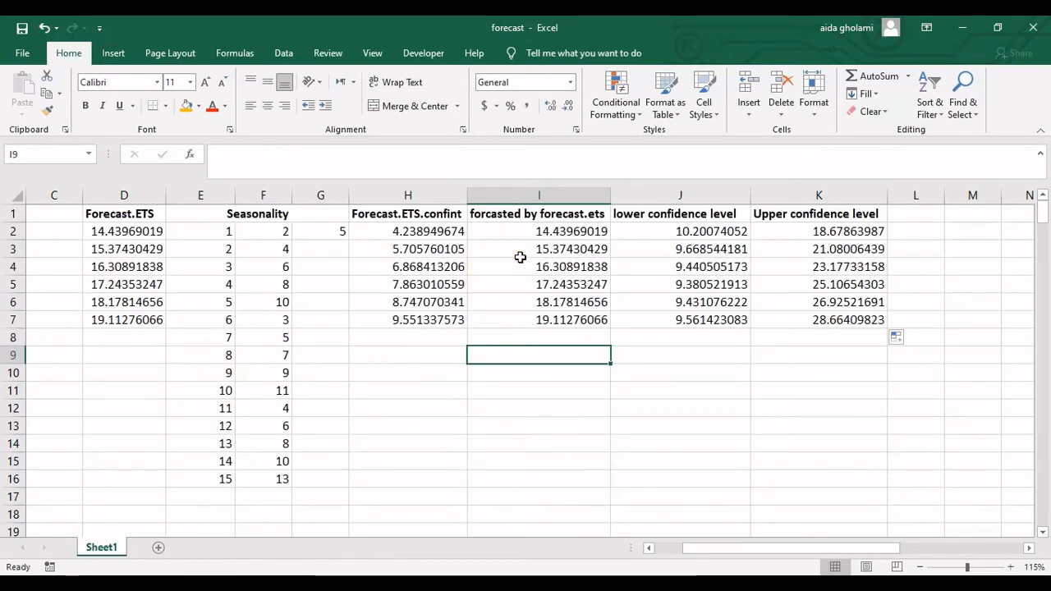
left_click(520, 256)
right_click(420, 202)
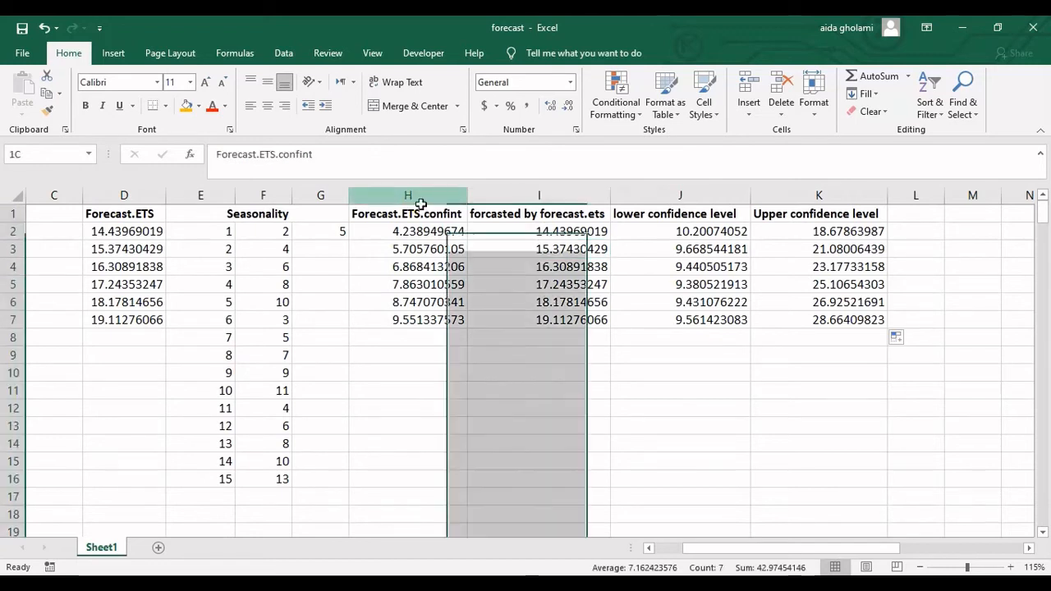
left_click(450, 301)
Number the forecast days from 71 to 76 in H2:H7 as a filled series.
left_click(383, 235)
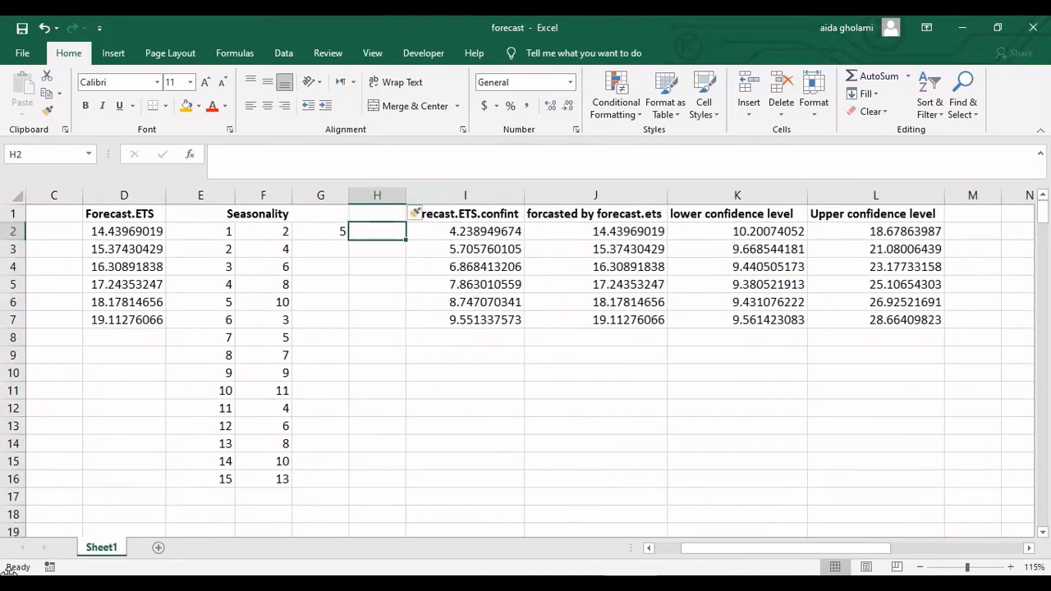
type("71")
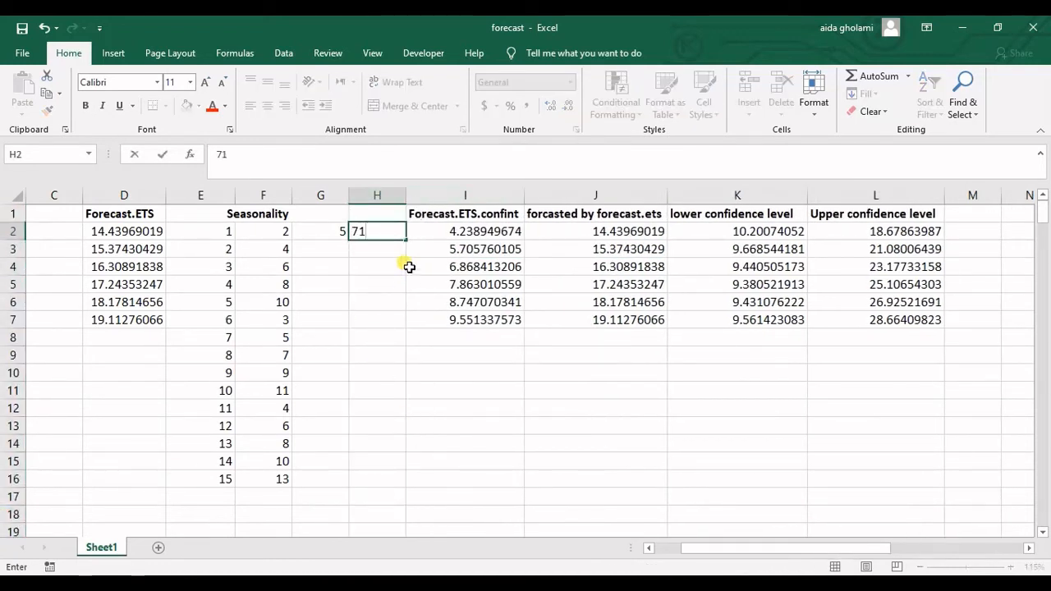
left_click_drag(407, 242, 415, 327)
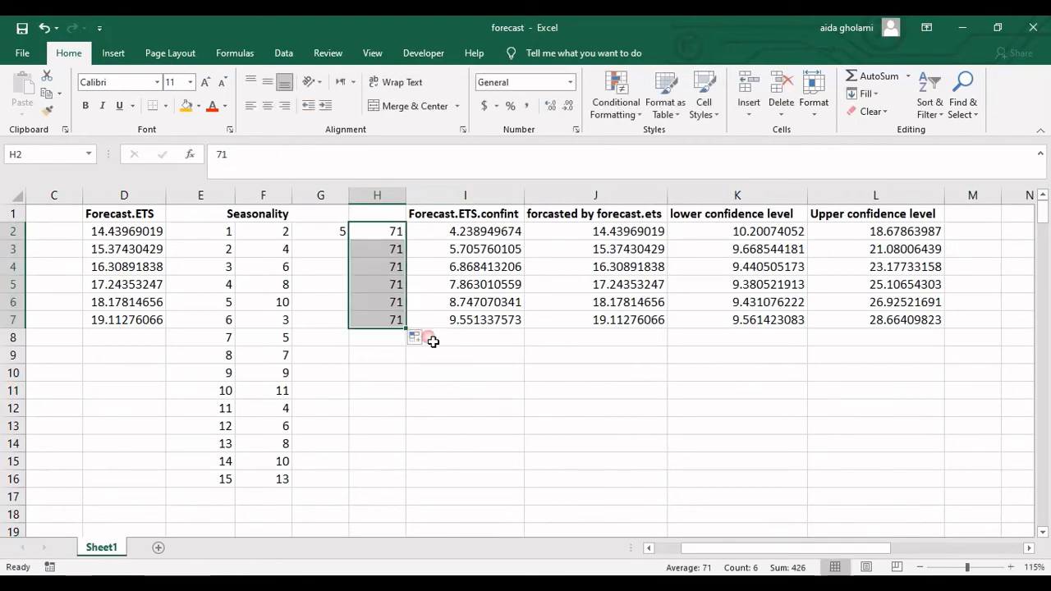
left_click(419, 340)
left_click(446, 372)
left_click(440, 389)
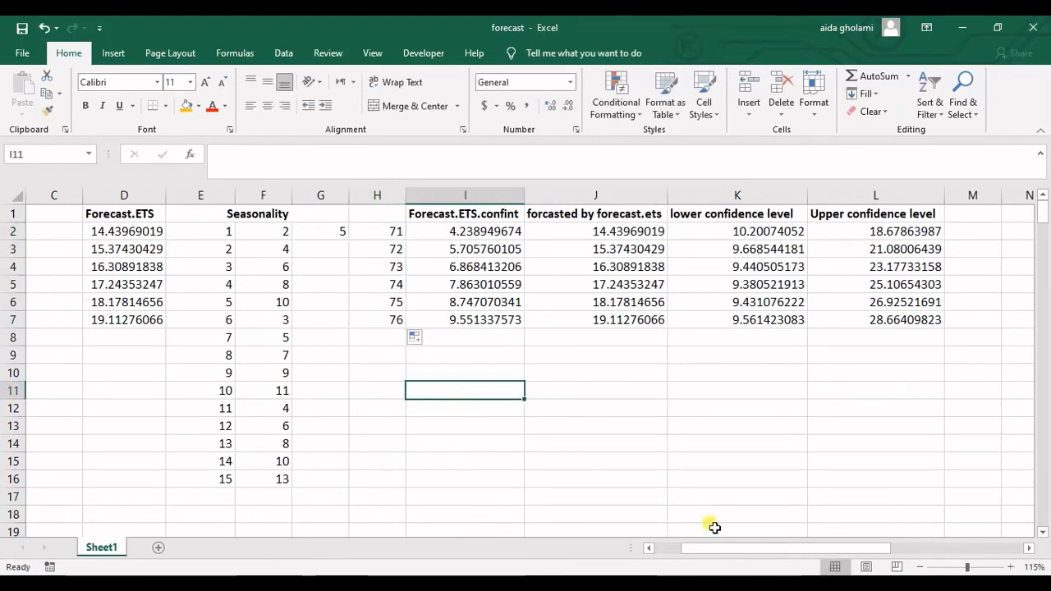
Insert a scatter chart with smooth lines and markers from the day numbers in H2:H7 and the forecasts in J2:J7.
left_click_drag(837, 546, 878, 548)
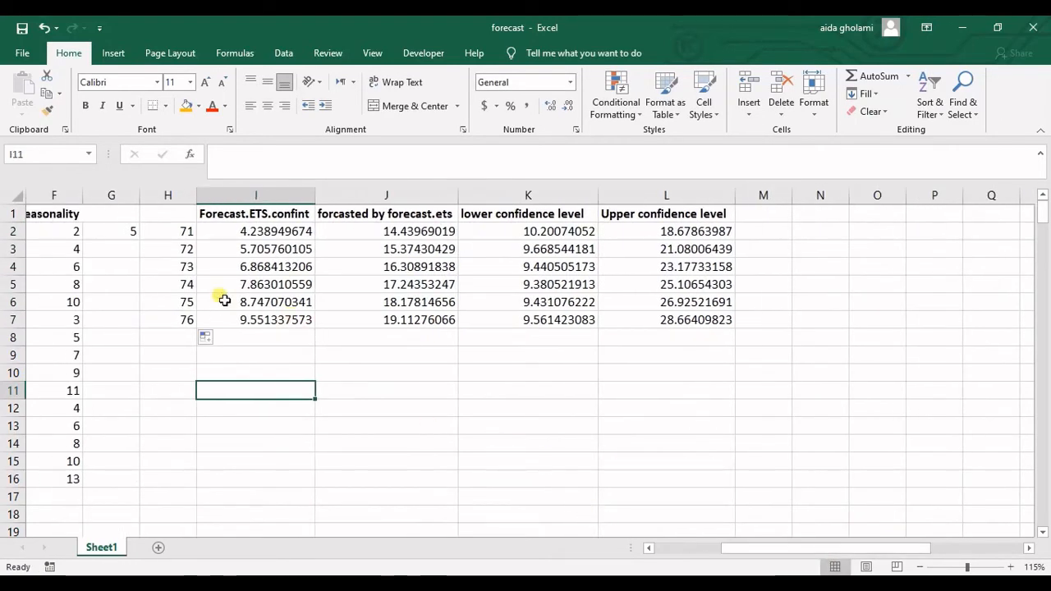
left_click_drag(184, 233, 188, 287)
left_click(188, 234)
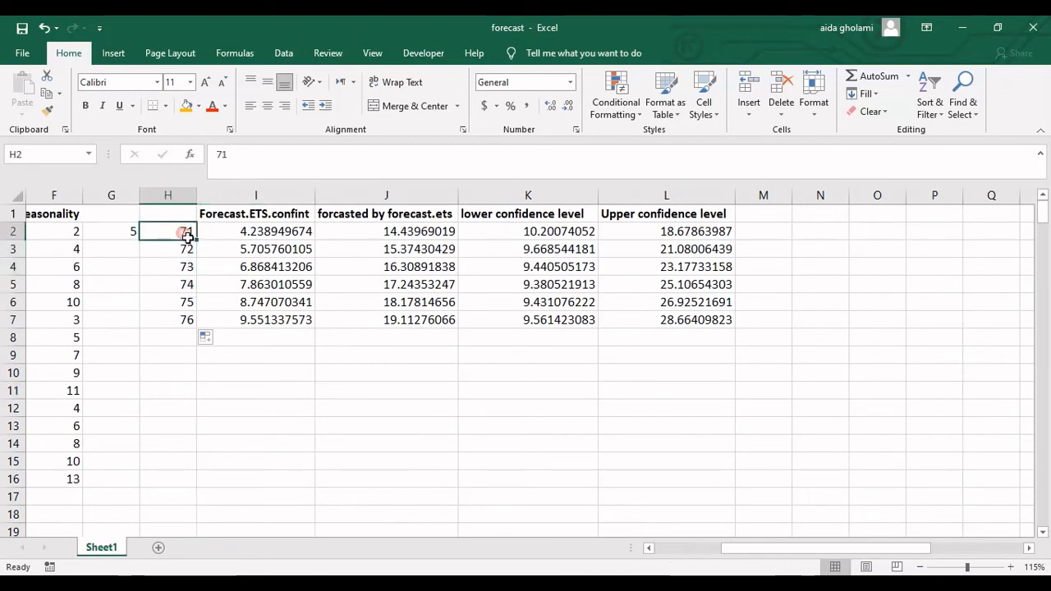
left_click_drag(187, 235, 190, 320)
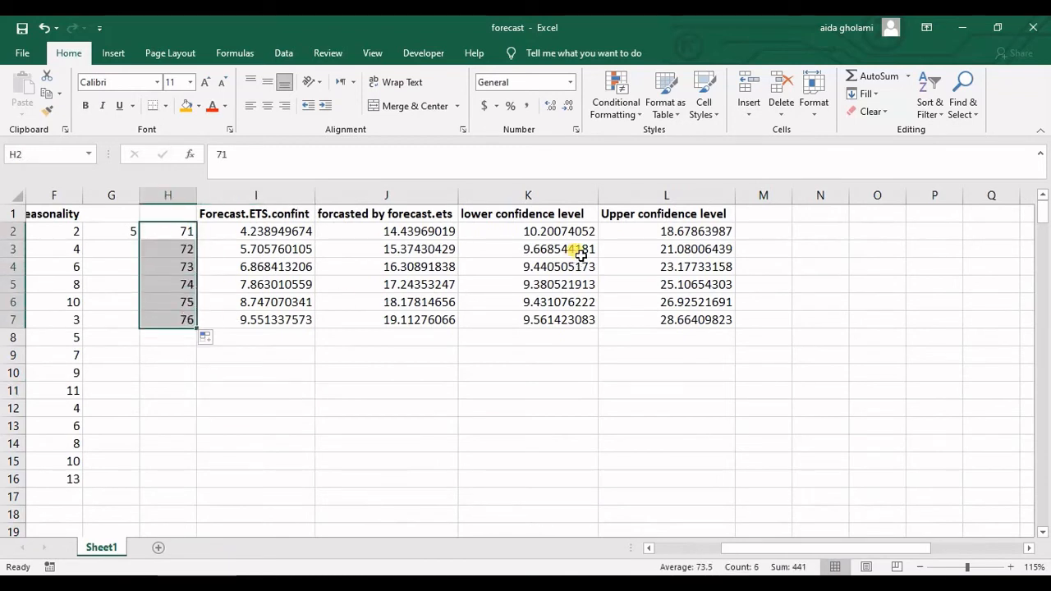
left_click_drag(402, 233, 419, 319, "ctrl")
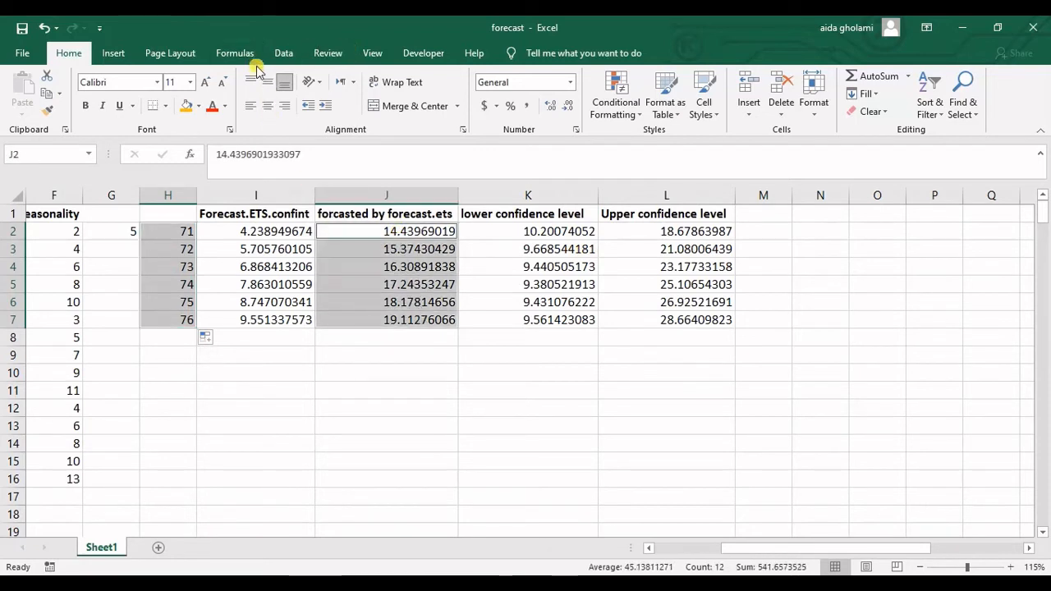
left_click(283, 53)
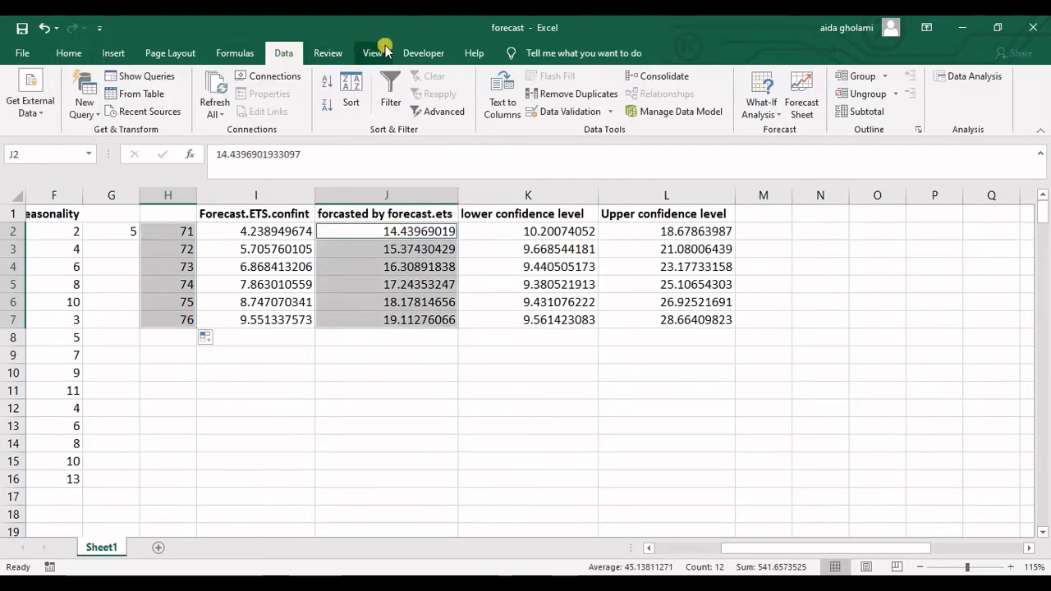
left_click(113, 54)
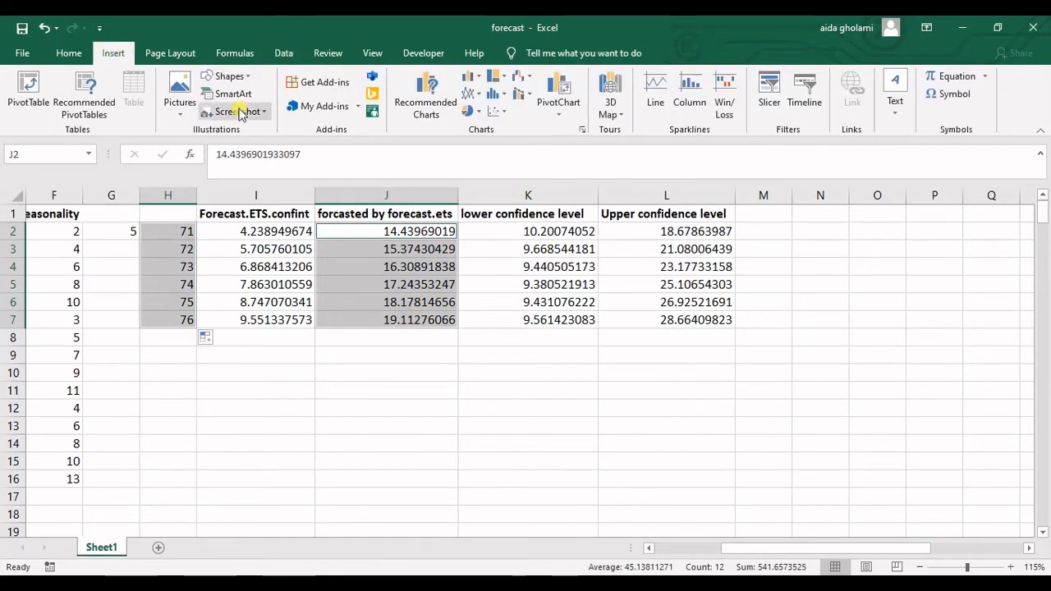
left_click(499, 111)
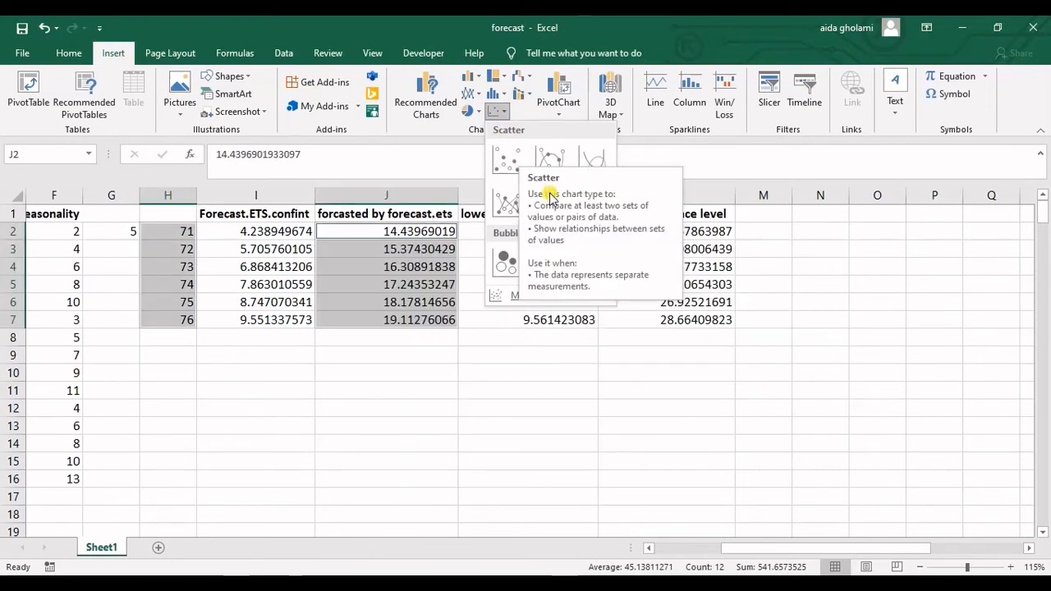
left_click(549, 156)
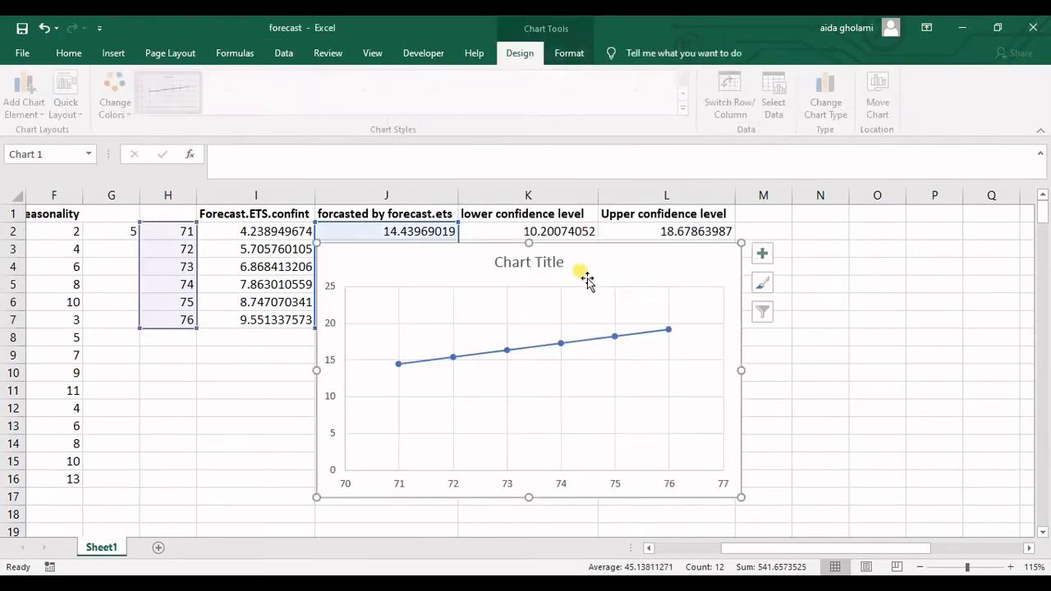
Move the scatter chart below the forecast table so that it starts under row 7.
left_click_drag(582, 280, 575, 344)
scroll(583, 287, "down", 1)
mouse_move(612, 282)
left_mouse_down()
mouse_move(565, 327)
mouse_move(561, 304)
left_mouse_up()
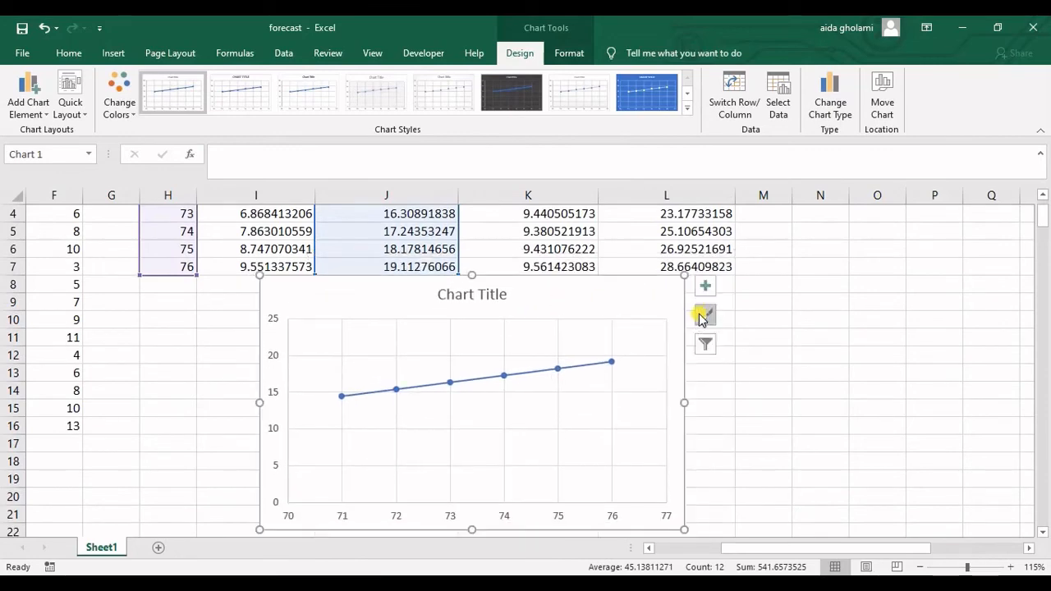
Start adding a new data series to the scatter chart, taking its name from the lower confidence level header in K1.
scroll(777, 298, "up", 1)
left_click(537, 232)
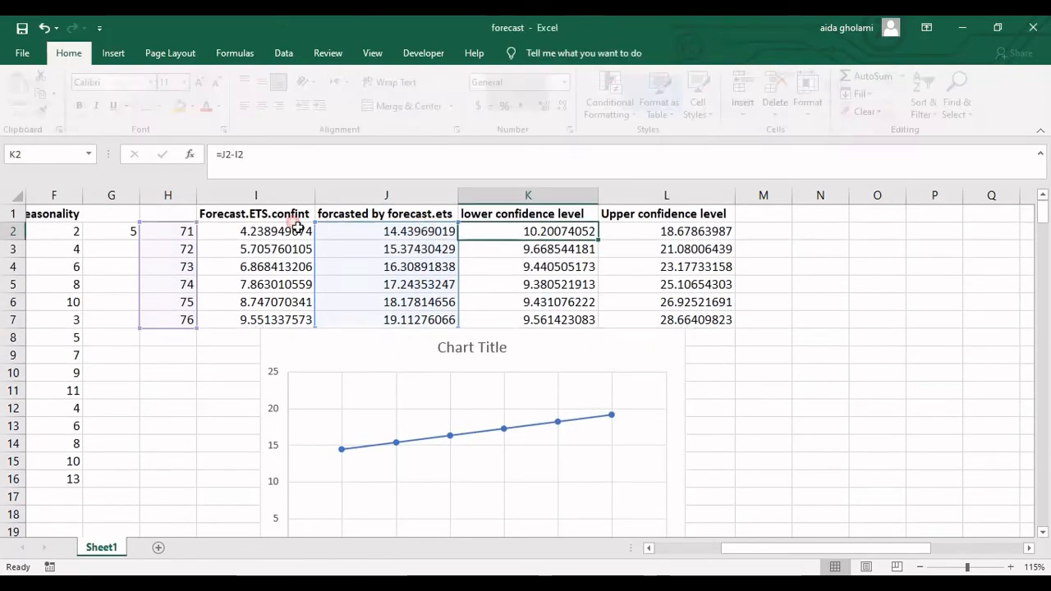
right_click(478, 394)
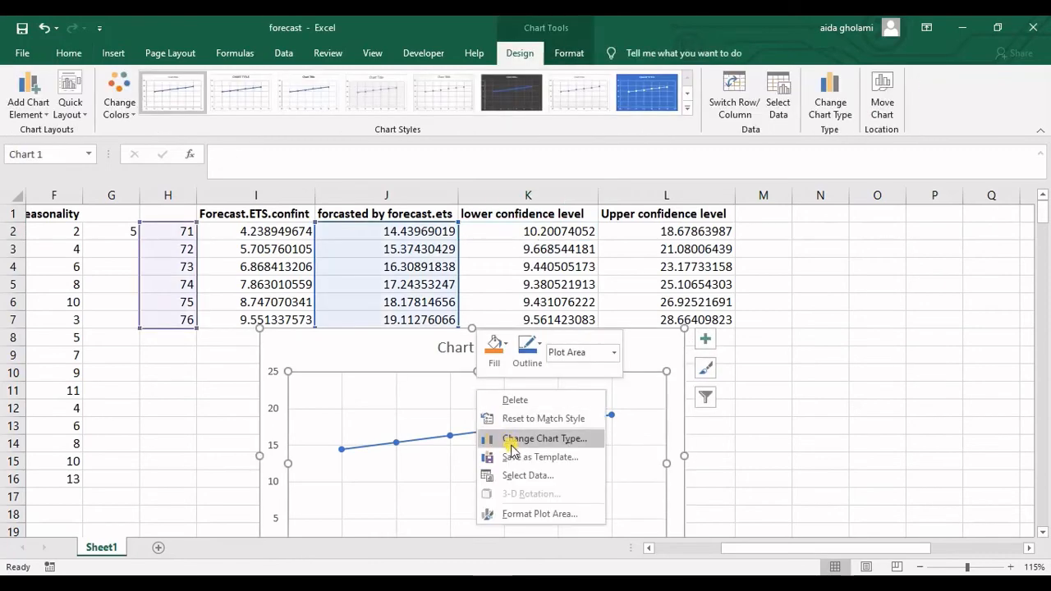
left_click(514, 475)
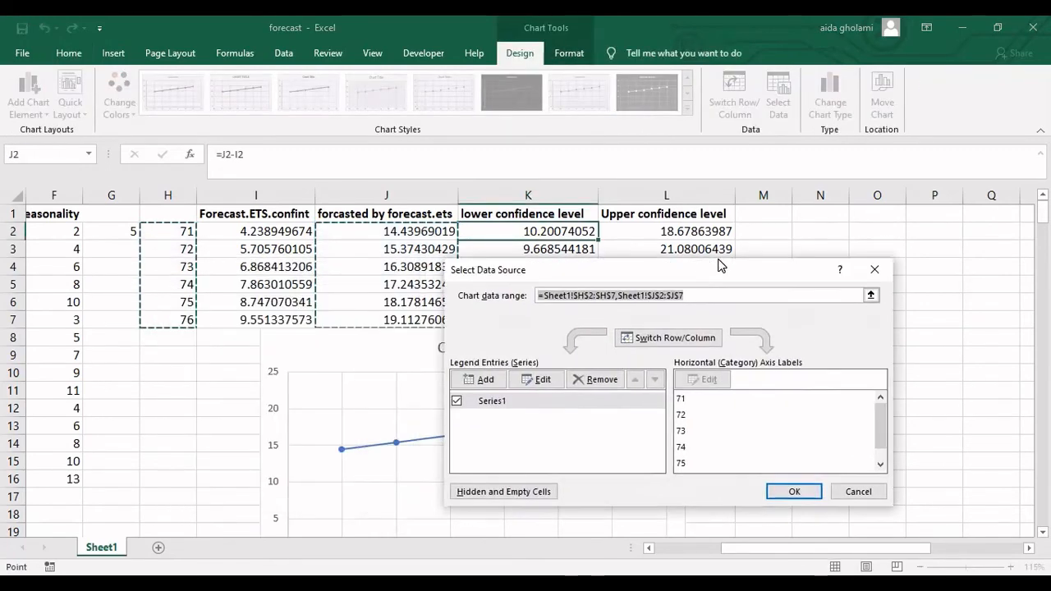
left_click(470, 381)
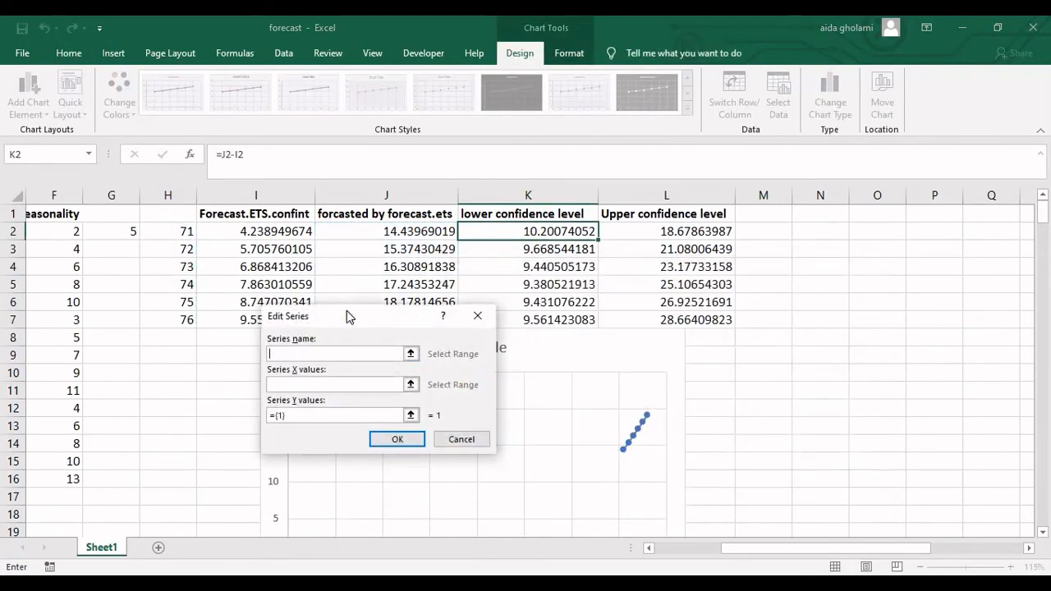
left_click_drag(346, 312, 492, 312)
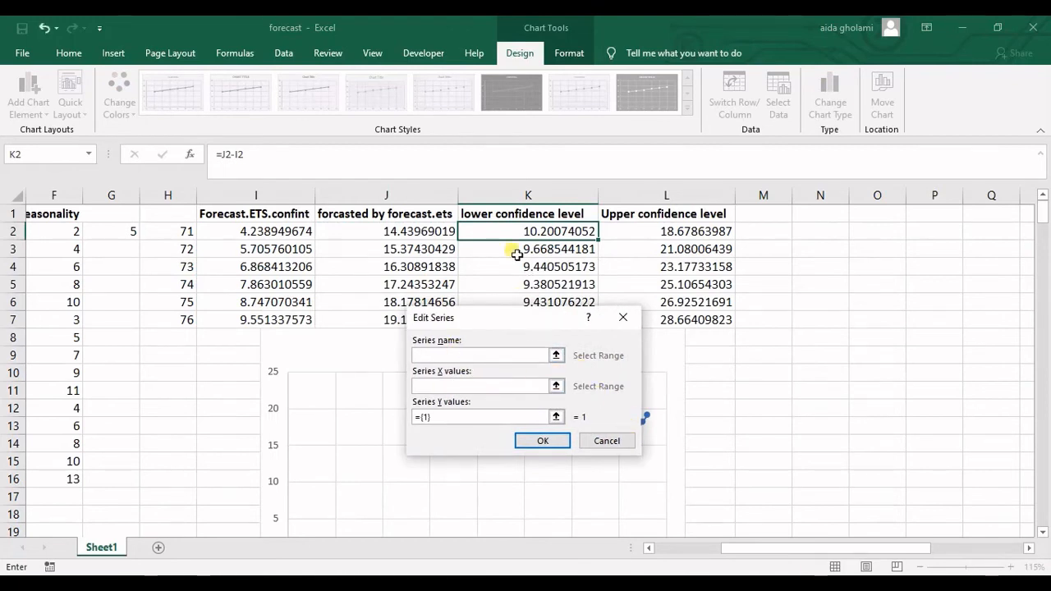
left_click(495, 214)
Set the lower confidence level series' X values to H2:H7 and its Y values to K2:K7.
left_click(505, 386)
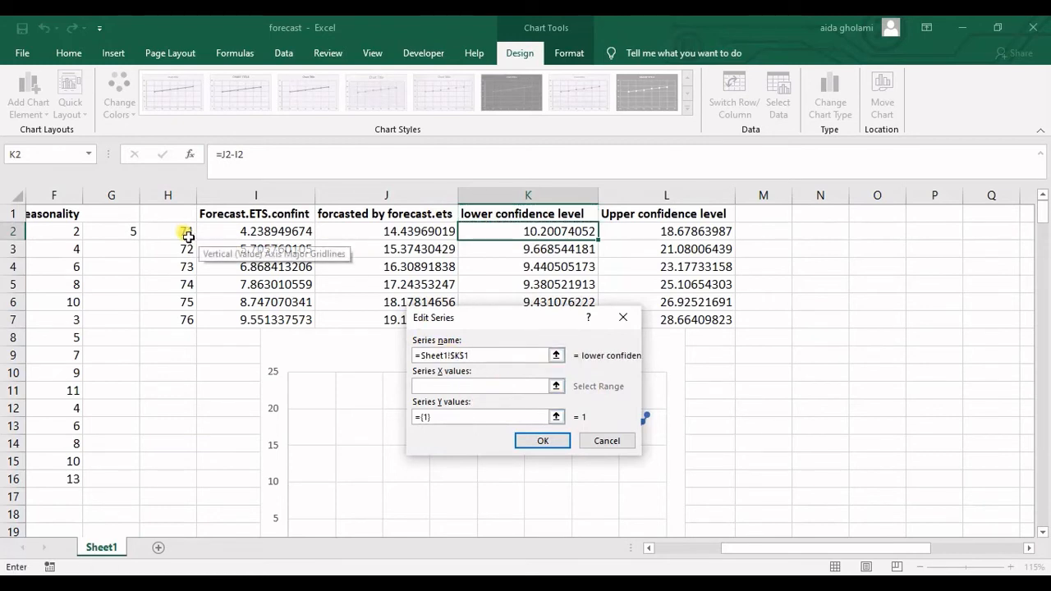
left_click_drag(182, 233, 183, 321)
left_click(435, 418)
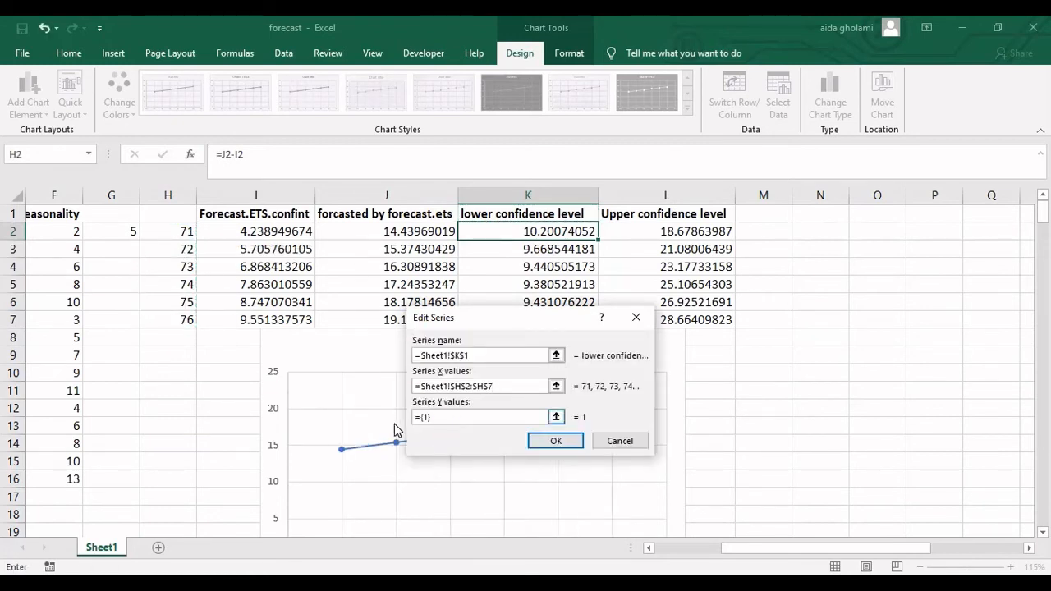
key("BackSpace")
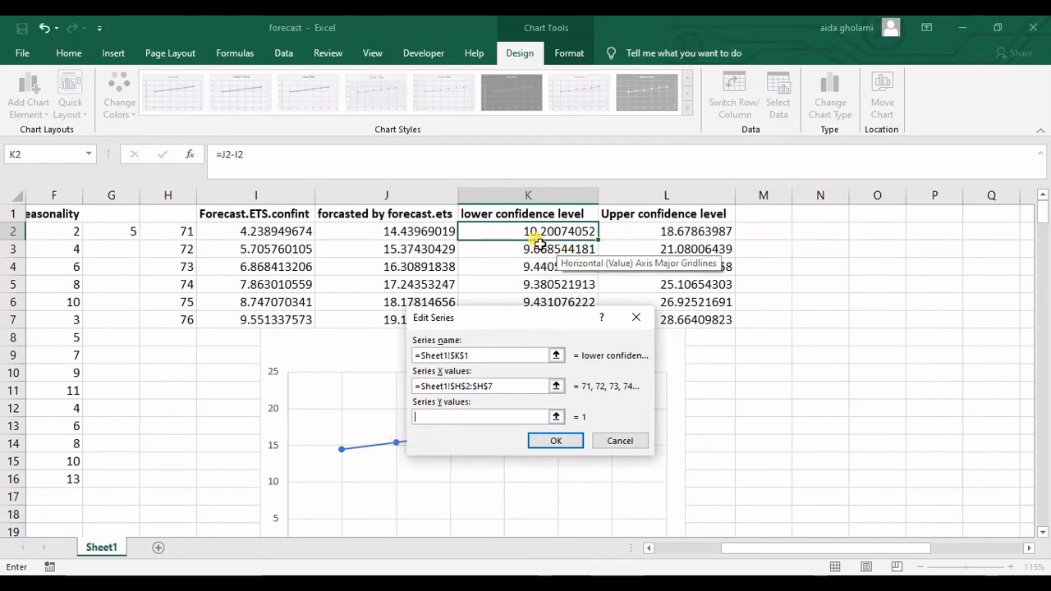
left_click_drag(536, 235, 768, 252)
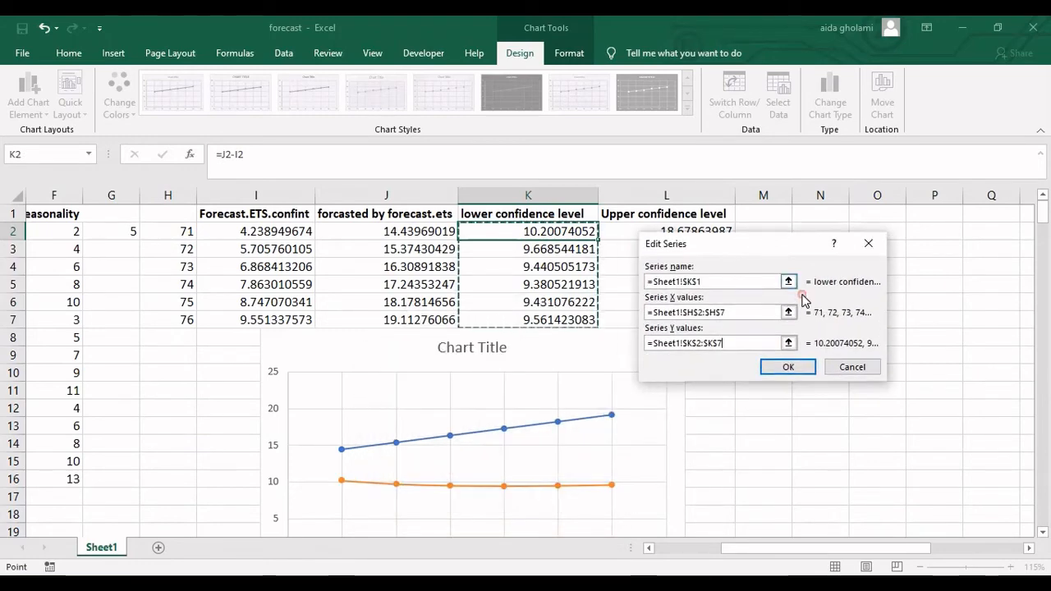
left_click(801, 368)
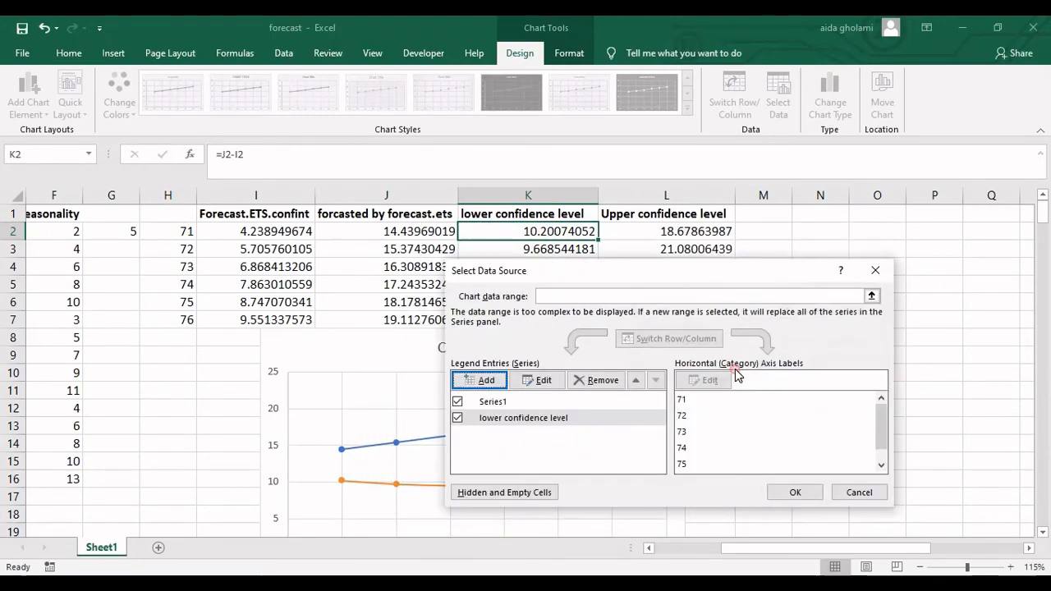
left_click(486, 382)
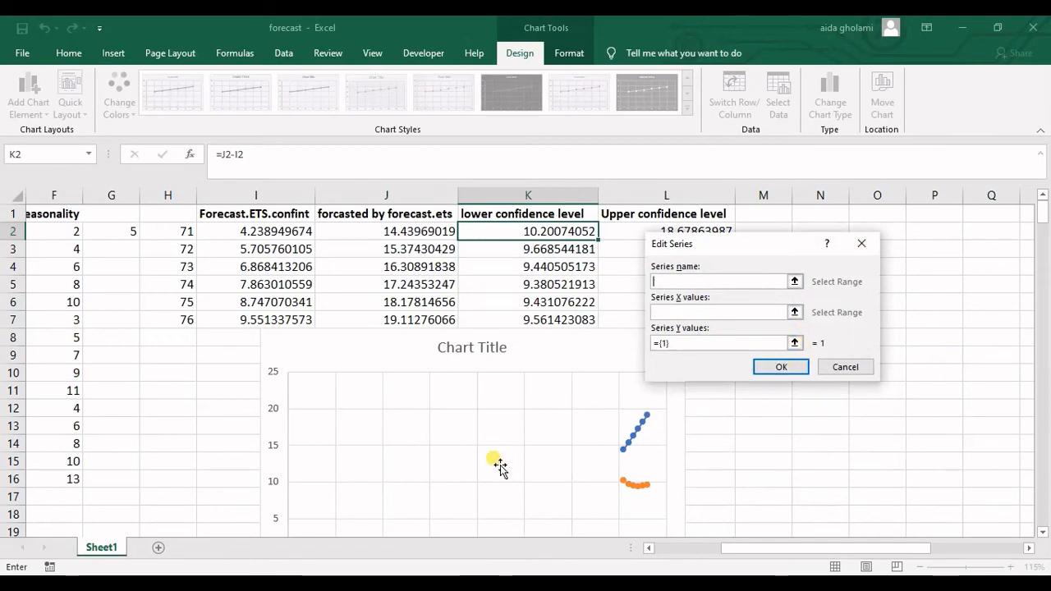
scroll(492, 460, "down", 2)
scroll(488, 443, "up", 1)
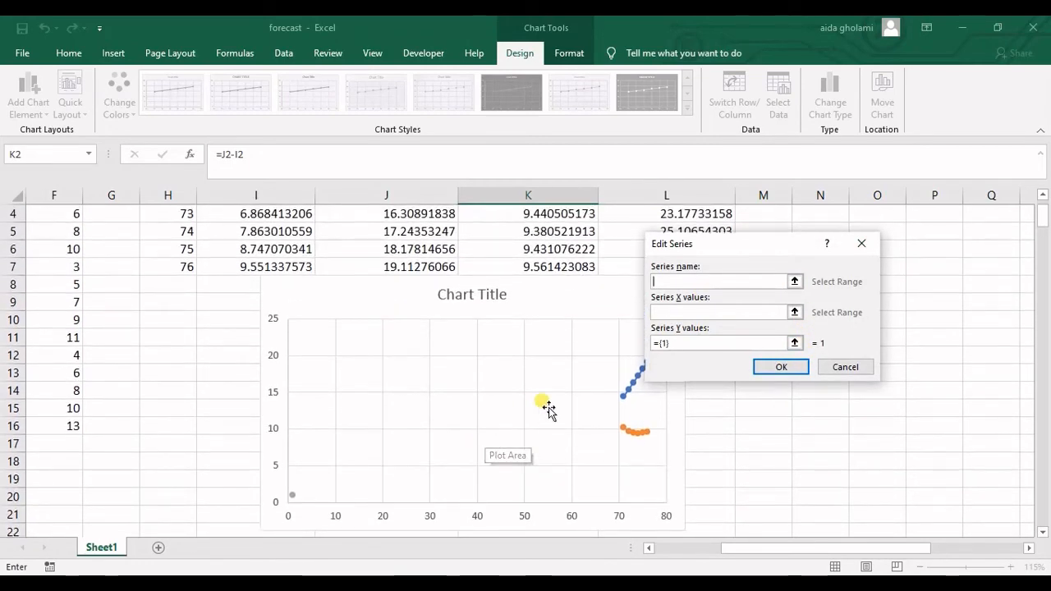
scroll(706, 312, "up", 1)
left_click(861, 243)
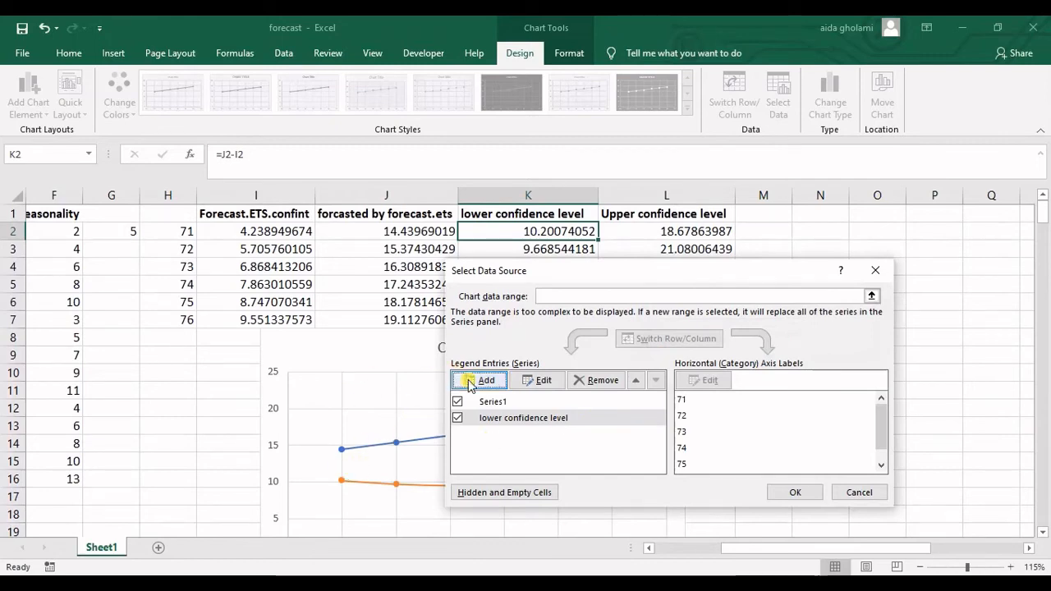
Add a chart series named from the Upper confidence level header in L1, with X values H2:H7 and Y values L2:L7.
key("Return")
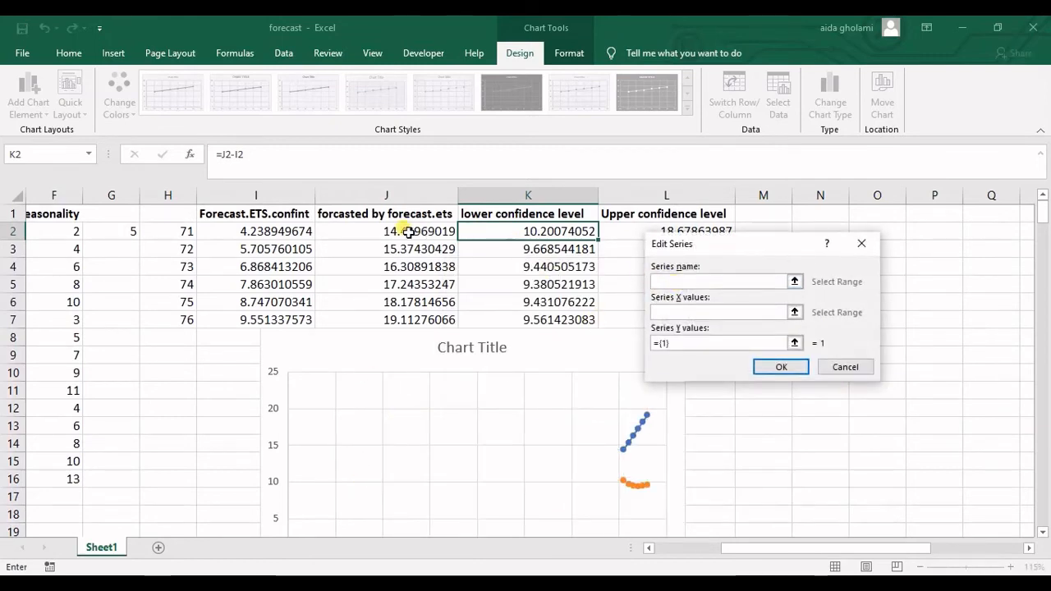
left_click(651, 213)
left_click(717, 313)
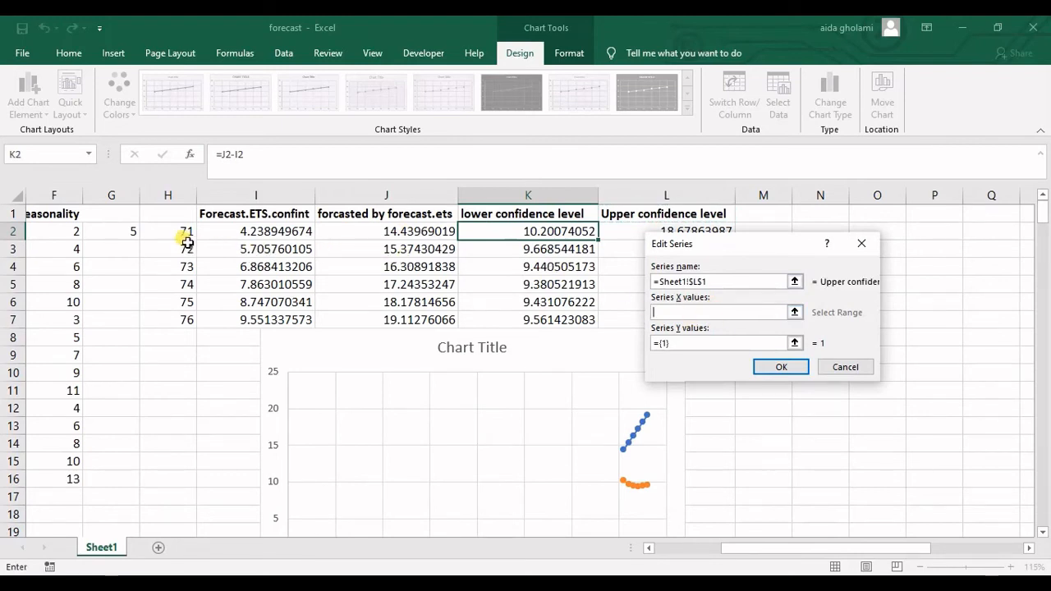
left_click_drag(185, 241, 184, 320)
key("Tab")
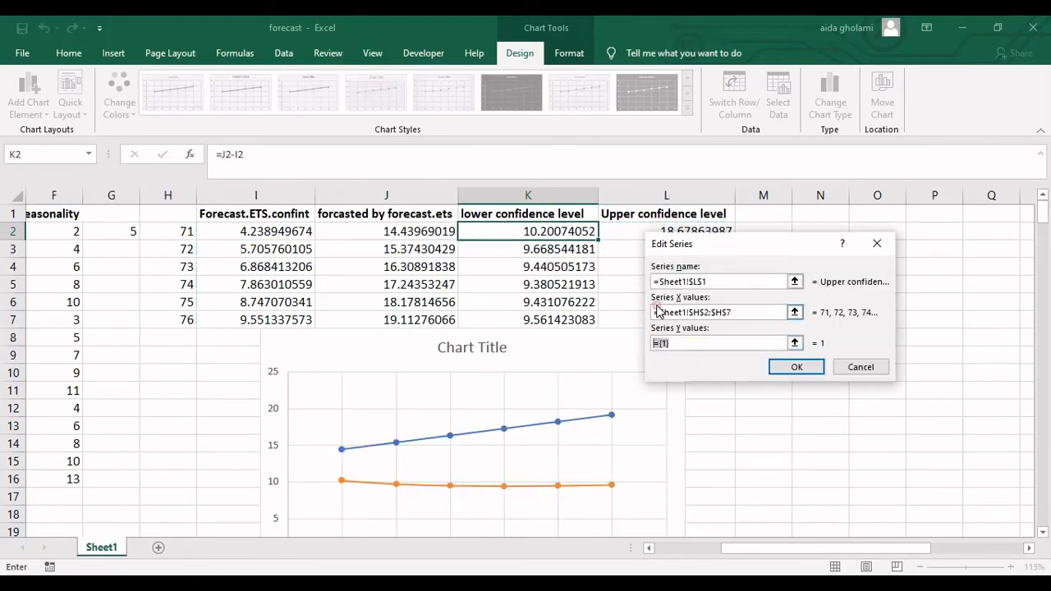
left_click_drag(633, 237, 727, 322)
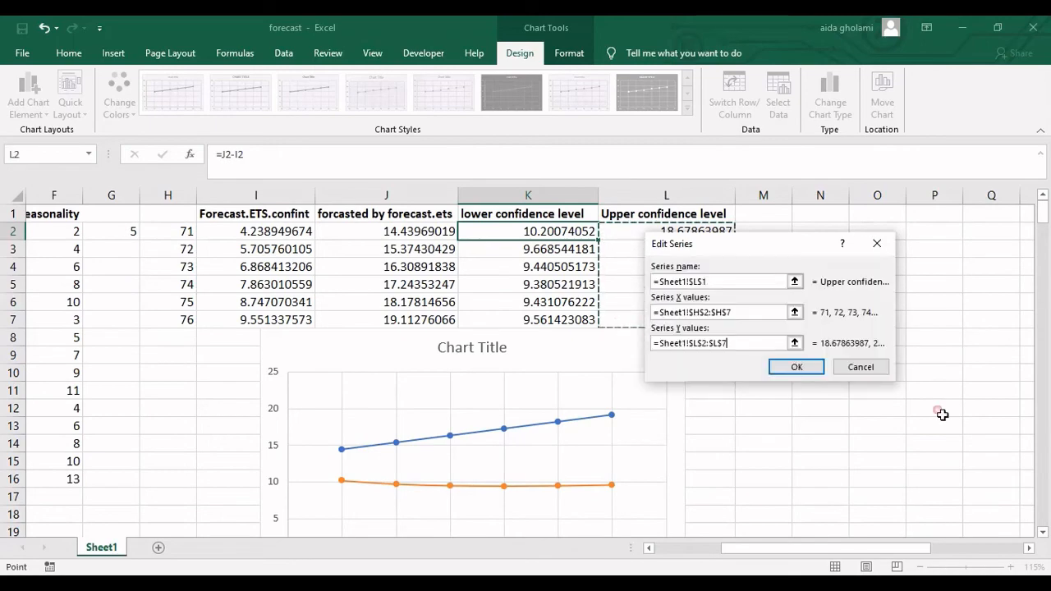
left_click(796, 367)
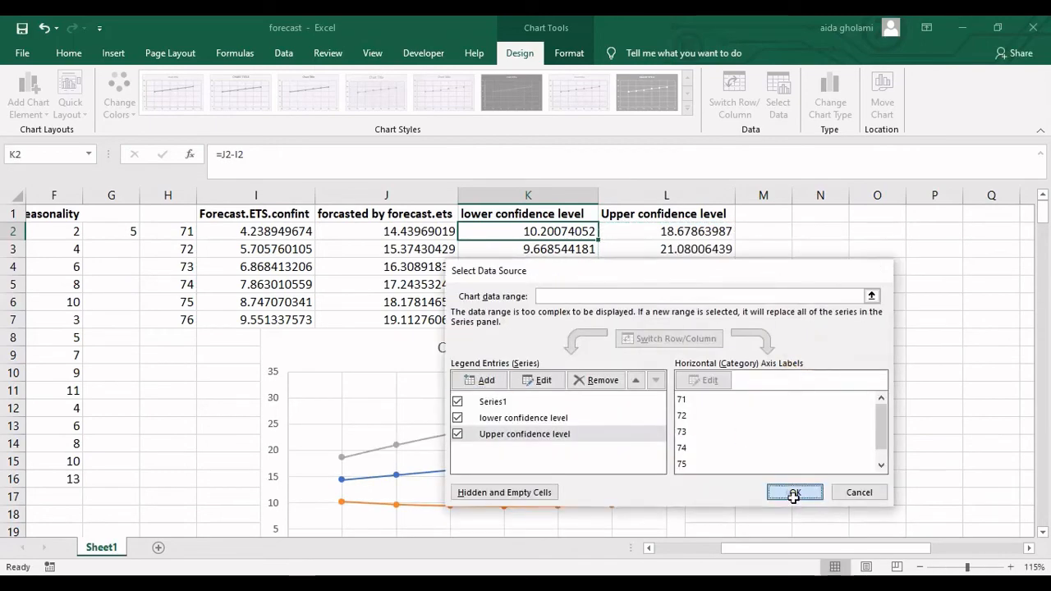
left_click(793, 492)
scroll(361, 402, "down", 1)
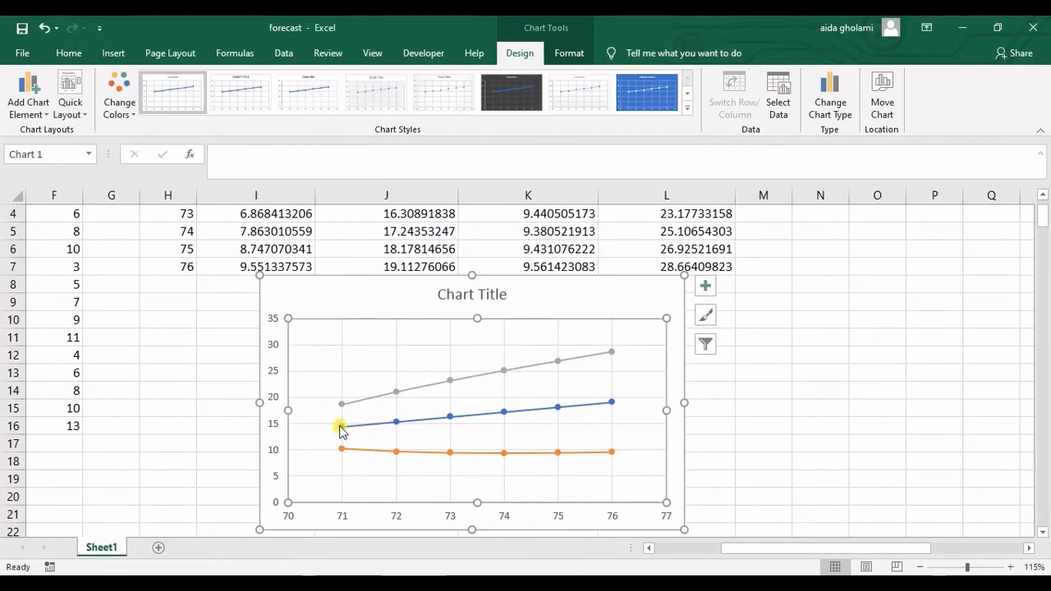
scroll(427, 423, "up", 1)
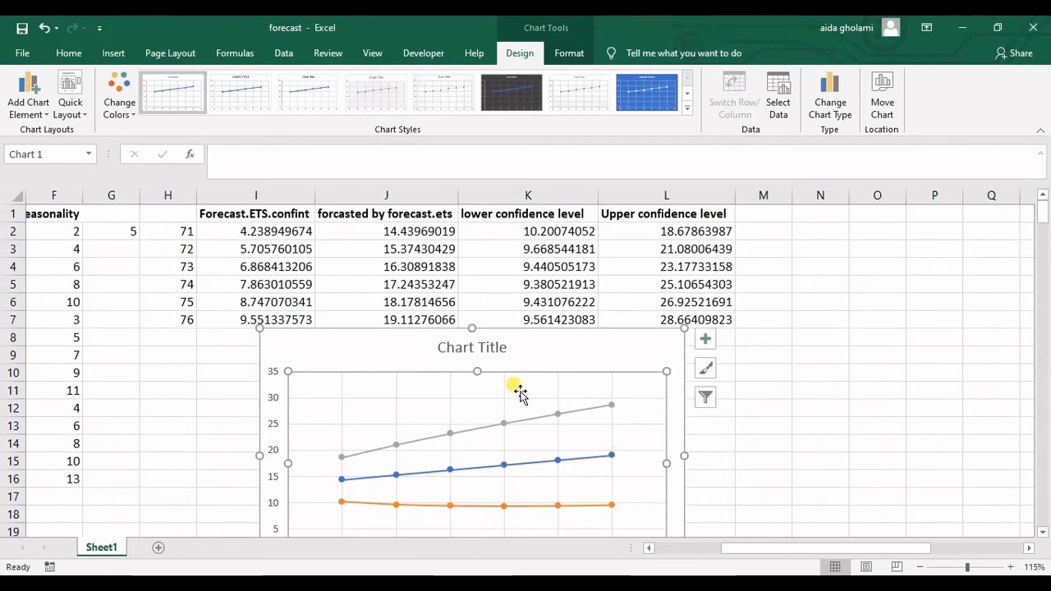
right_click(473, 387)
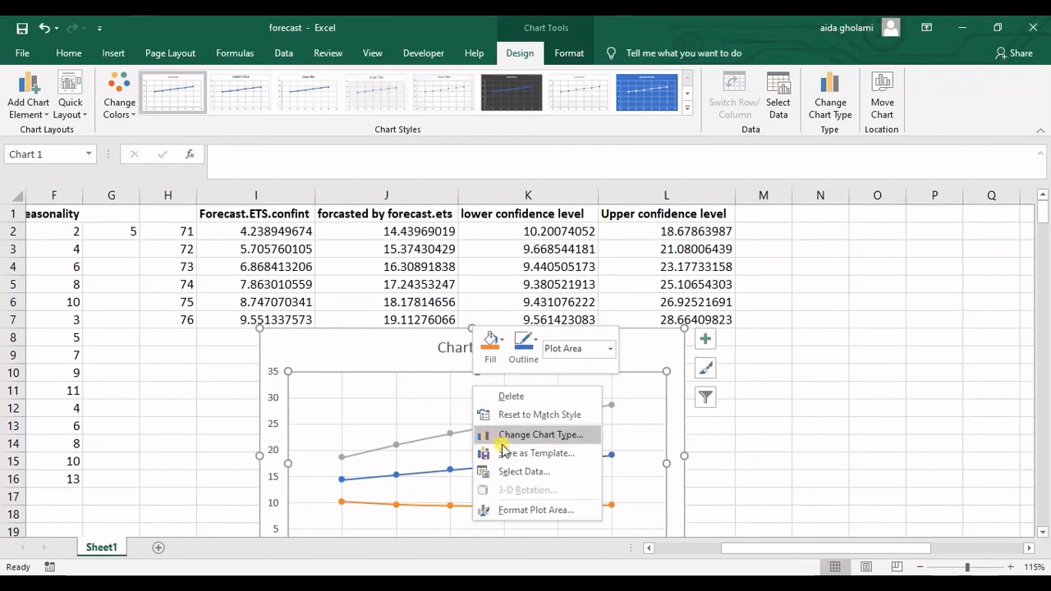
key("Escape")
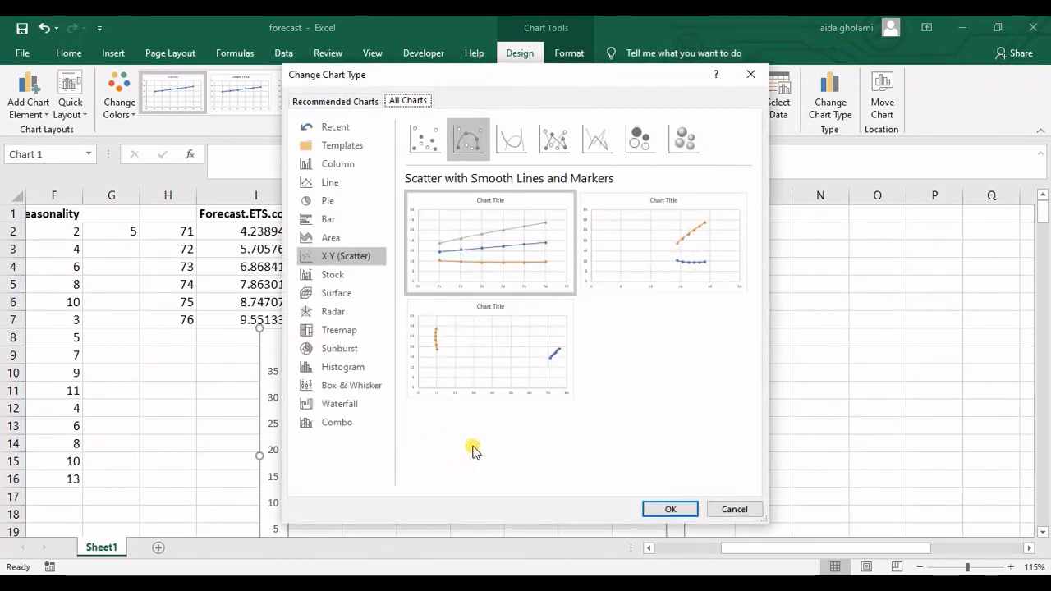
left_click(750, 74)
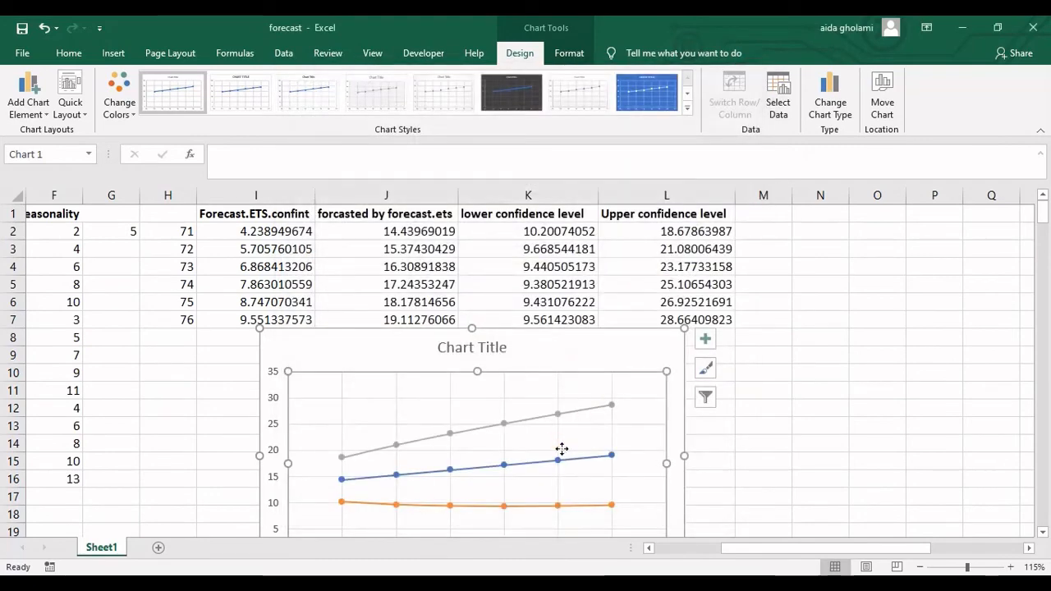
Recolor the whole scatter chart with the monochromatic gray palette.
left_click(554, 419)
scroll(649, 417, "down", 1)
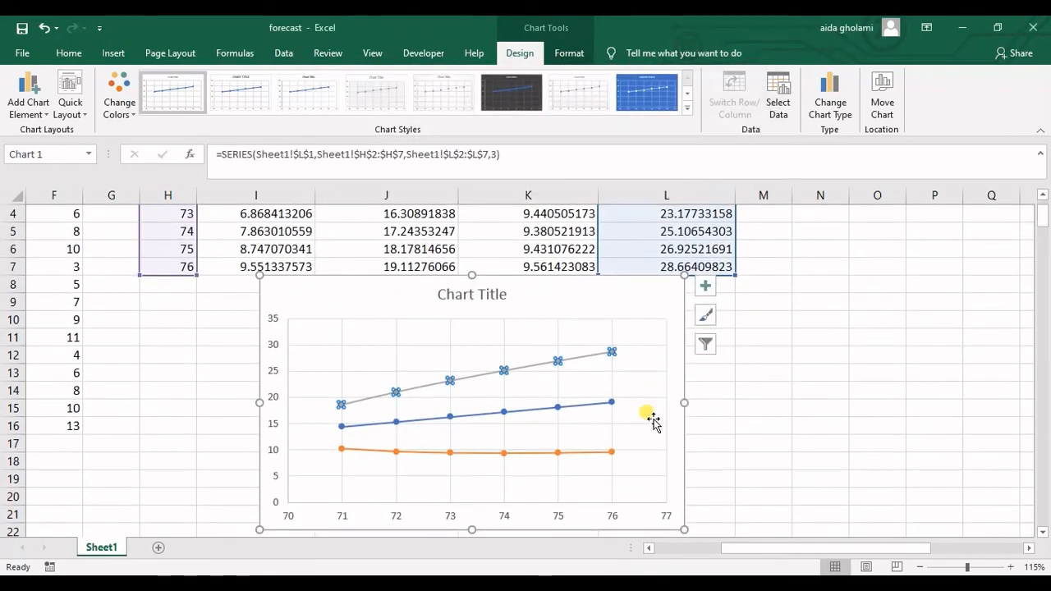
left_click(705, 316)
scroll(798, 436, "down", 5)
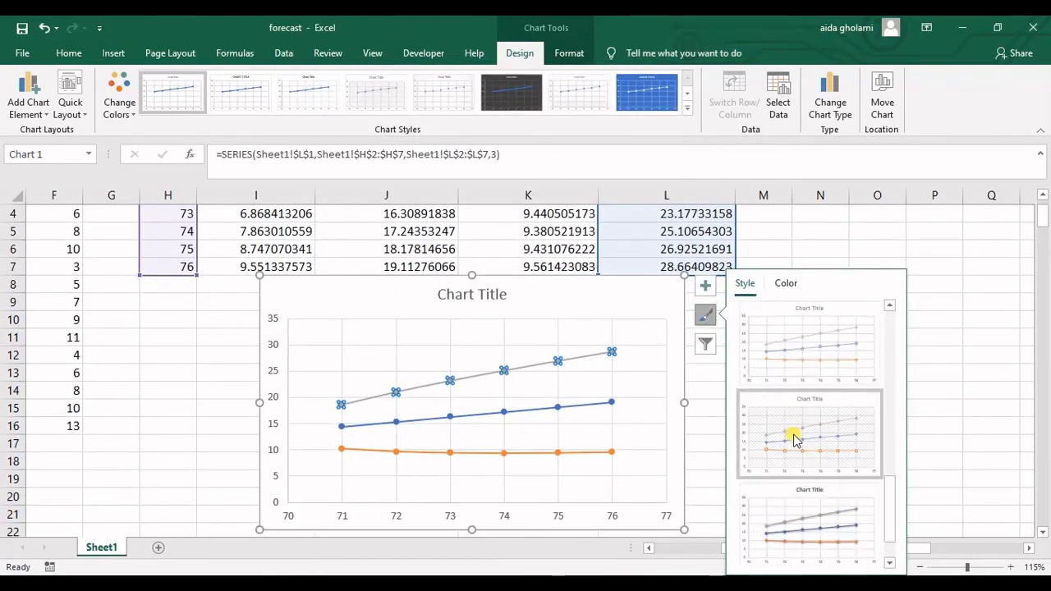
left_click(784, 282)
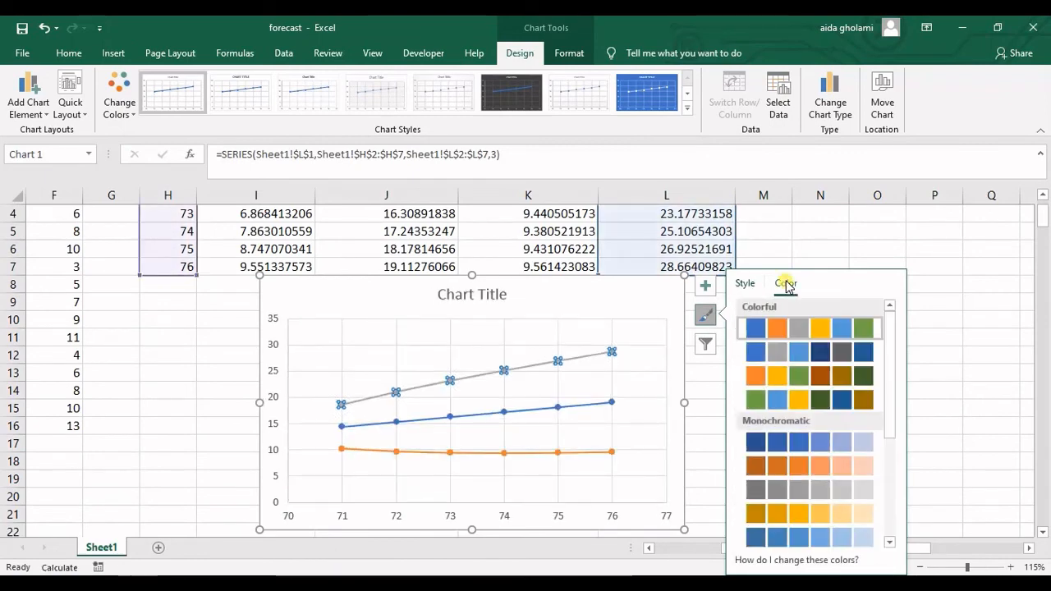
left_click(807, 493)
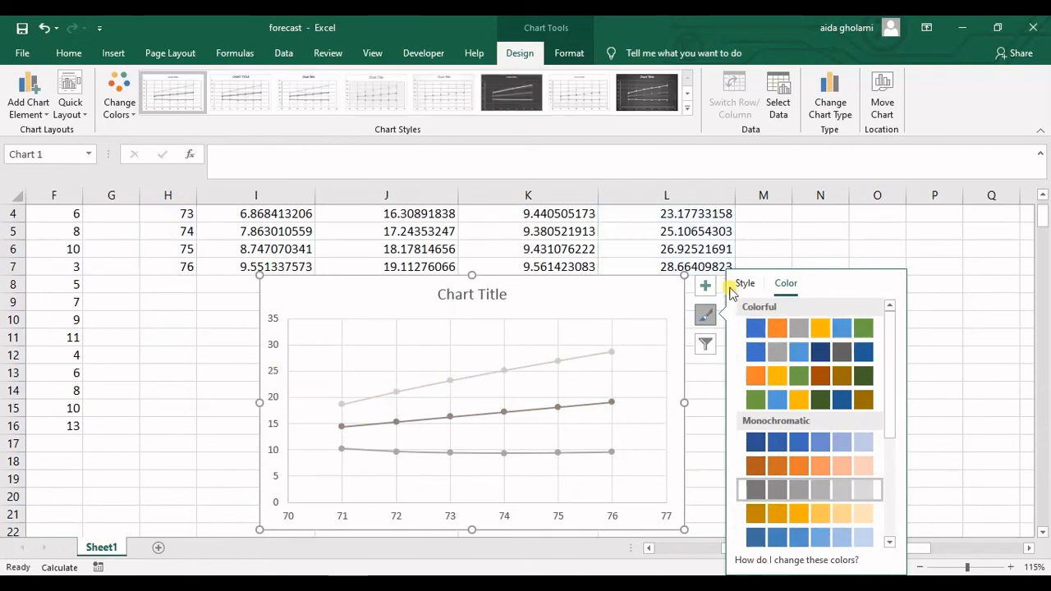
left_click(550, 360)
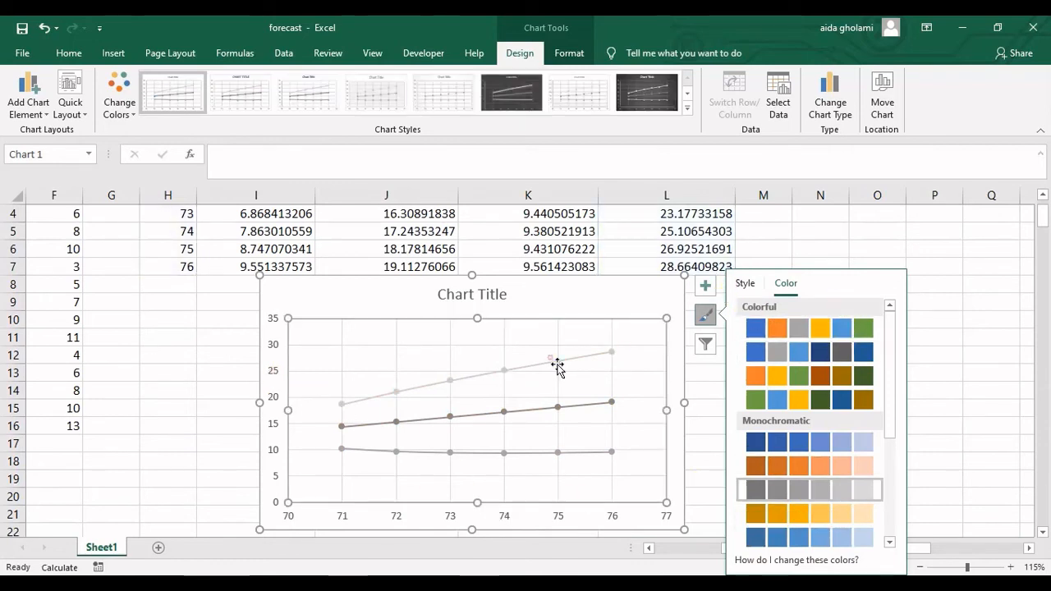
left_click(648, 306)
left_click(936, 232)
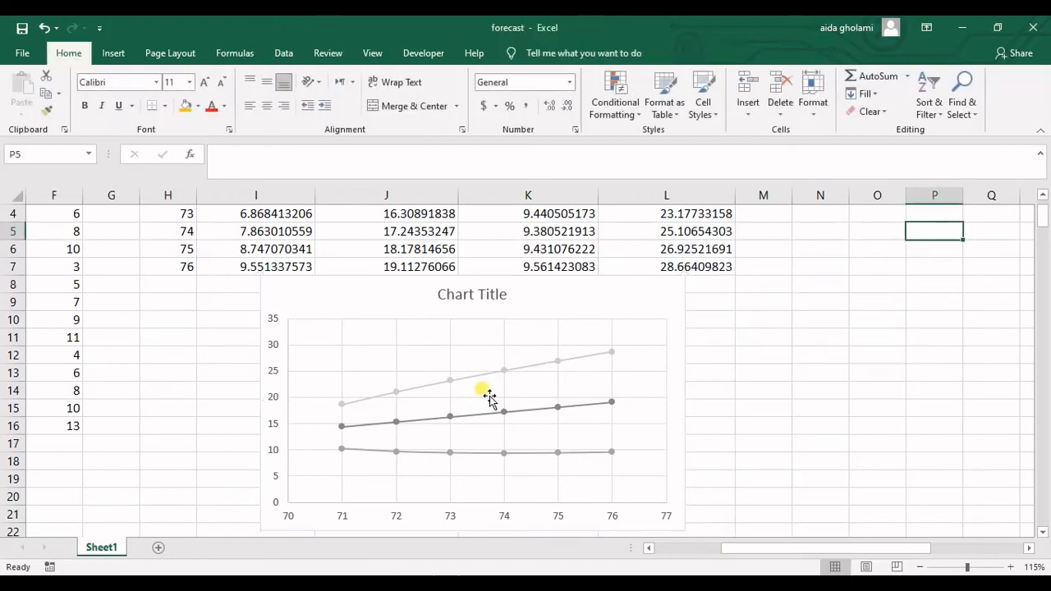
Fill the markers of the middle forecast series with a dark gray theme color.
left_click(482, 377)
left_click(482, 380)
left_click(484, 415)
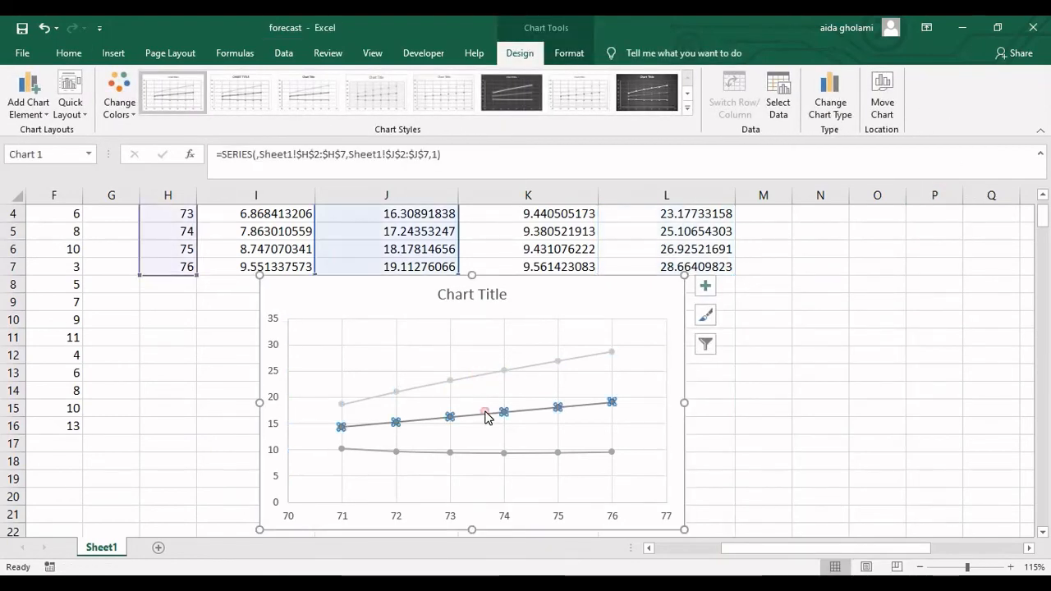
right_click(486, 413)
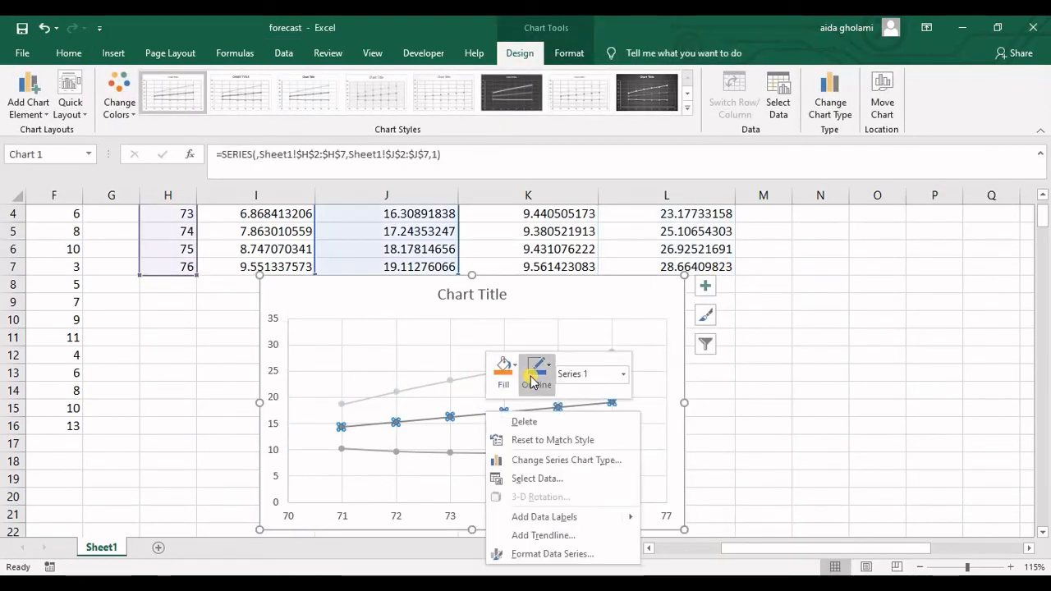
left_click(504, 376)
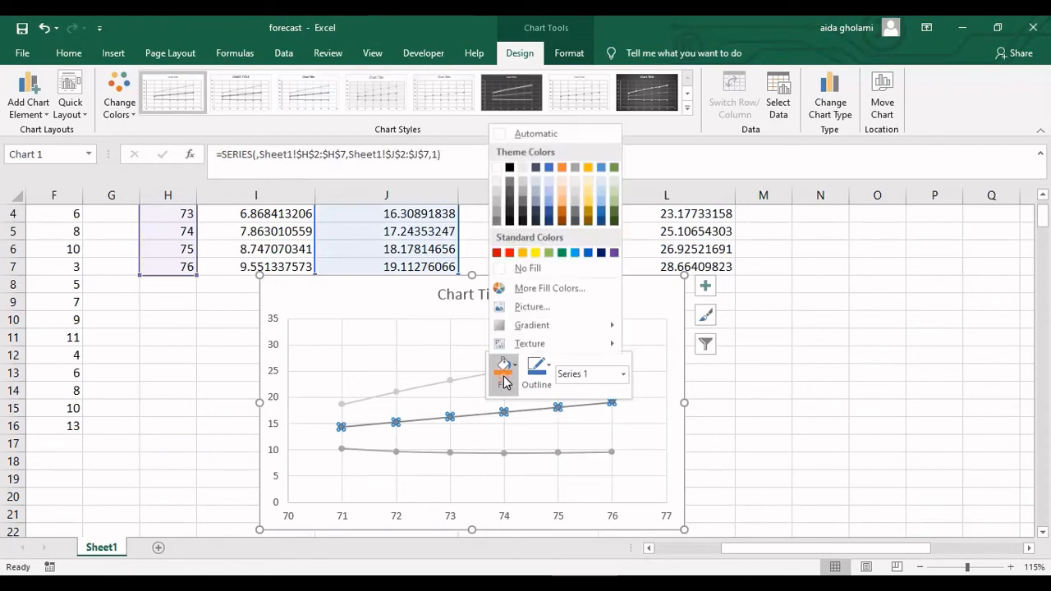
left_click(508, 205)
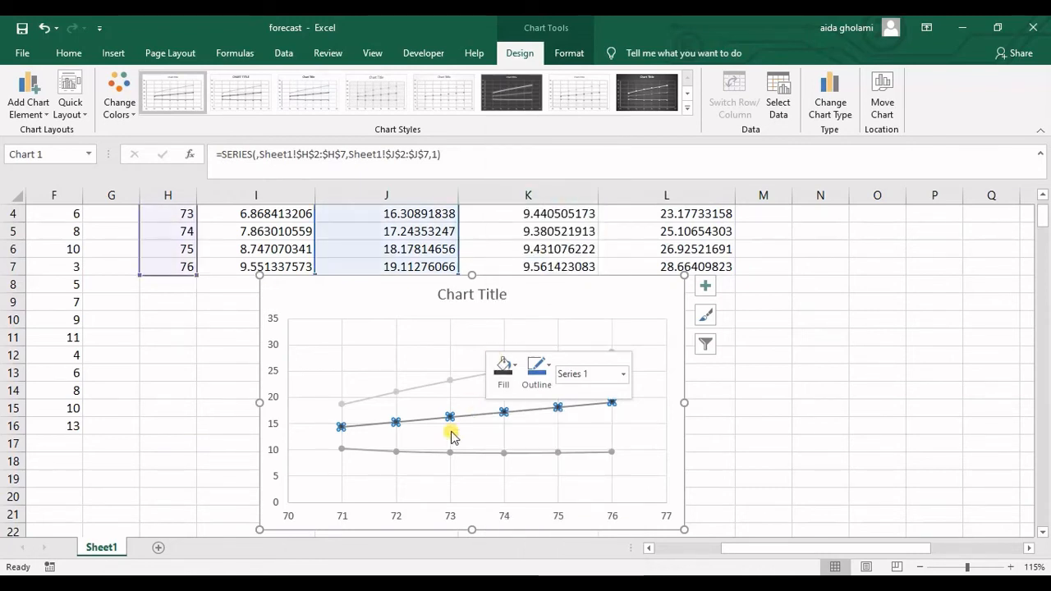
Fill the markers of the Upper confidence level series with a light shade of the white theme color.
left_click(455, 380)
right_click(454, 380)
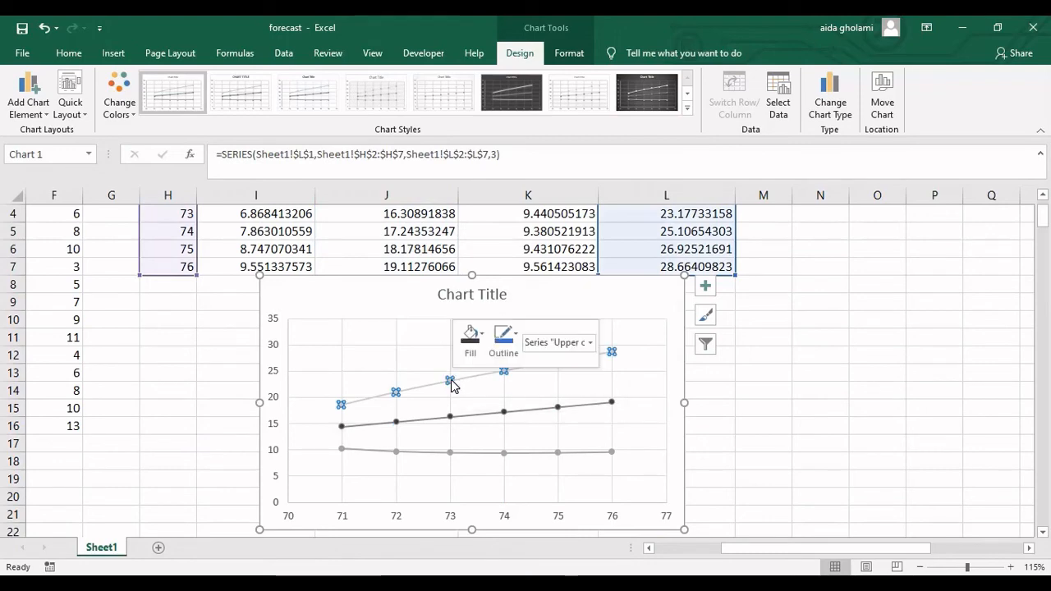
left_click(470, 336)
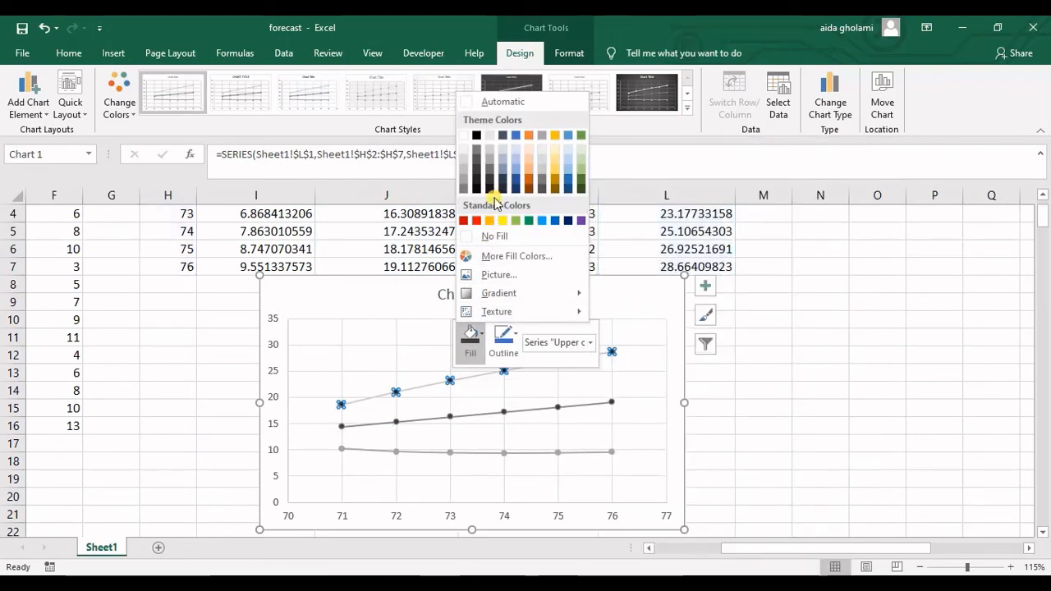
left_click(462, 160)
left_click(523, 471)
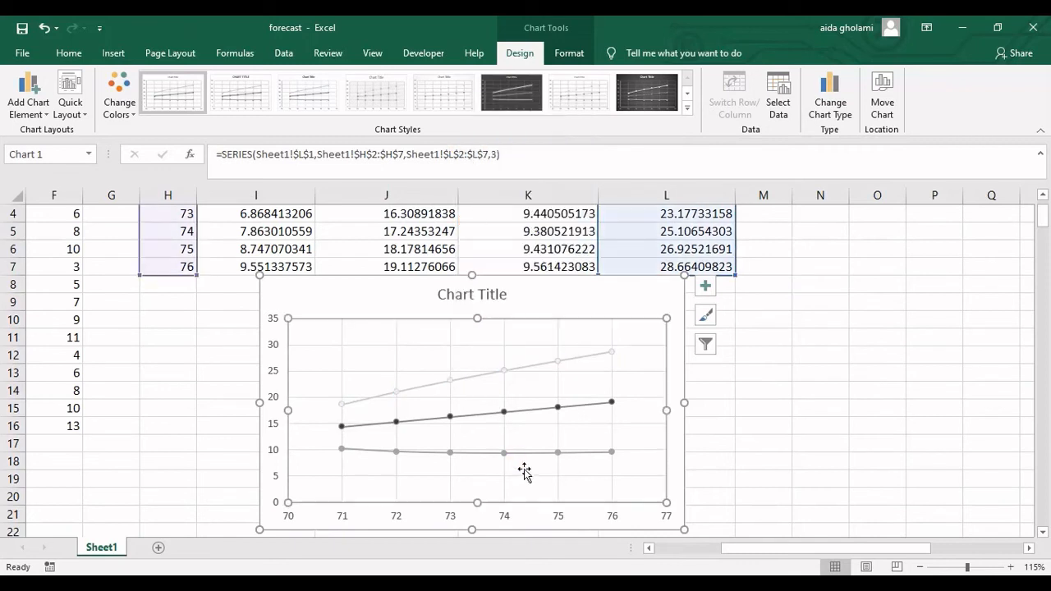
Fill the markers of the lower confidence level series with the lightest shade of the white theme color.
right_click(503, 454)
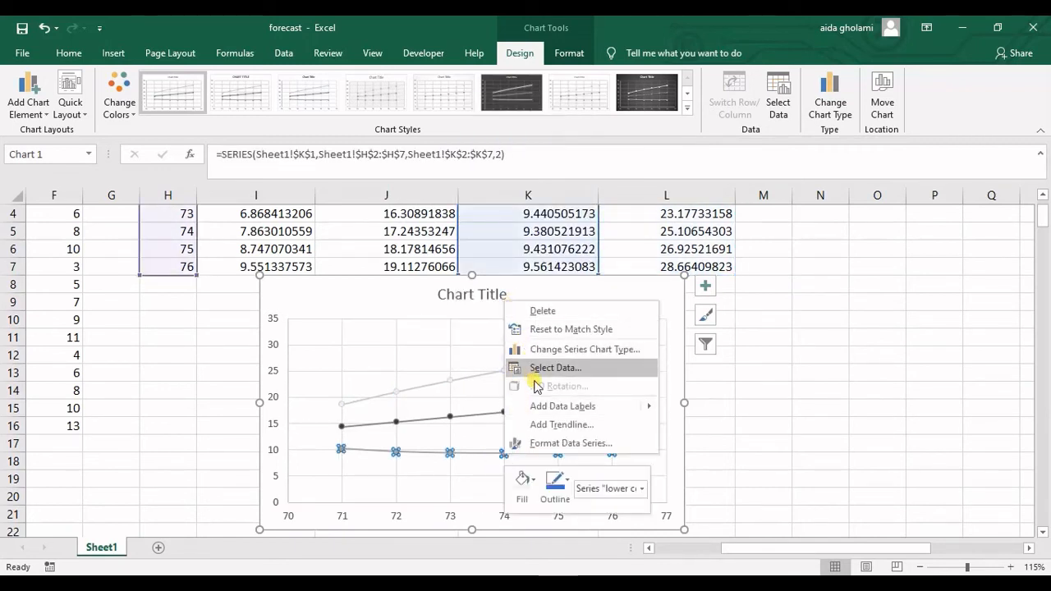
left_click(524, 479)
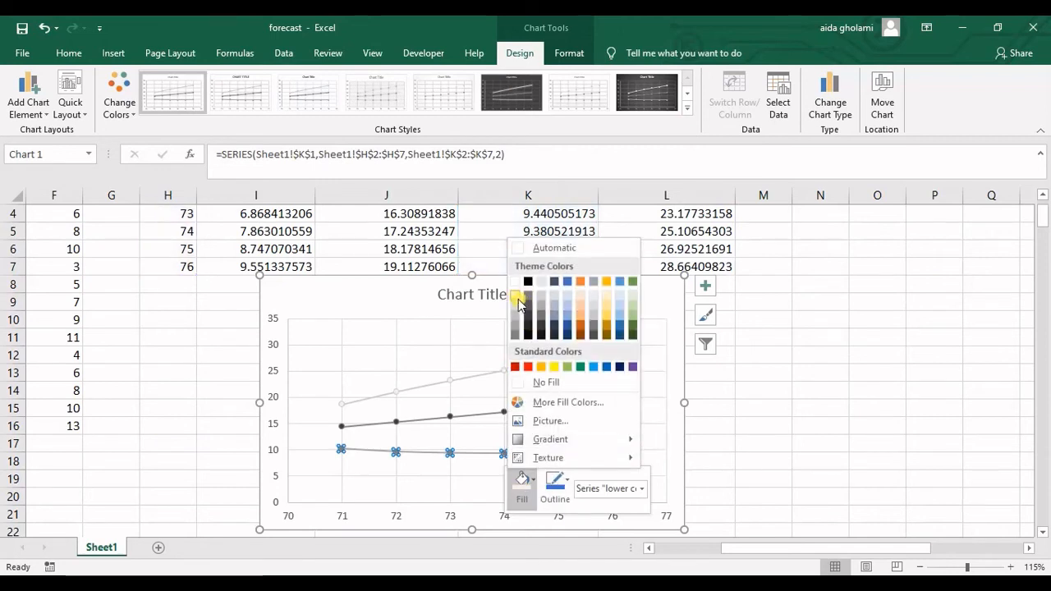
left_click(519, 299)
left_click(420, 479)
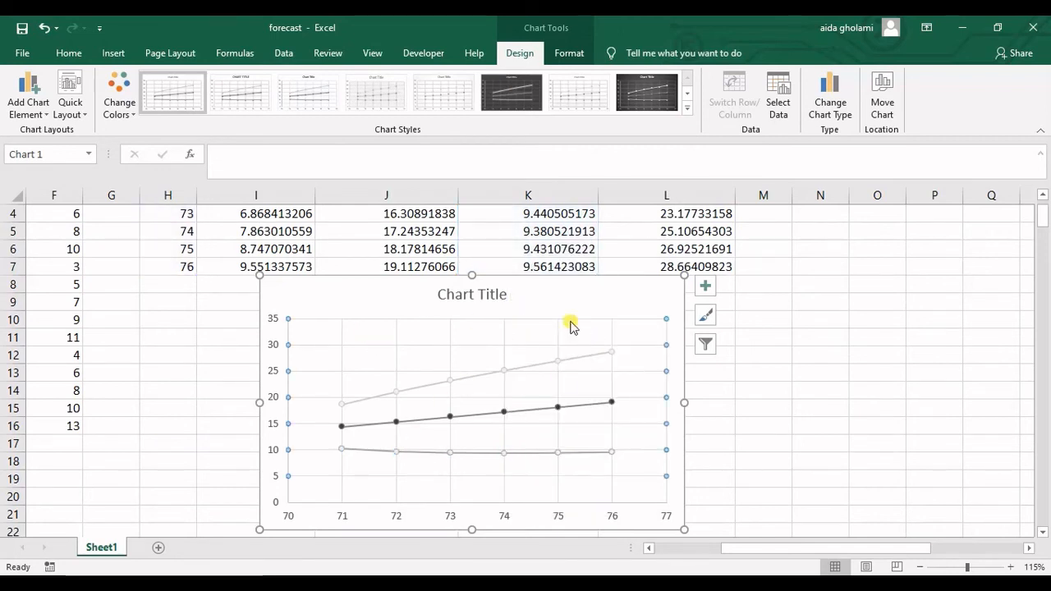
Deselect the chart and start a FORECAST.ETS.STAT formula in cell M2.
scroll(650, 446, "up", 1)
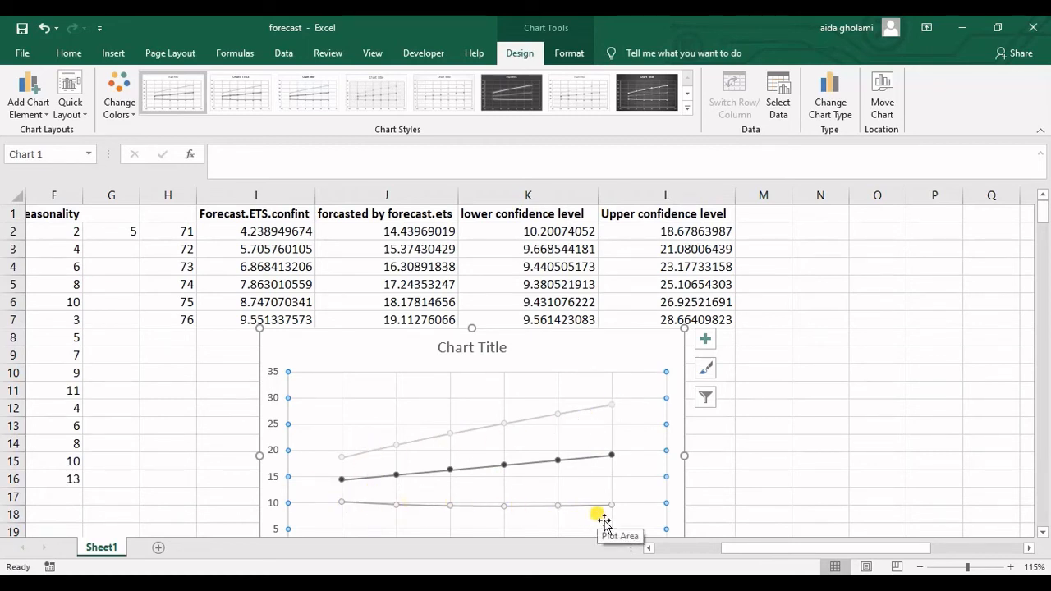
left_click(503, 348)
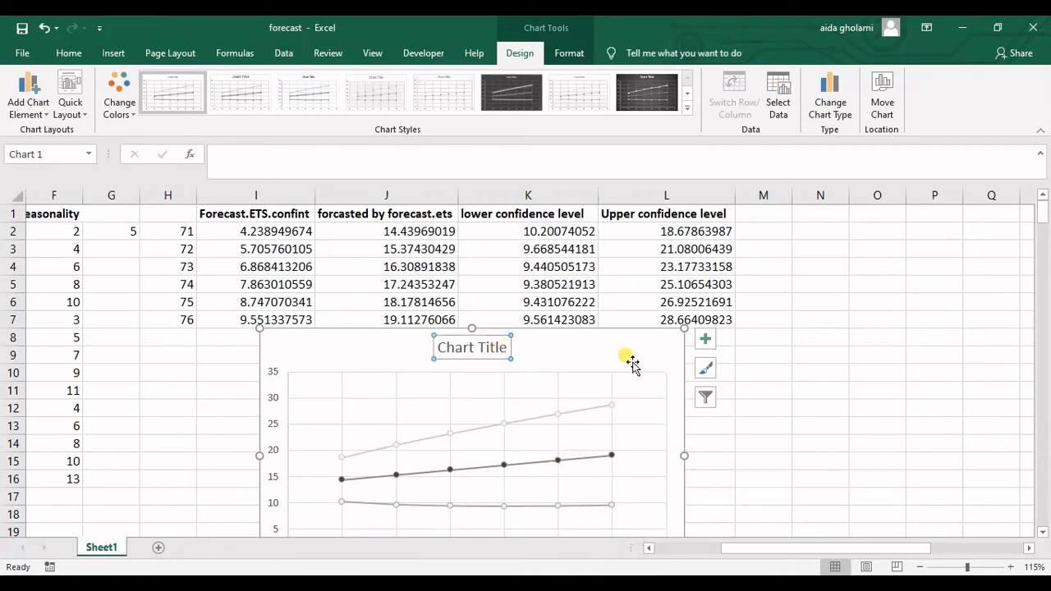
left_click(766, 401)
left_click(765, 232)
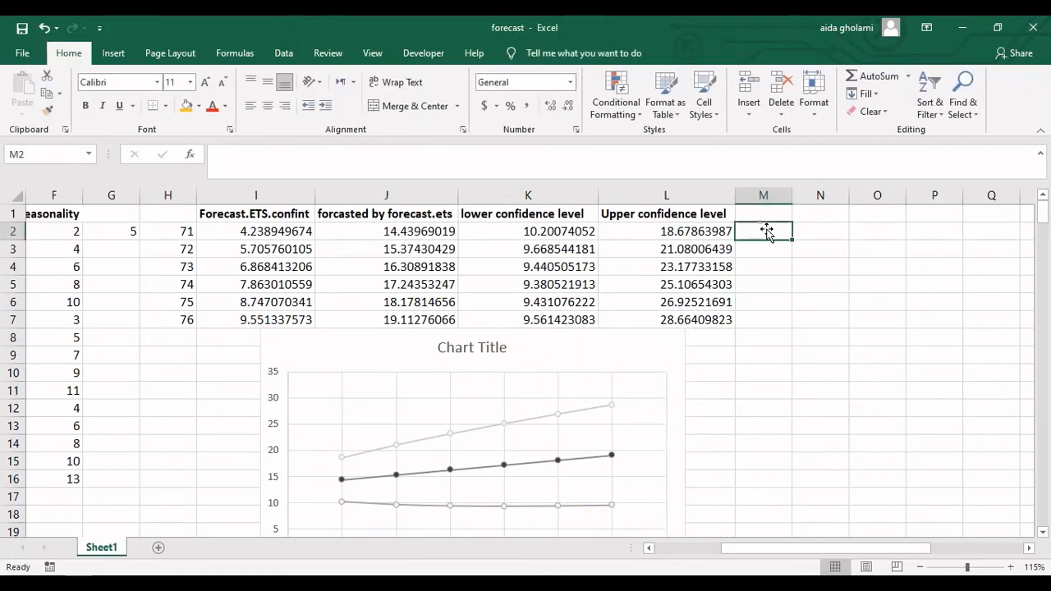
left_click(780, 214)
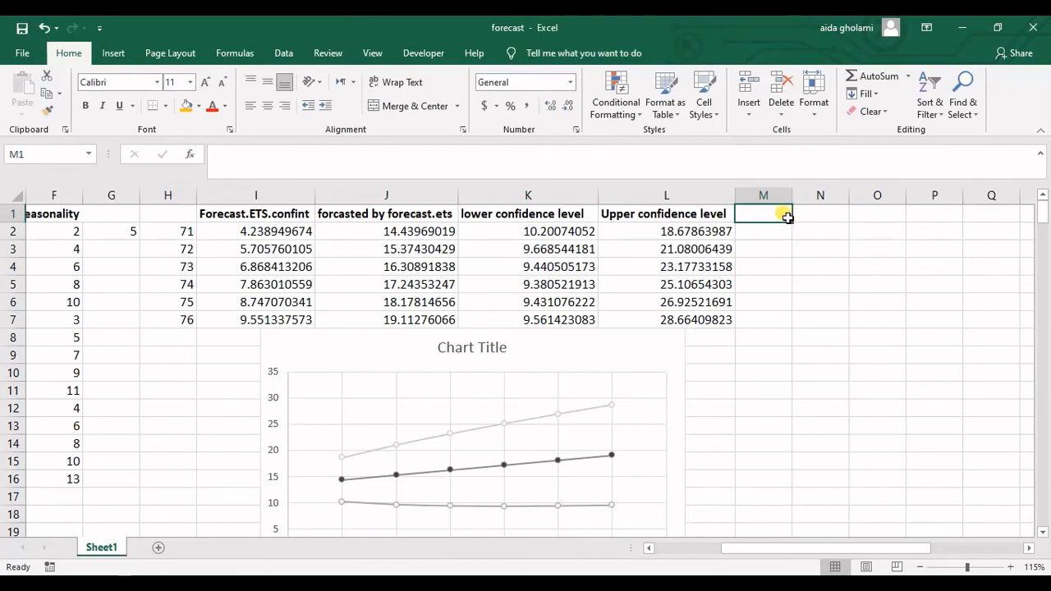
left_click(768, 234)
type("=for")
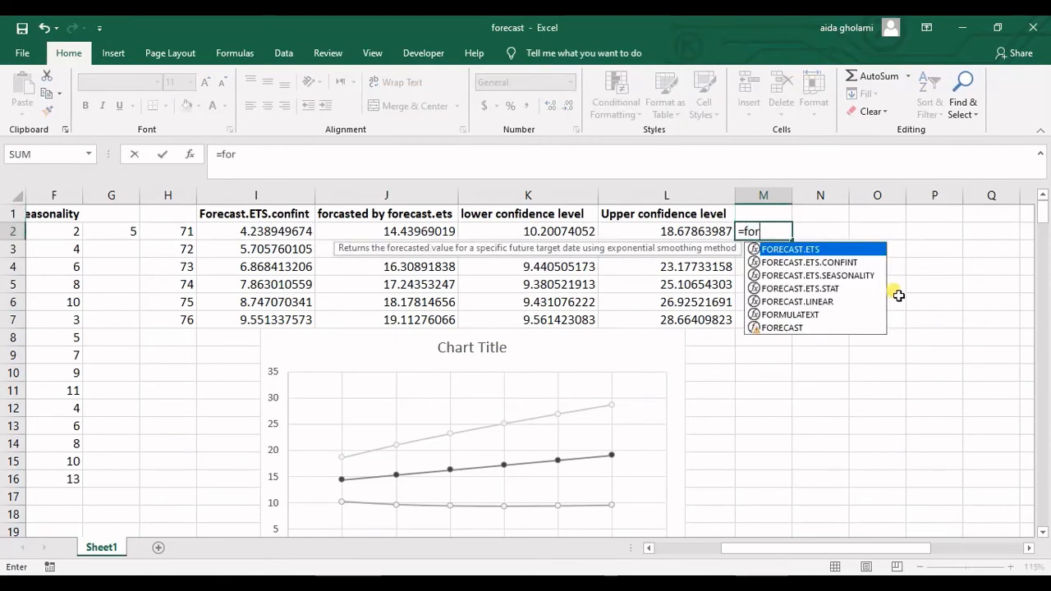
type("e")
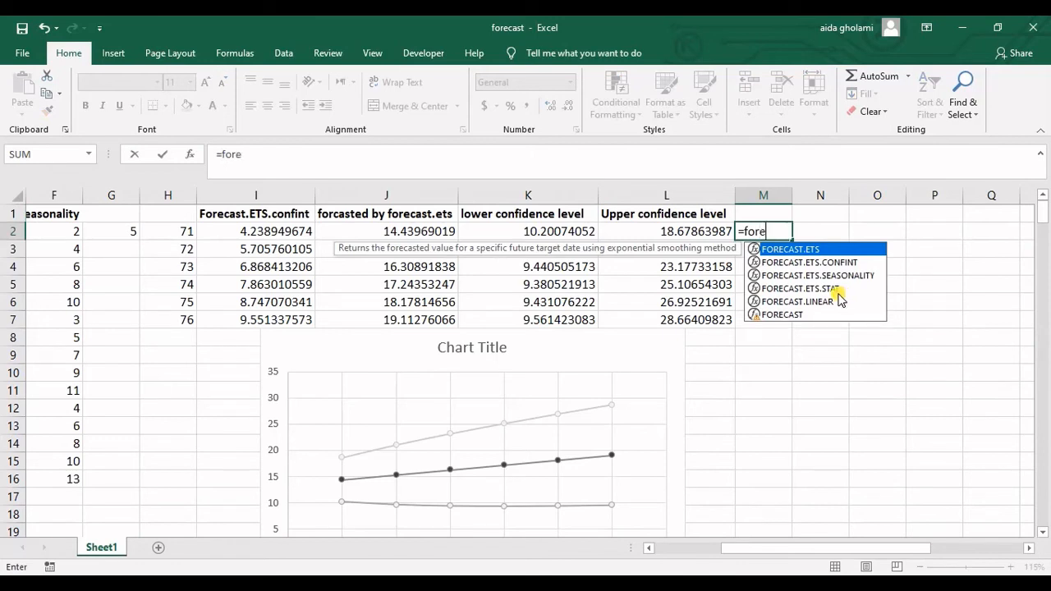
left_click(825, 294)
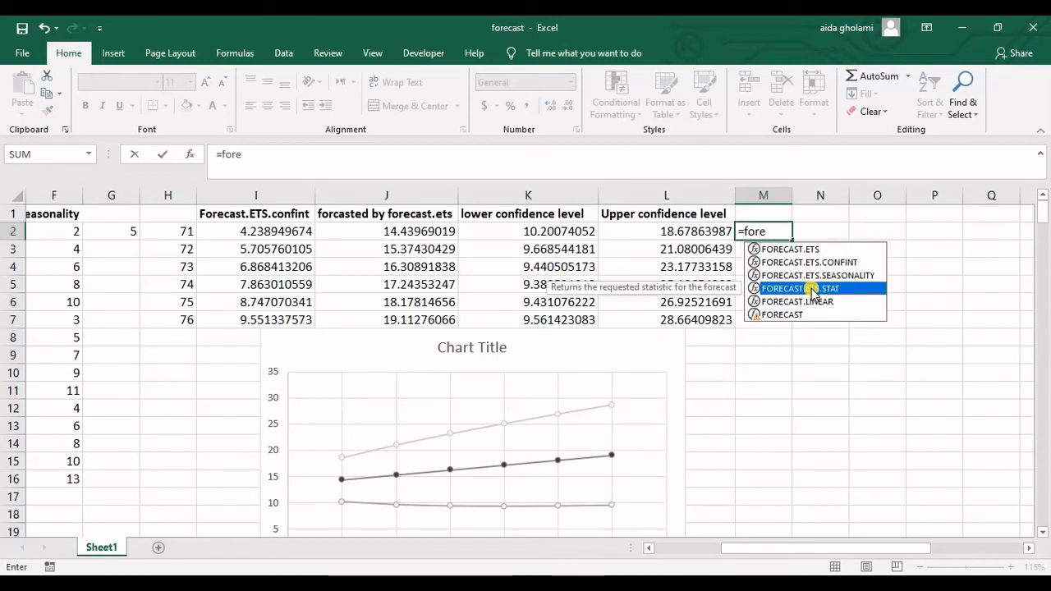
double_click(810, 293)
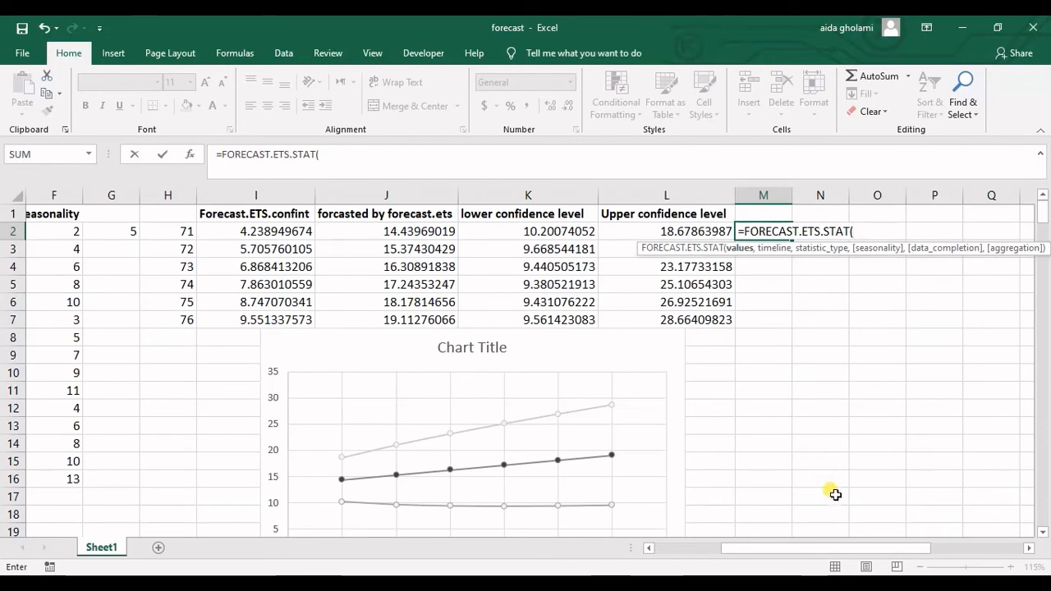
left_click_drag(851, 548, 881, 555)
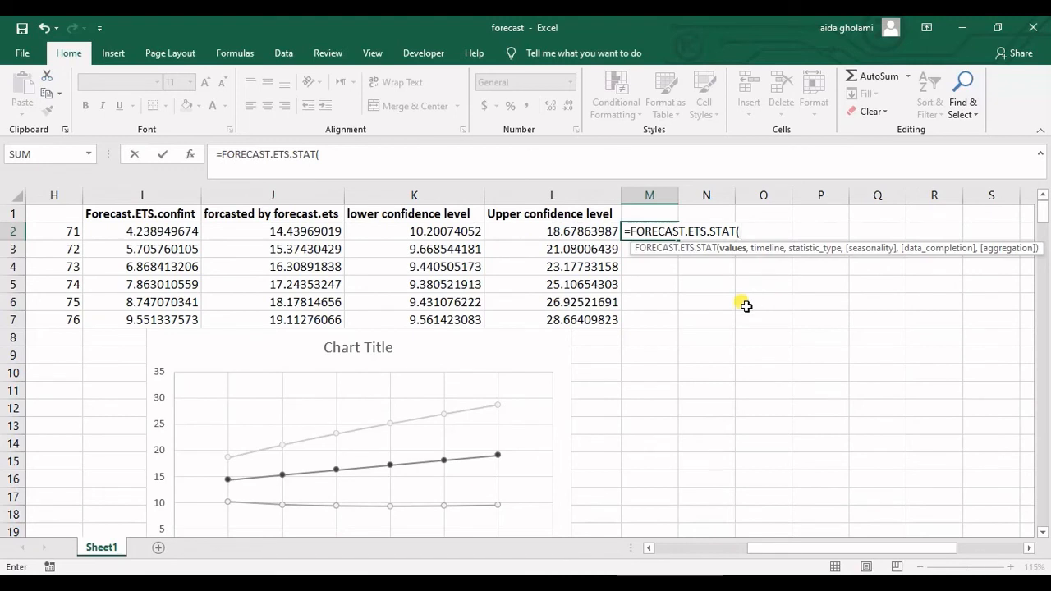
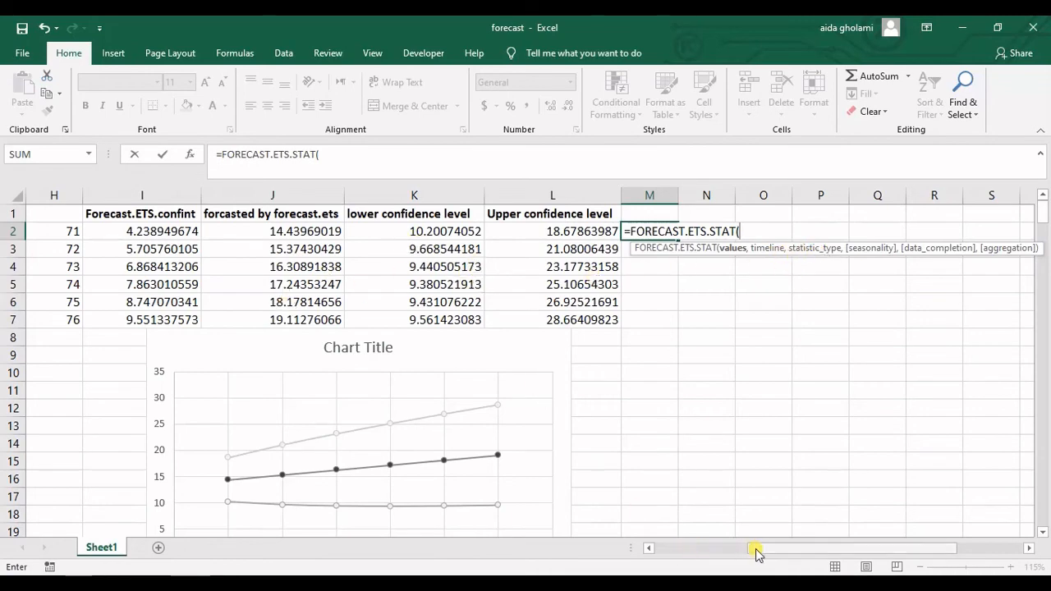
Give the FORECAST.ETS.STAT formula the values B6:B16 and the timeline A6:A16.
left_click_drag(755, 553, 649, 562)
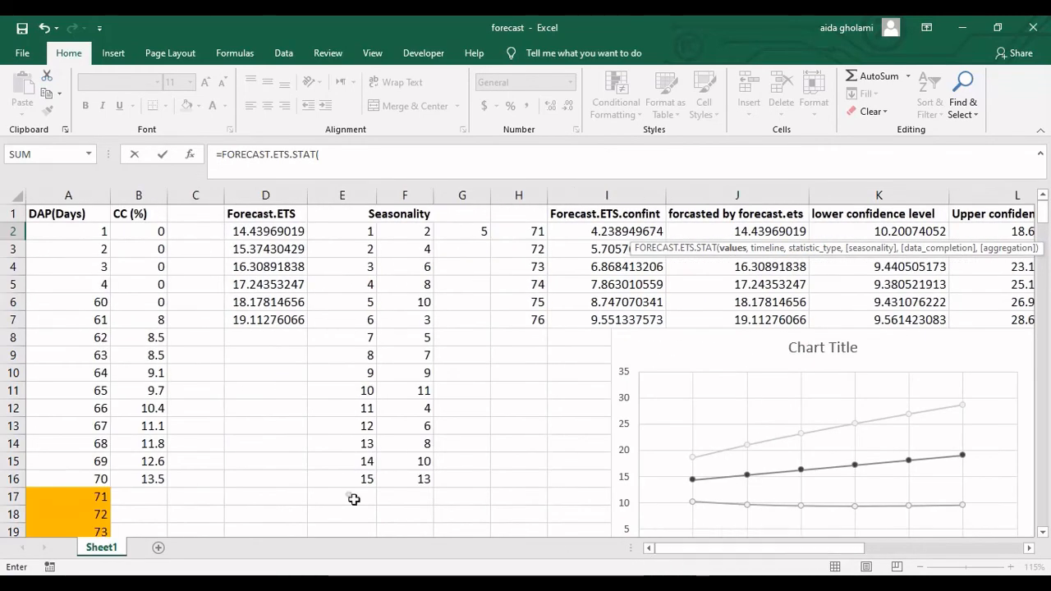
left_click(145, 342)
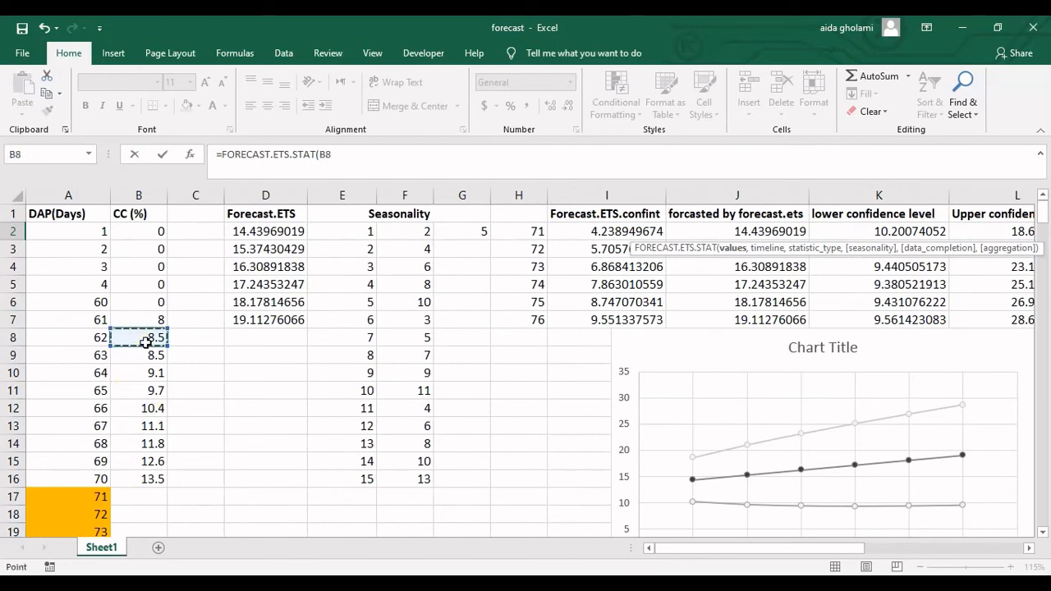
left_click_drag(148, 302, 135, 480)
type(",")
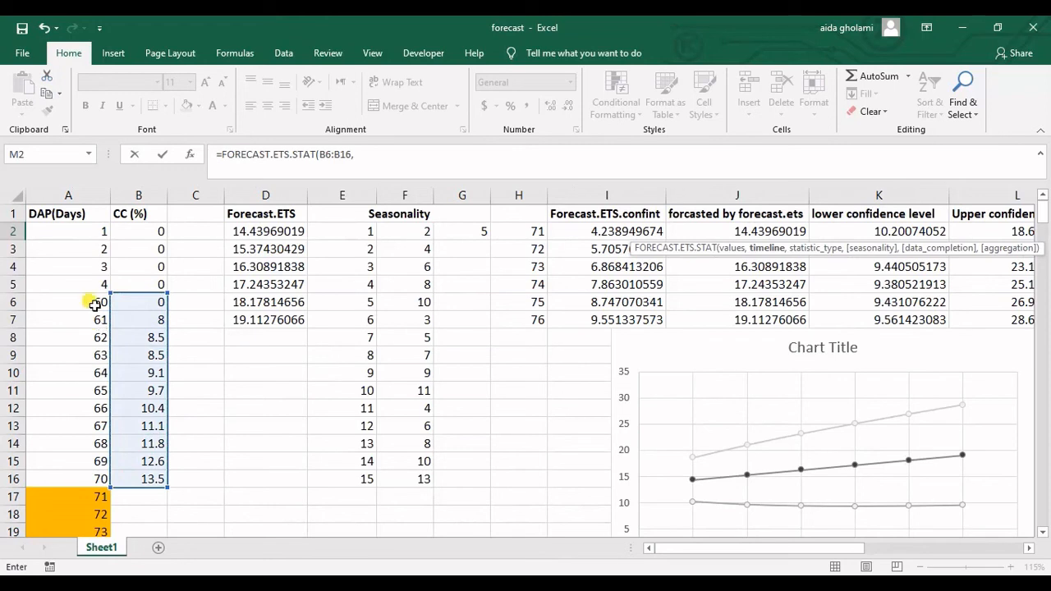
left_click_drag(95, 303, 101, 480)
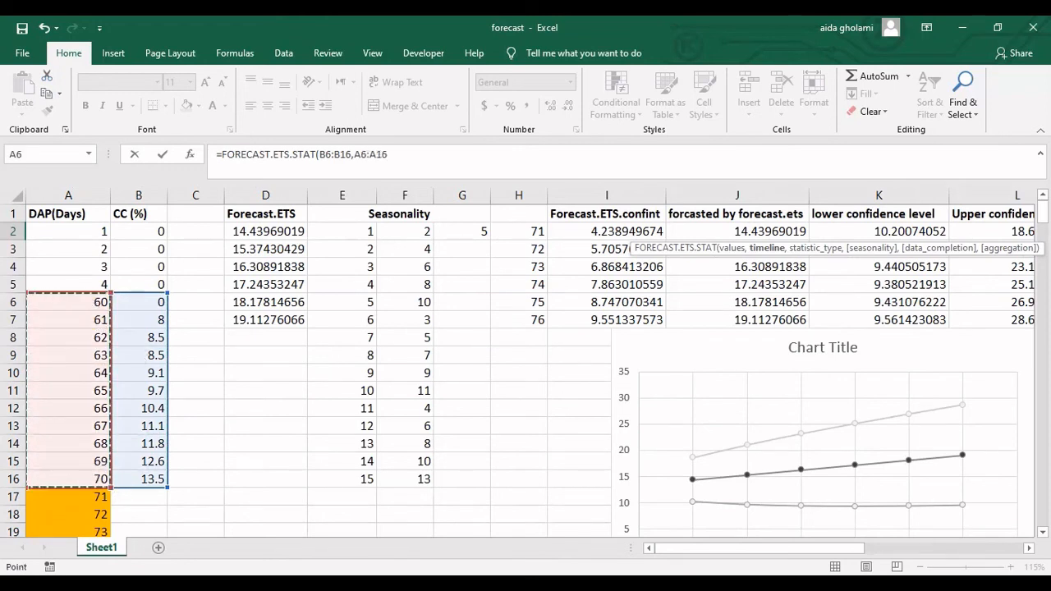
Set the formula's statistic type to 7 (RMSE metric) and enter the completed formula in M2.
left_click_drag(819, 555, 928, 562)
type(",")
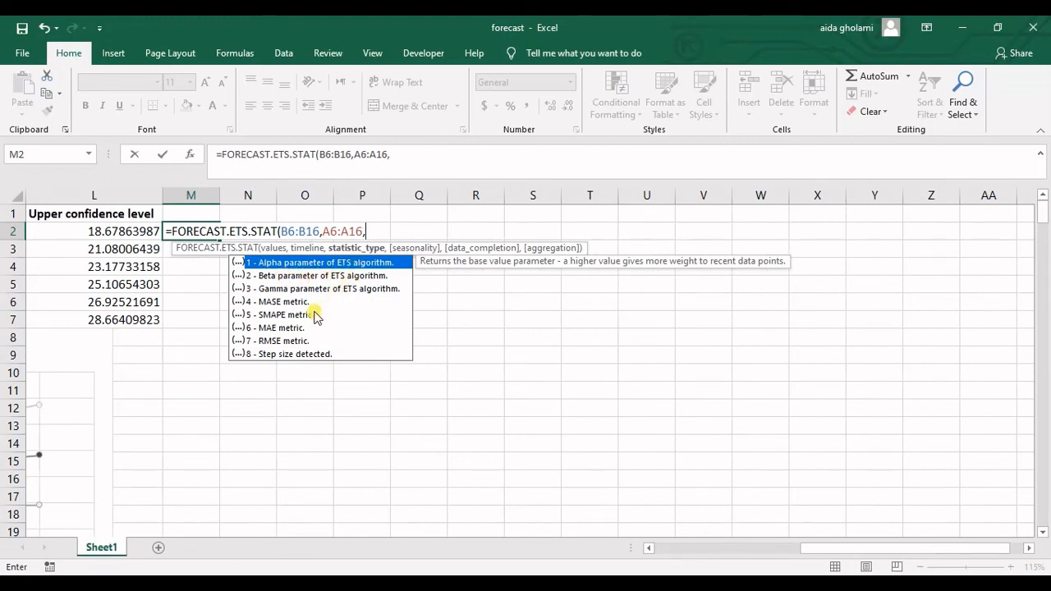
left_click(264, 341)
double_click(261, 342)
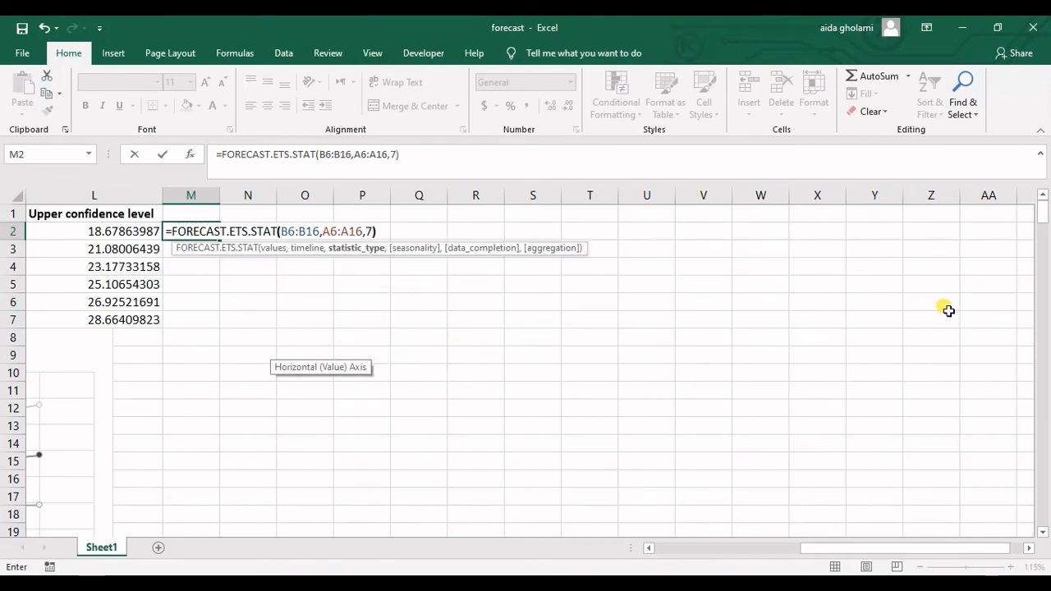
type(")")
key("Return")
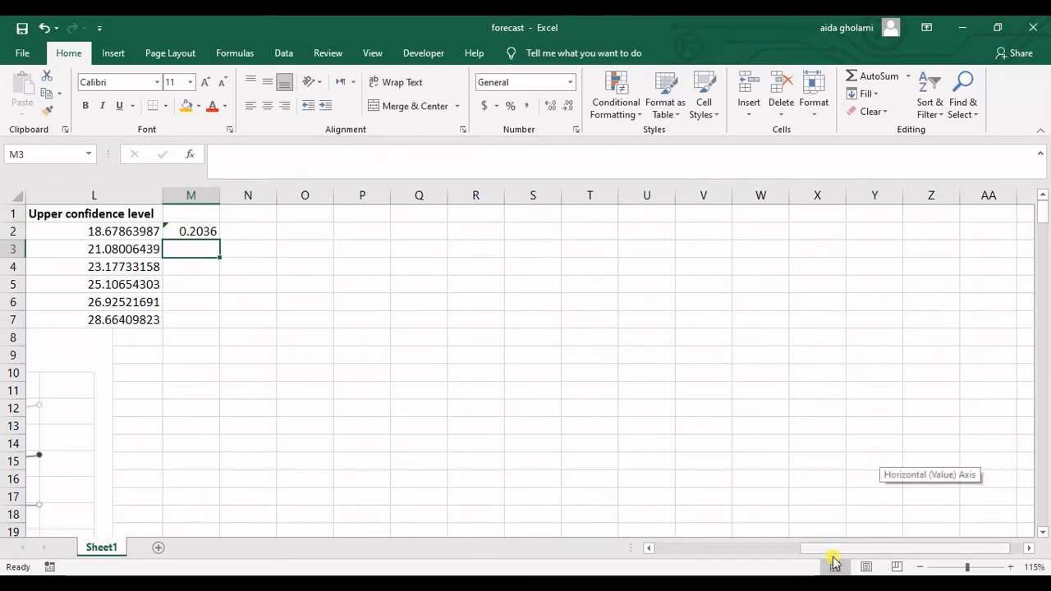
Label column M by entering the header "statistic" in cell M1.
left_click_drag(821, 549, 768, 548)
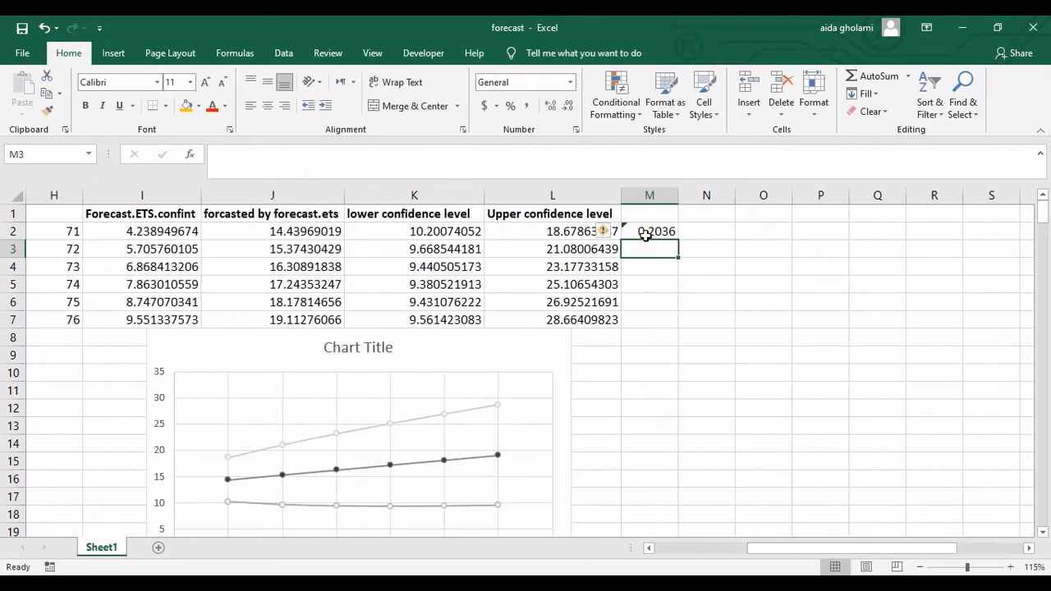
left_click(647, 235)
left_click(649, 217)
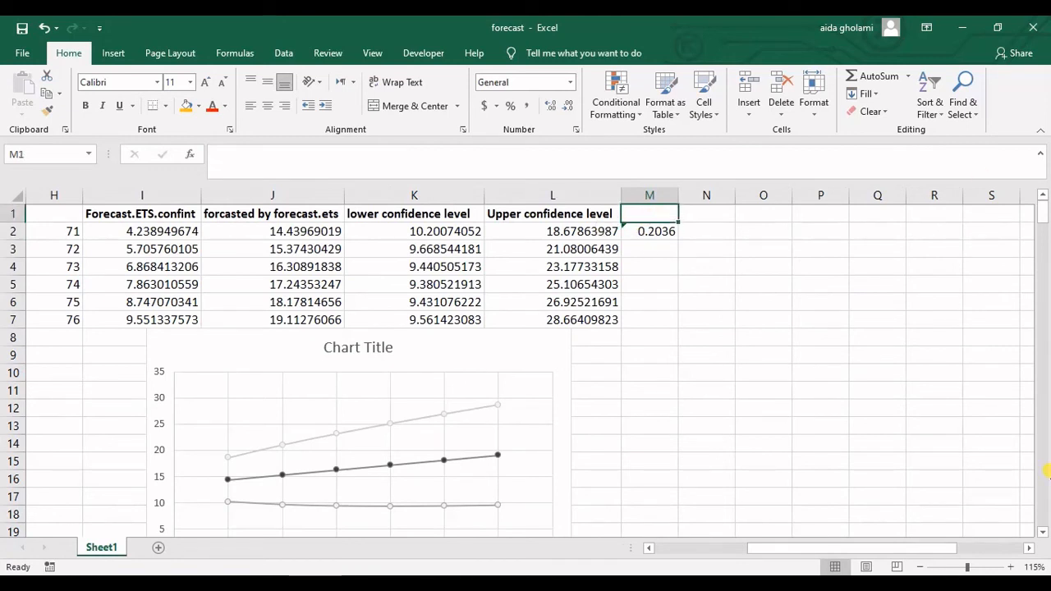
type("statistic")
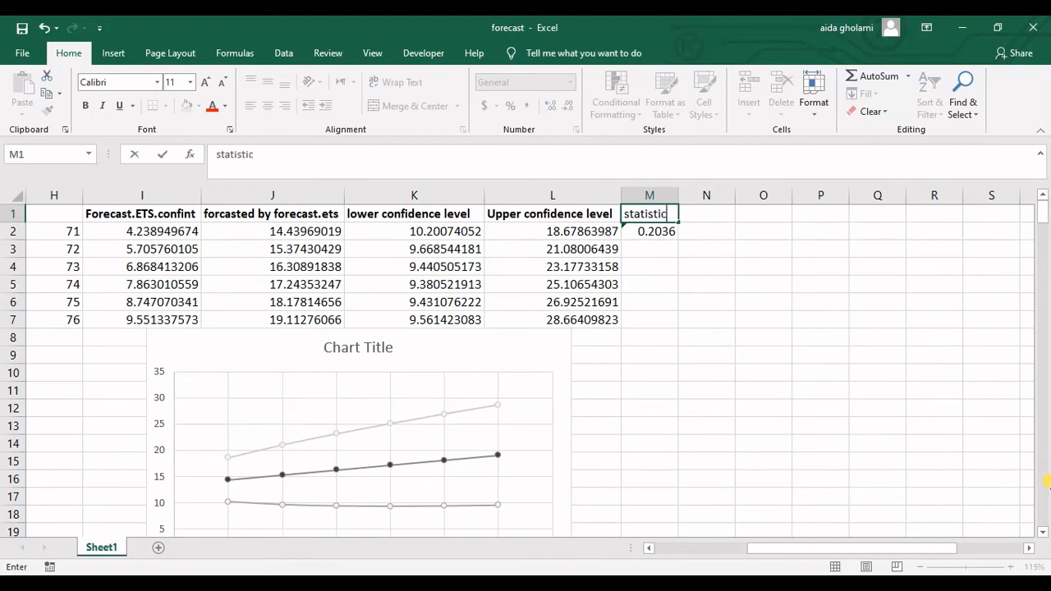
left_click(753, 343)
Start a FORECAST.LINEAR formula in cell N2.
left_click(727, 217)
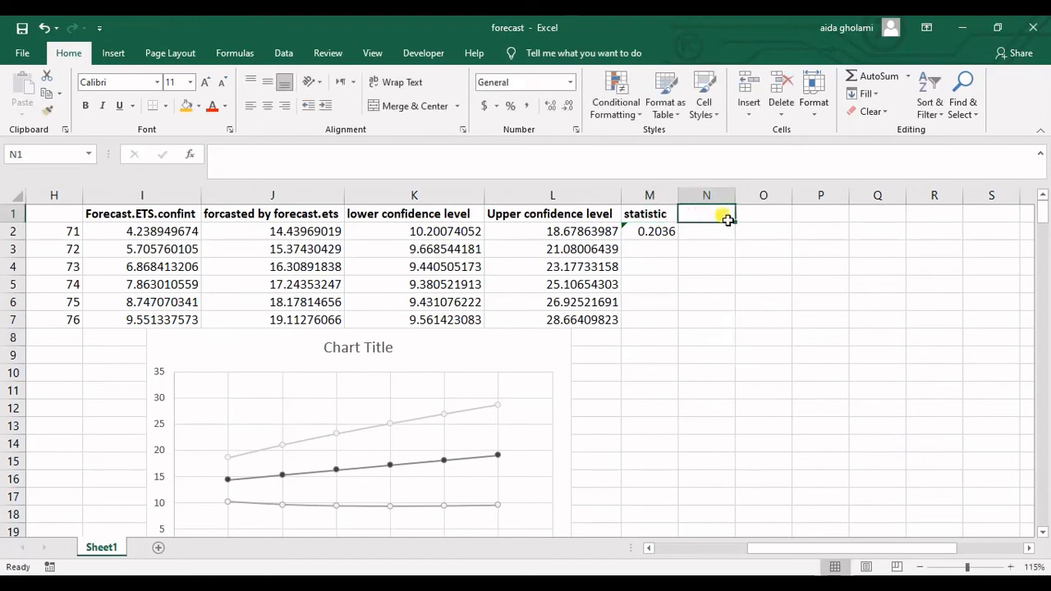
left_click(726, 231)
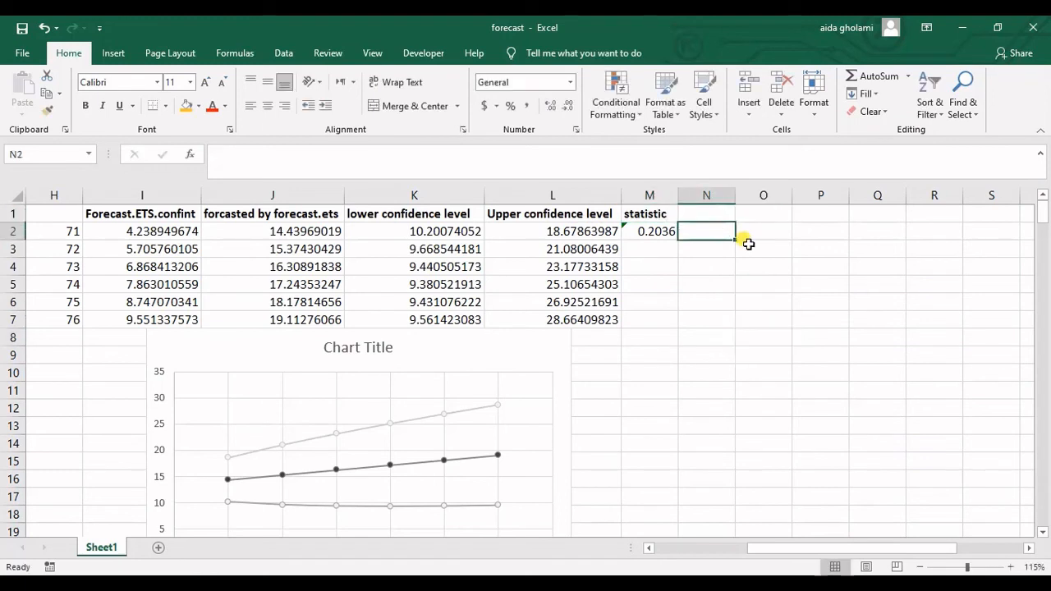
type("=for")
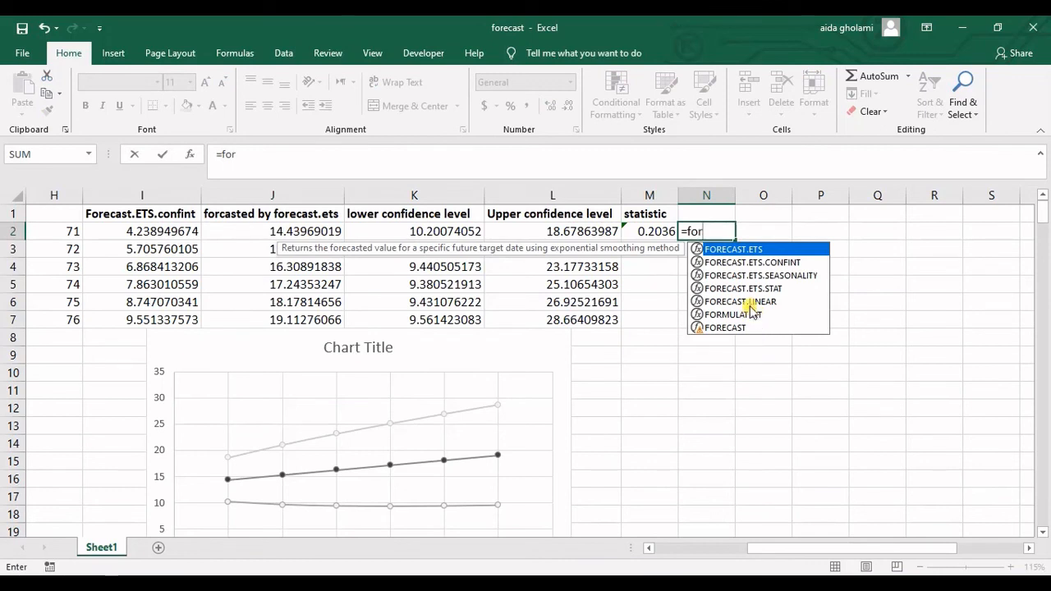
left_click(749, 302)
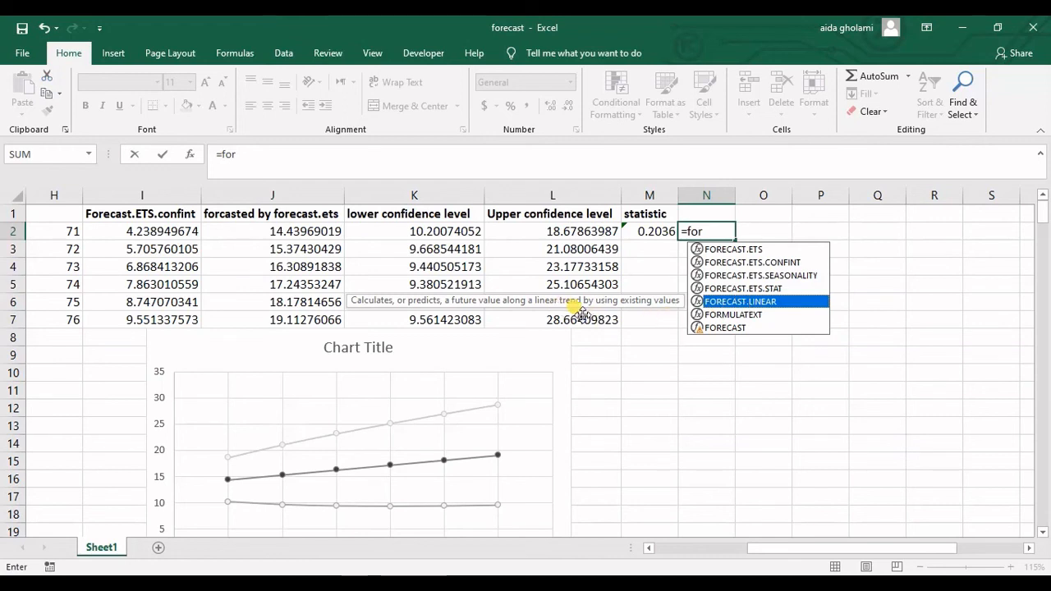
double_click(723, 304)
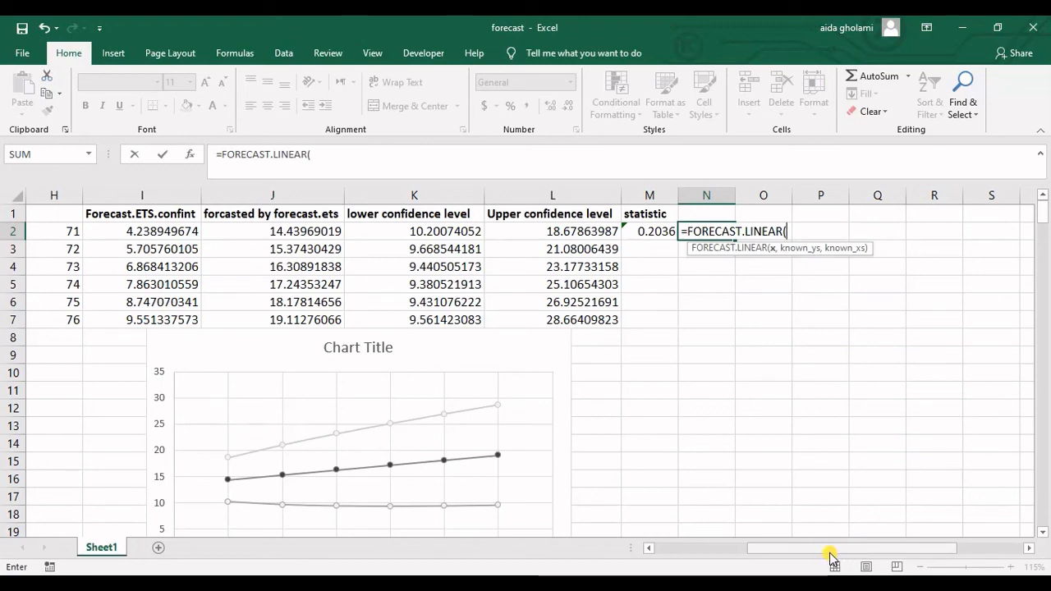
Complete the FORECAST.LINEAR formula in N2 with x value A17, known y values B6:B16 and known x values A6:A16.
left_click_drag(826, 555, 1016, 553)
left_click(86, 497)
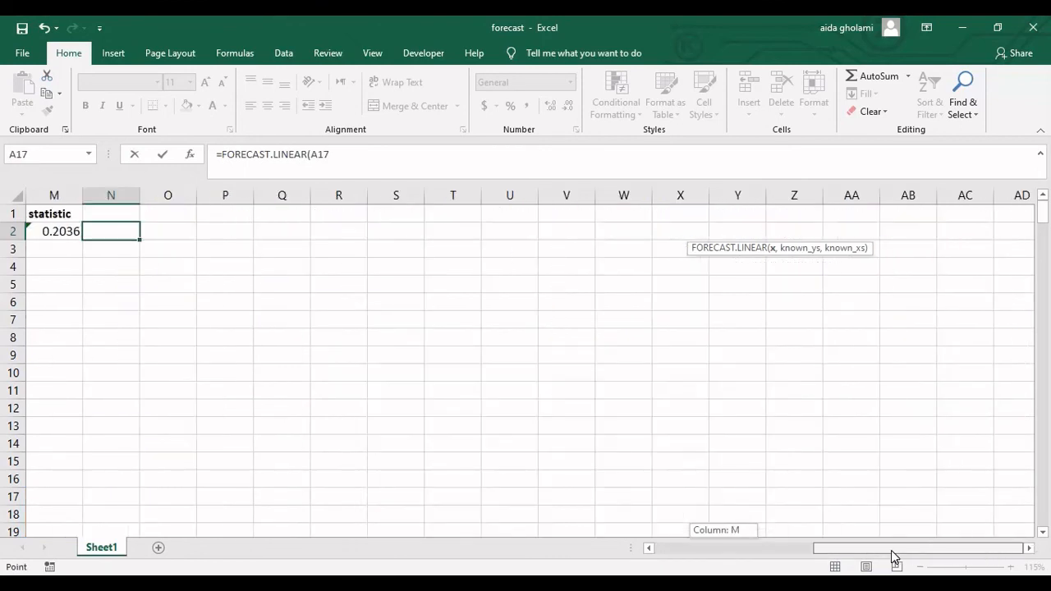
left_click_drag(894, 556, 674, 552)
type(",")
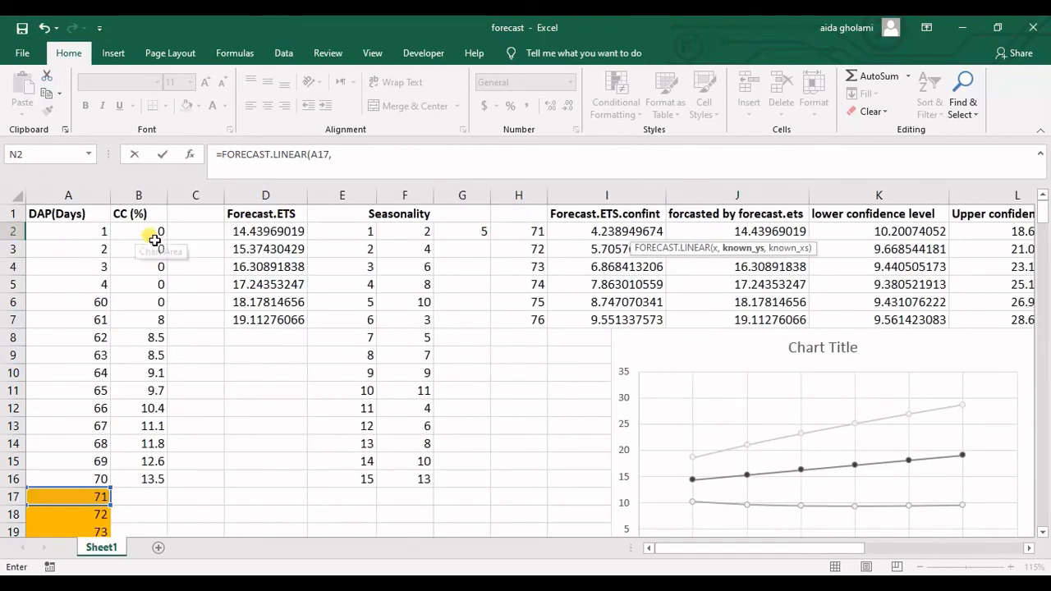
left_click_drag(156, 302, 152, 480)
type(",")
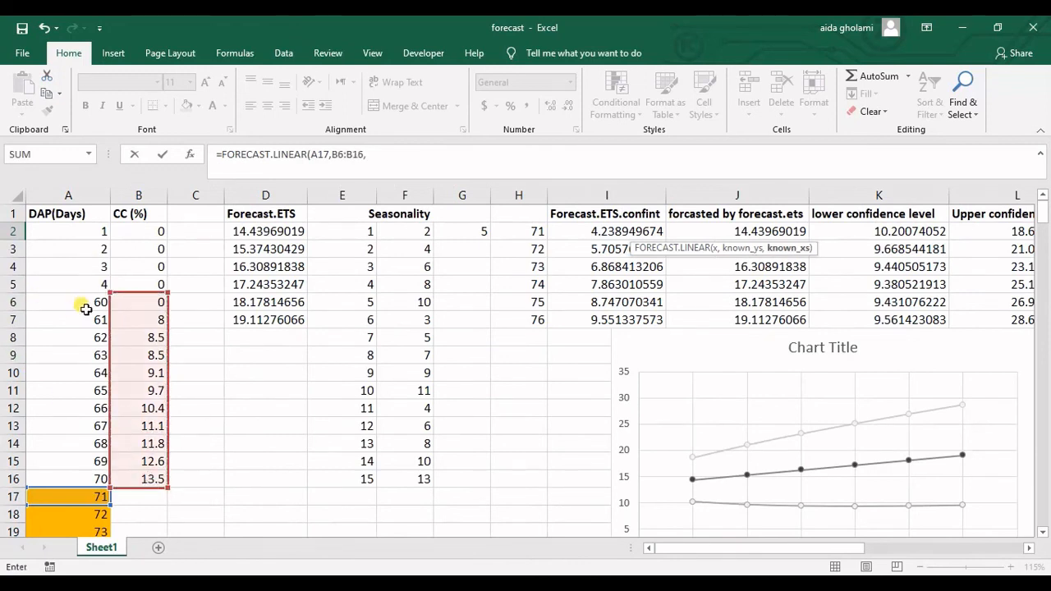
left_click_drag(85, 308, 87, 481)
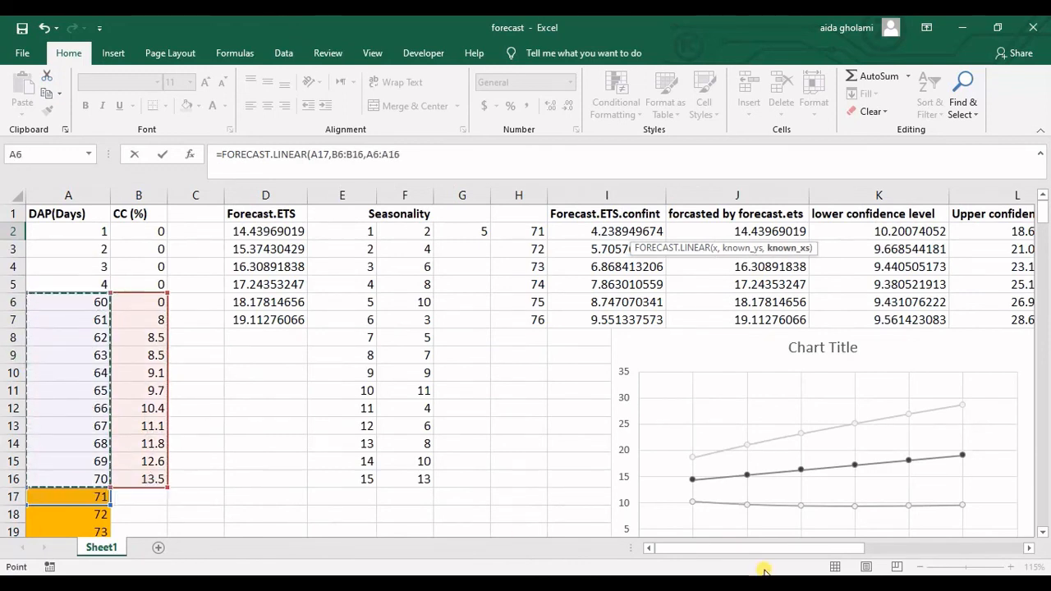
left_click_drag(762, 549, 878, 546)
type(")")
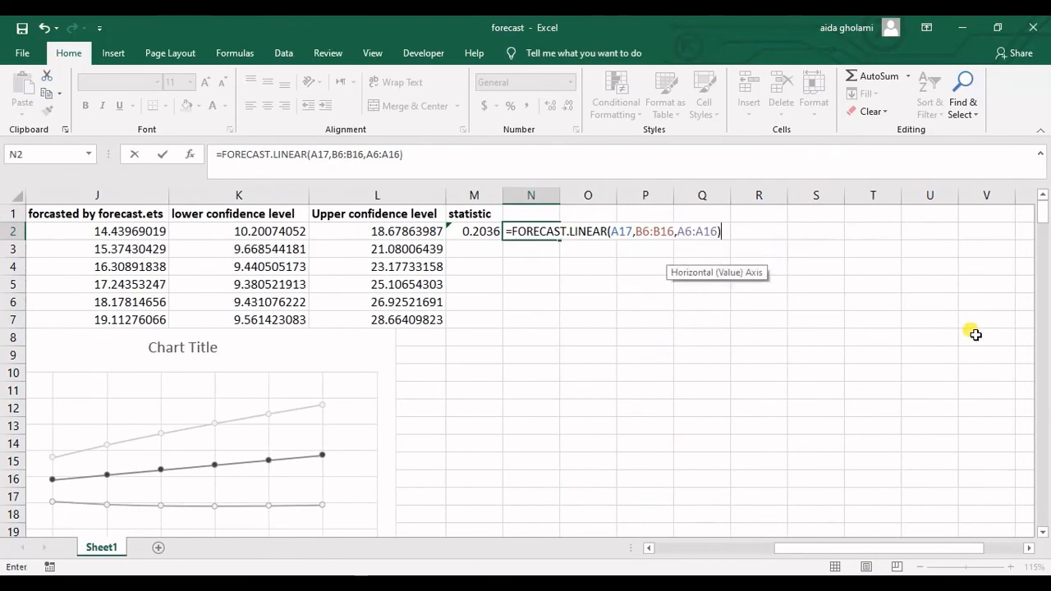
key("Return")
left_click(522, 234)
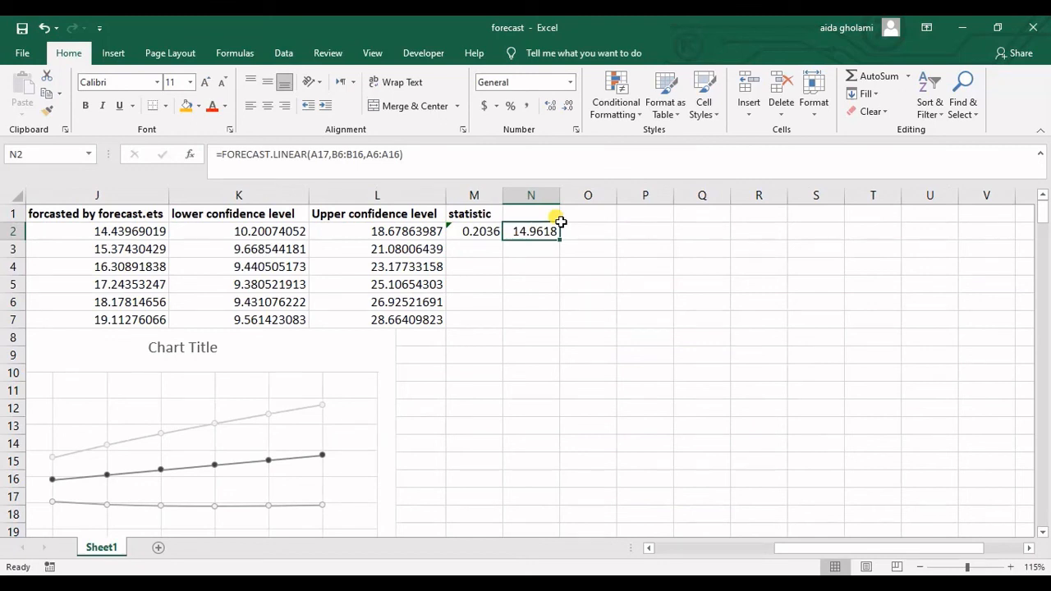
Label column N with the header "forecast.linear" in N1 and widen the column to fit its contents.
left_click(549, 216)
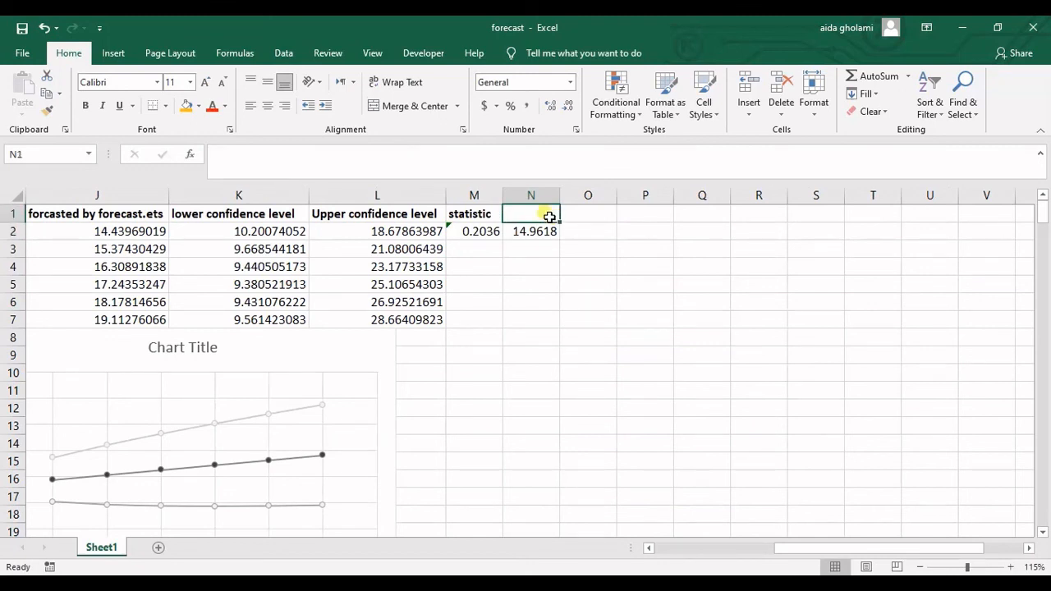
type("for")
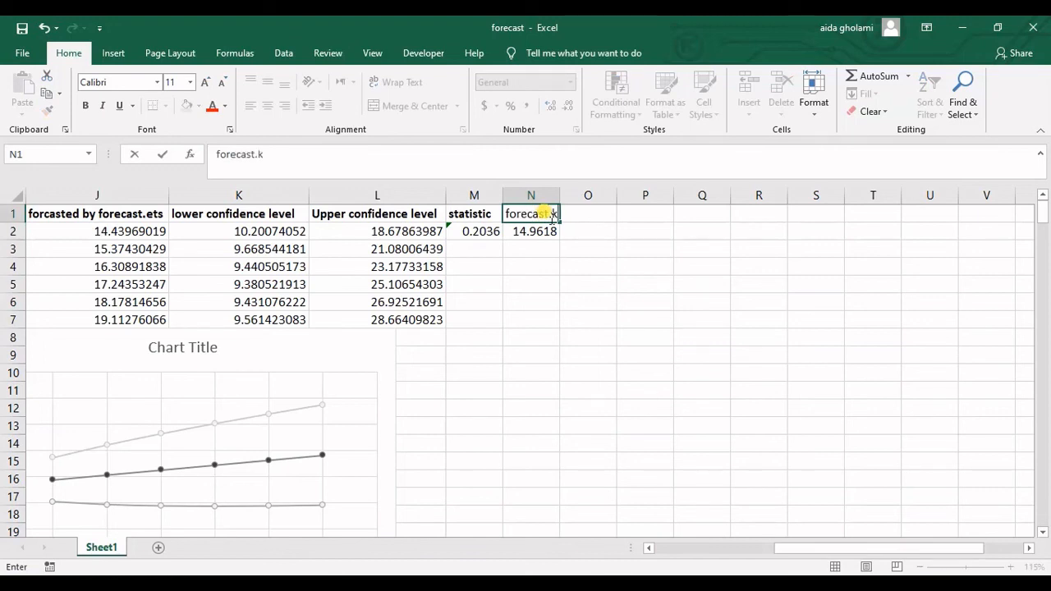
type("ecast.linear")
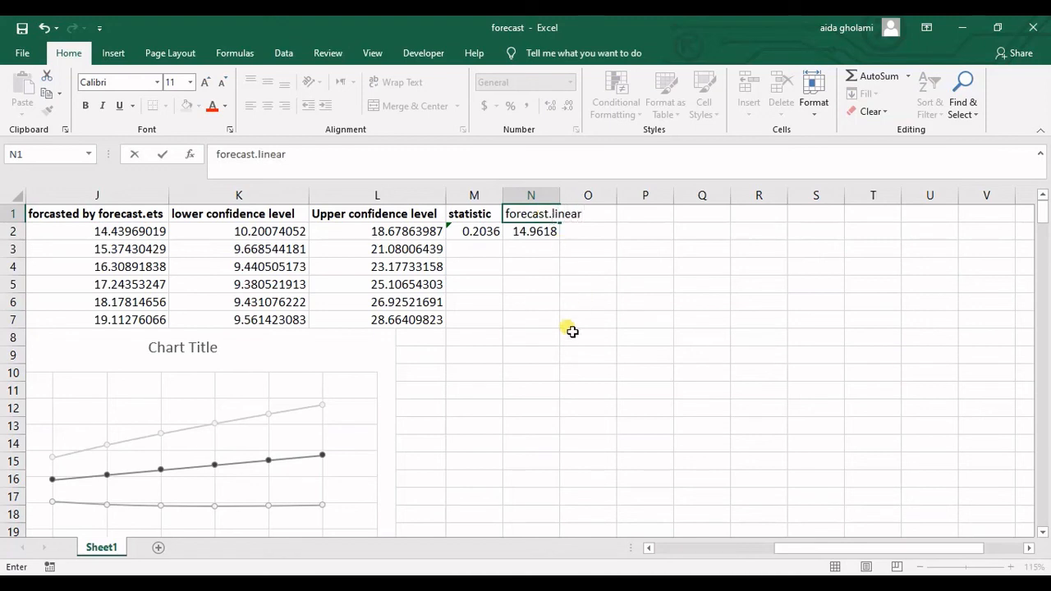
left_click(568, 322)
double_click(568, 203)
left_click(598, 286)
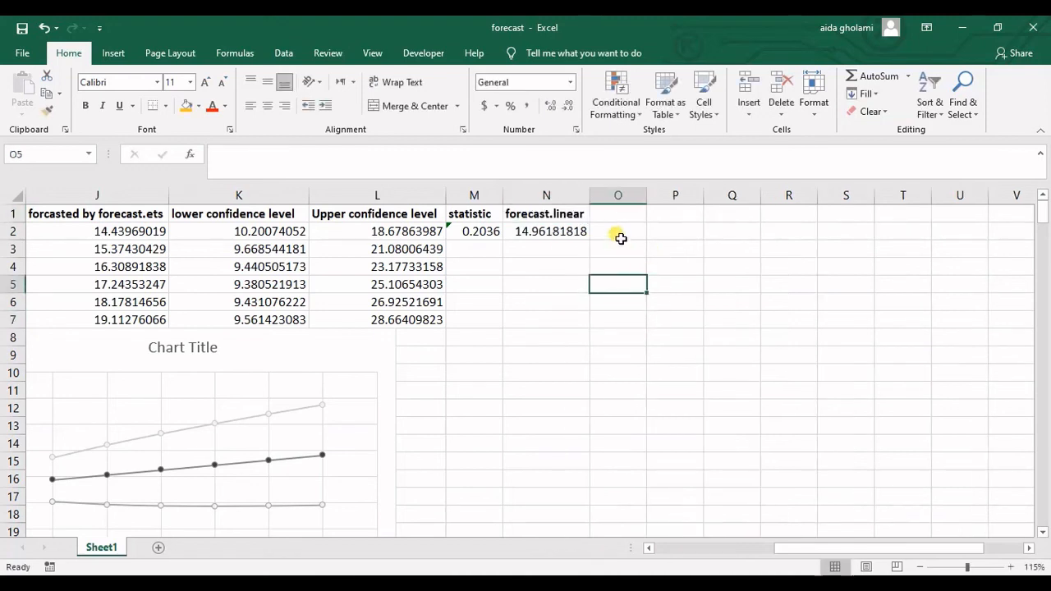
left_click(616, 234)
left_click(640, 240)
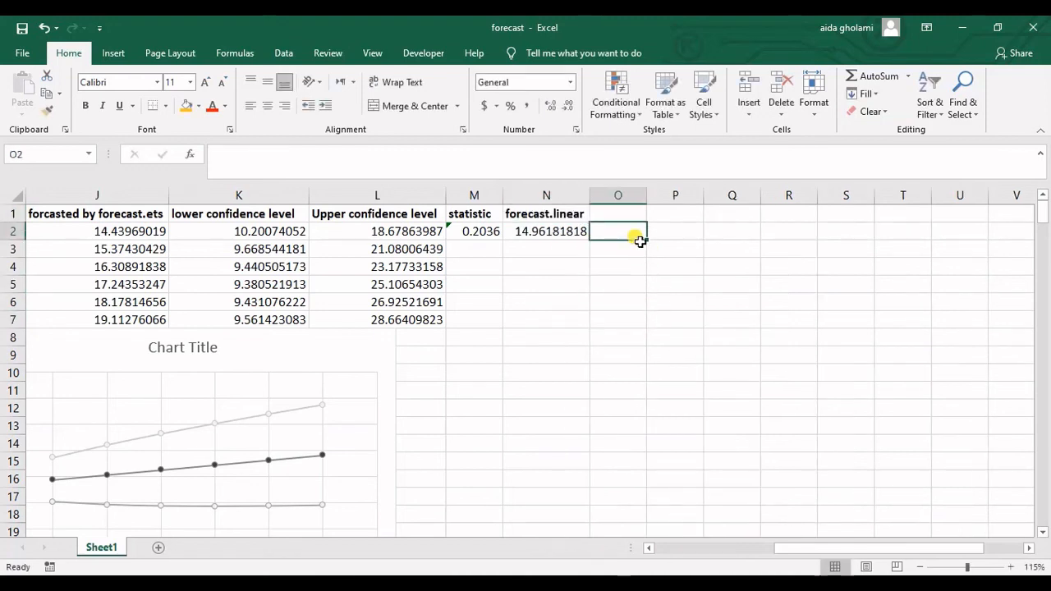
left_click(629, 285)
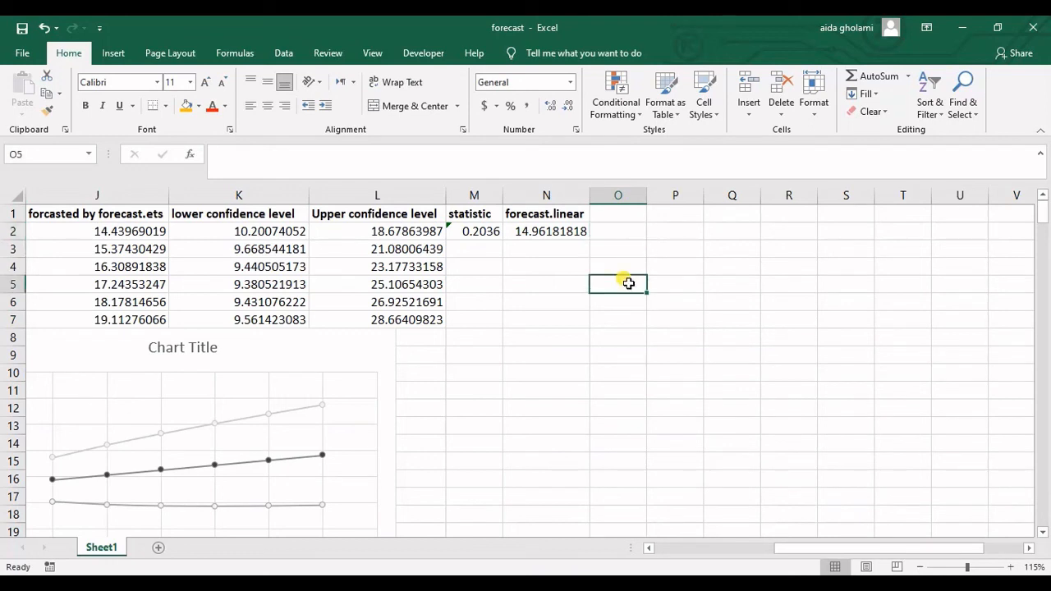
left_click_drag(611, 285, 563, 284)
Insert a scatter chart with straight lines from A7:B16 and place it beside the data, next to the confidence level chart.
left_click_drag(851, 557, 616, 557)
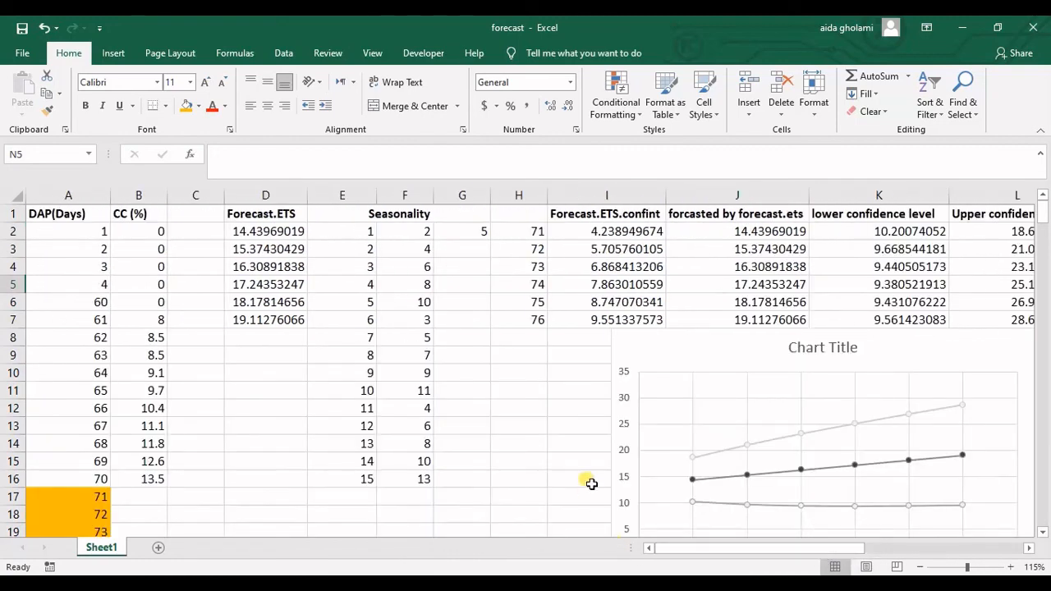
scroll(591, 483, "down", 1)
scroll(288, 443, "up", 1)
left_click_drag(88, 327, 162, 483)
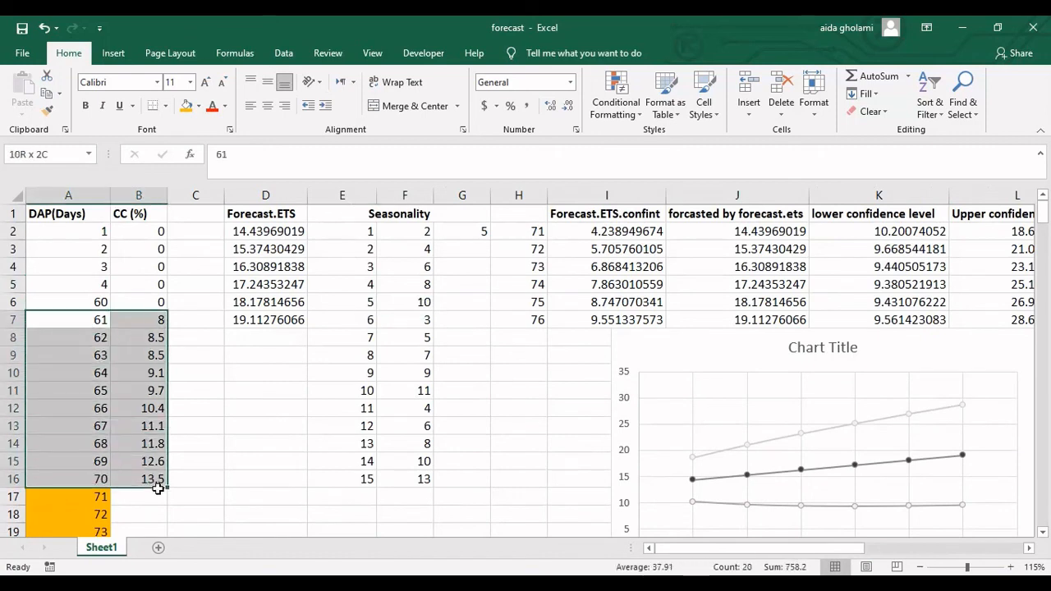
left_click(113, 52)
left_click(482, 112)
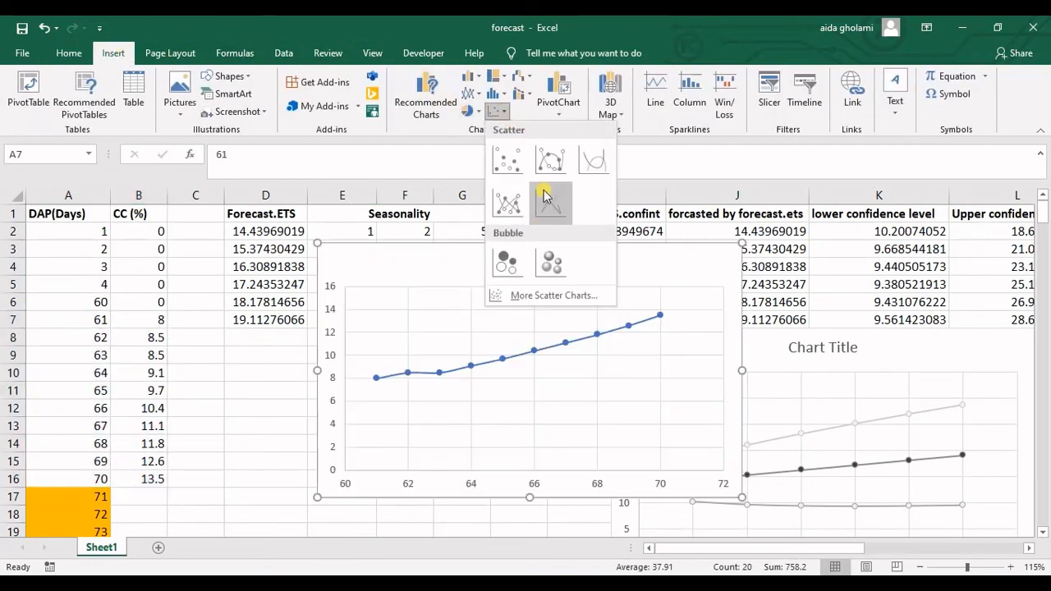
left_click(547, 201)
left_click_drag(446, 274, 310, 352)
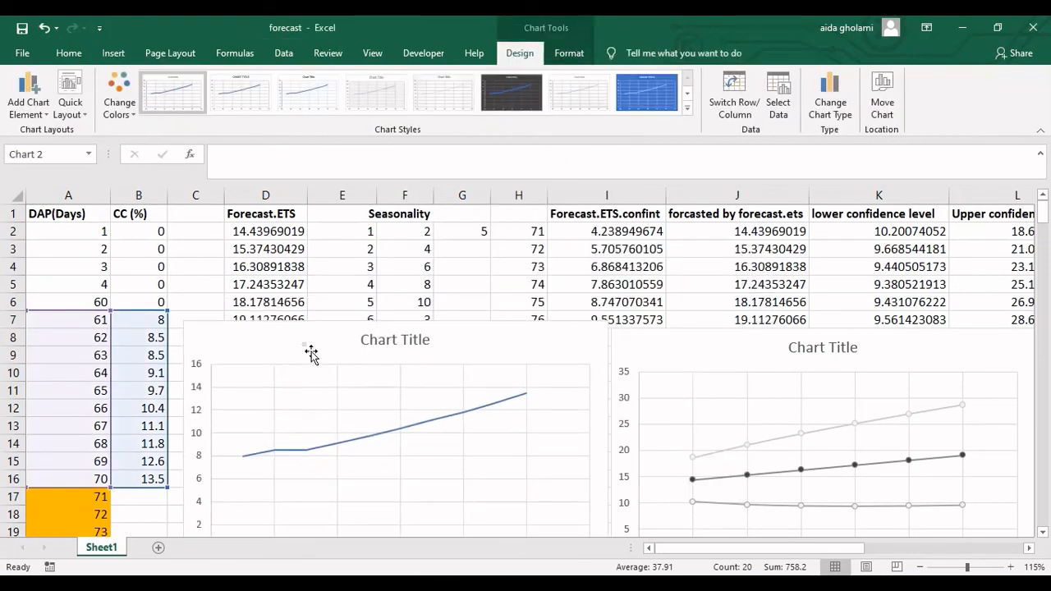
scroll(336, 317, "down", 2)
left_click_drag(334, 244, 325, 301)
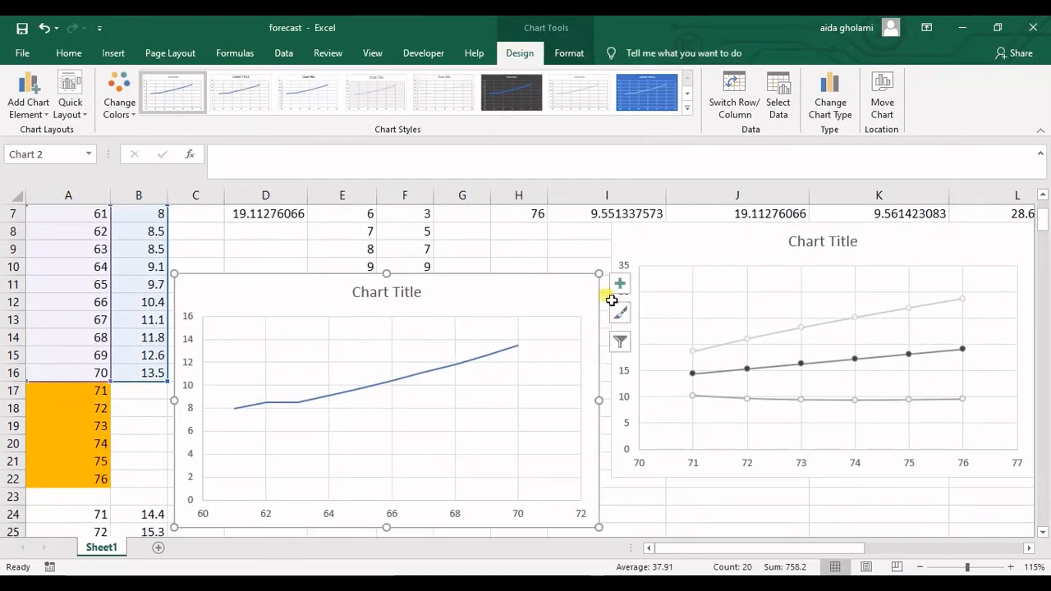
Add a linear trendline to the new scatter chart and display its equation on the chart.
left_click(620, 286)
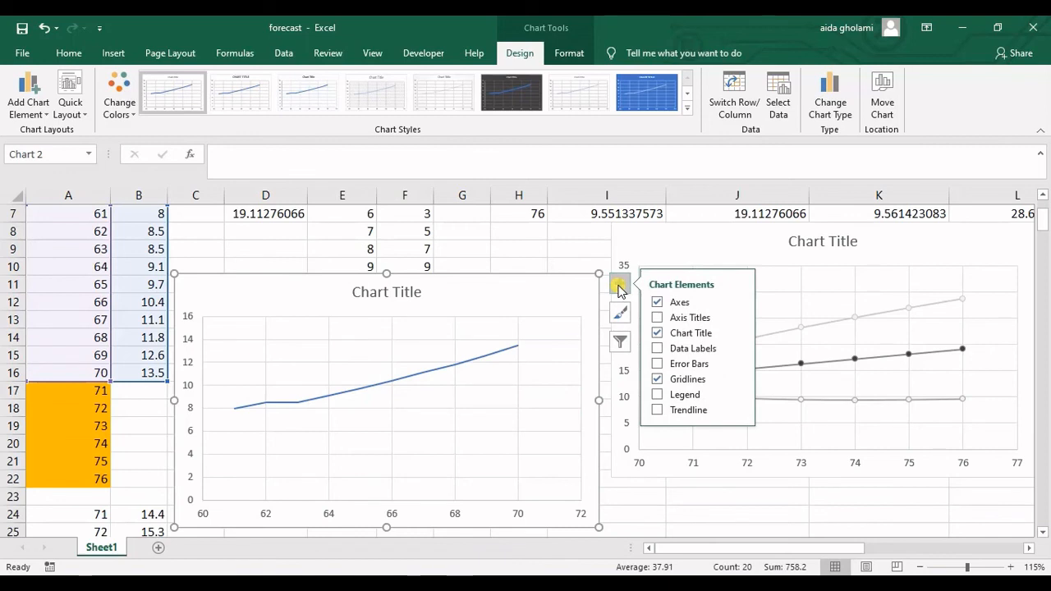
left_click(658, 411)
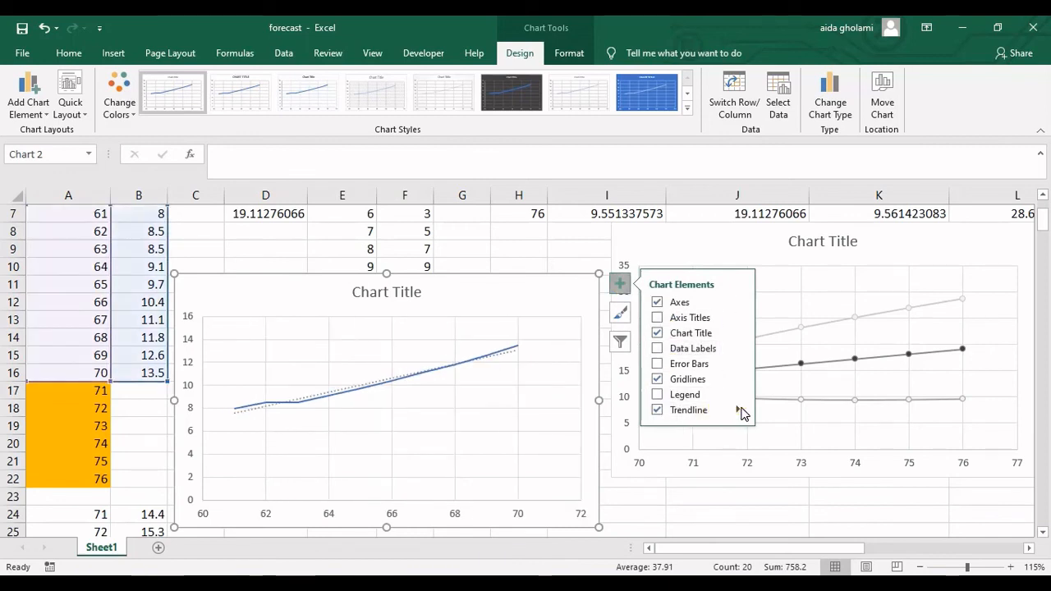
left_click(739, 410)
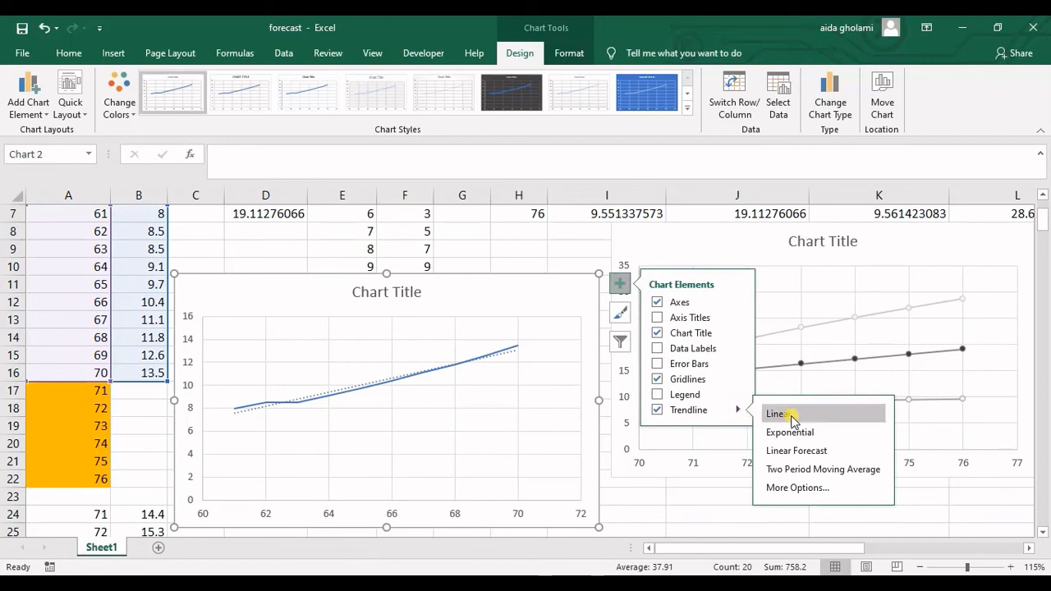
left_click(791, 488)
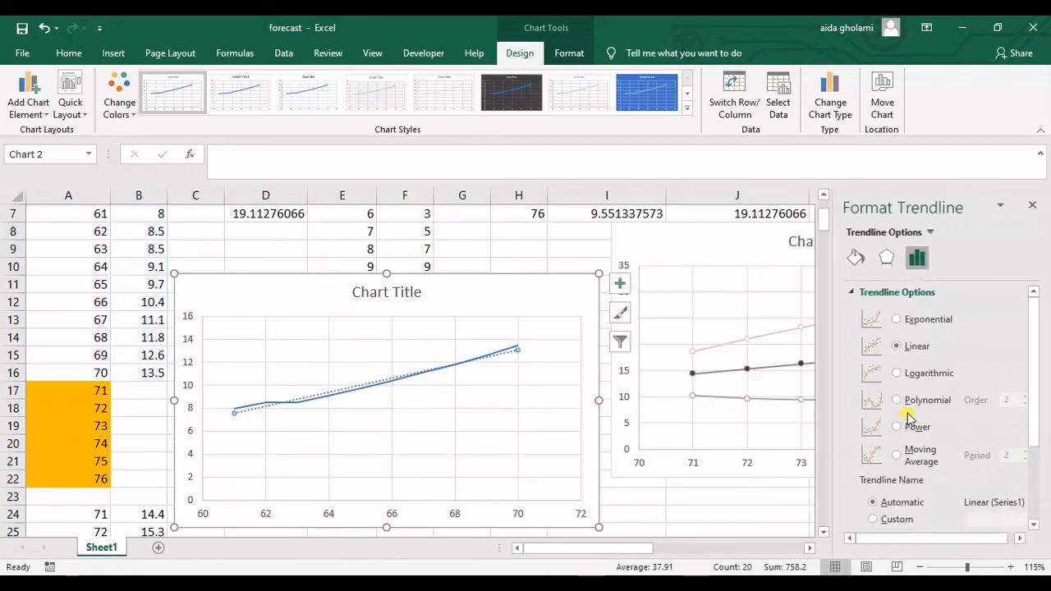
scroll(926, 430, "down", 3)
scroll(904, 394, "up", 3)
scroll(924, 400, "down", 3)
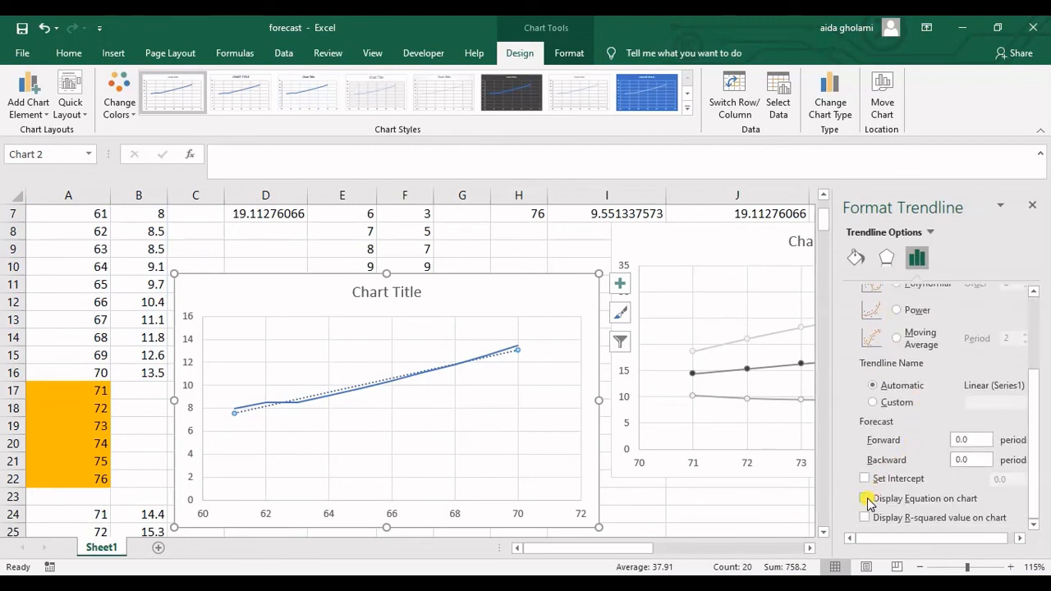
left_click(865, 499)
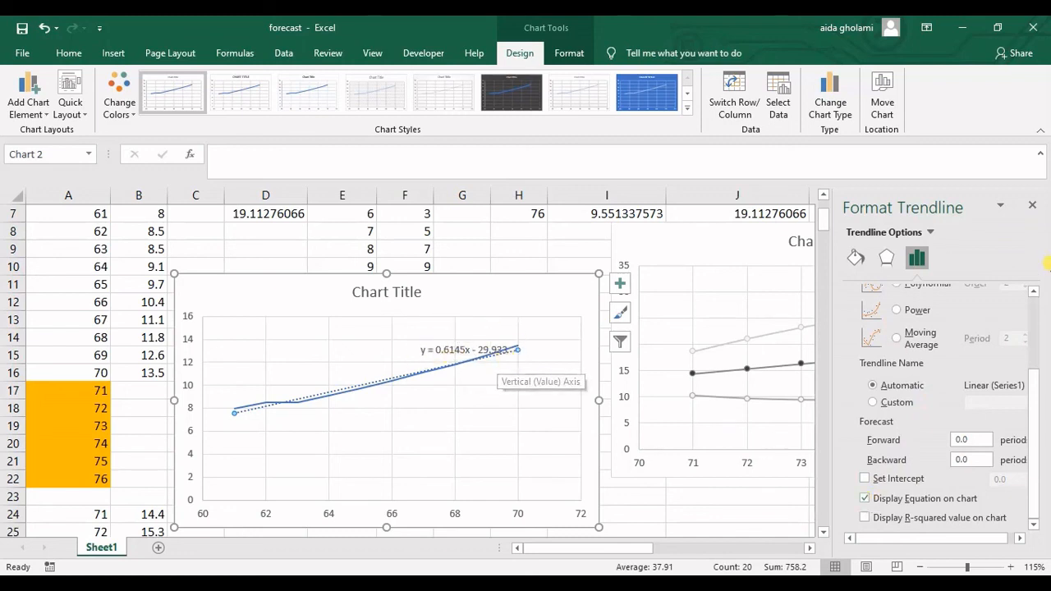
left_click(1032, 211)
Compare the trendline equation on the new chart with the FORECAST.LINEAR formula and result in N2.
mouse_move(690, 556)
left_mouse_down()
mouse_move(716, 555)
mouse_move(690, 544)
left_mouse_up()
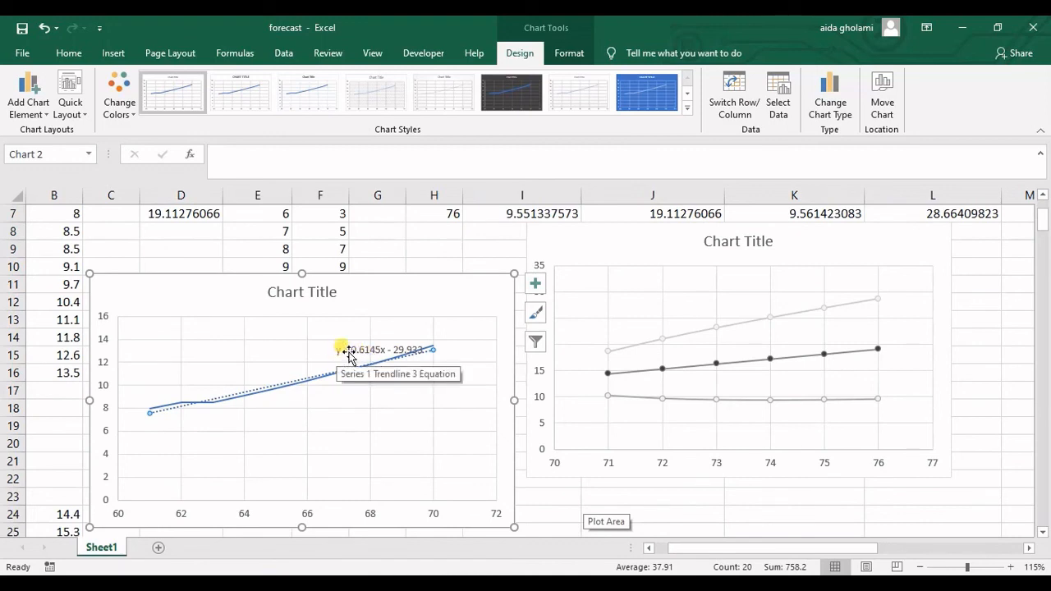
left_click_drag(703, 547, 336, 519)
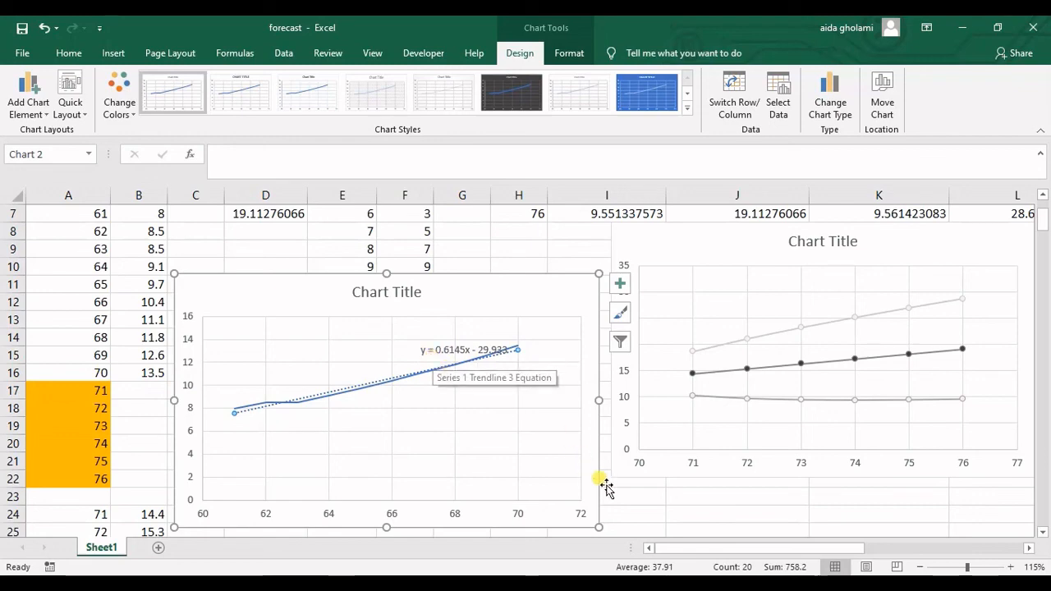
left_click_drag(893, 549, 801, 551)
left_click(639, 215)
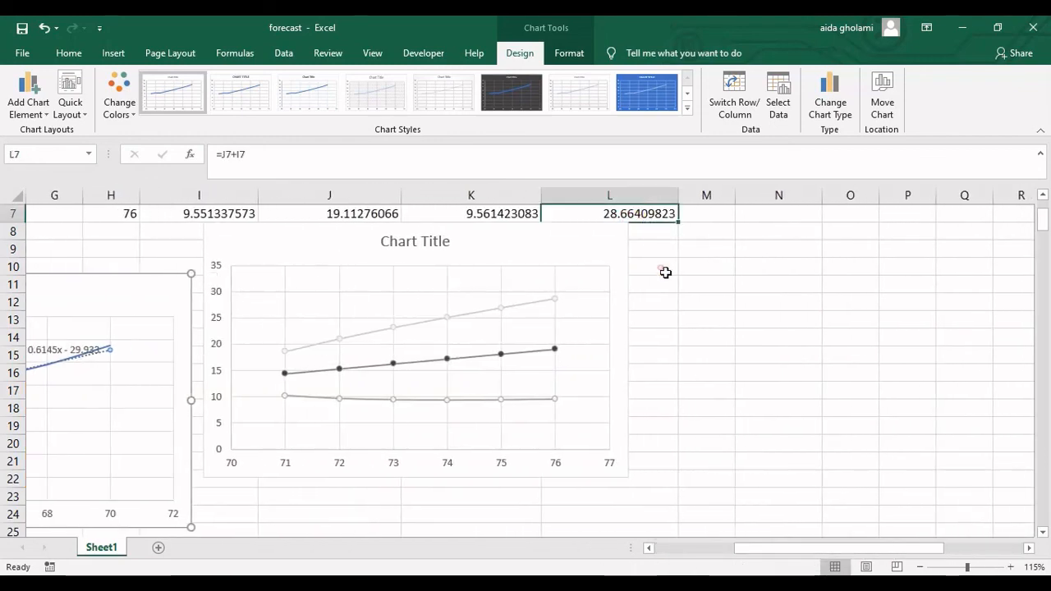
scroll(706, 283, "up", 2)
left_click(784, 233)
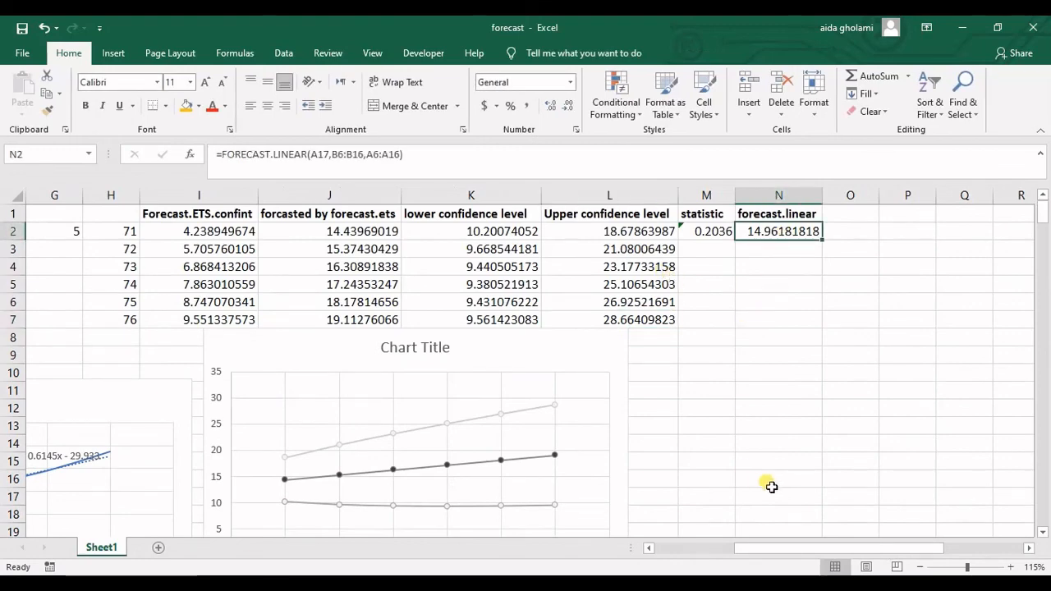
left_click_drag(770, 551, 679, 554)
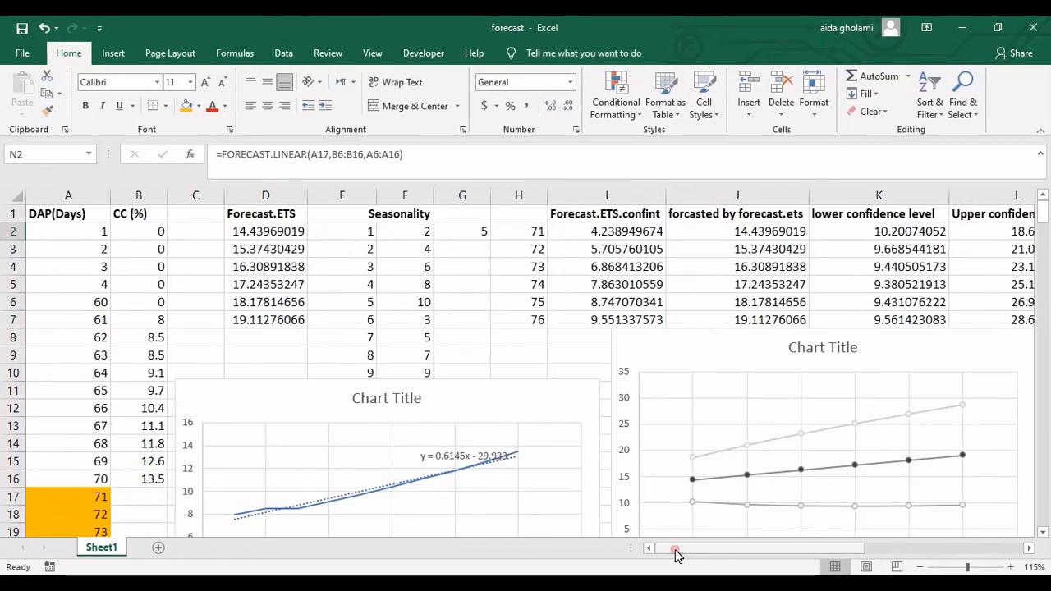